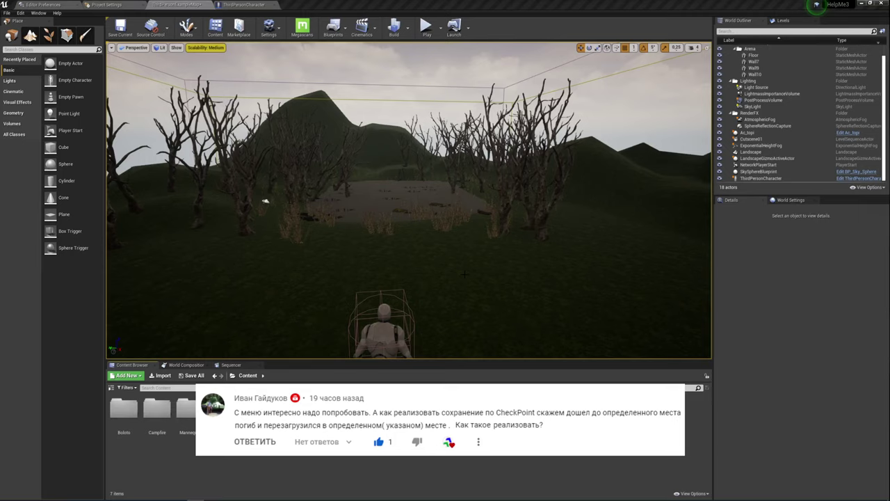
- Create a new CheckSavePoint folder in the Content Browser and open it
{"action": "right_click_drag", "start_coordinate": [265, 201], "coordinate": [265, 201]}
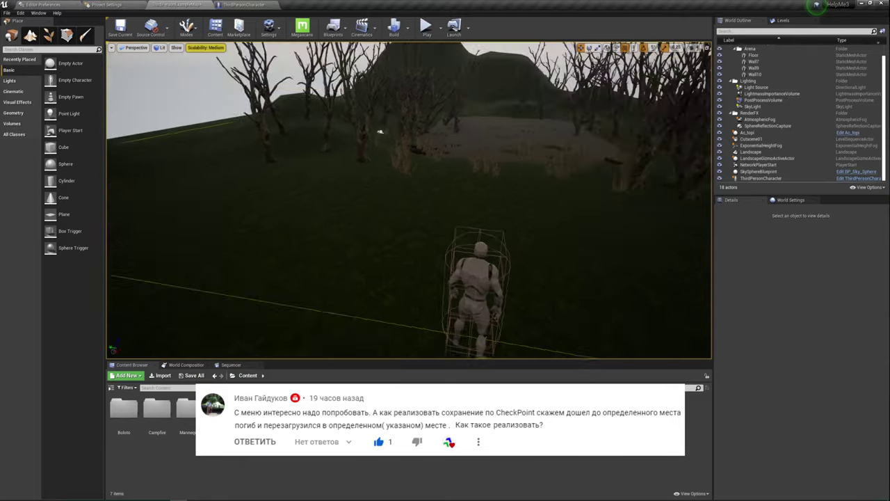
{"action": "right_click_drag", "start_coordinate": [351, 169], "coordinate": [351, 168]}
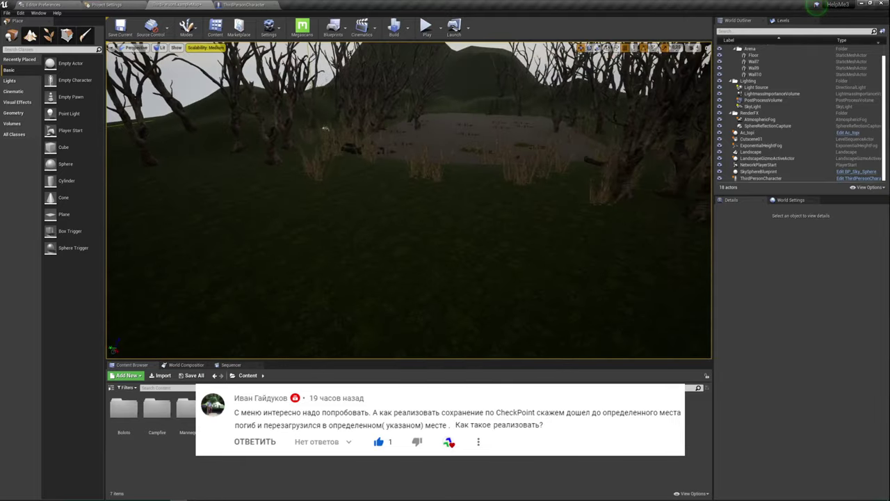
{"action": "scroll", "coordinate": [351, 168], "scroll_direction": "up", "scroll_amount": 3}
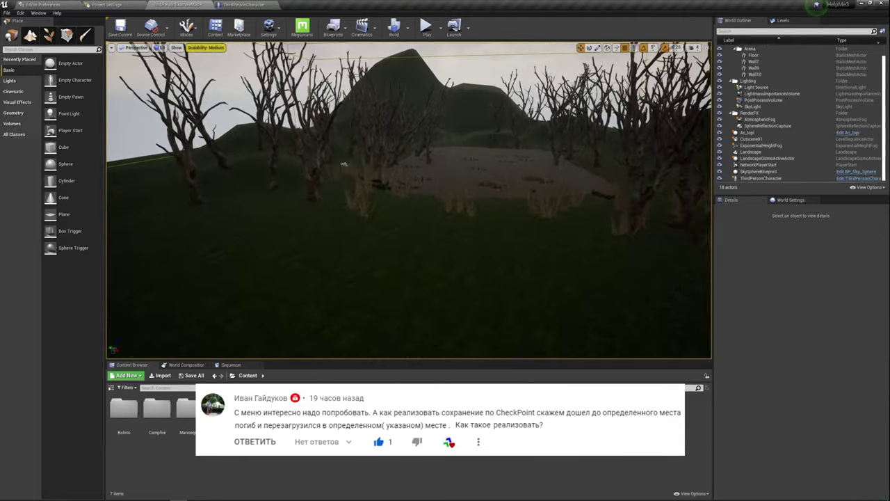
{"action": "scroll", "coordinate": [341, 154], "scroll_direction": "up", "scroll_amount": 3}
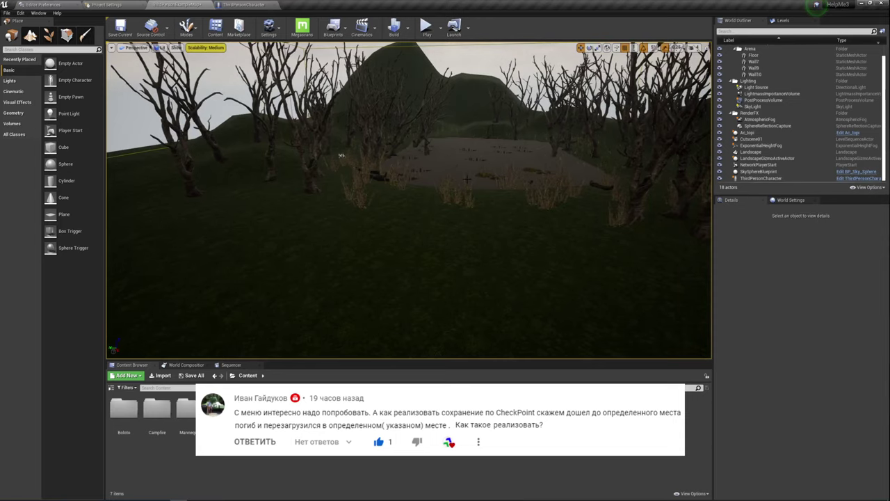
{"action": "right_click_drag", "start_coordinate": [340, 155], "coordinate": [479, 138]}
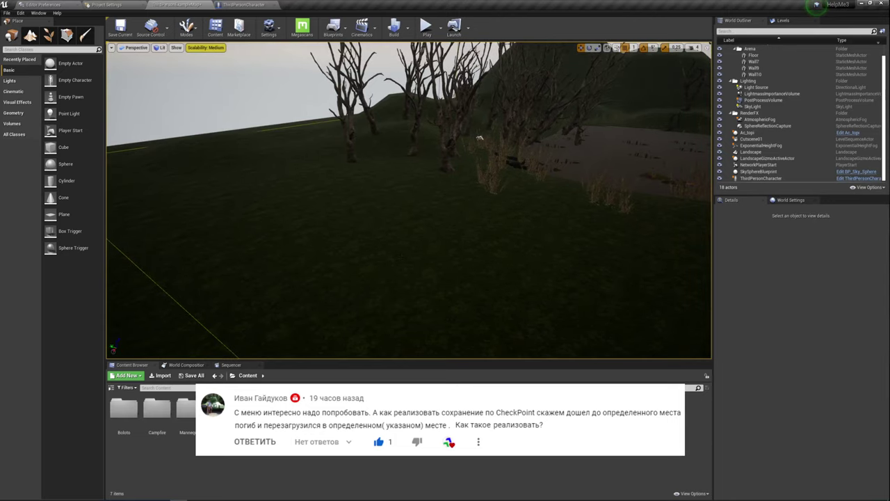
{"action": "right_click", "coordinate": [402, 260]}
{"action": "right_click_drag", "start_coordinate": [620, 251], "coordinate": [654, 250]}
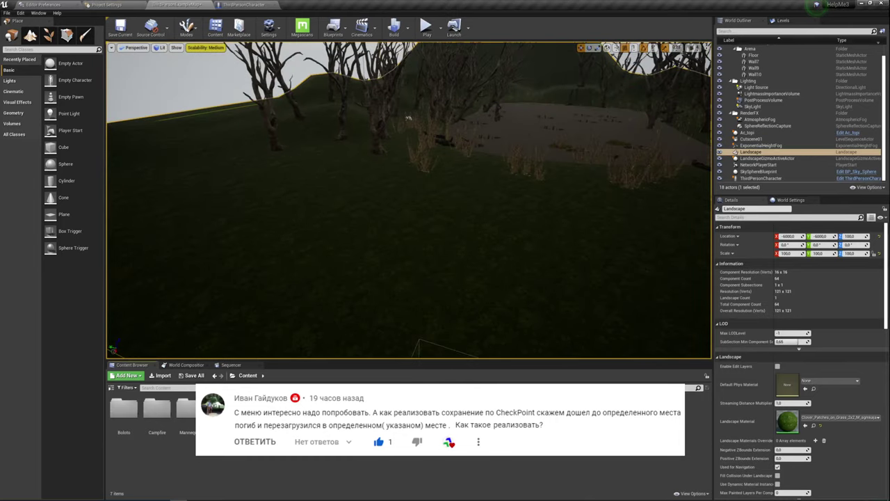
{"action": "right_click", "coordinate": [403, 177]}
{"action": "left_click", "coordinate": [441, 185]}
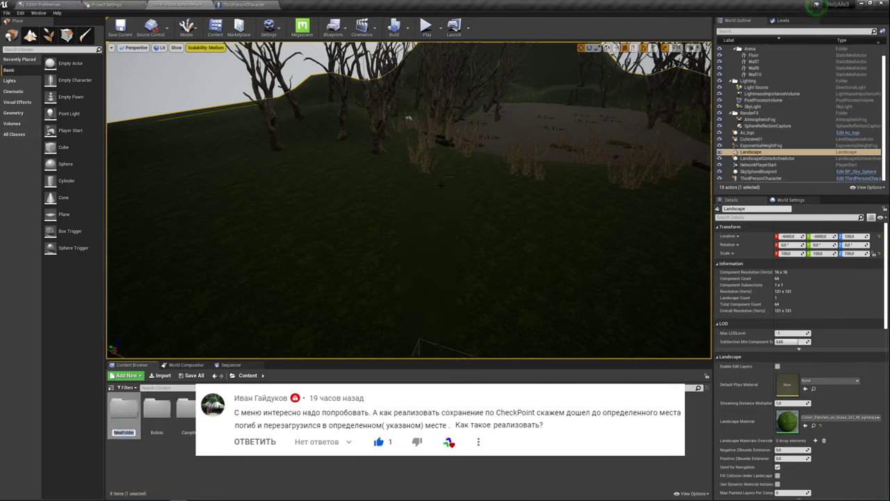
{"action": "type", "text": "Che"}
{"action": "type", "text": "ck"}
{"action": "type", "text": "Sa"}
{"action": "type", "text": "vePoin"}
{"action": "type", "text": "t"}
{"action": "key", "text": "Return"}
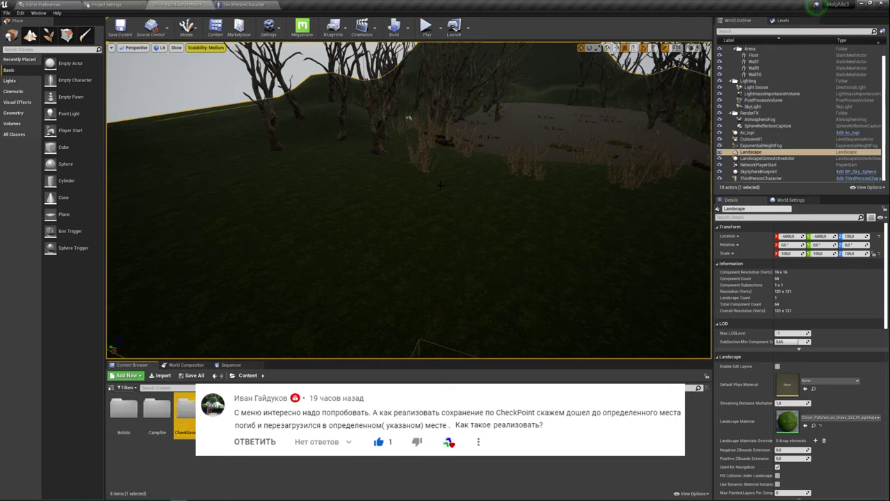
{"action": "key", "text": "Return"}
- Create an Actor Blueprint named CheckPoint in that folder and open it for editing
{"action": "right_click", "coordinate": [181, 465]}
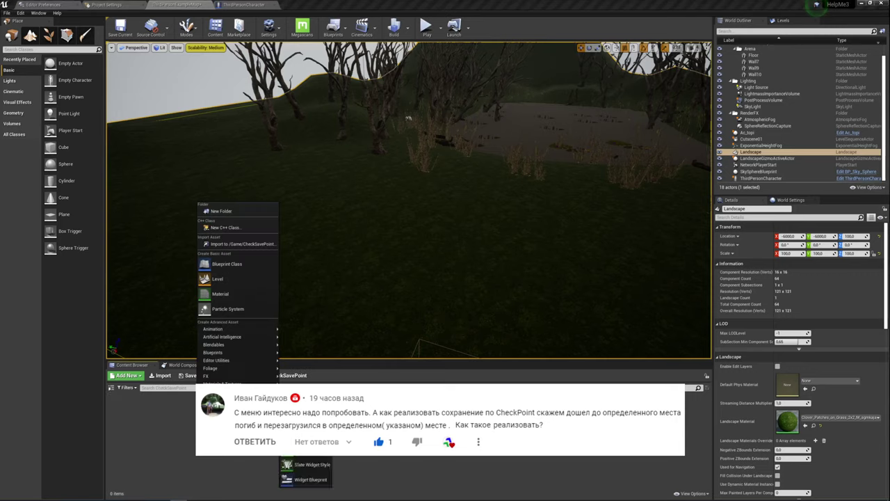
{"action": "left_click", "coordinate": [250, 270]}
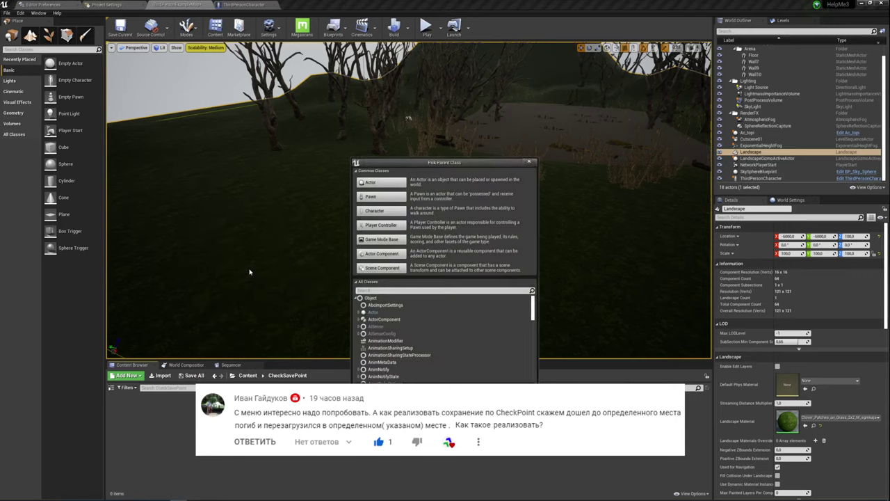
{"action": "left_click", "coordinate": [389, 183]}
{"action": "type", "text": "и"}
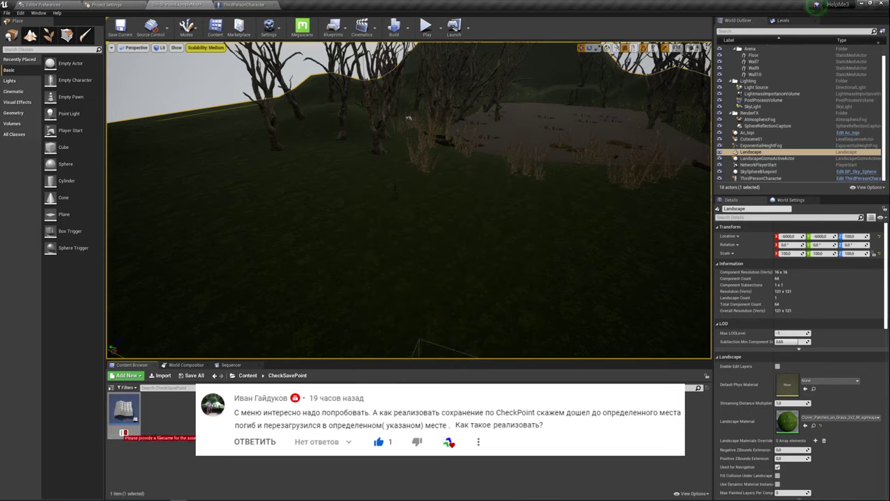
{"action": "type", "text": "he"}
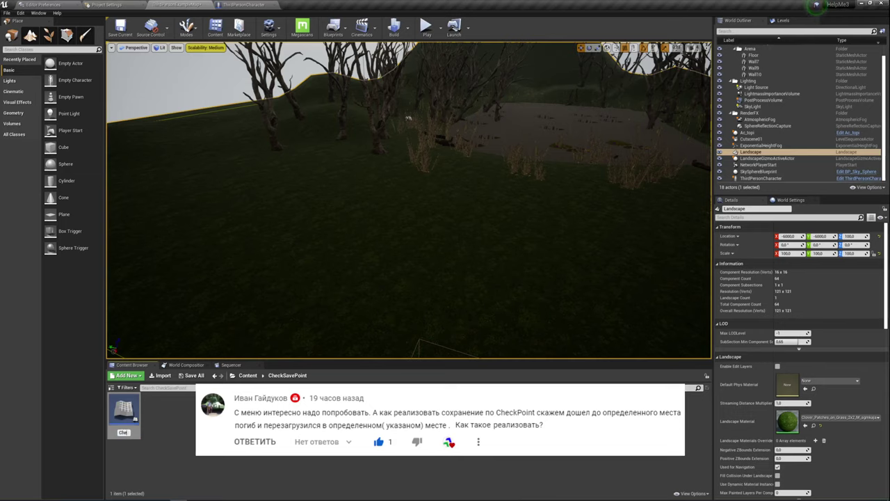
{"action": "type", "text": "ck"}
{"action": "type", "text": "Point"}
{"action": "key", "text": "Return"}
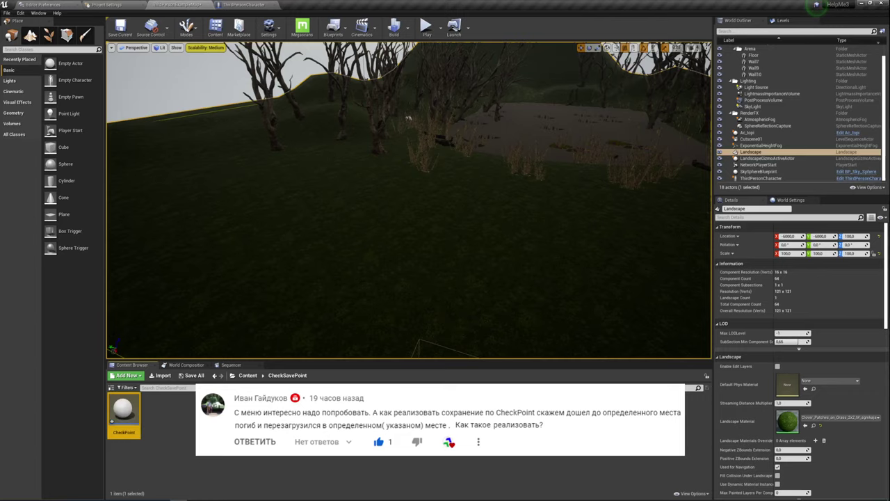
{"action": "key", "text": "Return"}
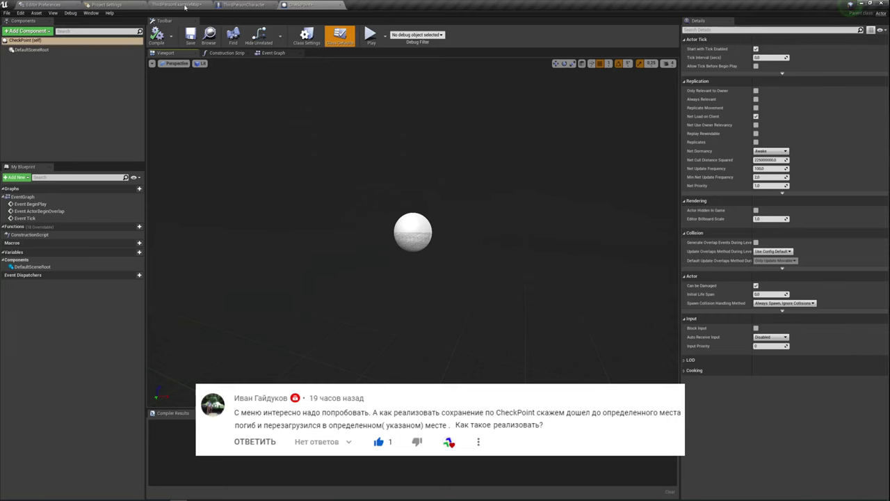
- Select the Campfire mesh in the Campfire folder and add it to CheckPoint as a Static Mesh component
{"action": "left_click", "coordinate": [180, 5]}
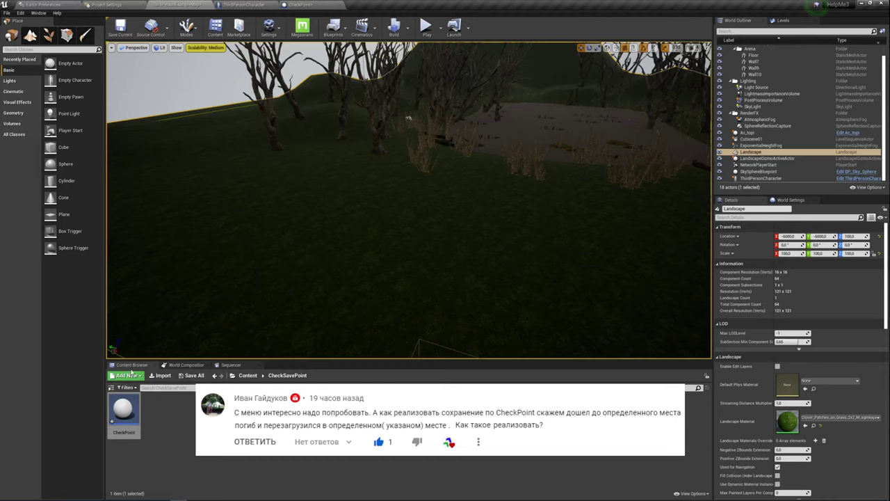
{"action": "left_click", "coordinate": [126, 388]}
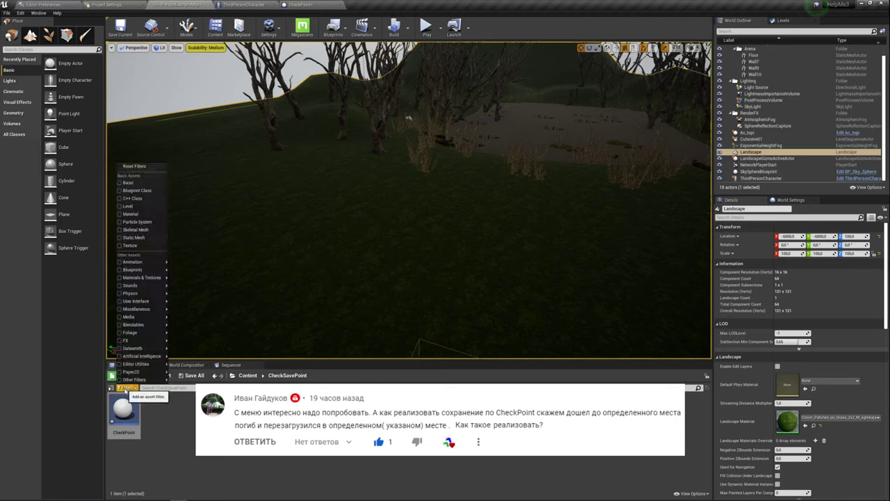
{"action": "left_click", "coordinate": [154, 405]}
{"action": "left_click", "coordinate": [111, 388]}
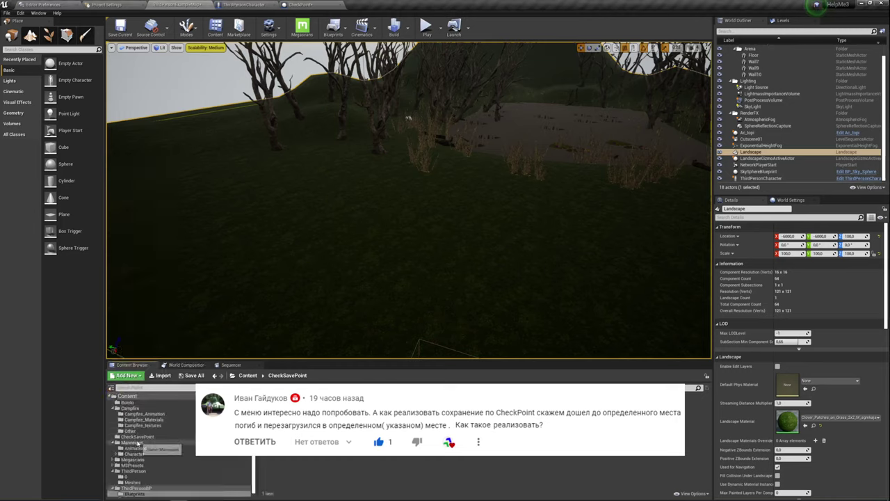
{"action": "left_click", "coordinate": [130, 408]}
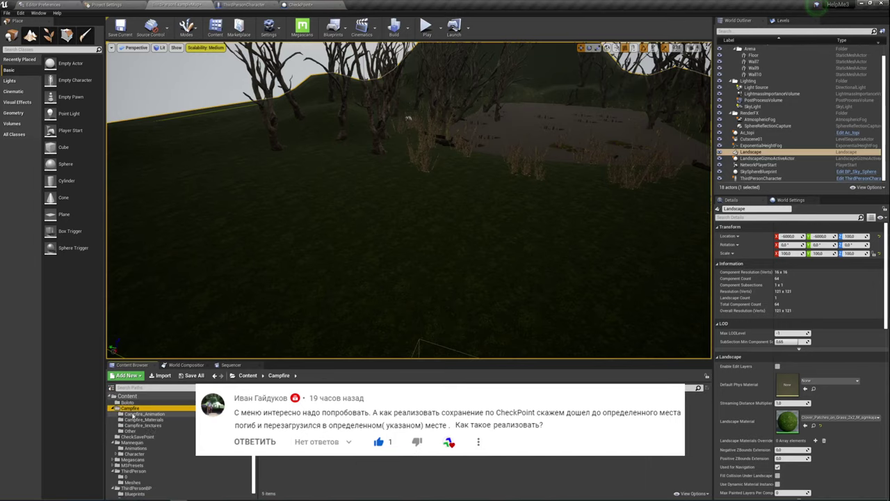
{"action": "left_click", "coordinate": [418, 410]}
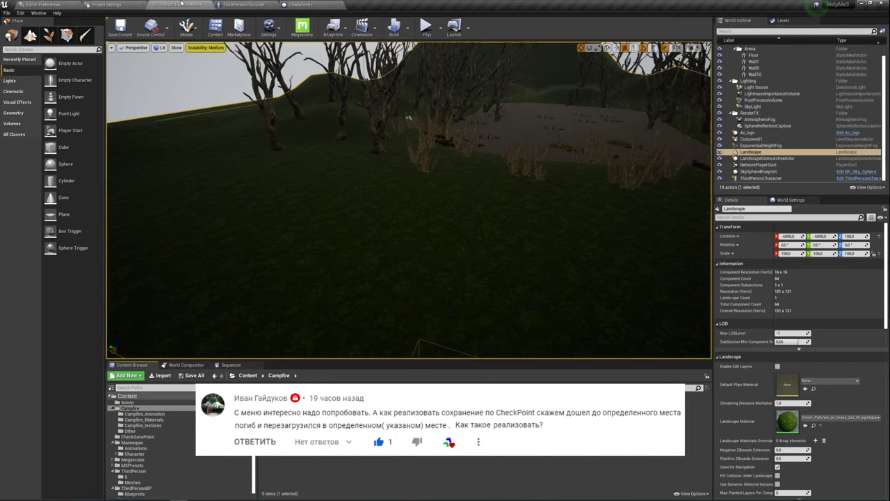
{"action": "left_click", "coordinate": [304, 5]}
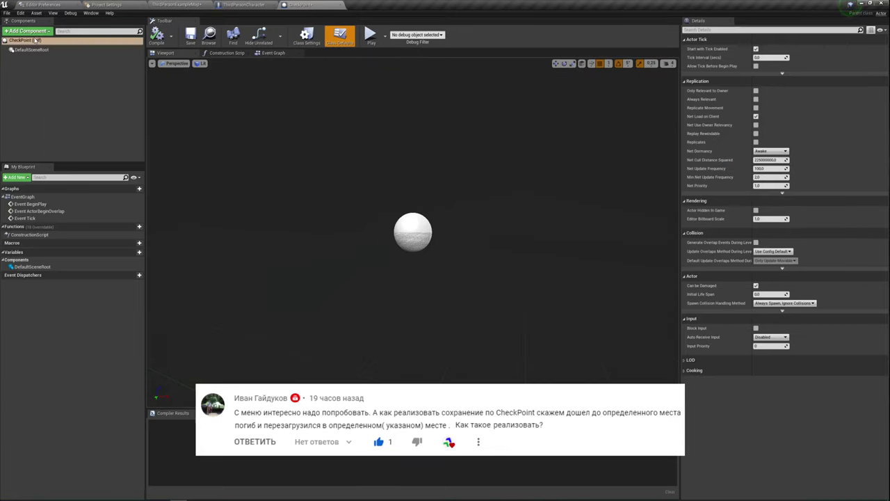
{"action": "left_click", "coordinate": [28, 30]}
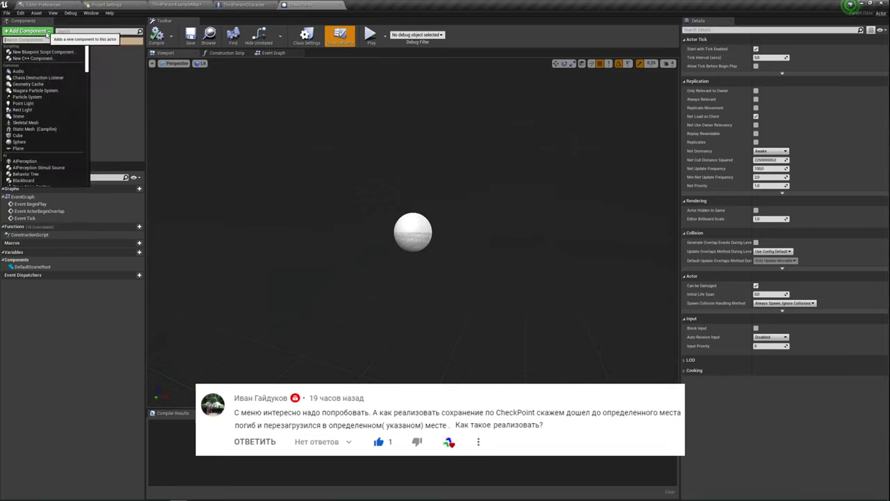
{"action": "left_click", "coordinate": [38, 129]}
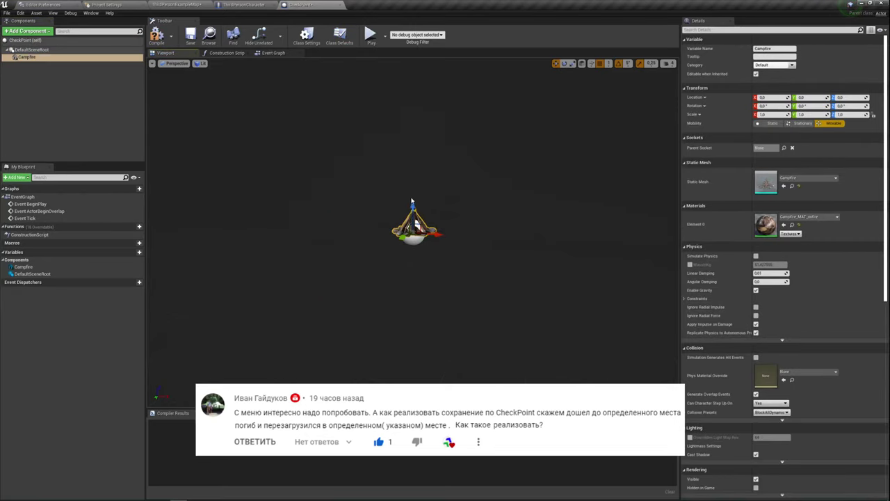
{"action": "mouse_move", "coordinate": [411, 201]}
{"action": "right_mouse_down"}
{"action": "mouse_move", "coordinate": [411, 230]}
{"action": "mouse_move", "coordinate": [389, 209]}
{"action": "mouse_move", "coordinate": [436, 226]}
{"action": "right_mouse_up"}
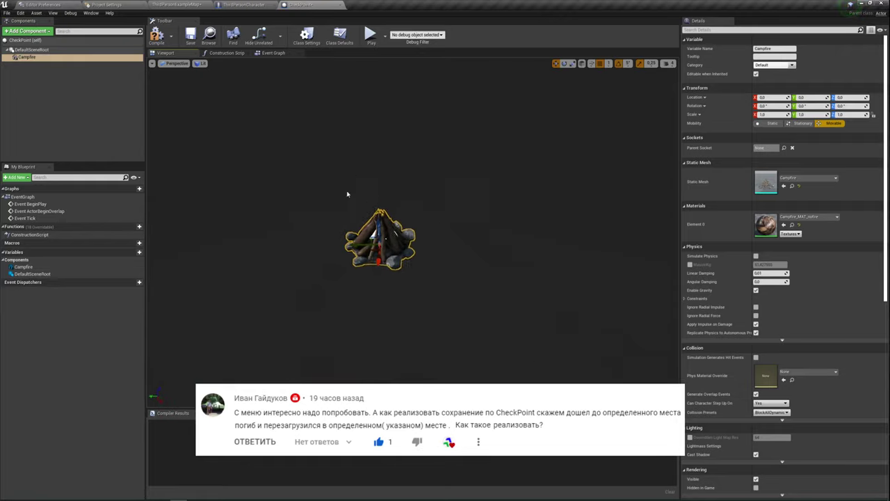
- Add an AudioCurveSource component to the CheckPoint Blueprint
{"action": "left_click", "coordinate": [29, 30]}
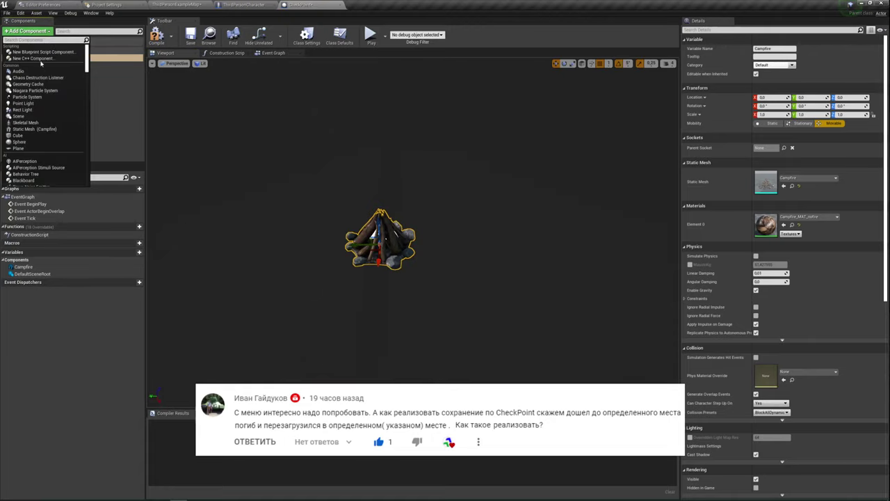
{"action": "left_click", "coordinate": [29, 30]}
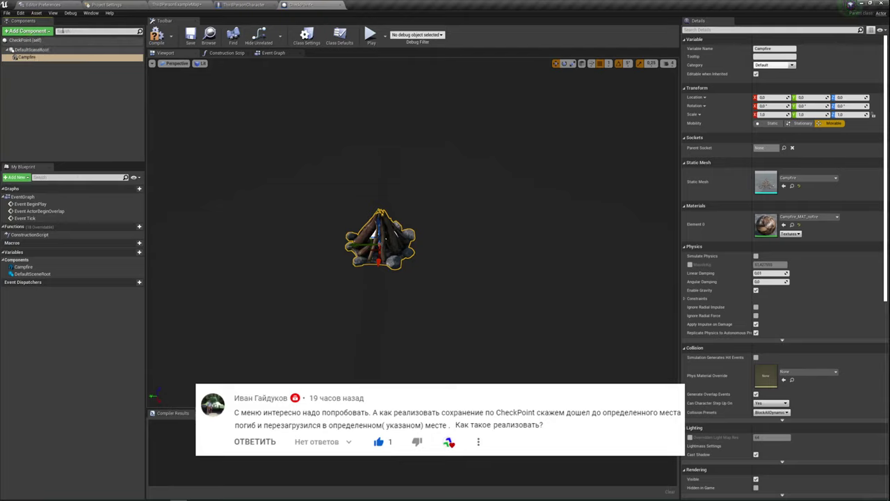
{"action": "left_click", "coordinate": [31, 31]}
{"action": "type", "text": "sou"}
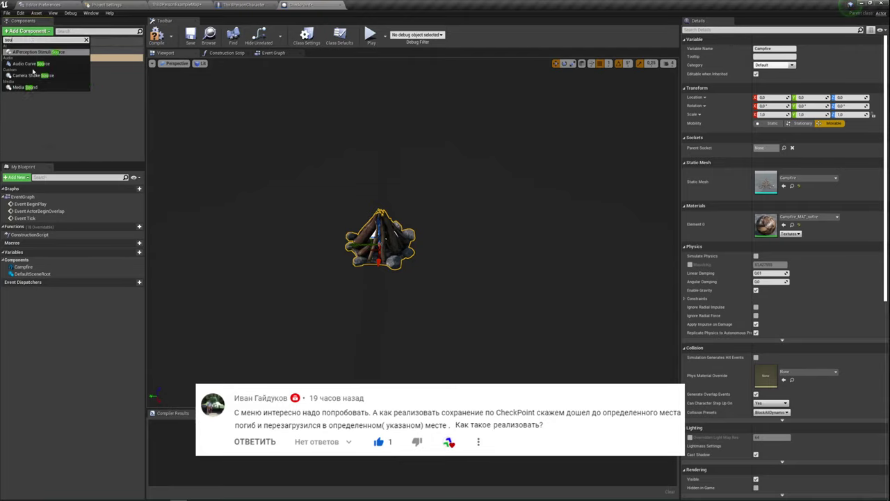
{"action": "left_click", "coordinate": [31, 64]}
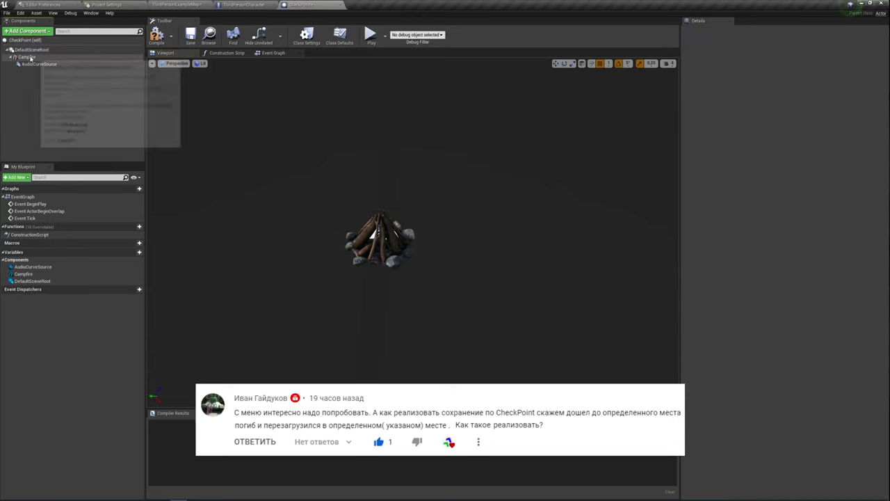
{"action": "left_click", "coordinate": [25, 56]}
- Add a ParticleSystem component, keep its default name, and select the Campfire component
{"action": "left_click", "coordinate": [28, 32]}
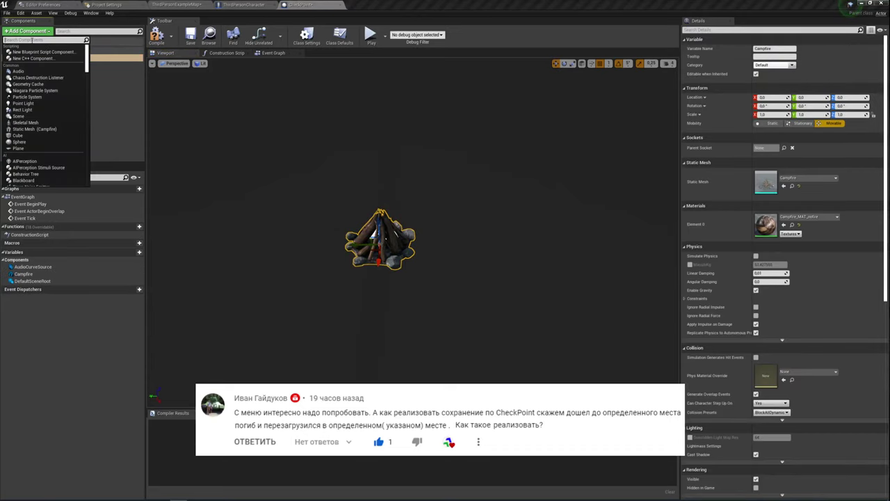
{"action": "type", "text": "par"}
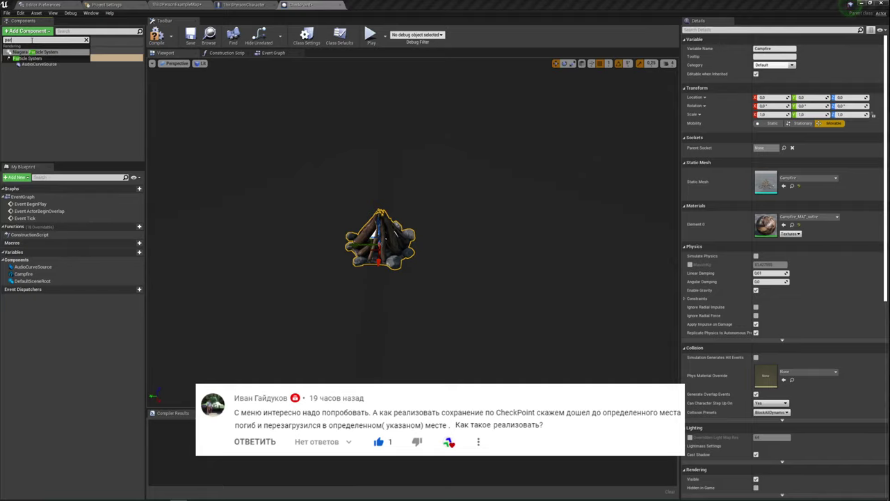
{"action": "left_click", "coordinate": [30, 58]}
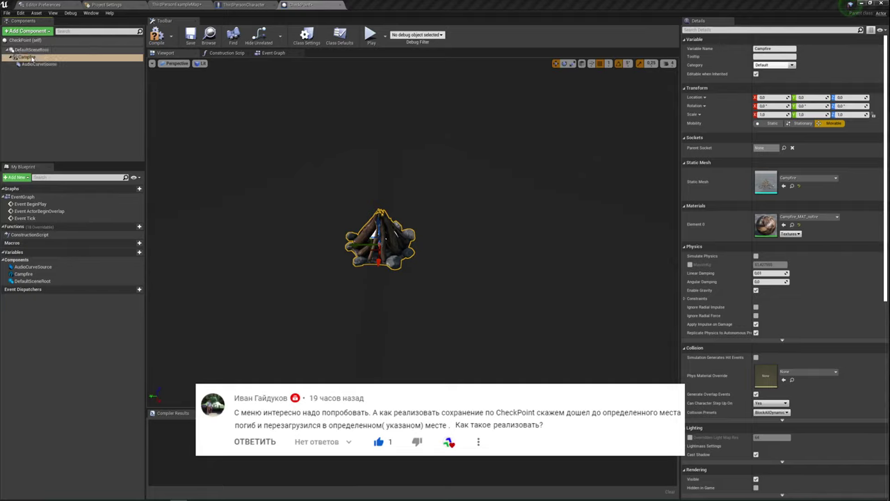
{"action": "left_click", "coordinate": [86, 98]}
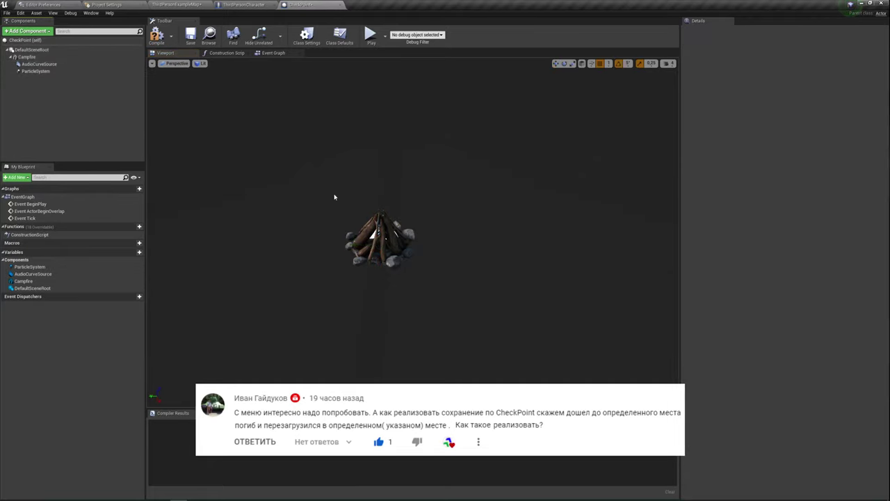
{"action": "left_click", "coordinate": [27, 56]}
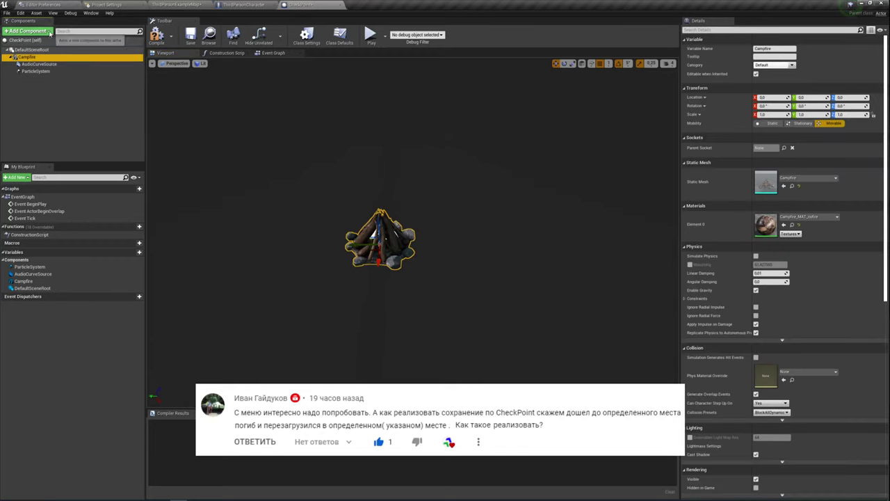
- Add a Box Collision component named Box to CheckPoint
{"action": "left_click", "coordinate": [28, 30]}
{"action": "scroll", "coordinate": [43, 109], "scroll_direction": "down", "scroll_amount": 4}
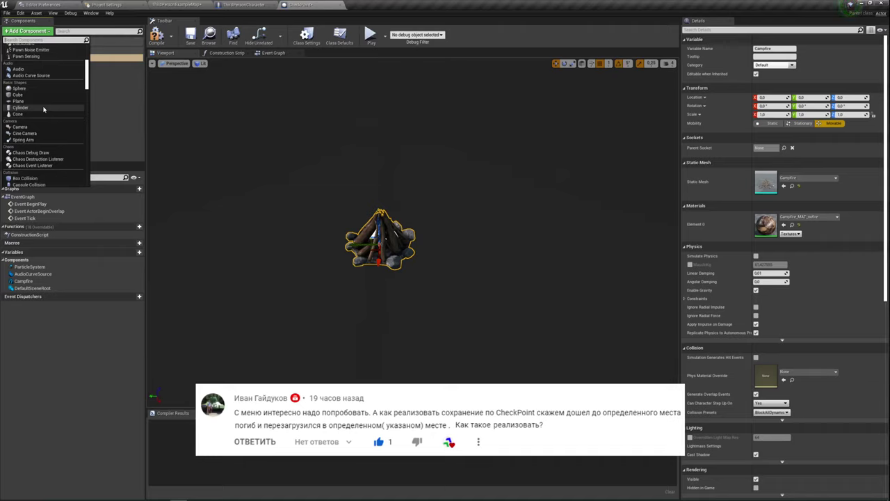
{"action": "scroll", "coordinate": [43, 109], "scroll_direction": "down", "scroll_amount": 2}
{"action": "scroll", "coordinate": [41, 110], "scroll_direction": "down", "scroll_amount": 2}
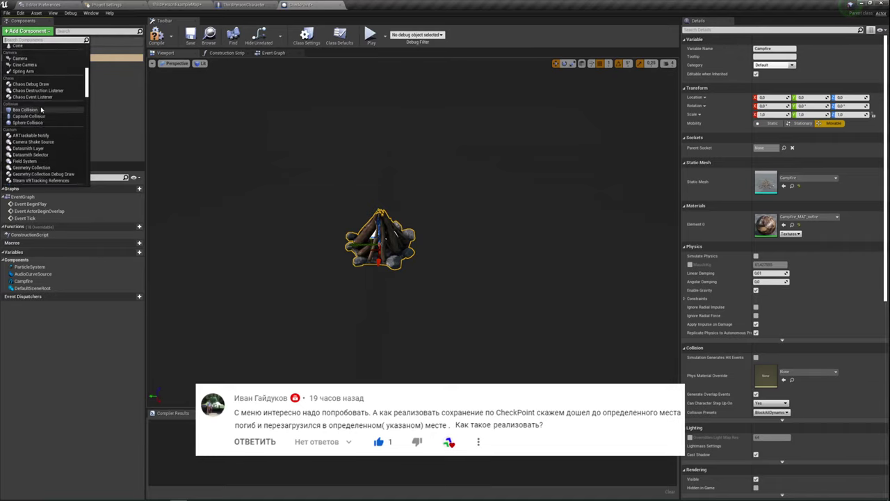
{"action": "scroll", "coordinate": [41, 110], "scroll_direction": "down", "scroll_amount": 2}
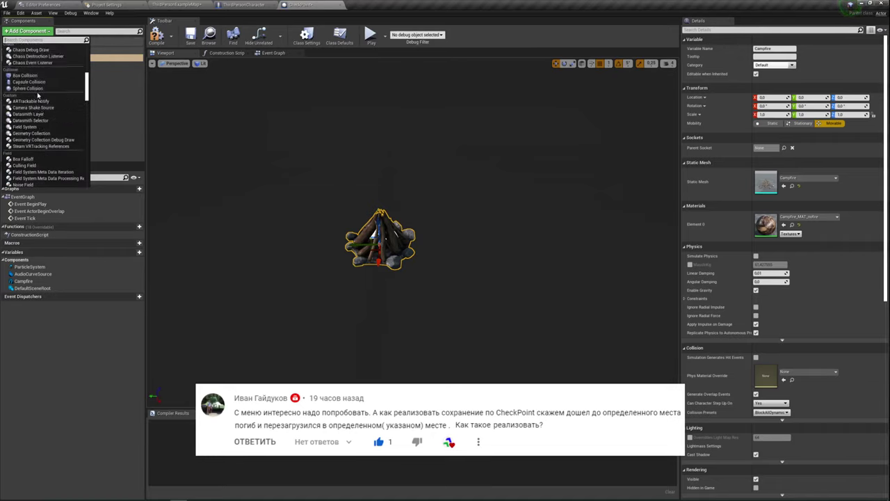
{"action": "left_click", "coordinate": [26, 75]}
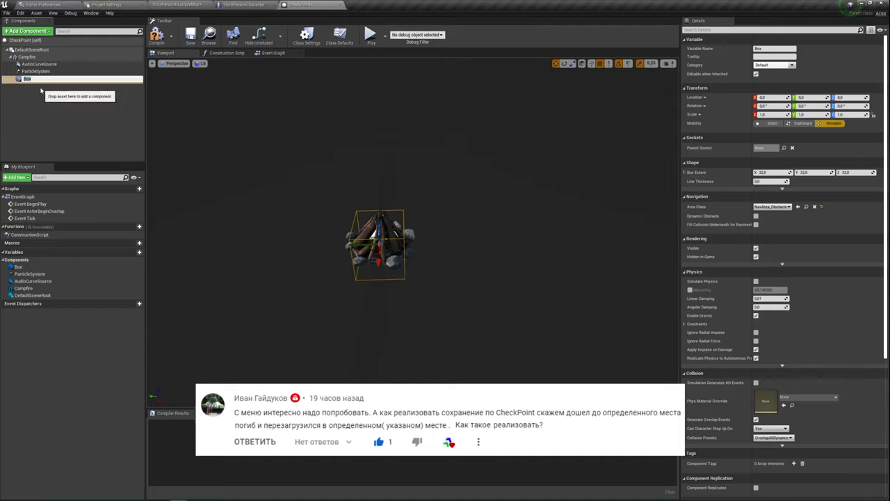
{"action": "key", "text": "Return"}
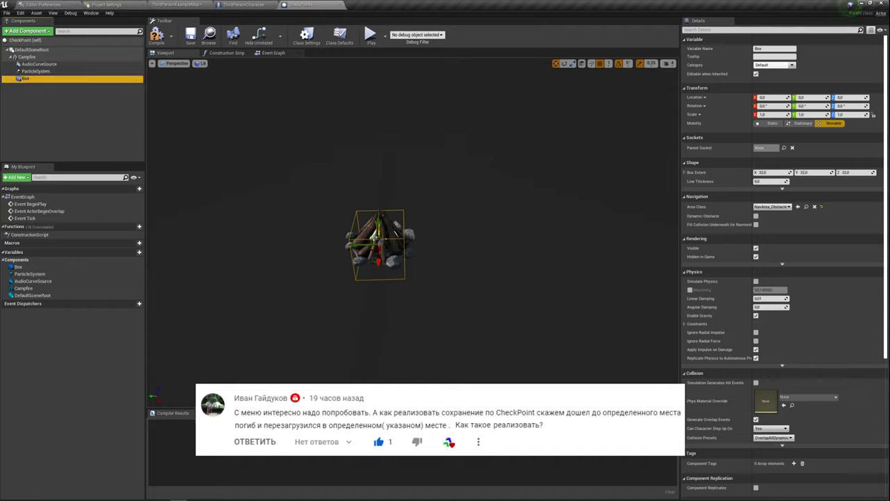
- Scale the Box to roughly 5.75 × 5.5 × 4.75 around the campfire
{"action": "left_click", "coordinate": [572, 64]}
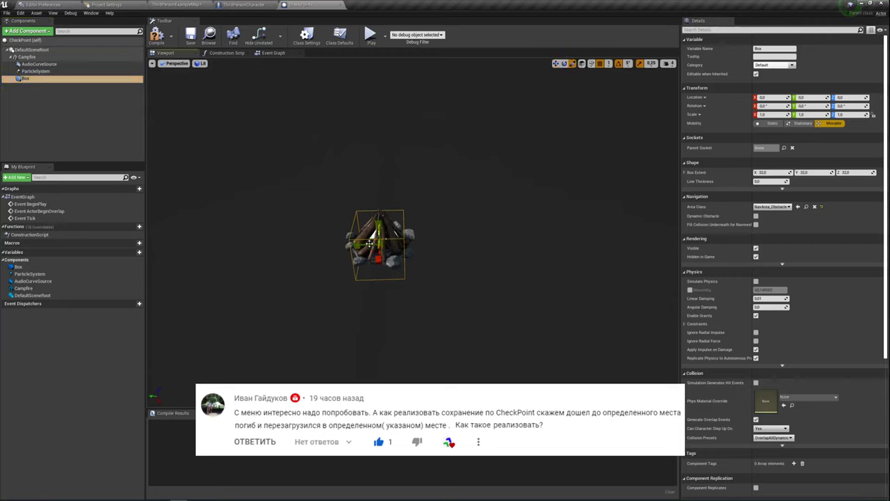
{"action": "left_click_drag", "start_coordinate": [373, 240], "coordinate": [410, 181]}
{"action": "mouse_move", "coordinate": [410, 181]}
{"action": "right_mouse_down"}
{"action": "mouse_move", "coordinate": [380, 184]}
{"action": "mouse_move", "coordinate": [426, 177]}
{"action": "right_mouse_up"}
{"action": "mouse_move", "coordinate": [438, 183]}
{"action": "left_mouse_down"}
{"action": "mouse_move", "coordinate": [422, 170]}
{"action": "mouse_move", "coordinate": [485, 154]}
{"action": "left_mouse_up"}
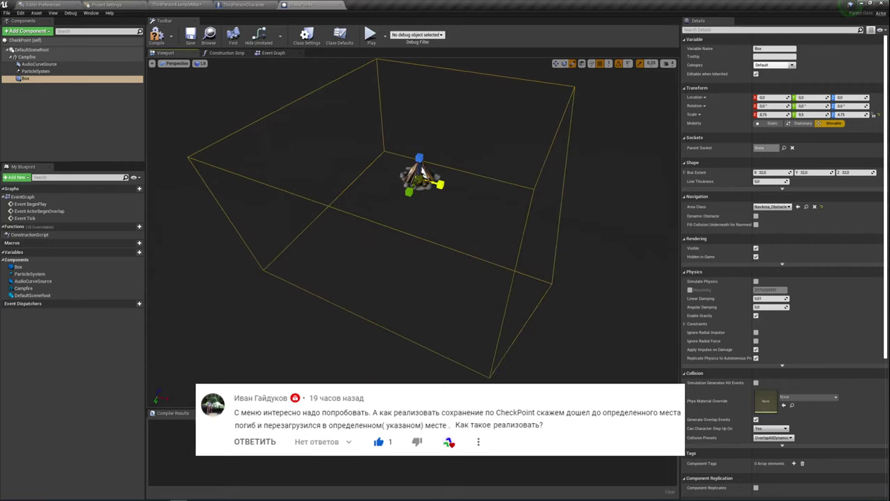
{"action": "left_click_drag", "start_coordinate": [450, 184], "coordinate": [480, 183]}
{"action": "mouse_move", "coordinate": [480, 182]}
{"action": "right_mouse_down"}
{"action": "mouse_move", "coordinate": [446, 167]}
{"action": "mouse_move", "coordinate": [390, 209]}
{"action": "right_mouse_up"}
- Raise the Box to about Z 87 above the fire and compile the Blueprint
{"action": "key", "text": "w"}
{"action": "left_click_drag", "start_coordinate": [386, 205], "coordinate": [386, 181]}
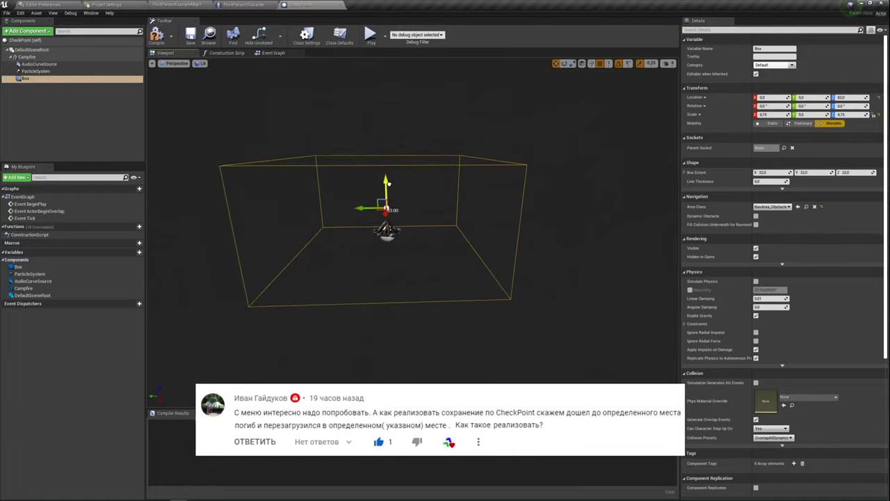
{"action": "right_click_drag", "start_coordinate": [386, 181], "coordinate": [217, 152]}
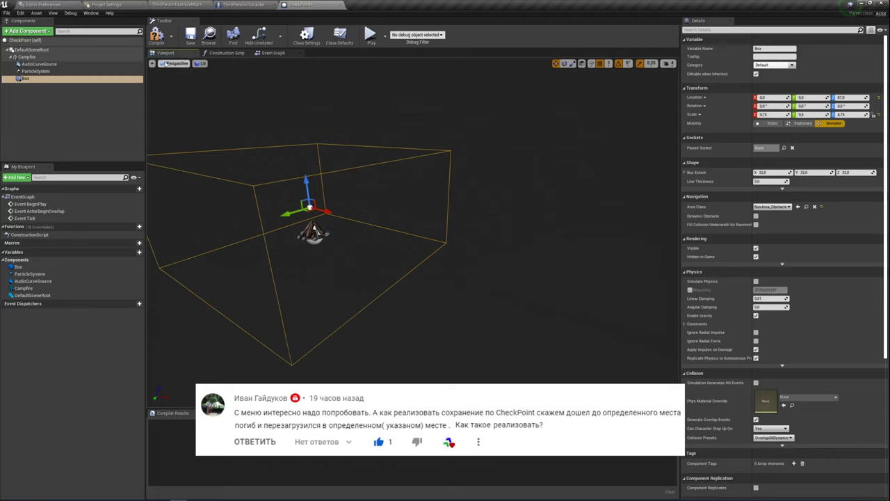
{"action": "left_click", "coordinate": [157, 35]}
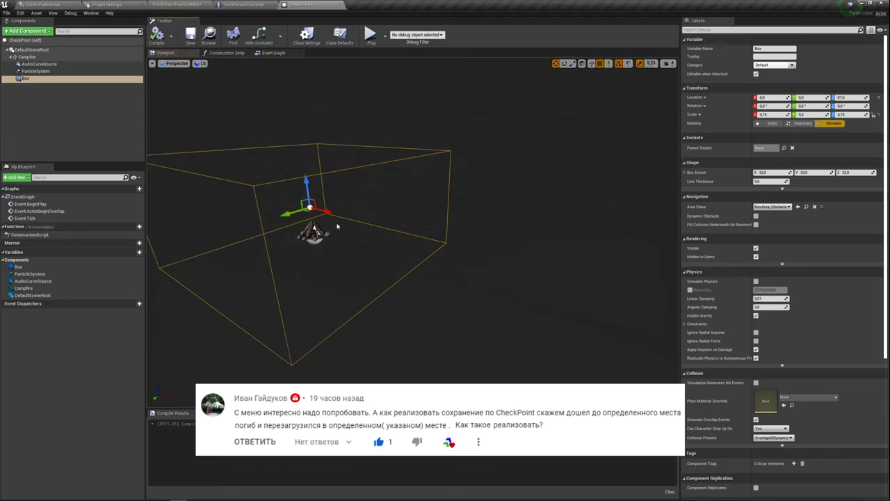
{"action": "scroll", "coordinate": [775, 193], "scroll_direction": "down", "scroll_amount": 5}
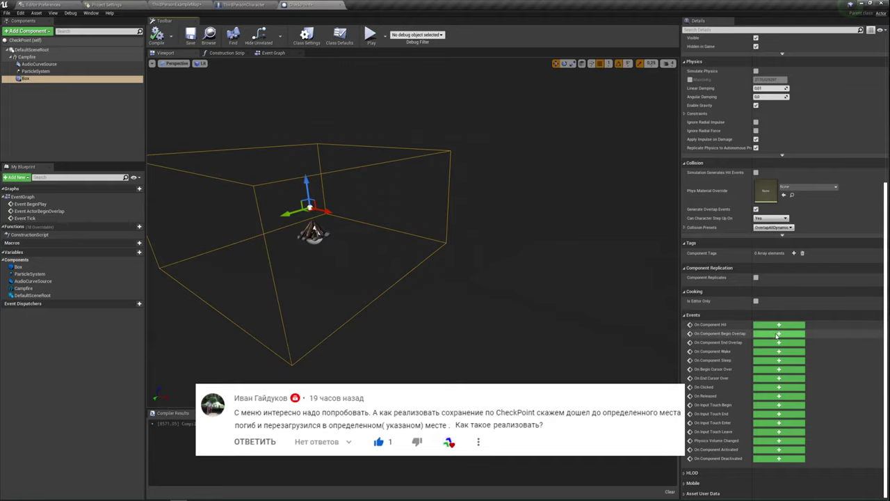
- Add a Box On Component Begin Overlap event with an Equal (Object) node on Other Actor
{"action": "left_click", "coordinate": [777, 335]}
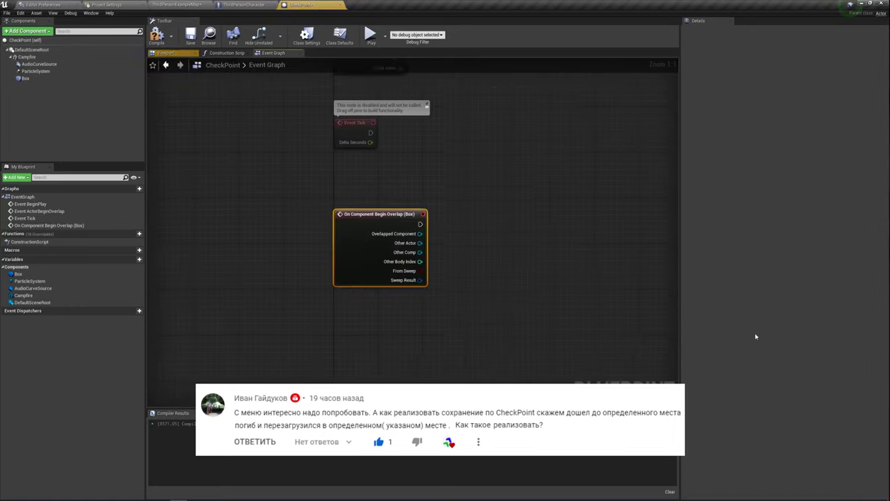
{"action": "right_click_drag", "start_coordinate": [534, 245], "coordinate": [351, 155]}
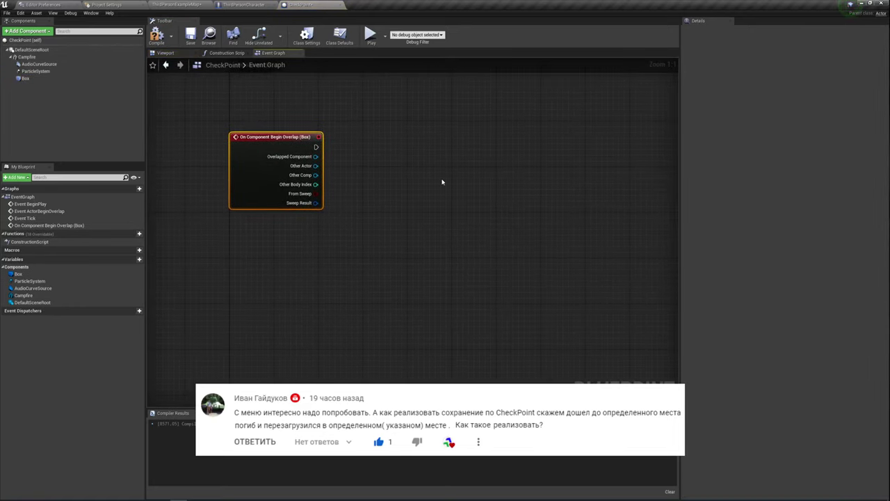
{"action": "left_click_drag", "start_coordinate": [316, 165], "coordinate": [432, 165]}
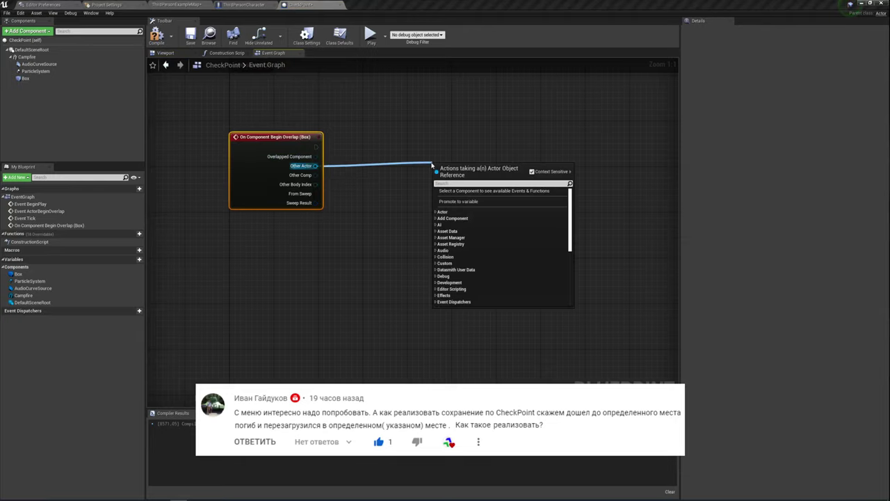
{"action": "type", "text": "=="}
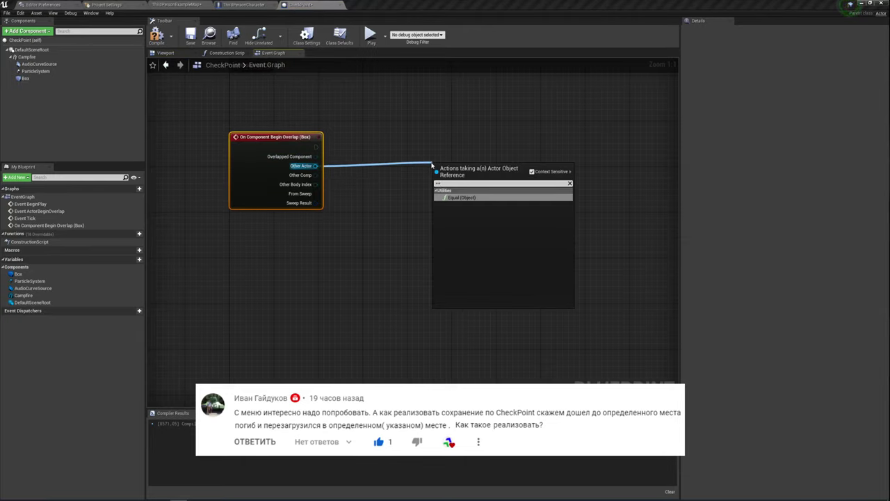
{"action": "key", "text": "Return"}
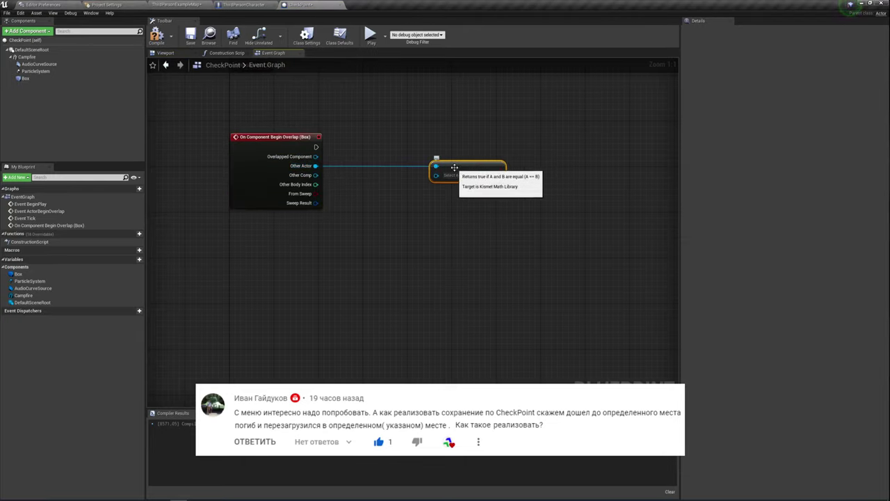
{"action": "left_click_drag", "start_coordinate": [471, 170], "coordinate": [398, 171]}
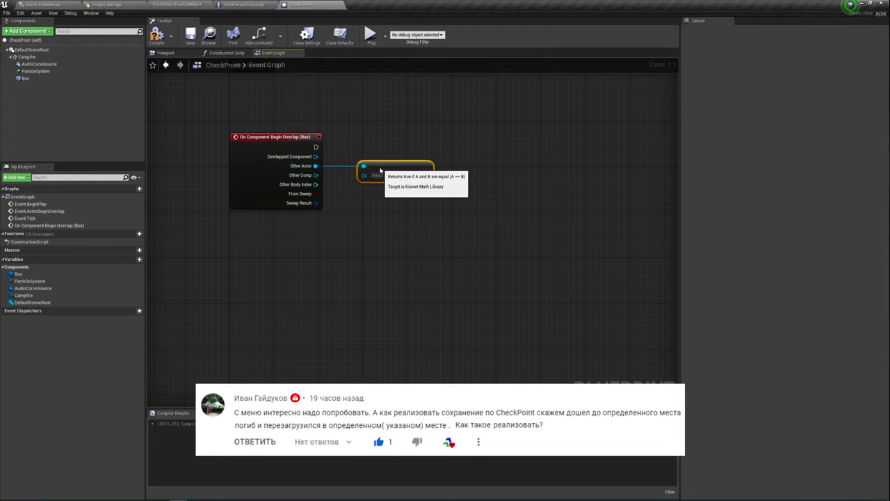
- Place a Branch node driven by the overlap event's execution output
{"action": "left_click", "coordinate": [442, 138]}
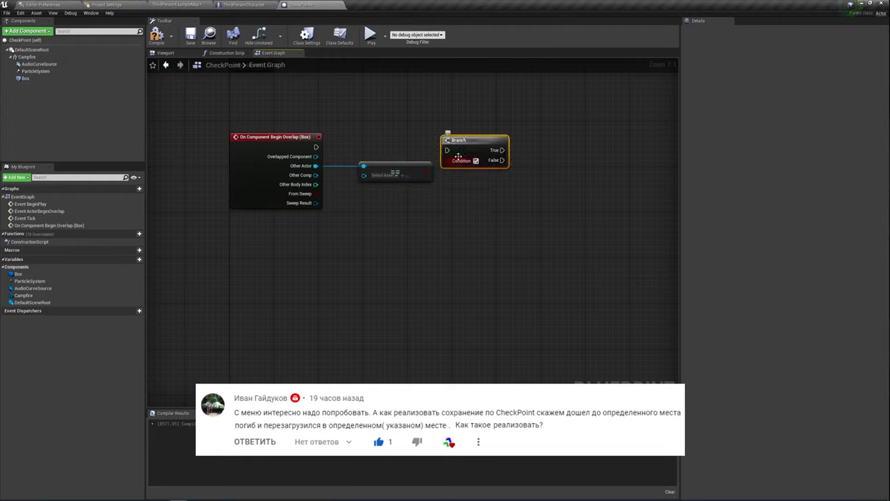
{"action": "left_click_drag", "start_coordinate": [446, 149], "coordinate": [316, 147]}
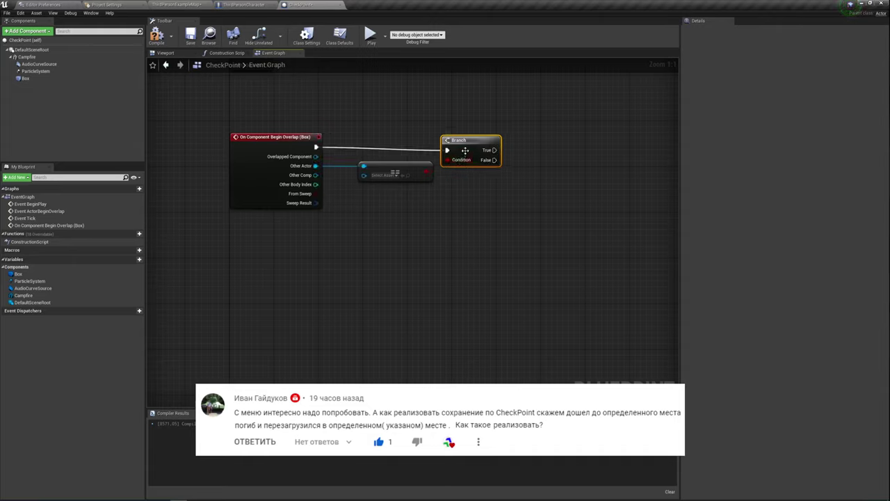
{"action": "left_click_drag", "start_coordinate": [467, 148], "coordinate": [473, 144]}
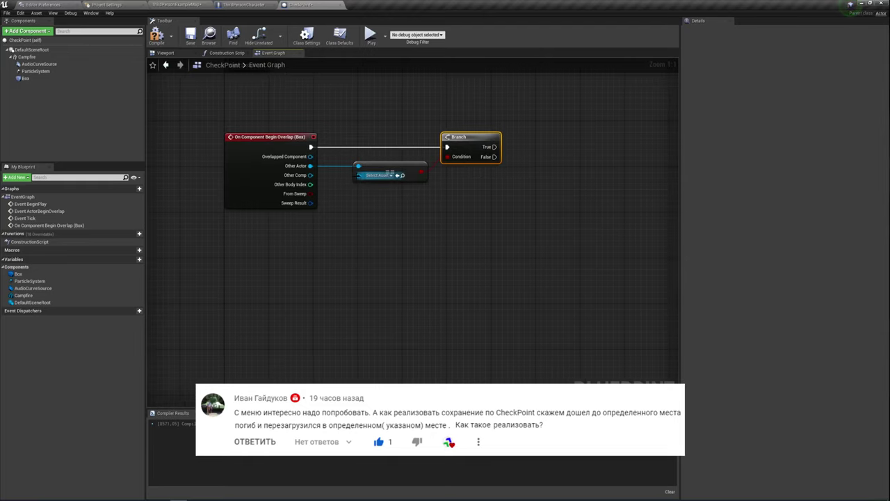
- Feed Get Player Character into the comparison's second input
{"action": "left_click_drag", "start_coordinate": [358, 175], "coordinate": [322, 224]}
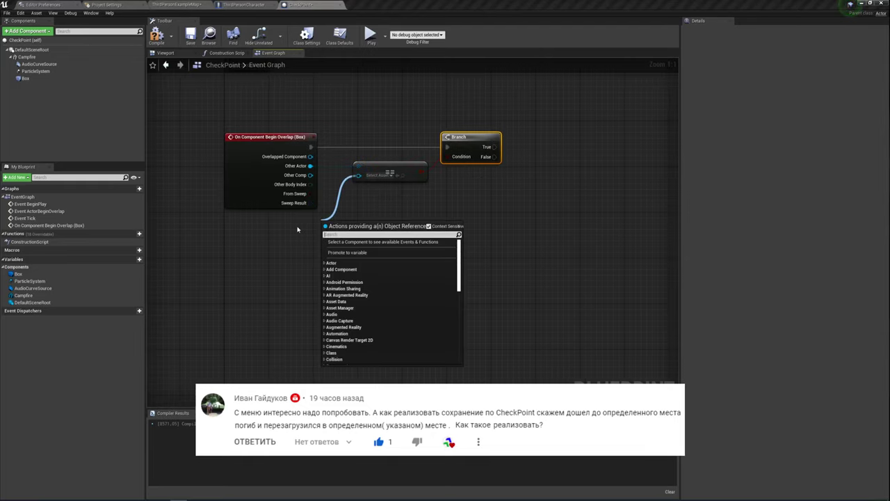
{"action": "type", "text": "gte"}
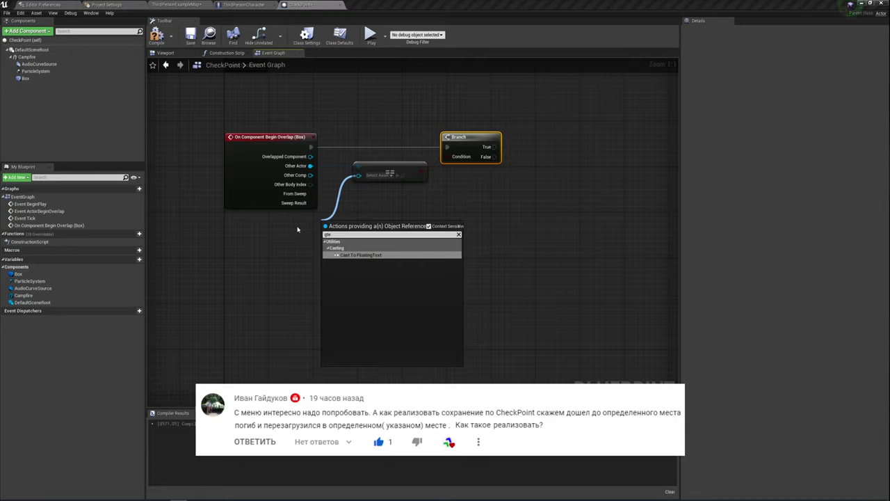
{"action": "key", "text": "BackSpace"}
{"action": "key", "text": "BackSpace"}
{"action": "type", "text": "et"}
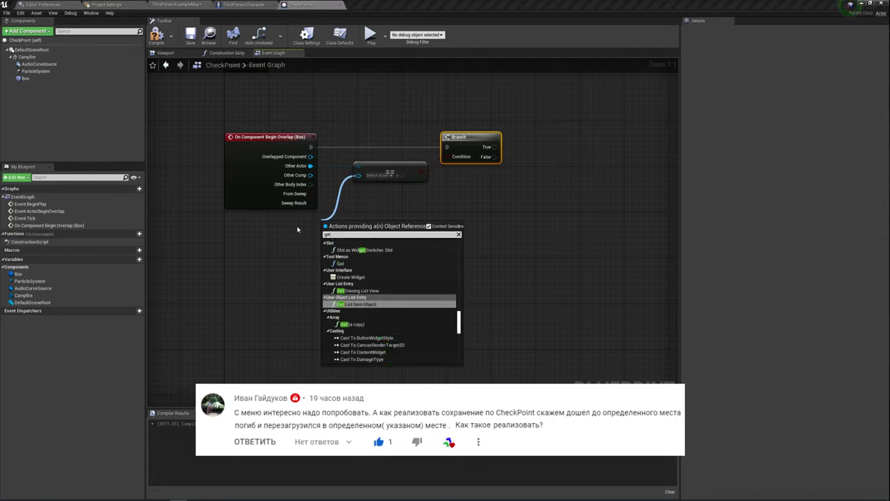
{"action": "type", "text": " pl"}
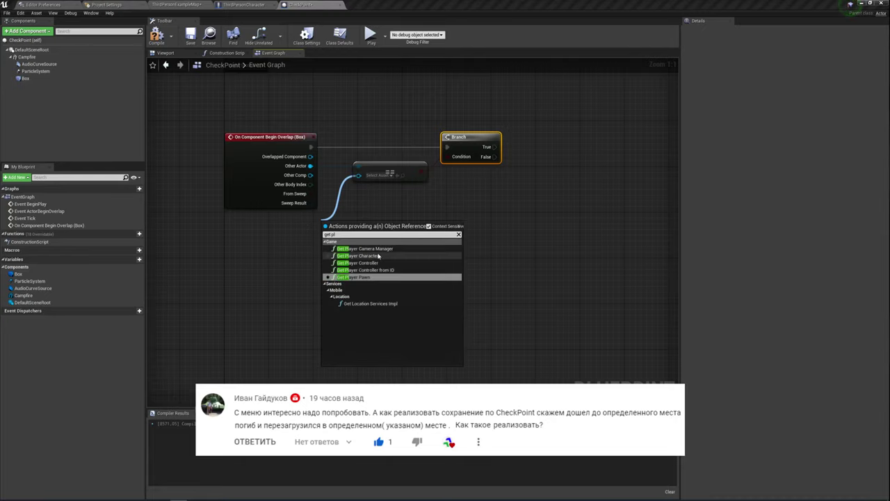
{"action": "left_click", "coordinate": [378, 256]}
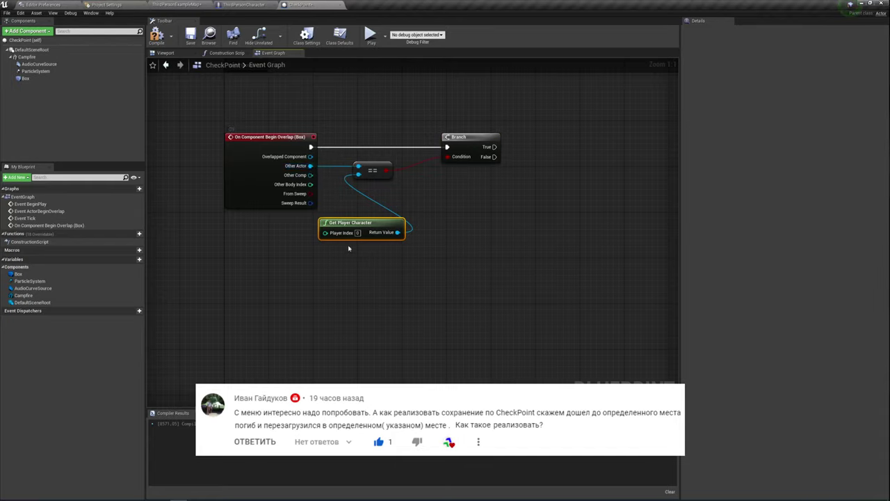
{"action": "left_click_drag", "start_coordinate": [494, 147], "coordinate": [552, 128]}
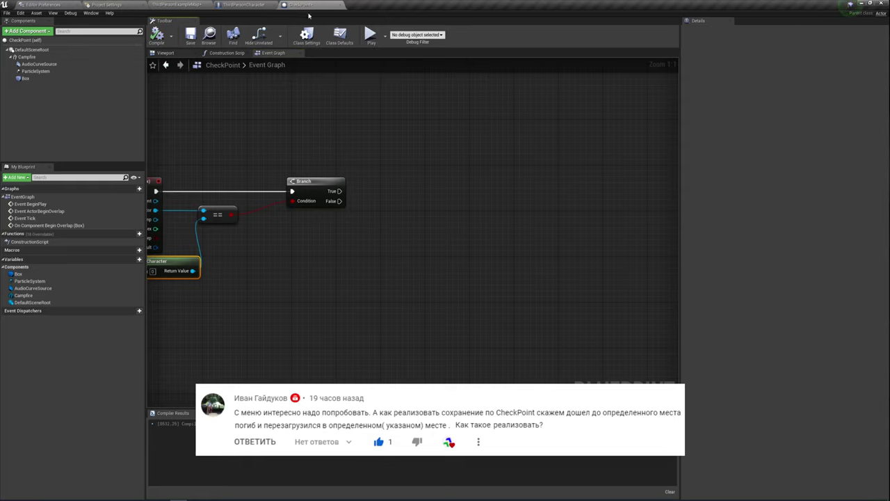
- In CheckSavePoint, create a Blueprint class with parent SaveGame and open it
{"action": "left_click", "coordinate": [182, 5]}
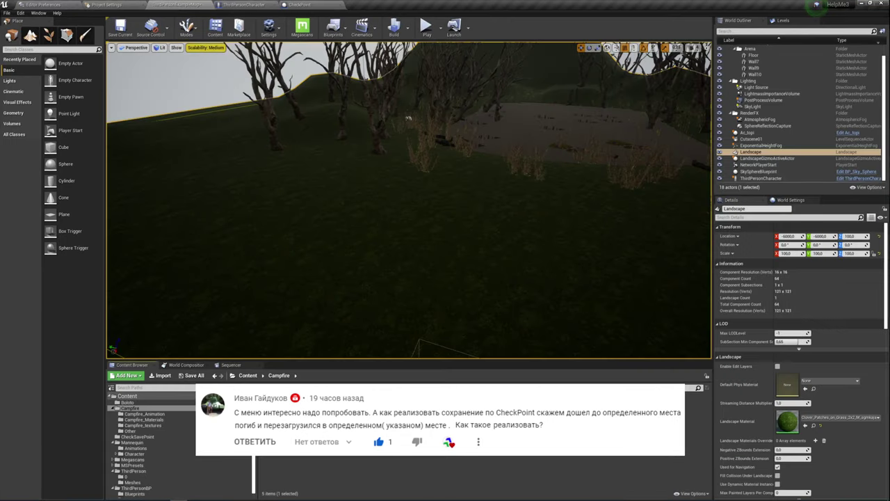
{"action": "left_click", "coordinate": [248, 374]}
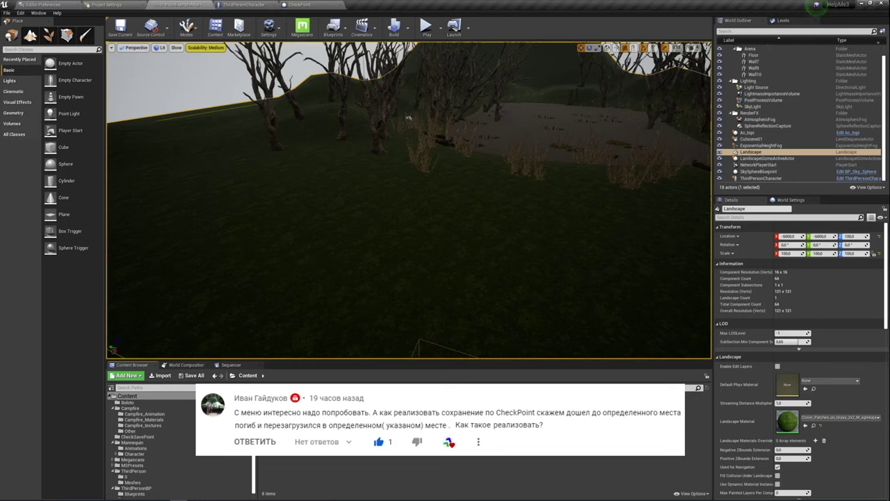
{"action": "left_click", "coordinate": [137, 436]}
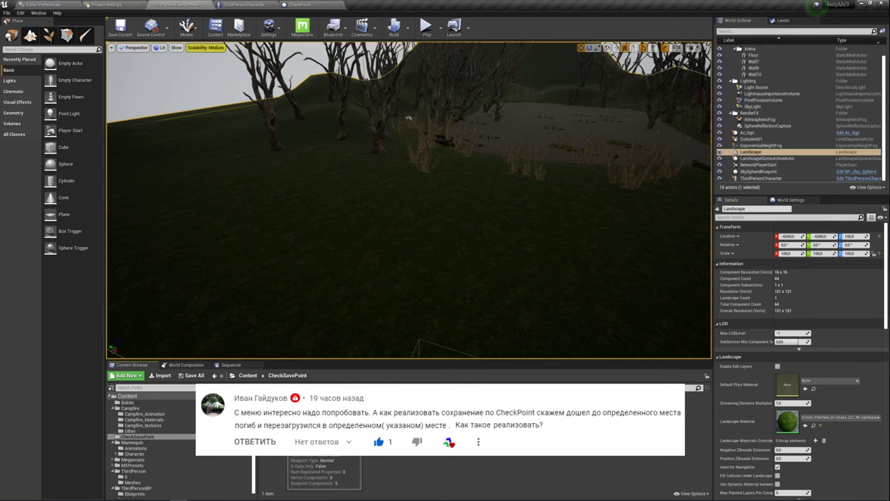
{"action": "right_click", "coordinate": [332, 432]}
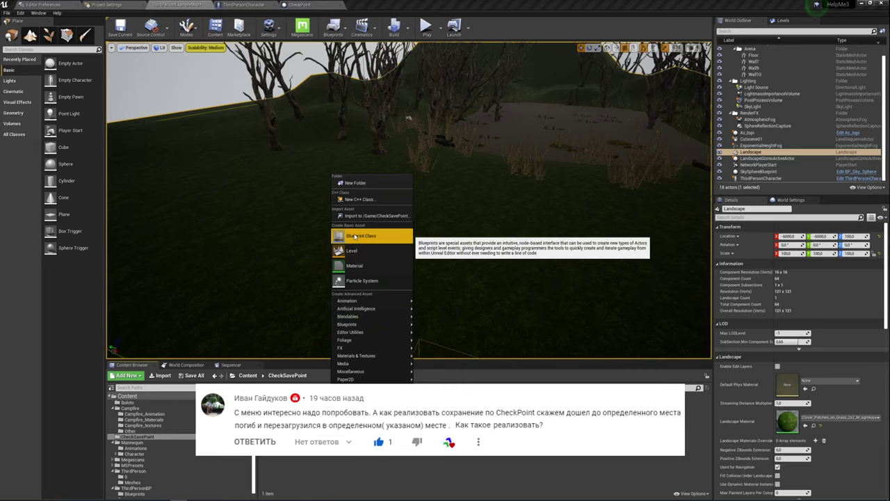
{"action": "left_click", "coordinate": [355, 237]}
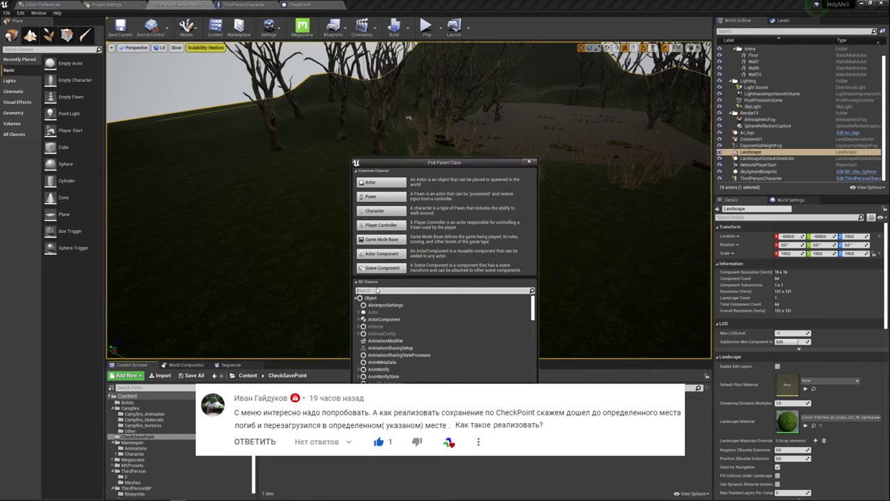
{"action": "type", "text": "Sa"}
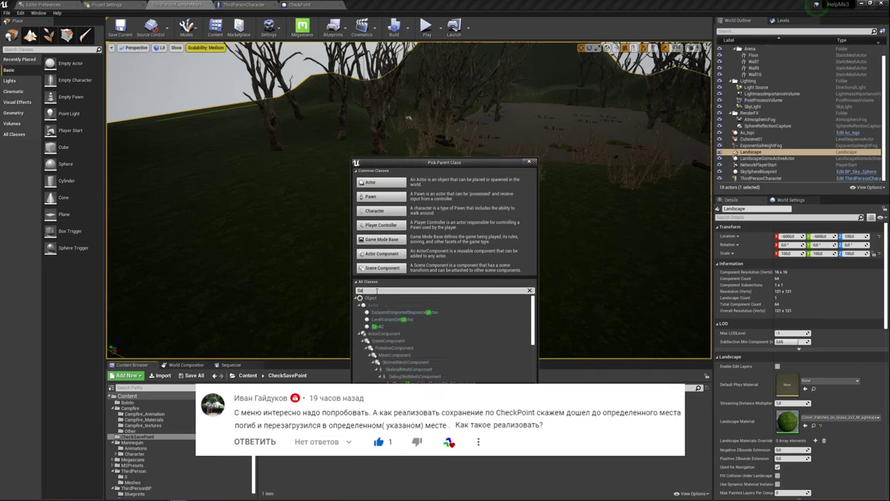
{"action": "type", "text": "ve"}
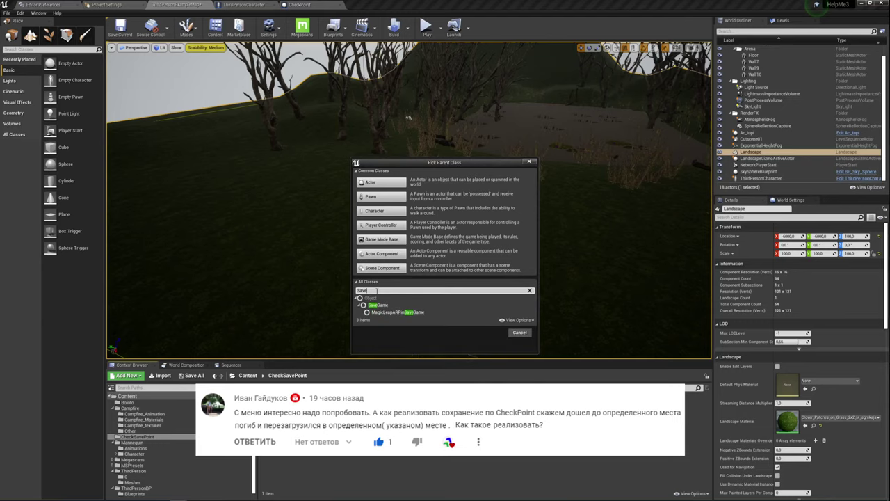
{"action": "left_click", "coordinate": [386, 305]}
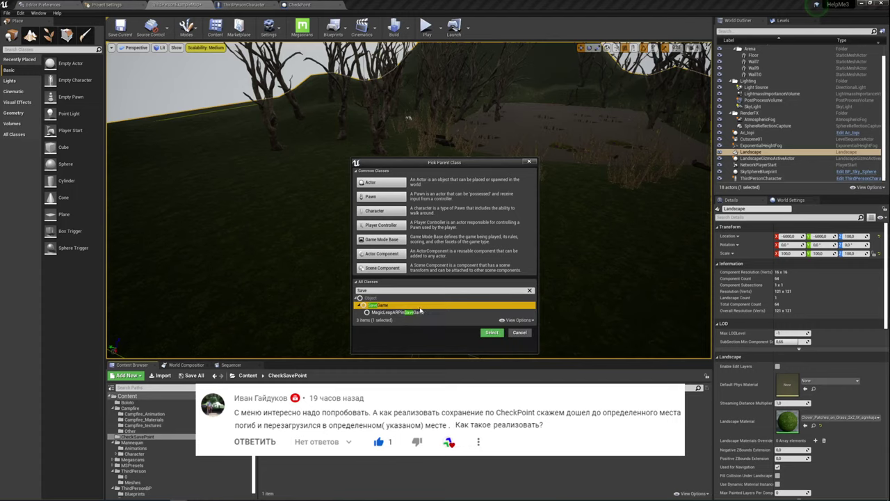
{"action": "left_click", "coordinate": [491, 333]}
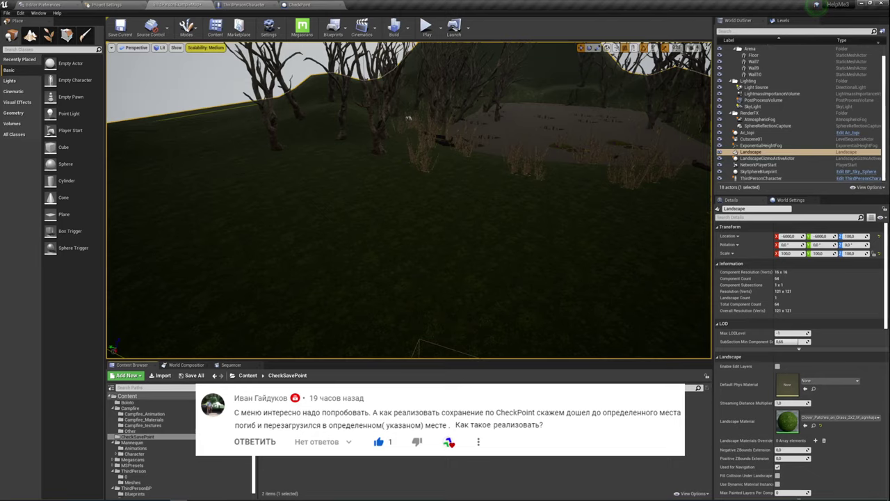
{"action": "double_click", "coordinate": [351, 473]}
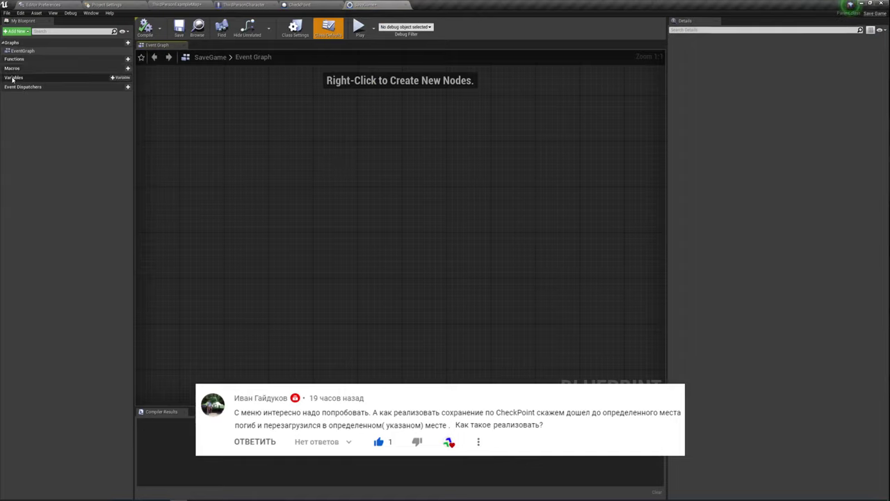
- Add four new variables, NewVar_0 through NewVar_3, to the SaveGame Blueprint
{"action": "mouse_move", "coordinate": [114, 80]}
{"action": "left_click", "coordinate": [115, 79]}
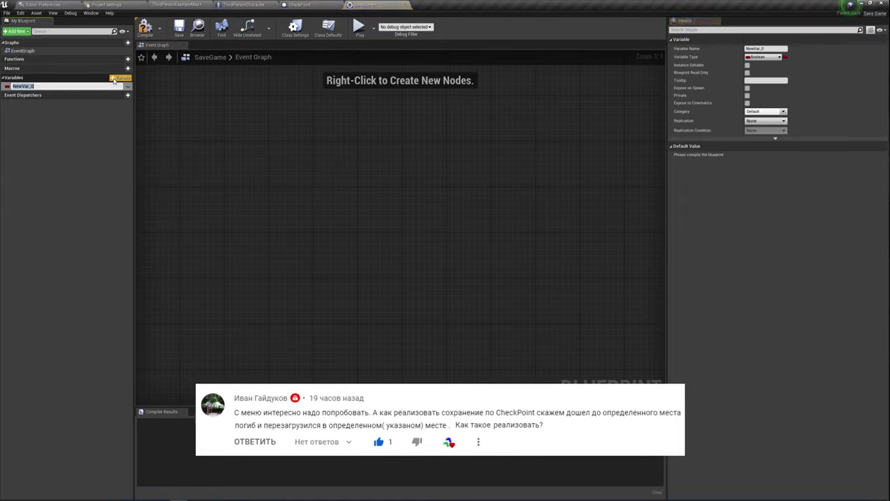
{"action": "left_click", "coordinate": [115, 81]}
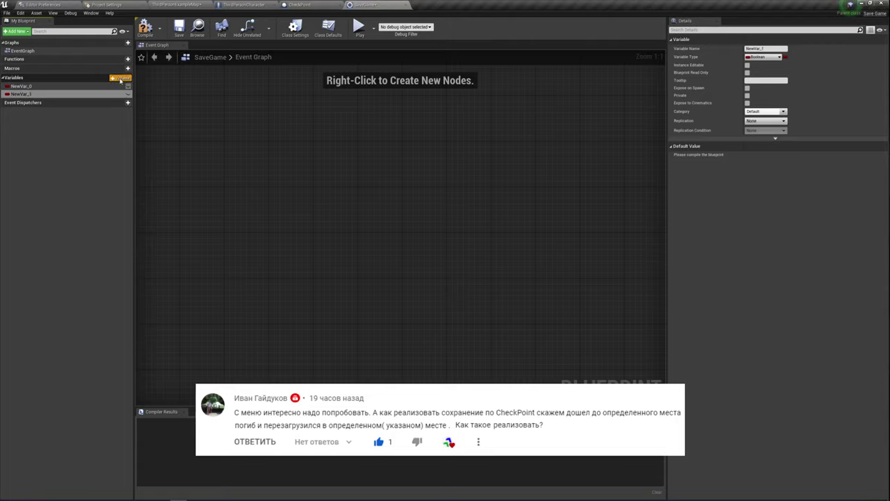
{"action": "left_click", "coordinate": [120, 78]}
{"action": "key", "text": "Return"}
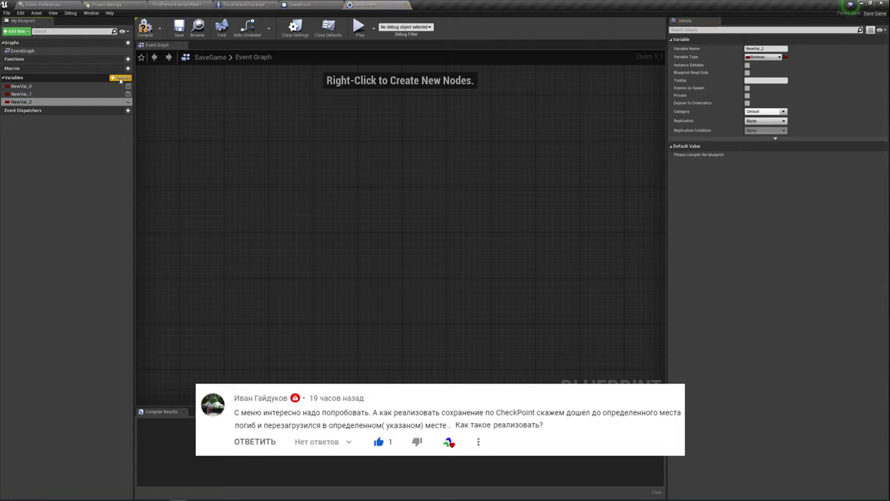
{"action": "left_click", "coordinate": [119, 78]}
- Set NewVar_0 to Transform type and rename it LocationPlayer
{"action": "left_click", "coordinate": [53, 86]}
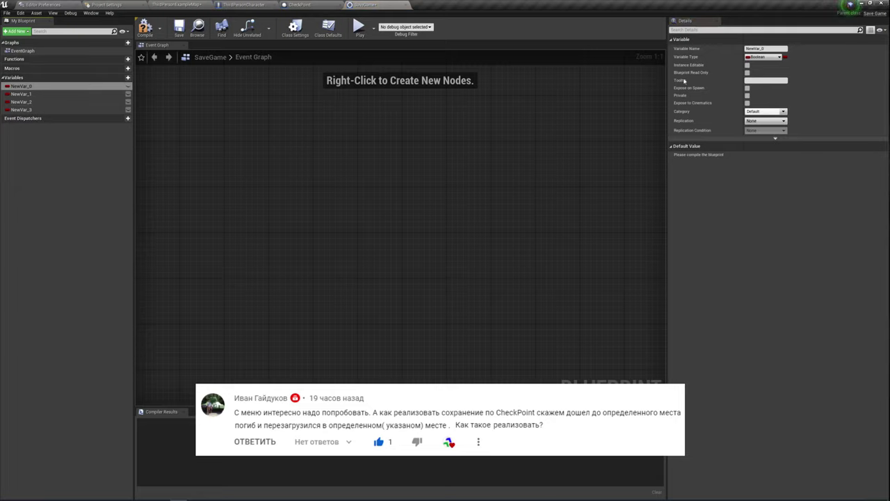
{"action": "left_click", "coordinate": [765, 57]}
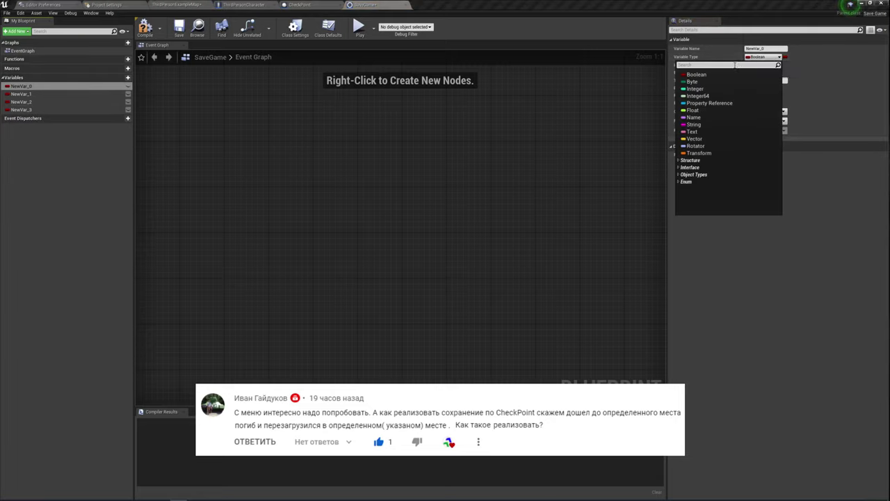
{"action": "type", "text": "tra"}
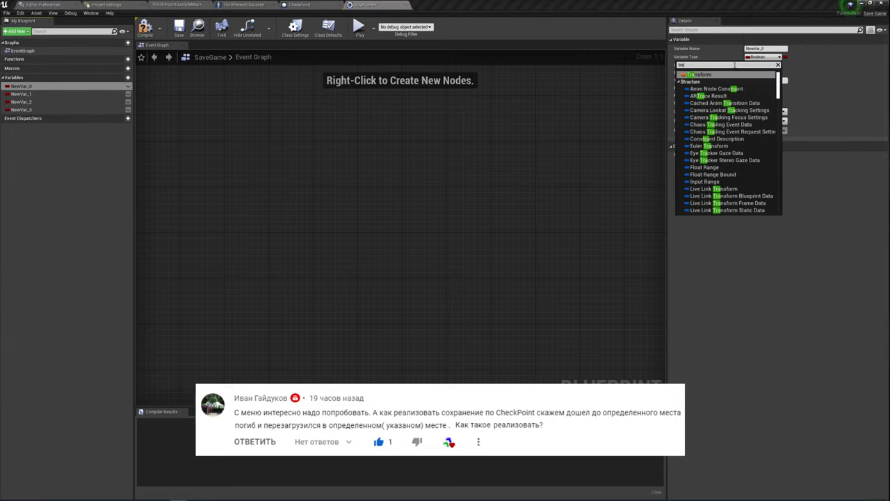
{"action": "left_click", "coordinate": [724, 74]}
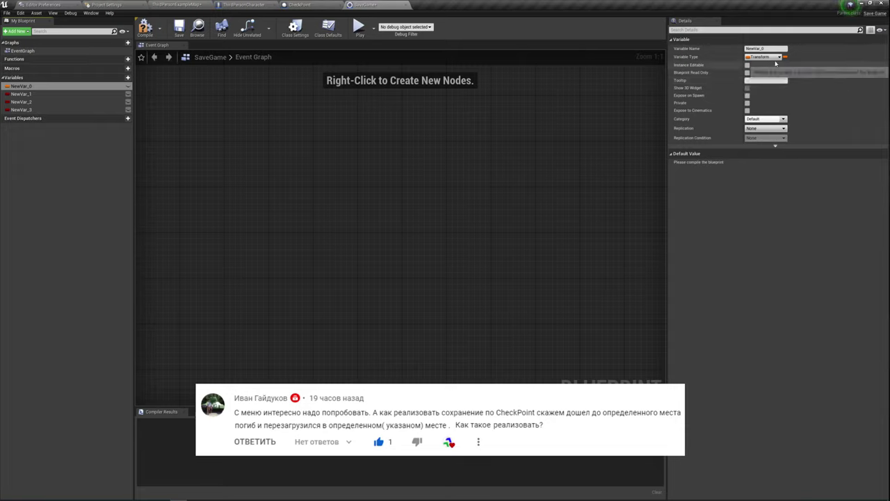
{"action": "left_click", "coordinate": [762, 49]}
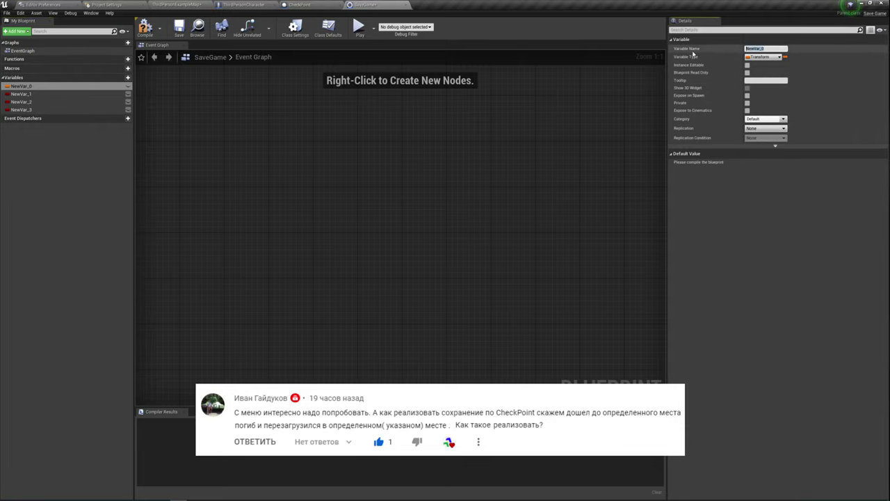
{"action": "key", "text": "BackSpace"}
{"action": "type", "text": "Pl"}
{"action": "type", "text": "ca"}
{"action": "type", "text": "tio"}
- Confirm LocationPlayer and rename NewVar_1 to RotationCamPlayer
{"action": "key", "text": "Return"}
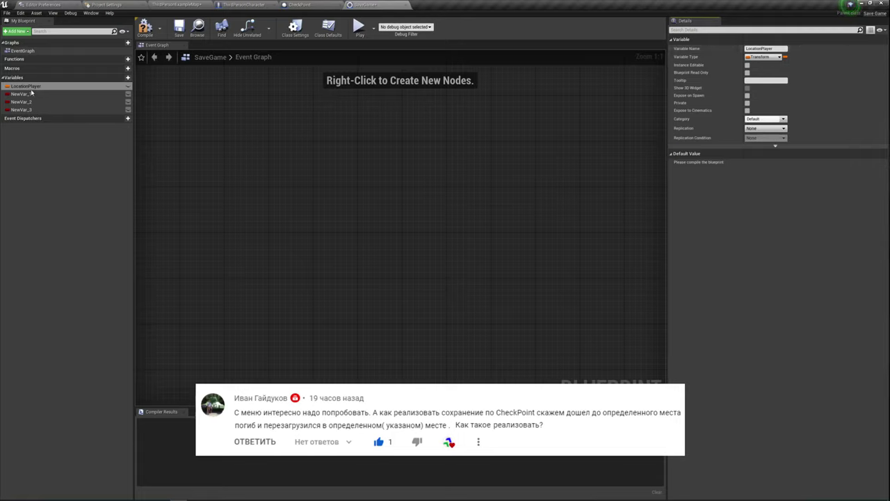
{"action": "left_click", "coordinate": [28, 94]}
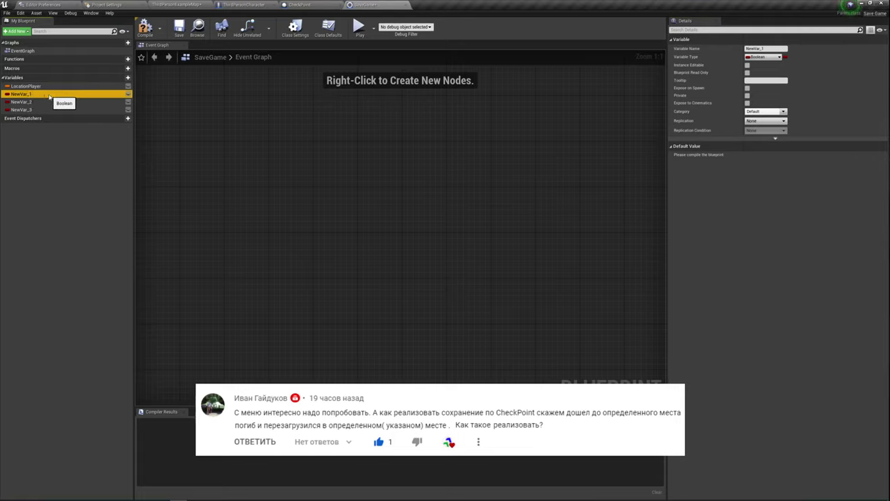
{"action": "left_click", "coordinate": [765, 49]}
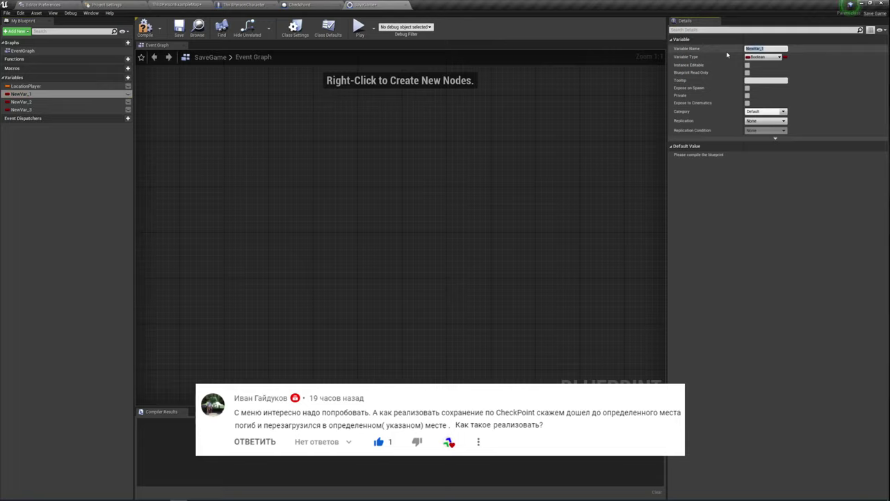
{"action": "type", "text": "Ro"}
{"action": "key", "text": "BackSpace"}
{"action": "key", "text": "Return"}
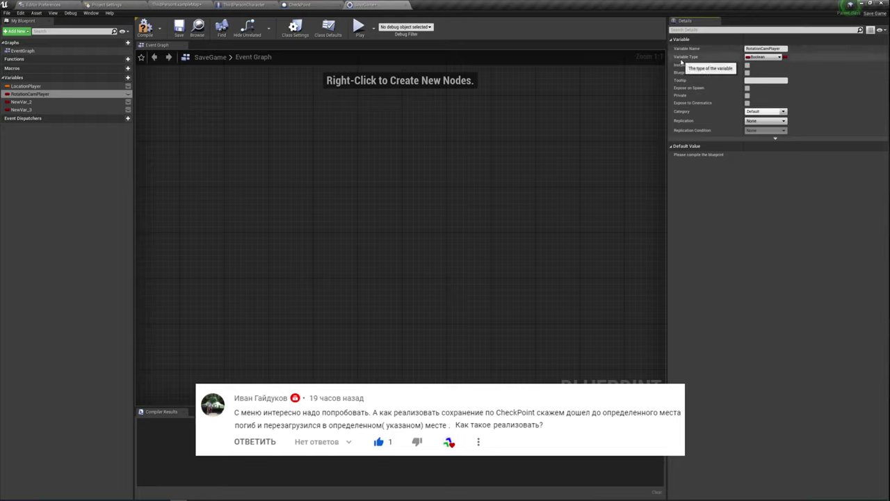
- Make RotationCamPlayer a Rotator and switch to the ThirdPersonCharacter Blueprint
{"action": "left_click", "coordinate": [764, 56]}
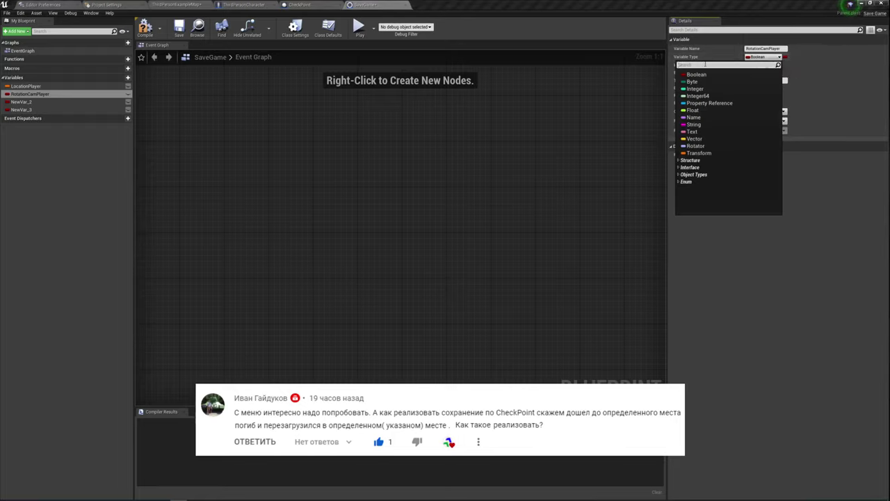
{"action": "type", "text": "rot"}
{"action": "key", "text": "Return"}
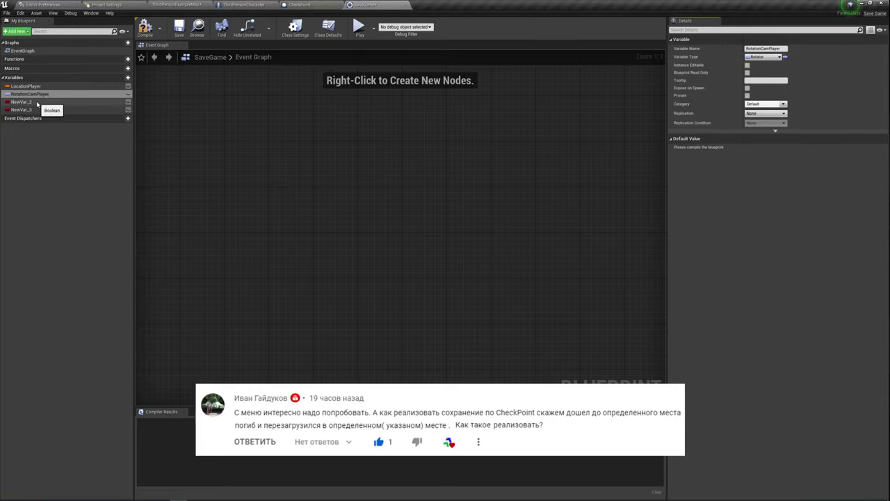
{"action": "left_click", "coordinate": [32, 101]}
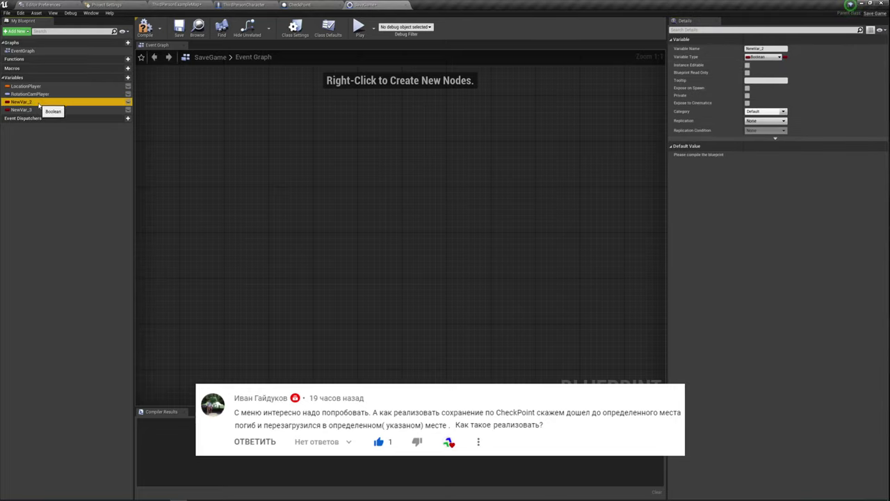
{"action": "left_click", "coordinate": [244, 5]}
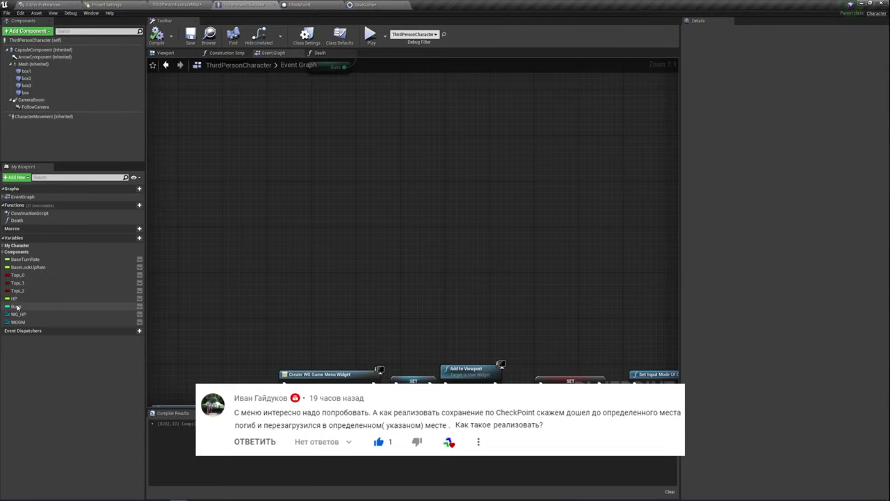
- Play-test the game, toggling weapons between pistol (2) and knife (1), then stop with Esc
{"action": "left_click", "coordinate": [28, 299]}
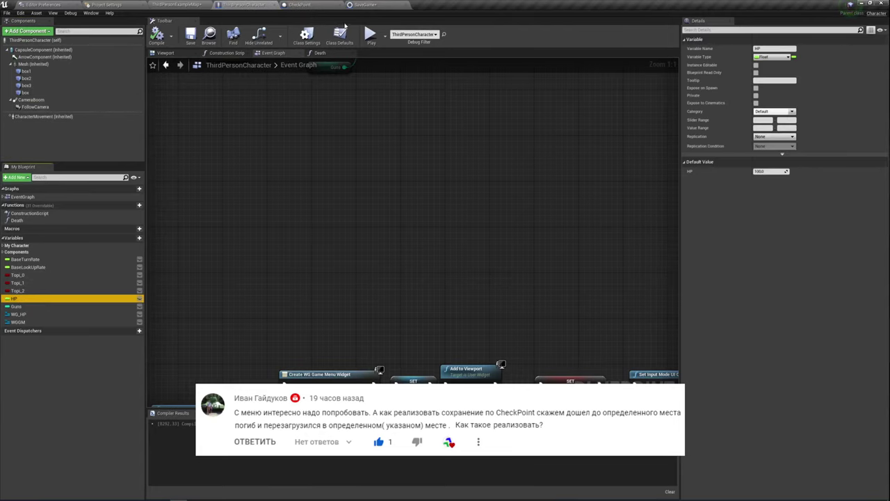
{"action": "left_click", "coordinate": [370, 34]}
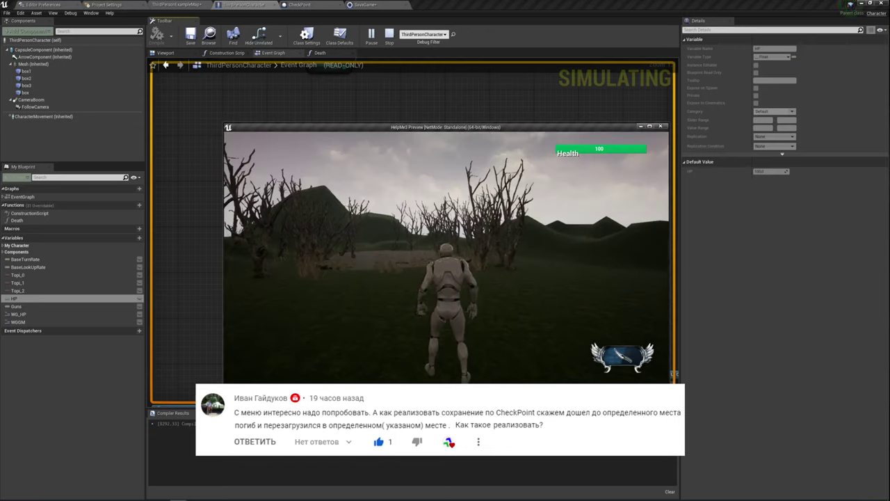
{"action": "key", "text": "2"}
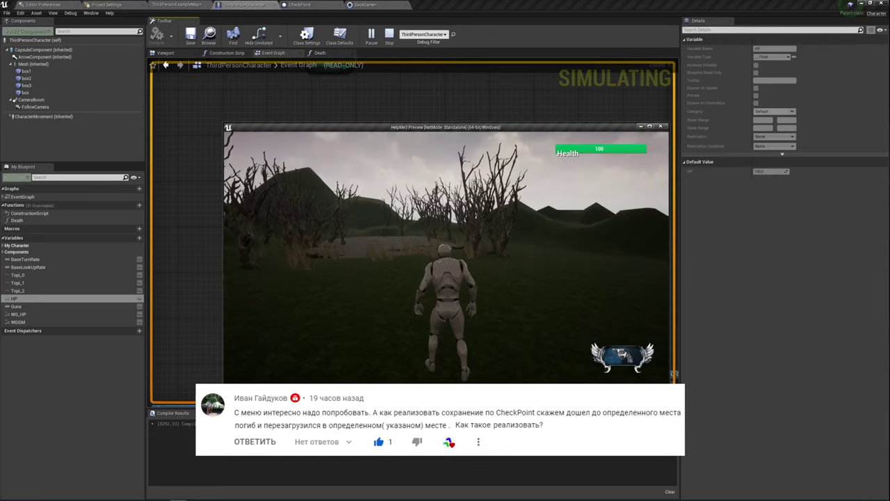
{"action": "key", "text": "1"}
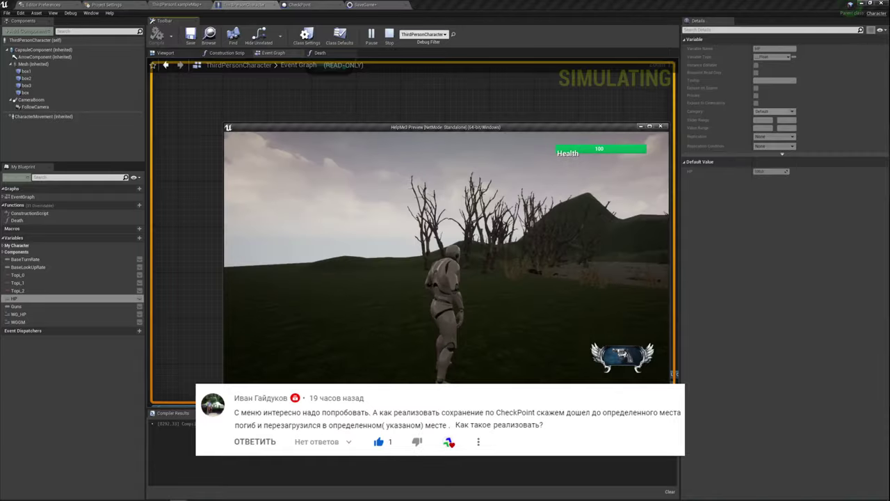
{"action": "key", "text": "2"}
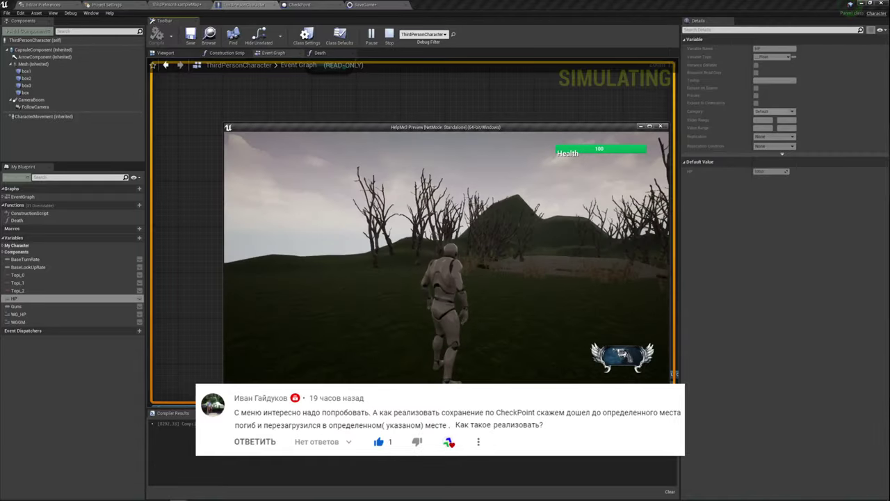
{"action": "key", "text": "1"}
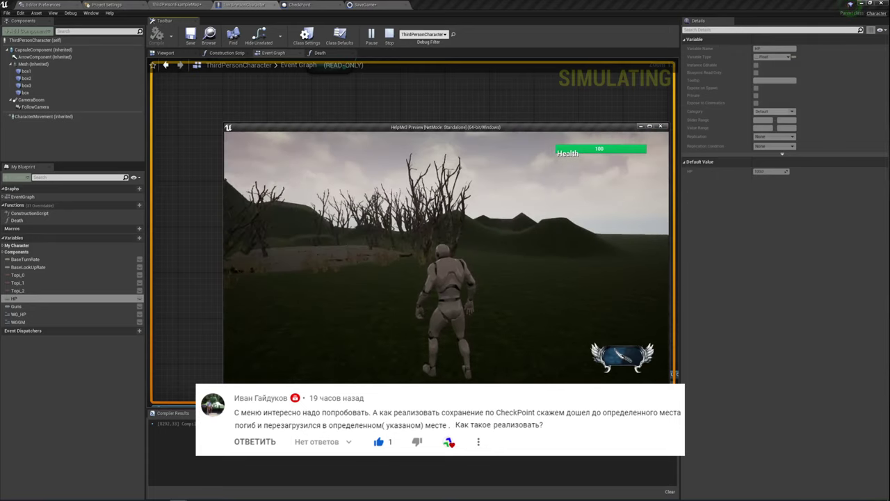
{"action": "key", "text": "2"}
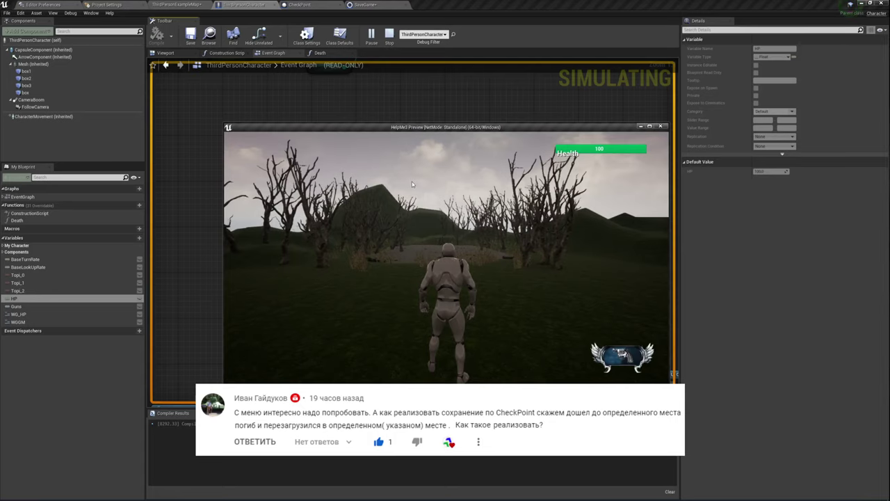
{"action": "key", "text": "Escape"}
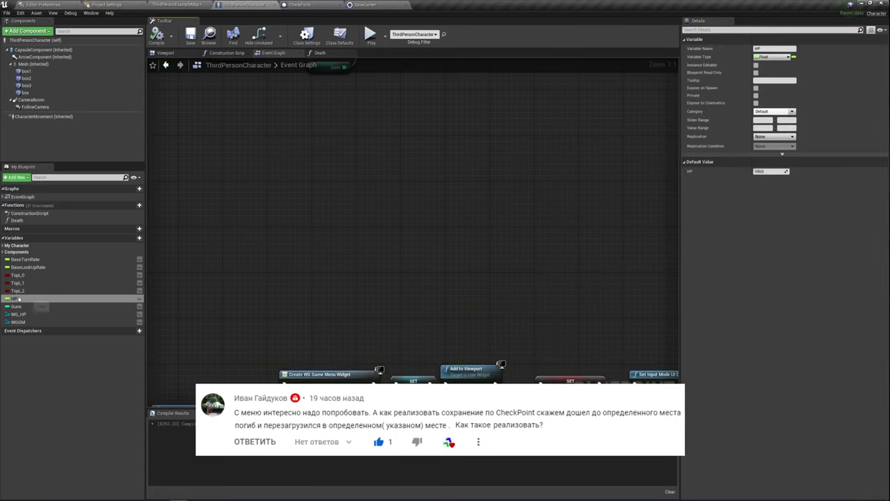
- Review the character's float HP and integer Guns variables and their defaults
{"action": "double_click", "coordinate": [16, 299]}
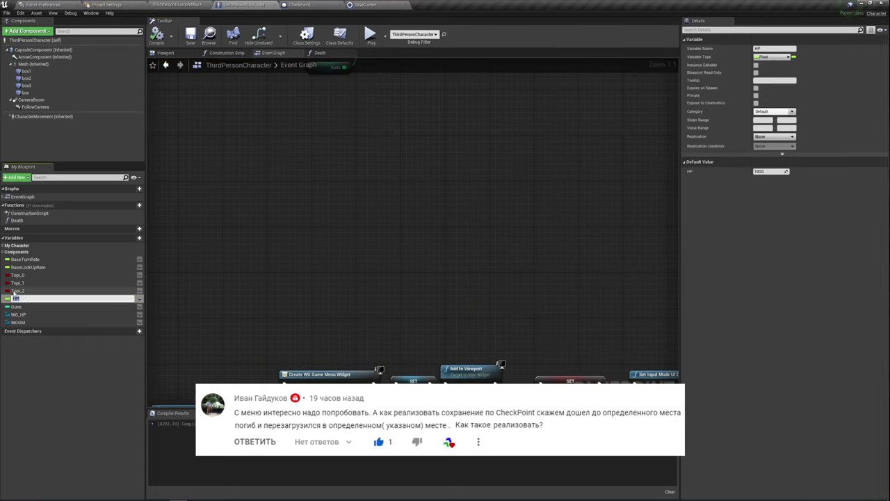
{"action": "left_click", "coordinate": [20, 307]}
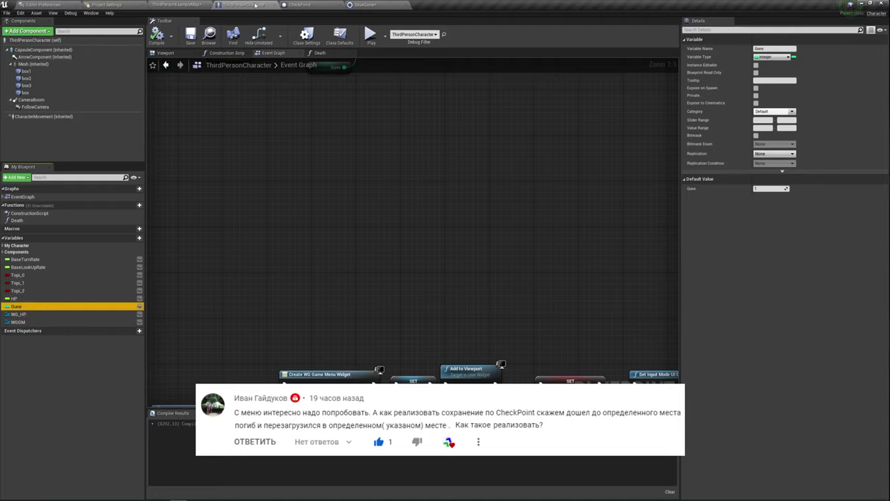
{"action": "double_click", "coordinate": [20, 307]}
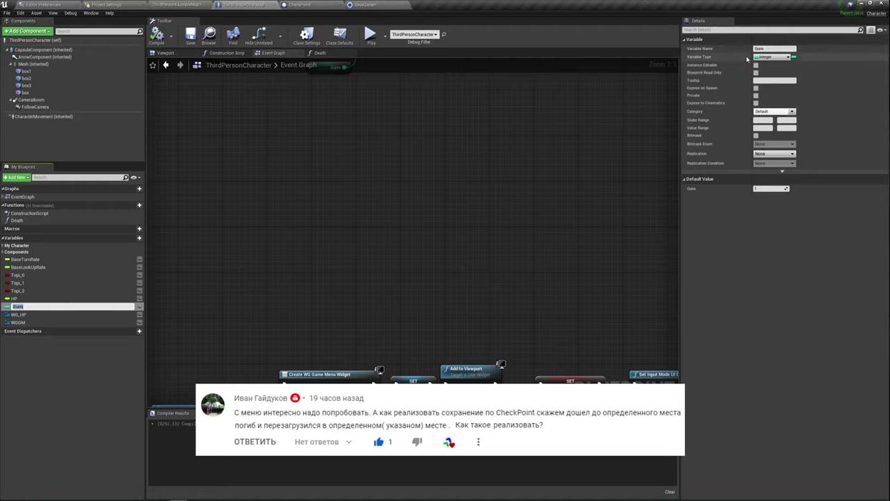
{"action": "left_click", "coordinate": [21, 298]}
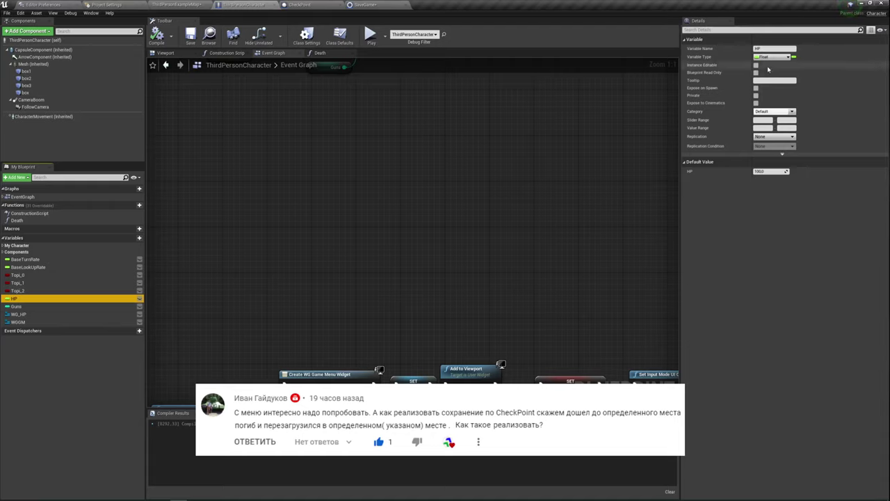
{"action": "left_click", "coordinate": [23, 306]}
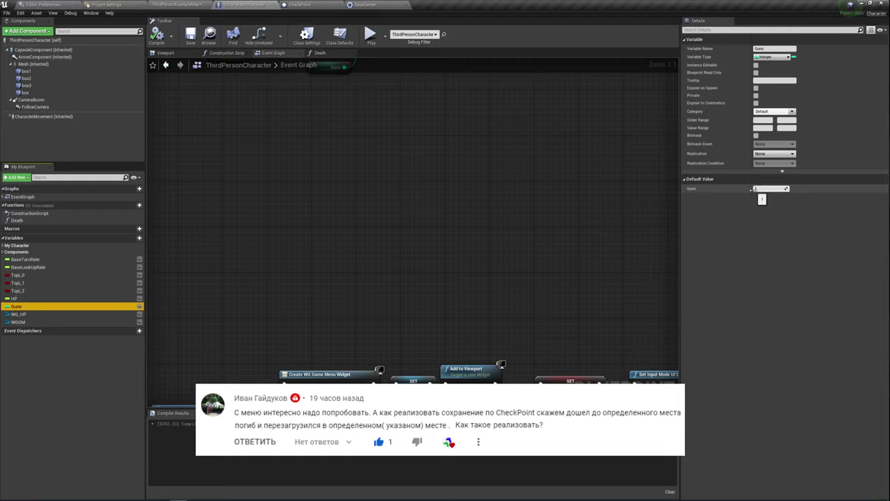
{"action": "left_click", "coordinate": [759, 187]}
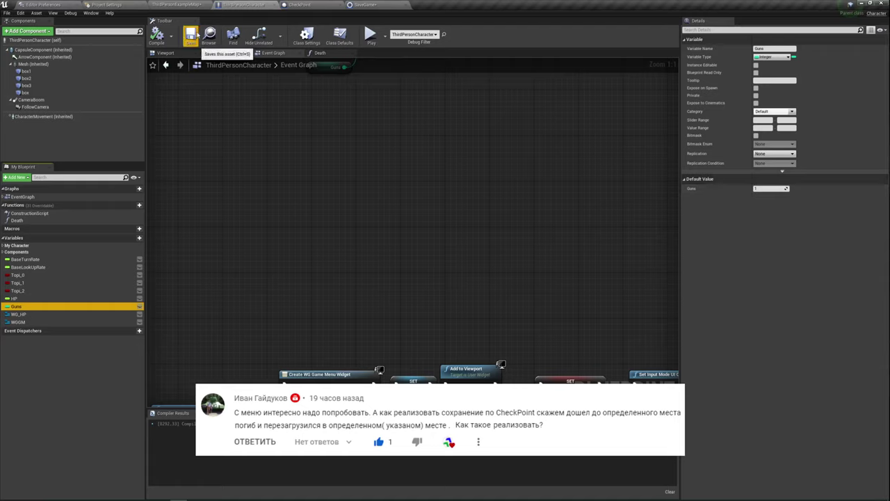
- Save the ThirdPersonCharacter Blueprint and return to the SaveGame Blueprint
{"action": "left_click", "coordinate": [195, 34]}
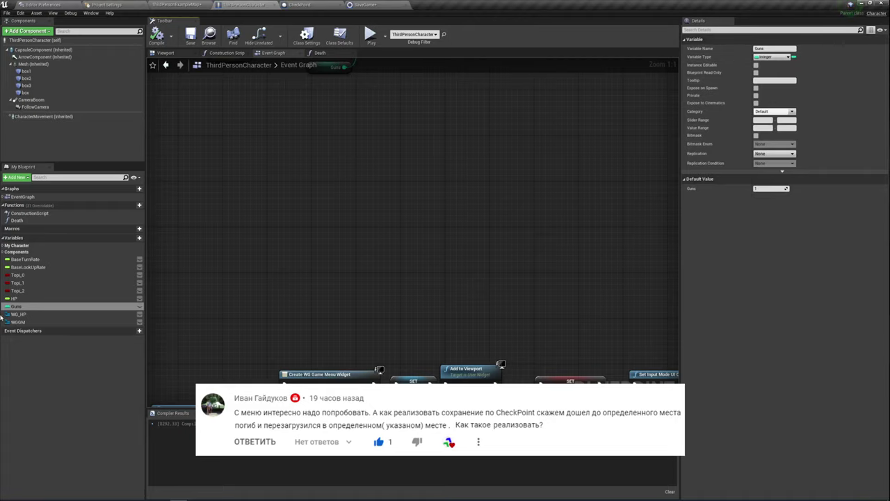
{"action": "left_click", "coordinate": [25, 299]}
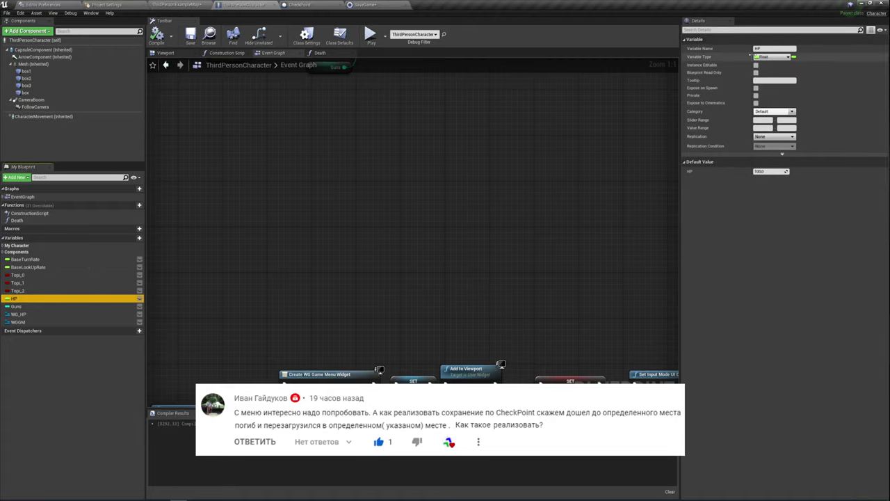
{"action": "left_click", "coordinate": [364, 4]}
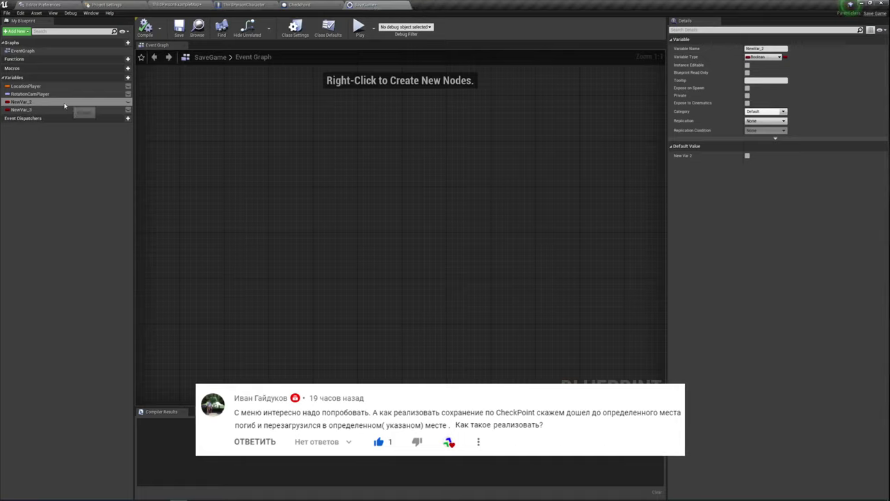
- Make NewVar_2 a Float named HP and NewVar_3 an Integer named Guns
{"action": "left_click", "coordinate": [777, 57]}
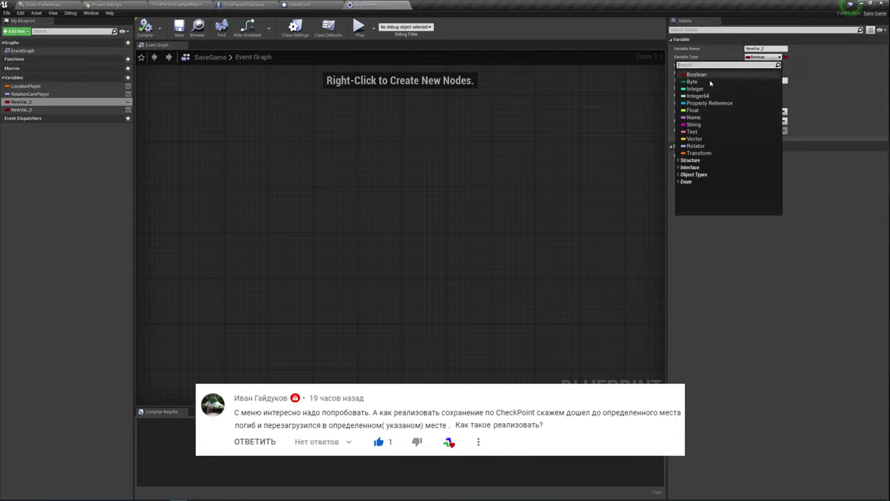
{"action": "left_click", "coordinate": [693, 111]}
{"action": "type", "text": "HP"}
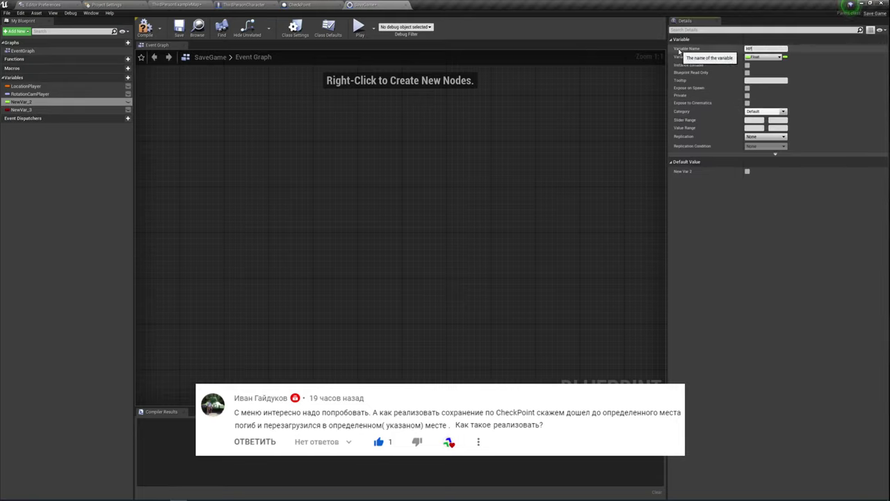
{"action": "key", "text": "Return"}
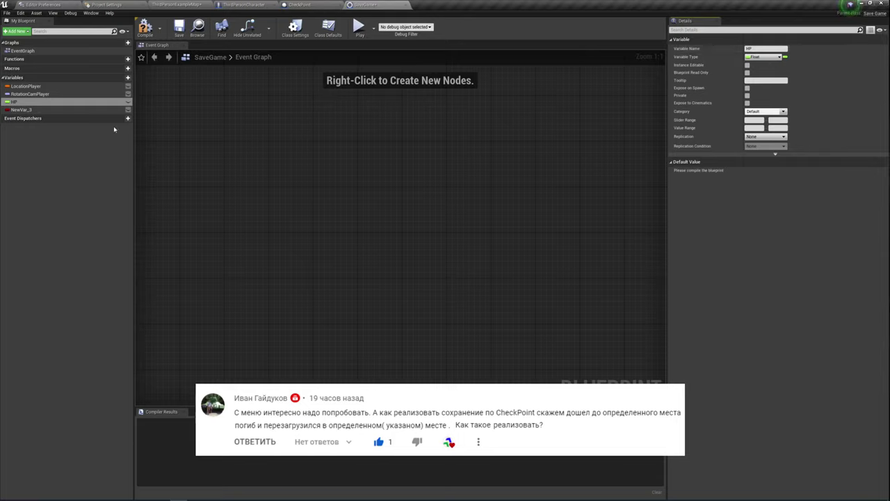
{"action": "left_click", "coordinate": [20, 109]}
{"action": "left_click", "coordinate": [763, 57]}
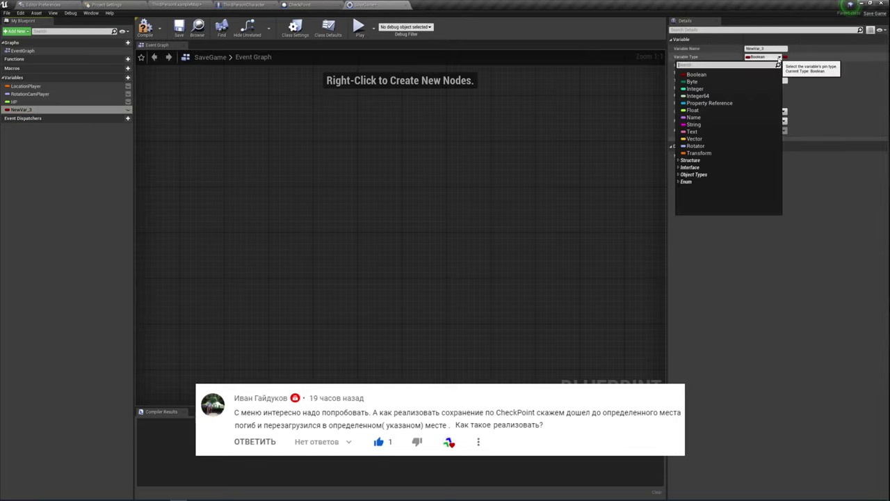
{"action": "left_click", "coordinate": [698, 89]}
{"action": "left_click", "coordinate": [765, 48]}
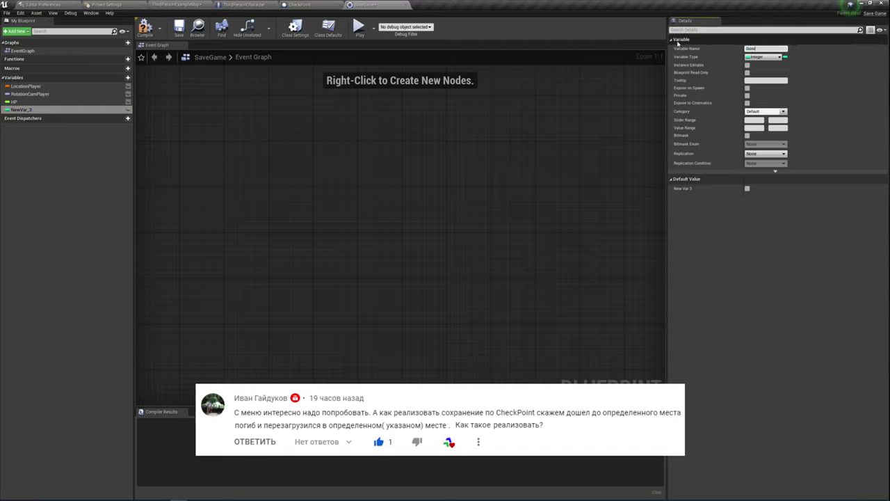
{"action": "key", "text": "Return"}
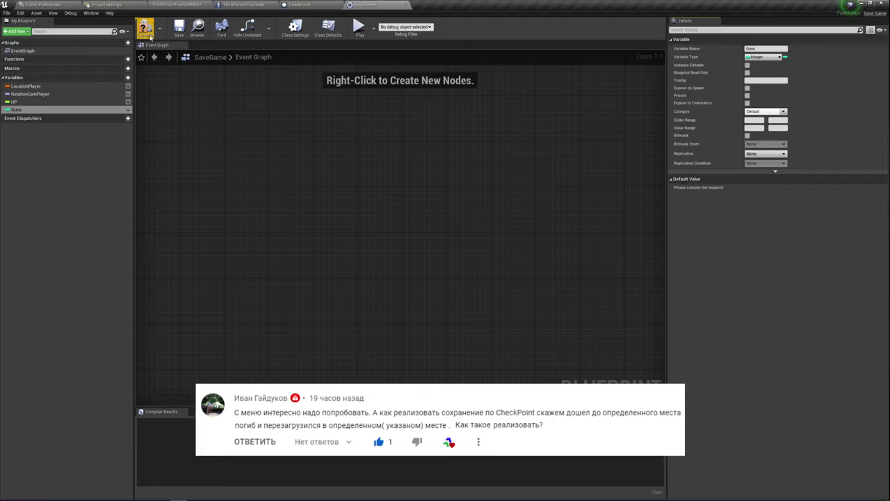
- Compile and save the SaveGame Blueprint, then check its variables
{"action": "left_click", "coordinate": [150, 36]}
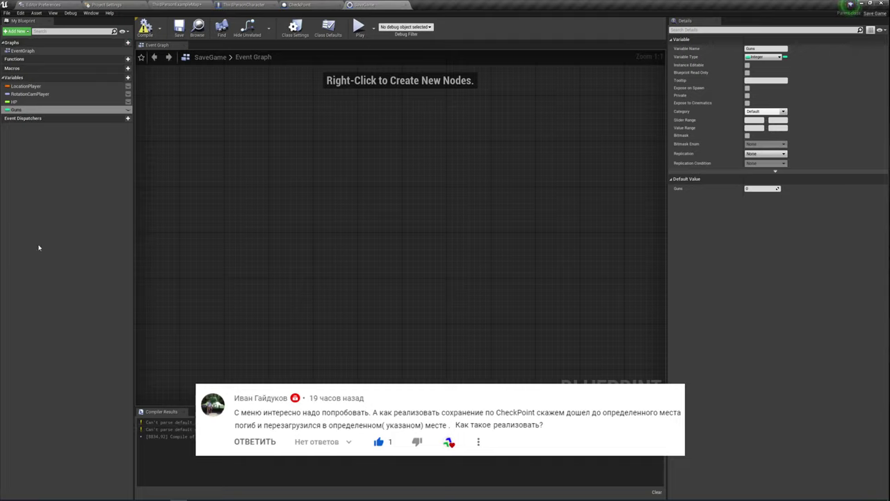
{"action": "left_click", "coordinate": [19, 101]}
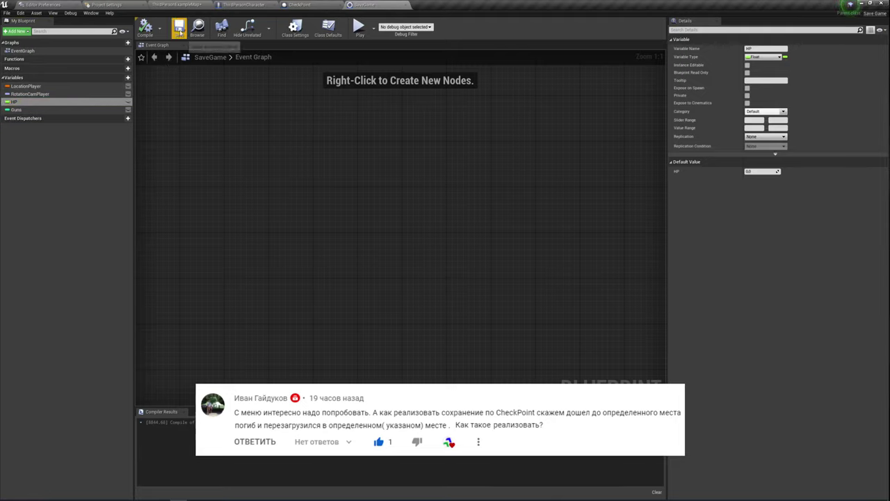
{"action": "left_click", "coordinate": [179, 28]}
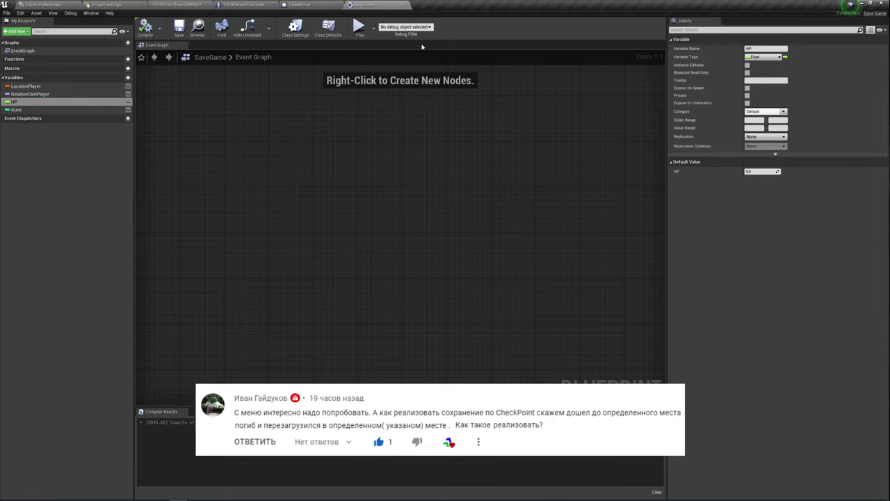
{"action": "left_click", "coordinate": [28, 94]}
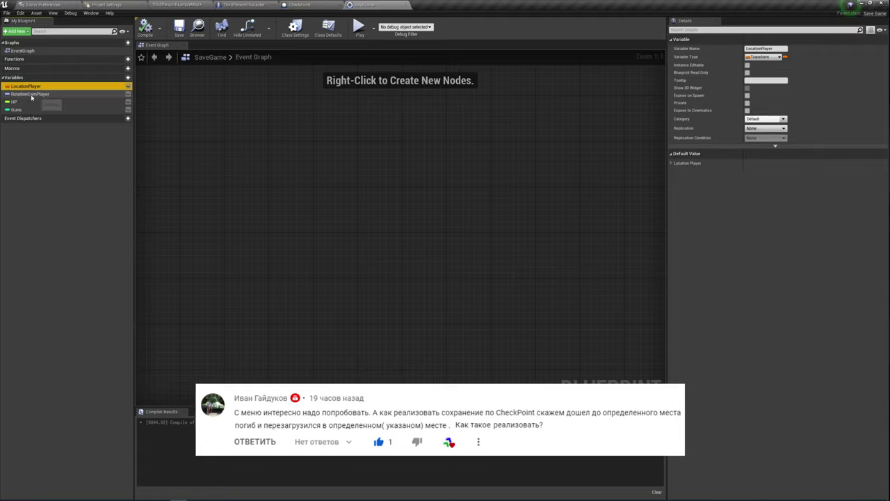
{"action": "left_click", "coordinate": [21, 110]}
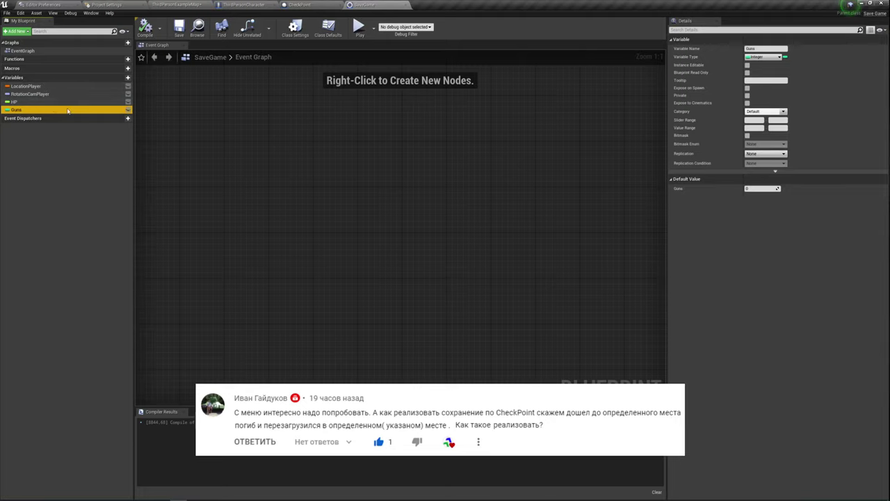
- Switch to the CheckPoint blueprint and inspect its box and campfire in the Viewport
{"action": "left_click", "coordinate": [299, 5]}
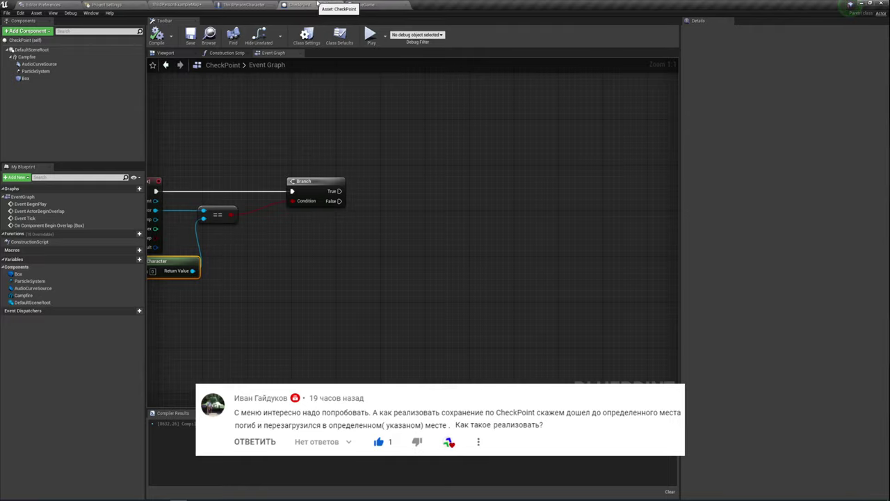
{"action": "right_click_drag", "start_coordinate": [389, 252], "coordinate": [516, 252]}
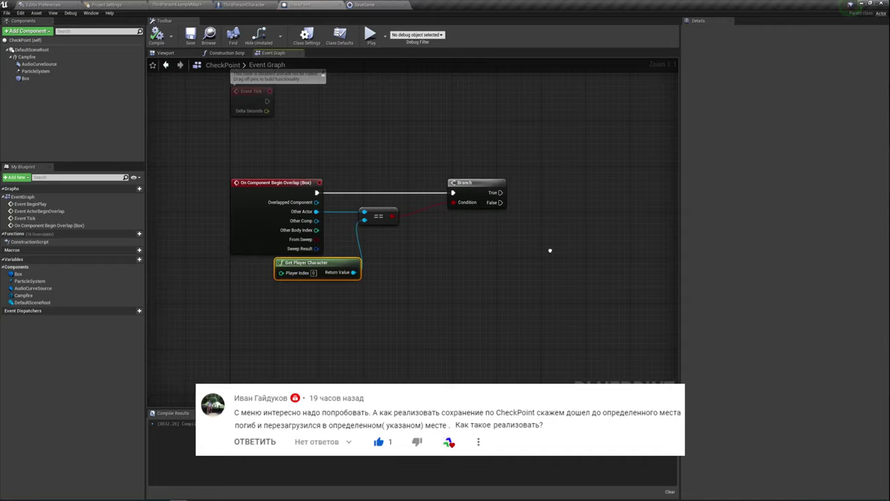
{"action": "left_click", "coordinate": [167, 52]}
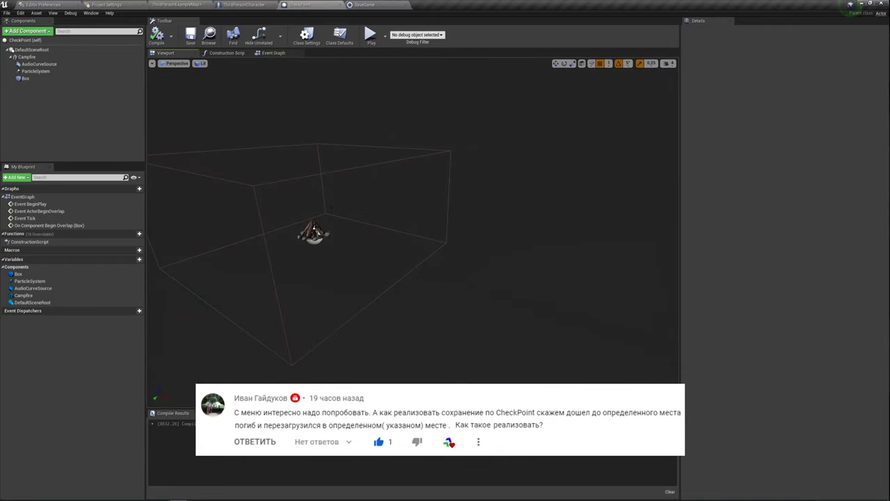
- Back in the Event Graph, pull a connection from the Branch's True output to list actions
{"action": "left_click", "coordinate": [274, 54]}
{"action": "right_click_drag", "start_coordinate": [495, 261], "coordinate": [402, 256]}
{"action": "left_click_drag", "start_coordinate": [243, 293], "coordinate": [297, 200]}
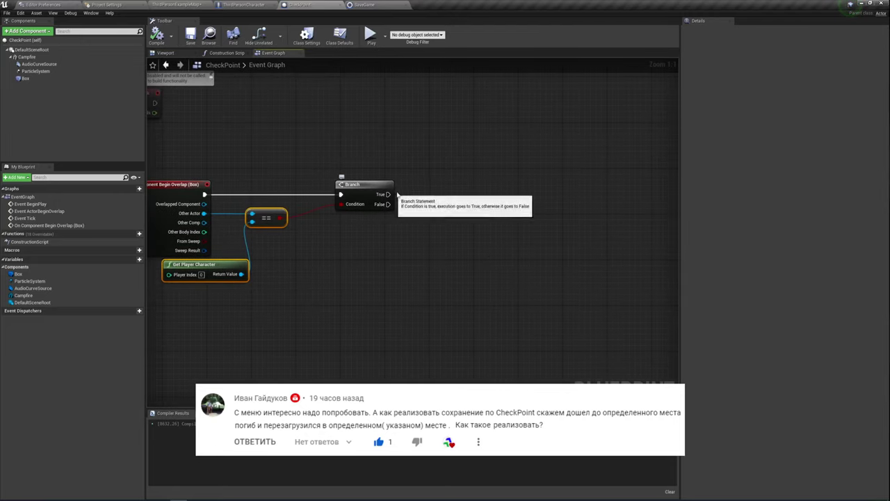
{"action": "right_click_drag", "start_coordinate": [434, 204], "coordinate": [361, 215]}
{"action": "left_click_drag", "start_coordinate": [315, 208], "coordinate": [369, 190]}
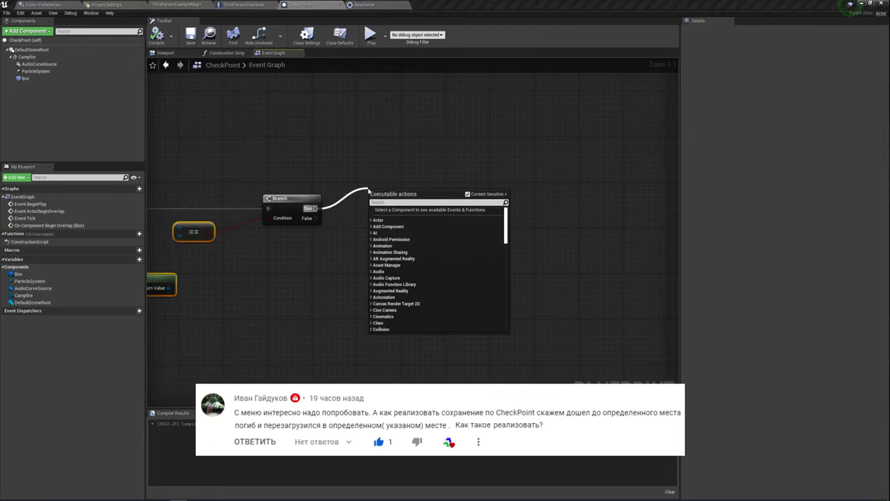
- Search 'save gam' and add a Create Save Game Object node after Branch True, moved up-left, with its class list opened
{"action": "type", "text": "cre"}
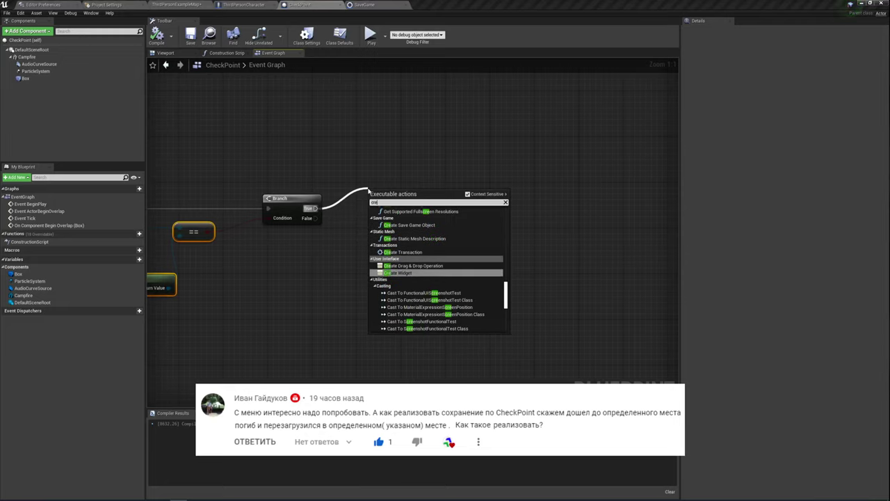
{"action": "type", "text": "ate"}
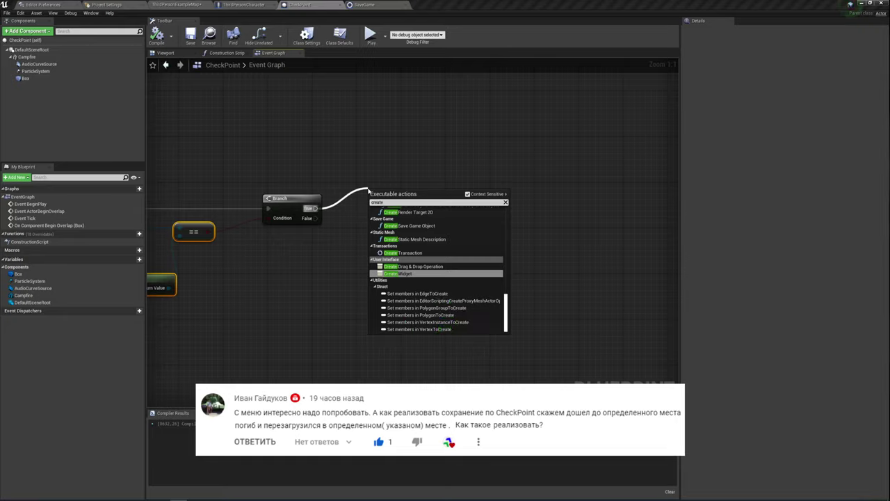
{"action": "type", "text": " se"}
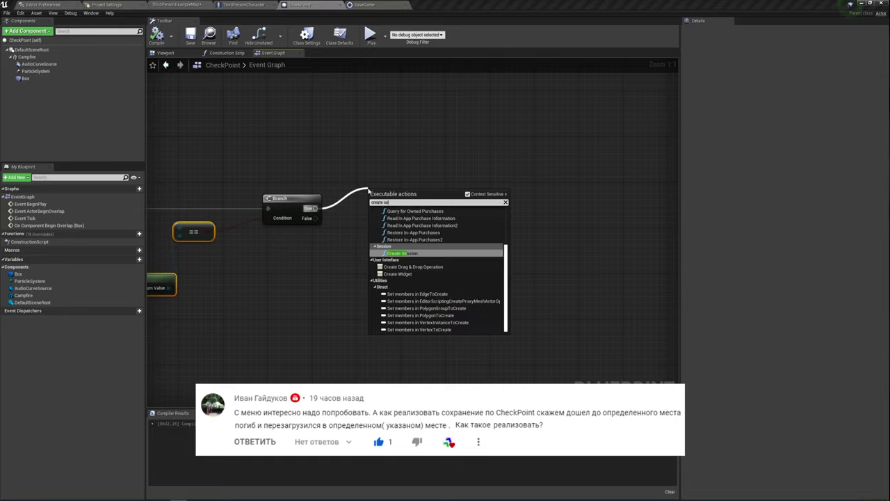
{"action": "type", "text": "ve"}
{"action": "key", "text": "BackSpace"}
{"action": "key", "text": "BackSpace"}
{"action": "key", "text": "BackSpace"}
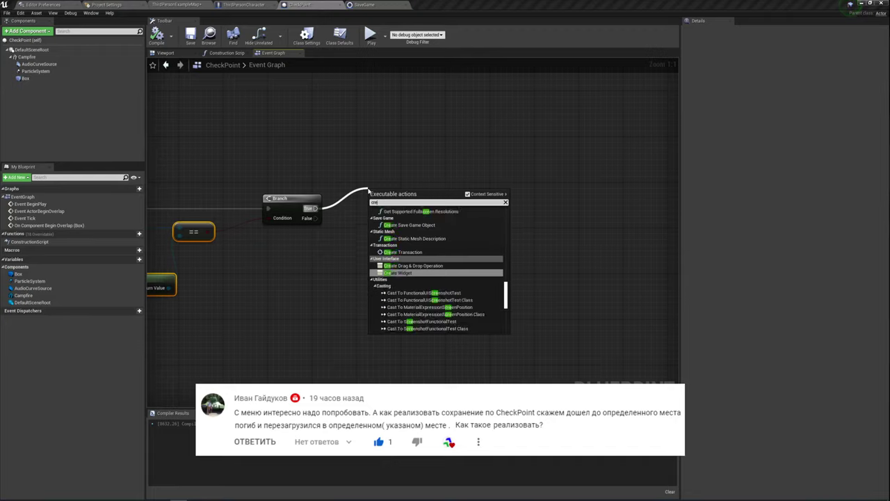
{"action": "key", "text": "BackSpace"}
{"action": "key", "text": "BackSpace"}
{"action": "key", "text": "BackSpace"}
{"action": "type", "text": "save"}
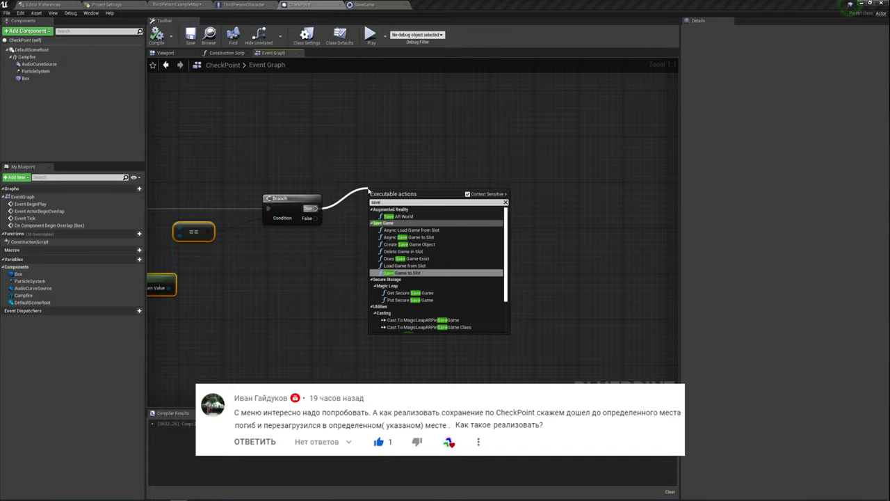
{"action": "type", "text": " gam"}
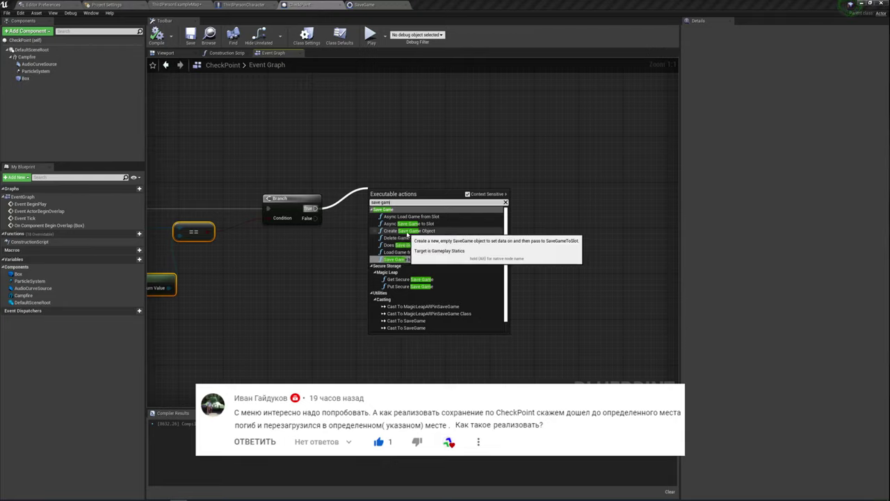
{"action": "left_click", "coordinate": [408, 232]}
{"action": "left_click_drag", "start_coordinate": [405, 214], "coordinate": [383, 179]}
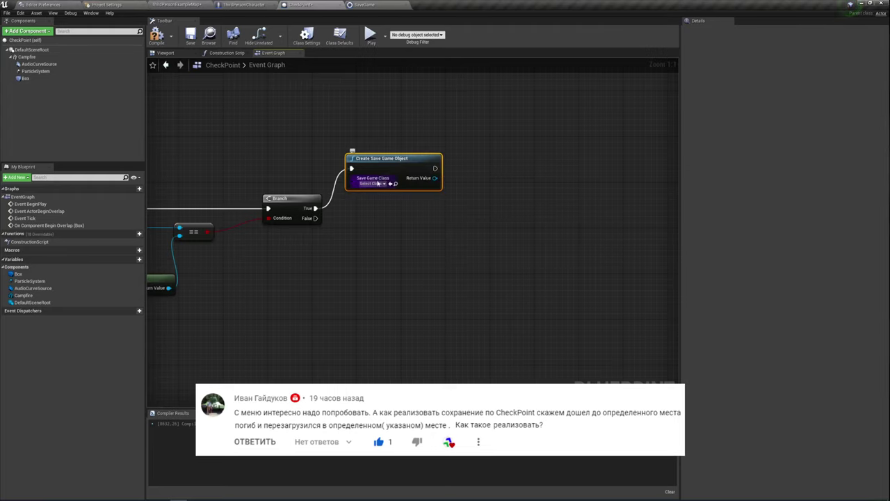
{"action": "left_click", "coordinate": [387, 184]}
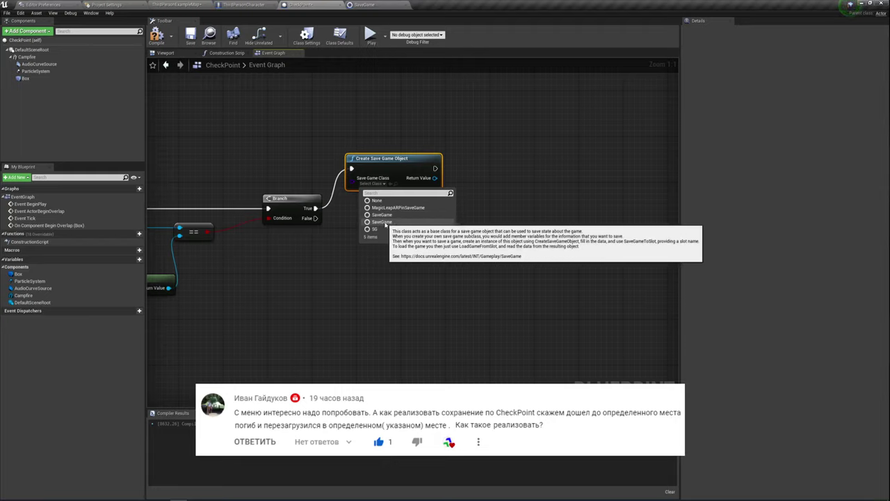
- After checking the SaveGame and map tabs, choose SaveGame_SG as the Create Save Game Object class
{"action": "left_click", "coordinate": [324, 201]}
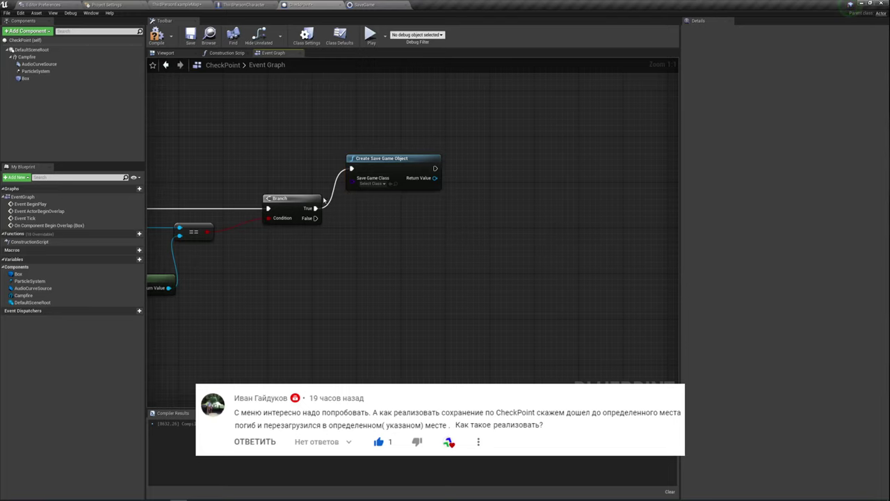
{"action": "left_click", "coordinate": [365, 4]}
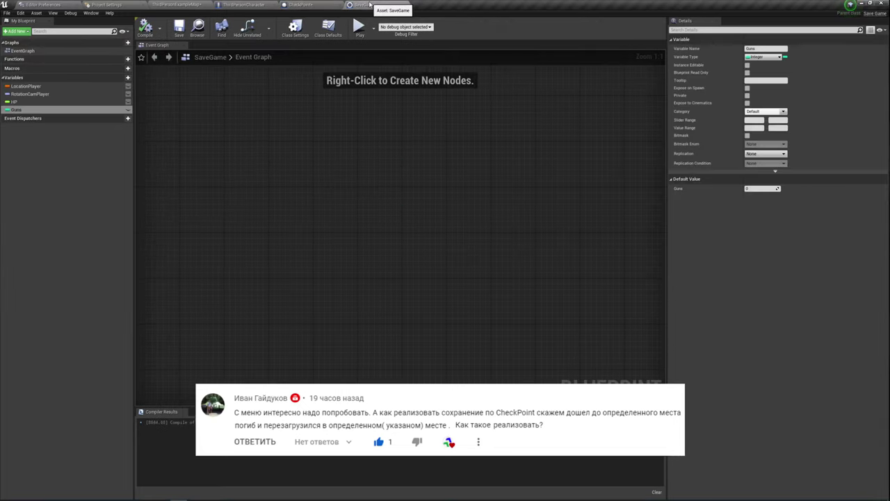
{"action": "left_click", "coordinate": [171, 6]}
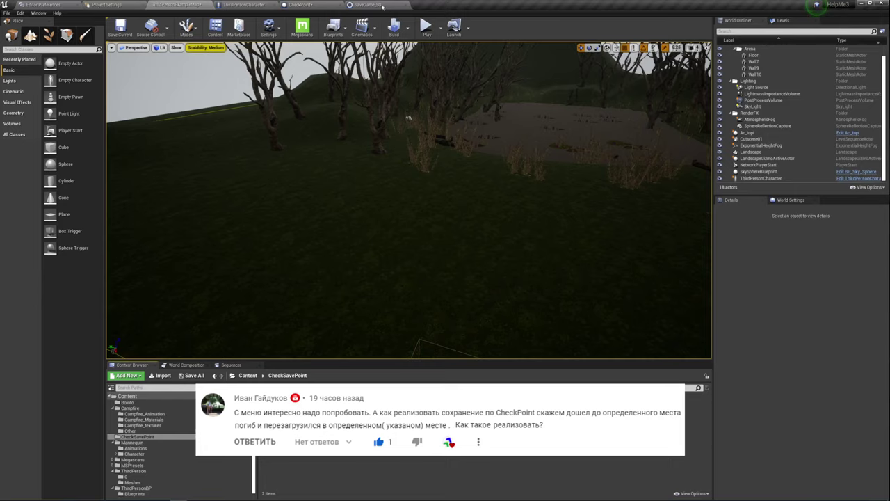
{"action": "left_click", "coordinate": [298, 4]}
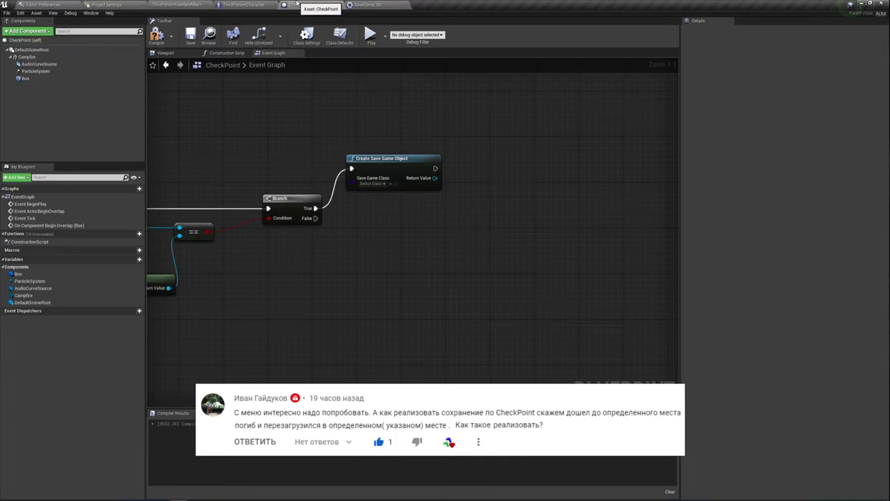
{"action": "left_click", "coordinate": [372, 183]}
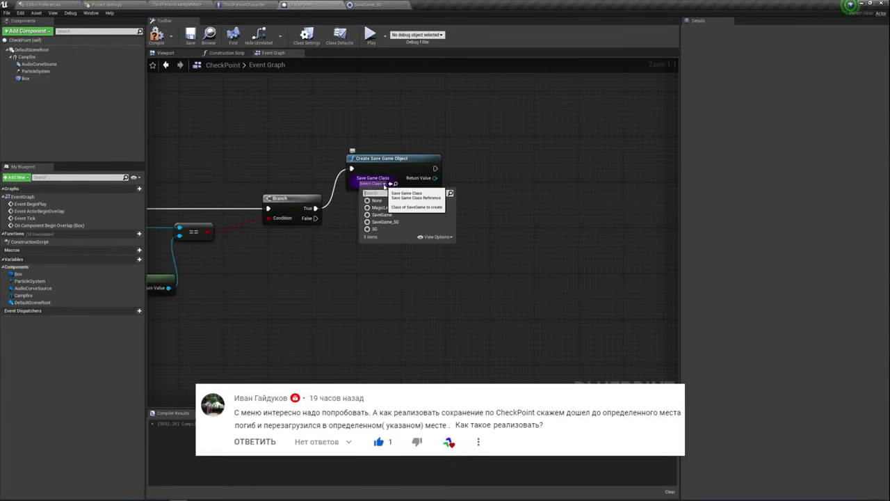
{"action": "left_click", "coordinate": [390, 222]}
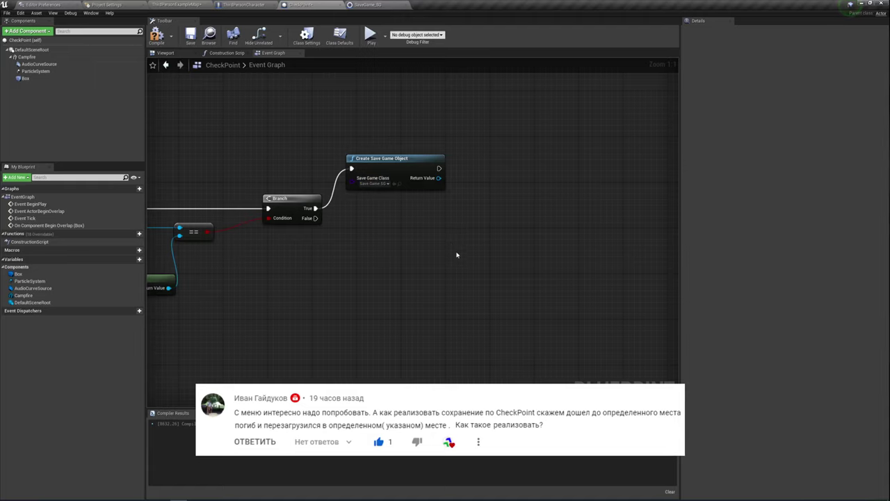
{"action": "right_click_drag", "start_coordinate": [457, 255], "coordinate": [395, 242]}
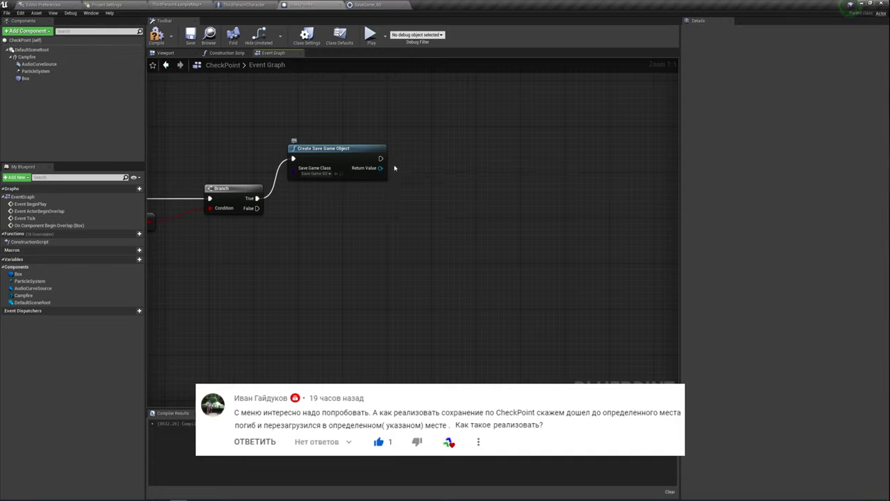
- Add a Set LocationPlayer node on the save object, run after its creation, with a reroute on the object wire
{"action": "left_click_drag", "start_coordinate": [381, 168], "coordinate": [409, 168]}
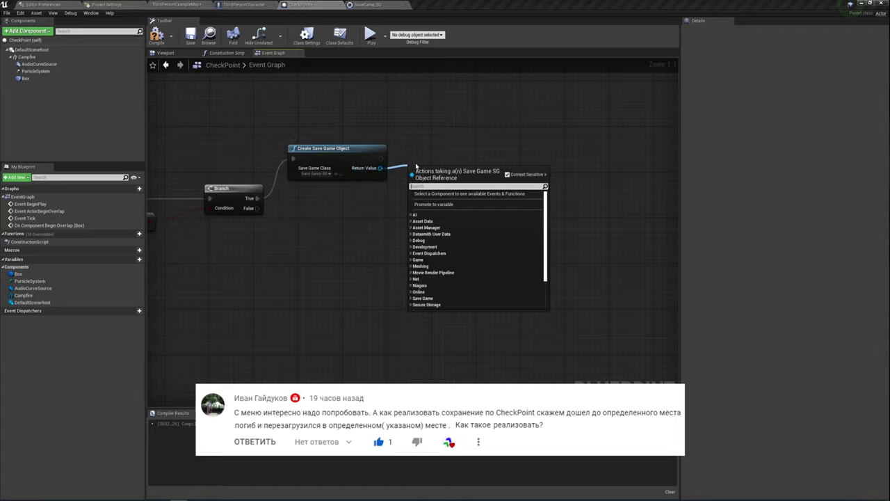
{"action": "type", "text": "loca"}
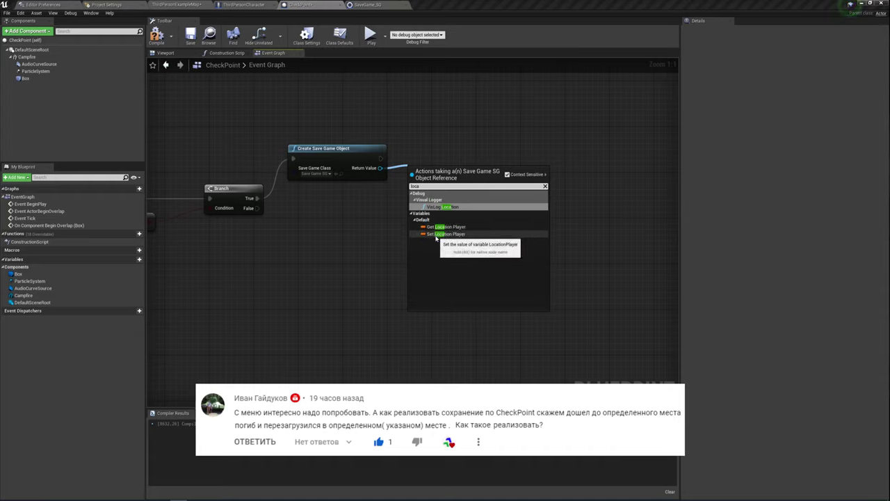
{"action": "left_click", "coordinate": [437, 237]}
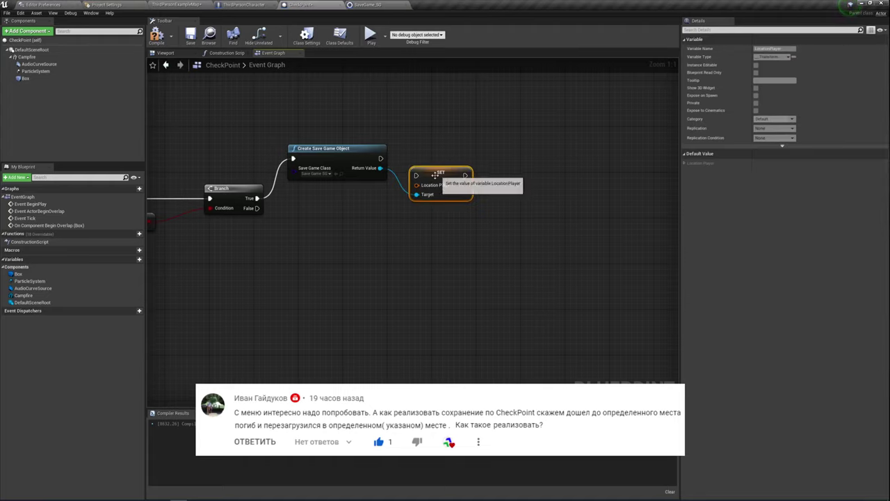
{"action": "left_click_drag", "start_coordinate": [430, 180], "coordinate": [465, 160]}
{"action": "left_click_drag", "start_coordinate": [381, 159], "coordinate": [449, 153]}
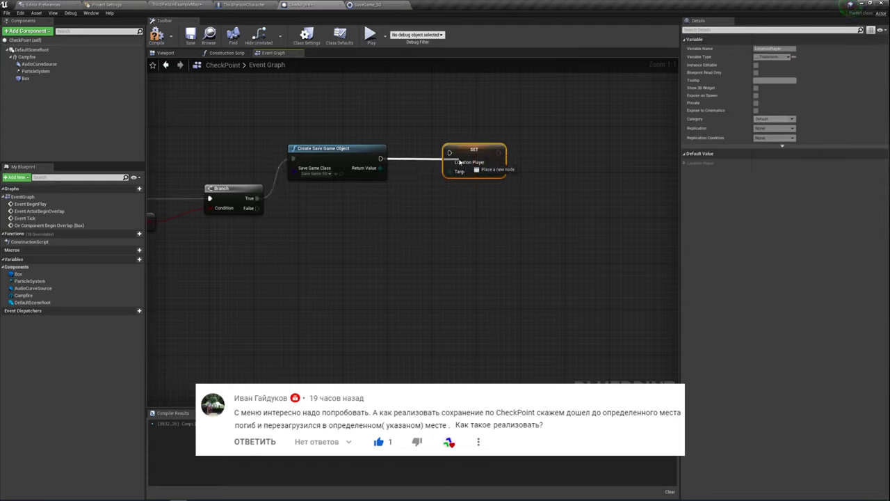
{"action": "mouse_move", "coordinate": [480, 208]}
{"action": "right_mouse_down"}
{"action": "mouse_move", "coordinate": [344, 243]}
{"action": "mouse_move", "coordinate": [348, 224]}
{"action": "right_mouse_up"}
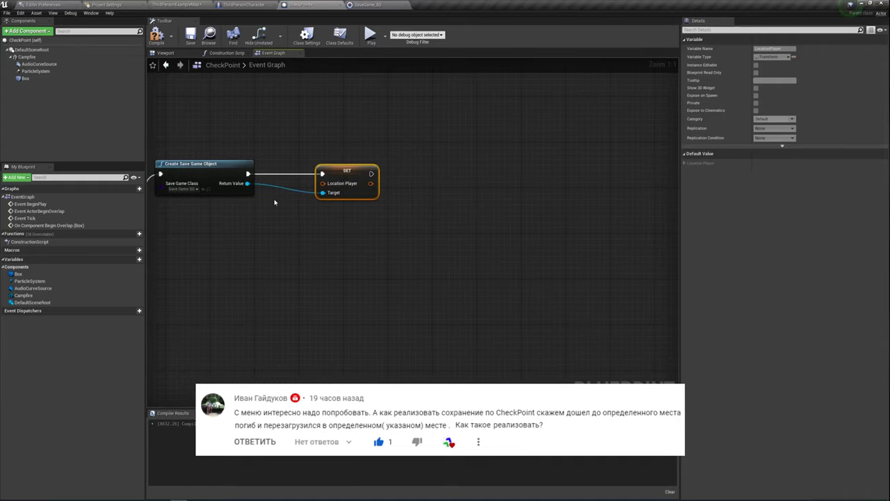
{"action": "left_click", "coordinate": [275, 192]}
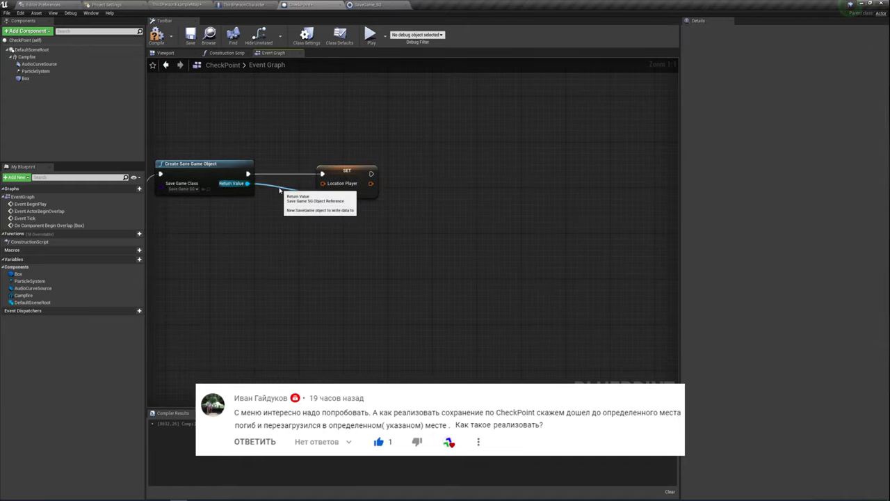
{"action": "double_click", "coordinate": [278, 186]}
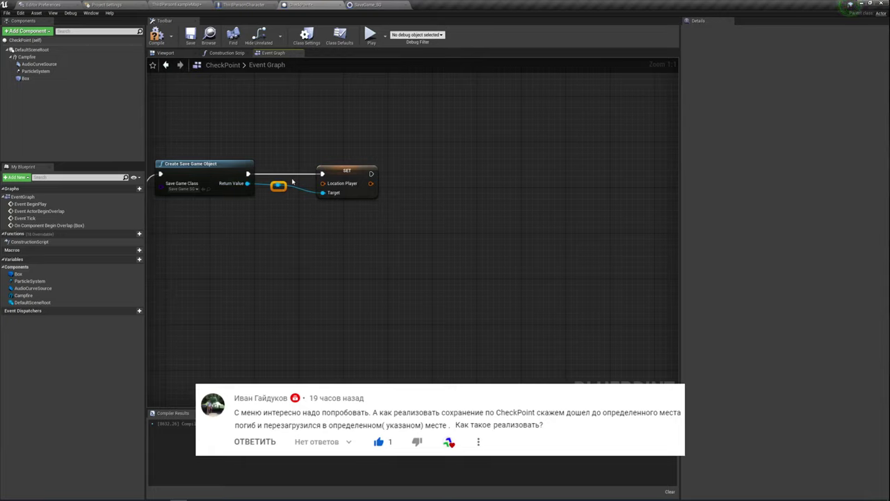
{"action": "mouse_move", "coordinate": [278, 186]}
{"action": "left_mouse_down"}
{"action": "mouse_move", "coordinate": [301, 155]}
{"action": "mouse_move", "coordinate": [430, 151]}
{"action": "left_mouse_up"}
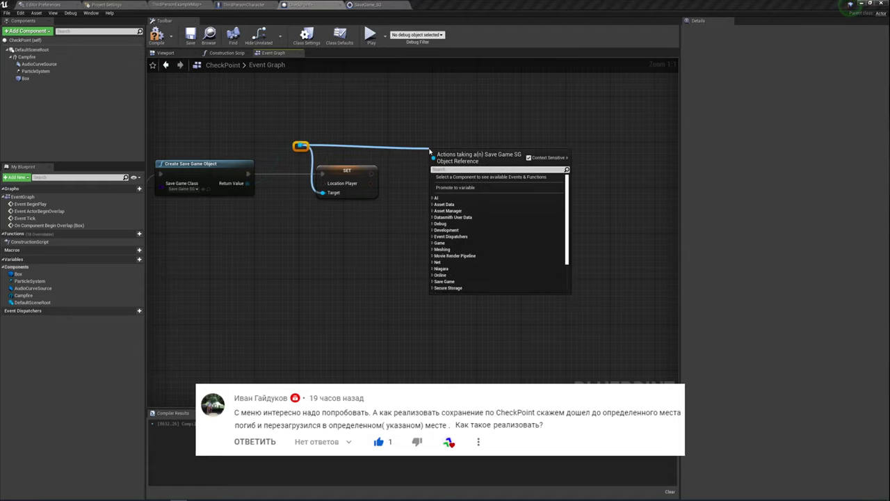
- Add a Set Rotation Cam Player node chained after the location setter, with its own reroute point
{"action": "type", "text": "set"}
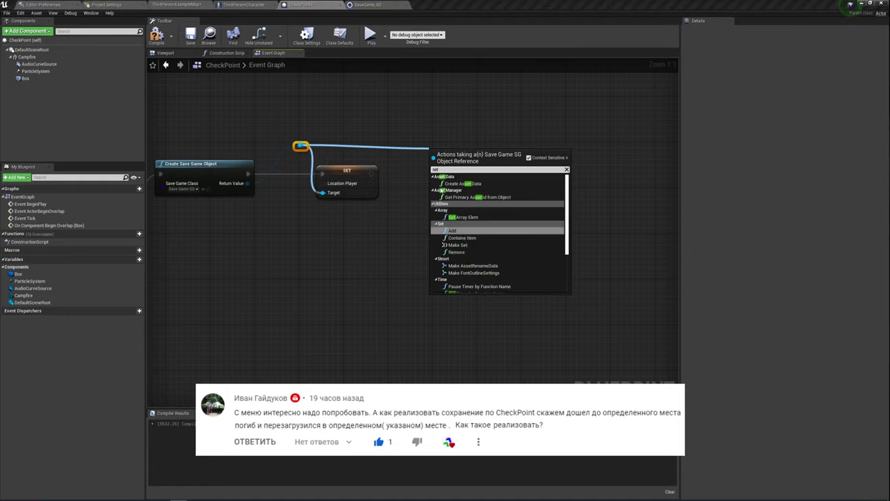
{"action": "scroll", "coordinate": [487, 236], "scroll_direction": "down", "scroll_amount": 3}
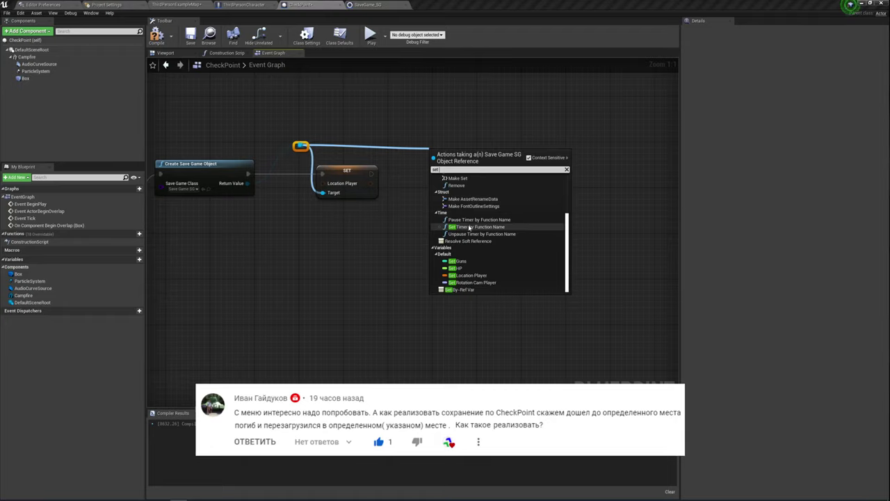
{"action": "left_click", "coordinate": [468, 283]}
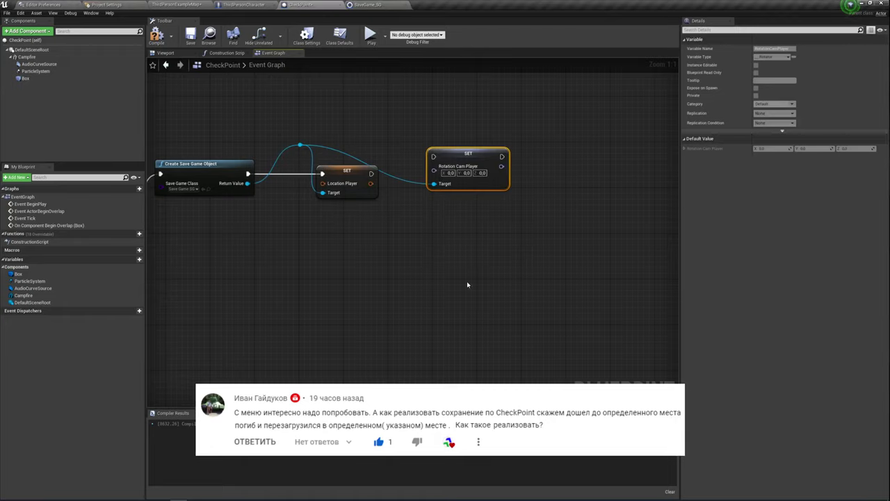
{"action": "left_click", "coordinate": [382, 167]}
{"action": "double_click", "coordinate": [406, 140]}
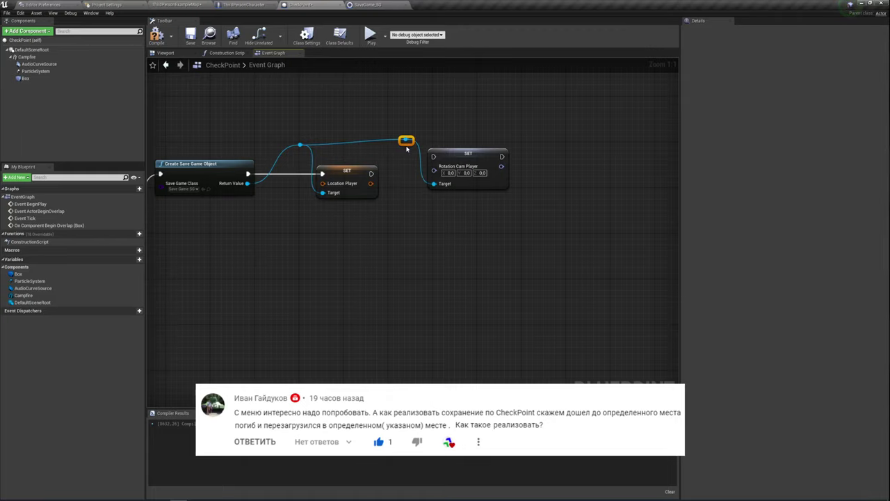
{"action": "left_click_drag", "start_coordinate": [407, 148], "coordinate": [372, 174]}
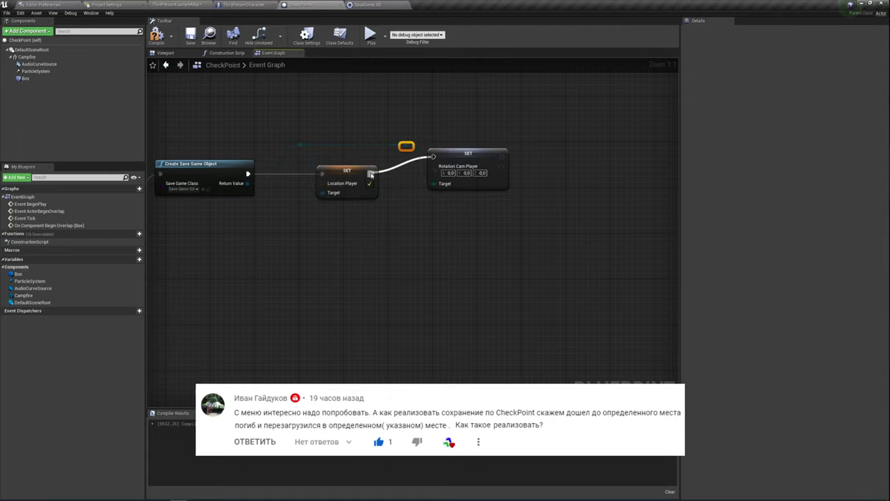
{"action": "left_click_drag", "start_coordinate": [456, 157], "coordinate": [452, 170]}
{"action": "right_click_drag", "start_coordinate": [487, 268], "coordinate": [403, 264]}
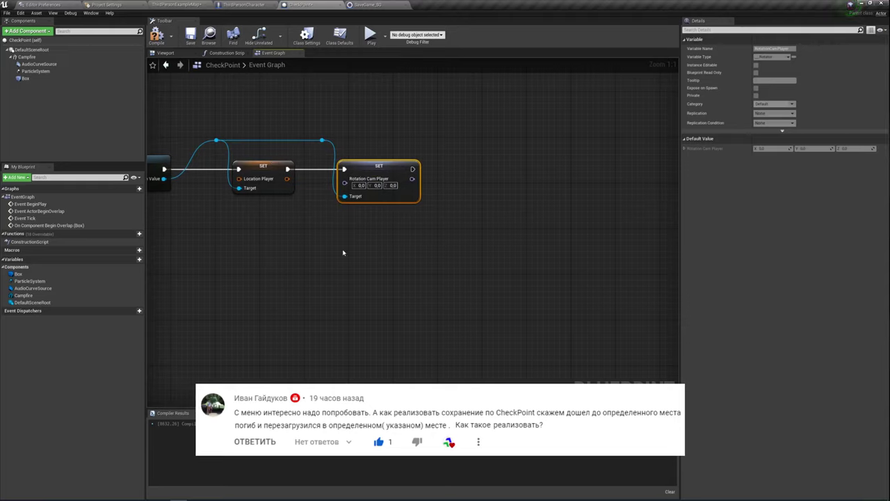
- Add a SET HP node on the save object after Rotation Cam Player, with a reroute on its wire
{"action": "left_click_drag", "start_coordinate": [321, 142], "coordinate": [439, 149]}
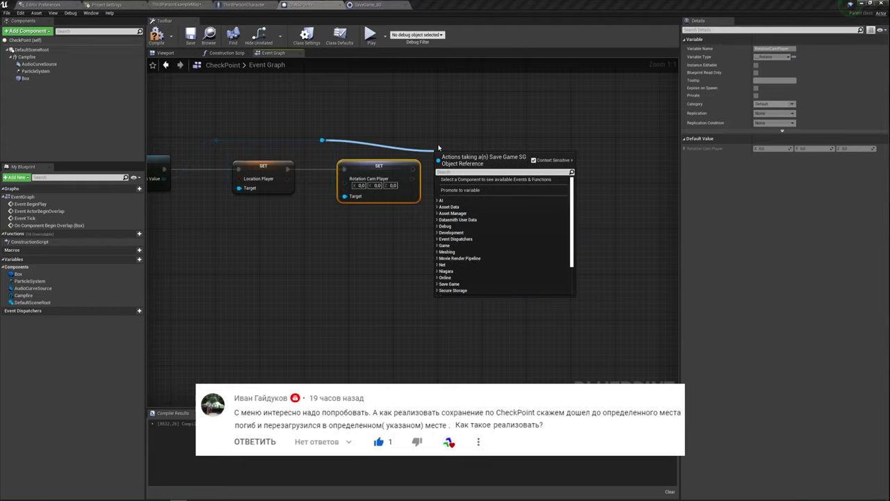
{"action": "type", "text": "get"}
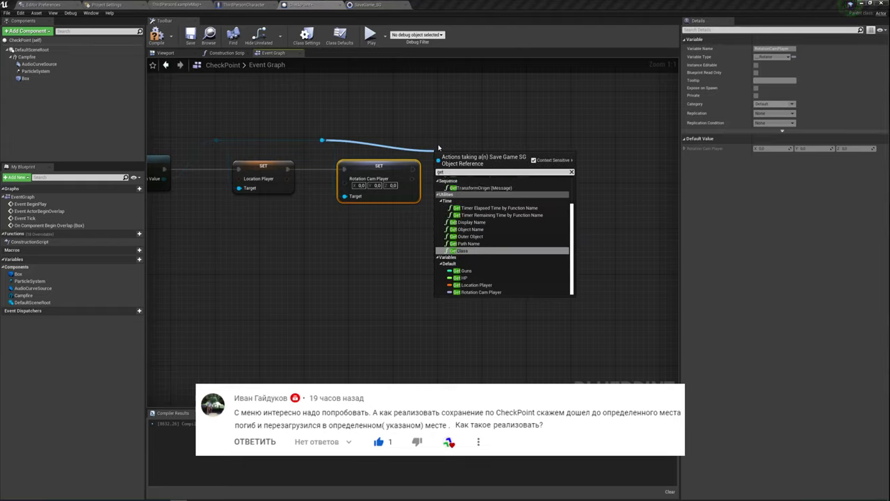
{"action": "key", "text": "BackSpace"}
{"action": "key", "text": "BackSpace"}
{"action": "key", "text": "BackSpace"}
{"action": "type", "text": "set"}
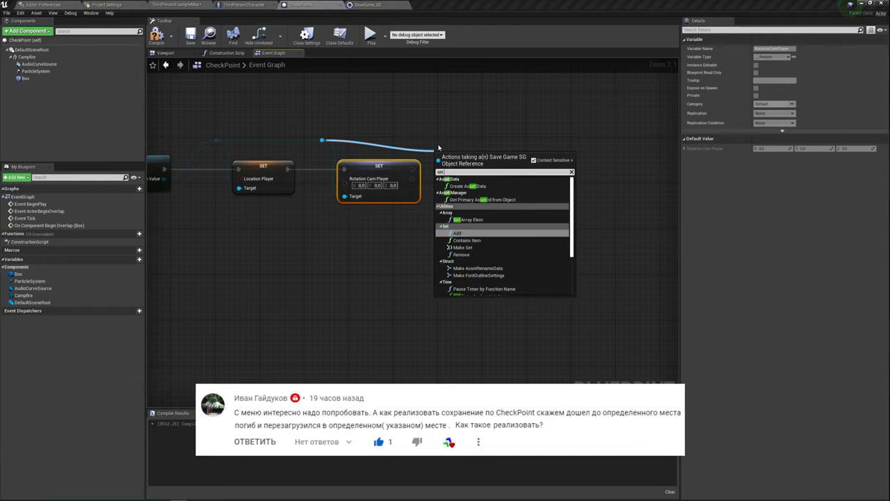
{"action": "type", "text": " hp"}
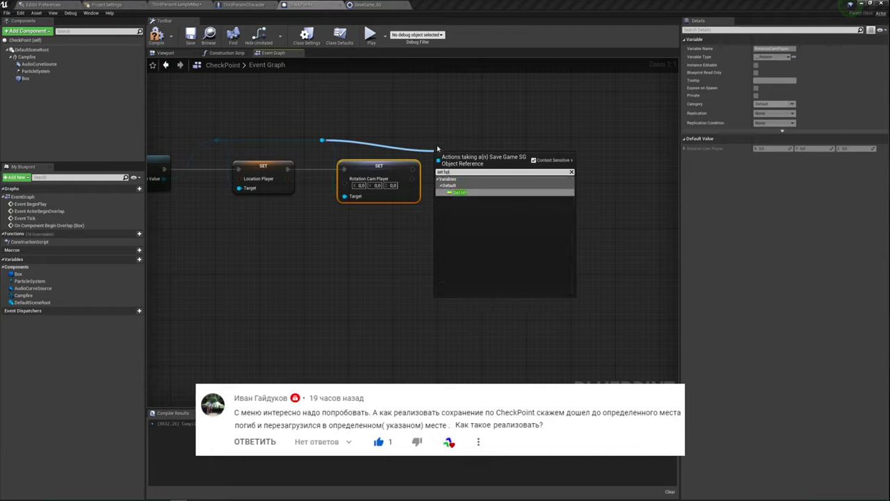
{"action": "key", "text": "Return"}
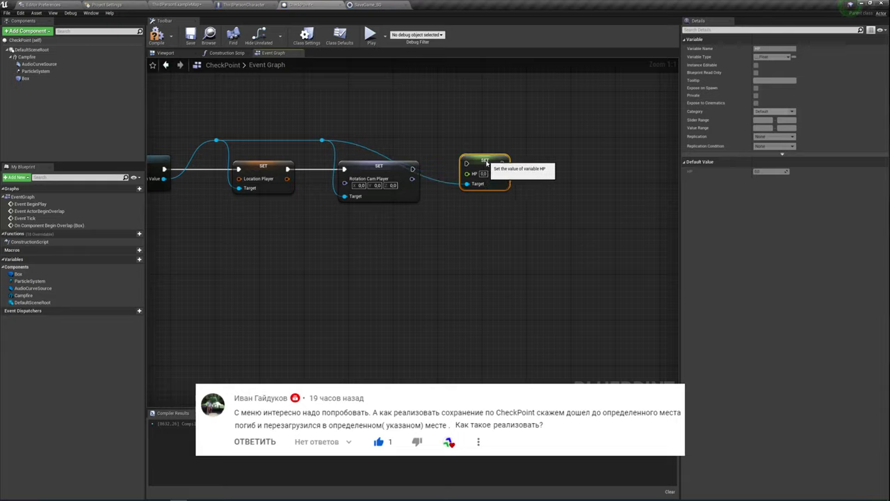
{"action": "left_click_drag", "start_coordinate": [487, 161], "coordinate": [486, 167]}
{"action": "mouse_move", "coordinate": [412, 169]}
{"action": "left_mouse_down"}
{"action": "mouse_move", "coordinate": [466, 168]}
{"action": "mouse_move", "coordinate": [445, 145]}
{"action": "left_mouse_up"}
{"action": "double_click", "coordinate": [429, 182]}
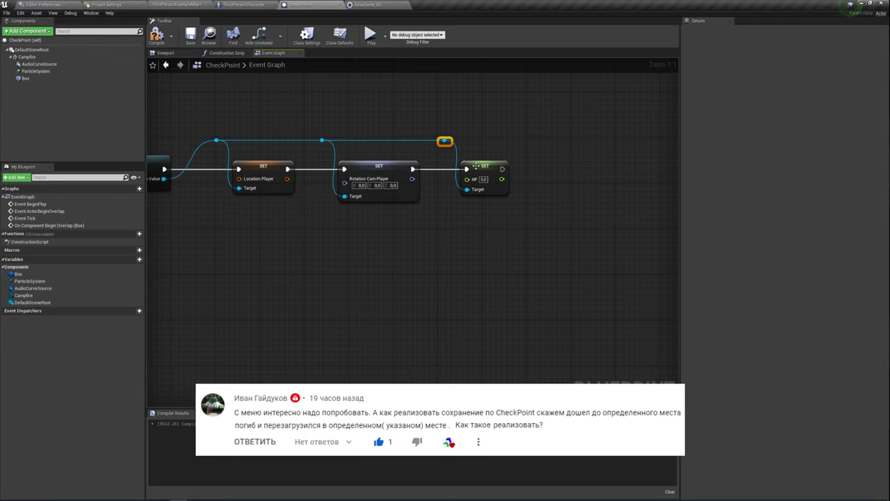
{"action": "left_click", "coordinate": [367, 5]}
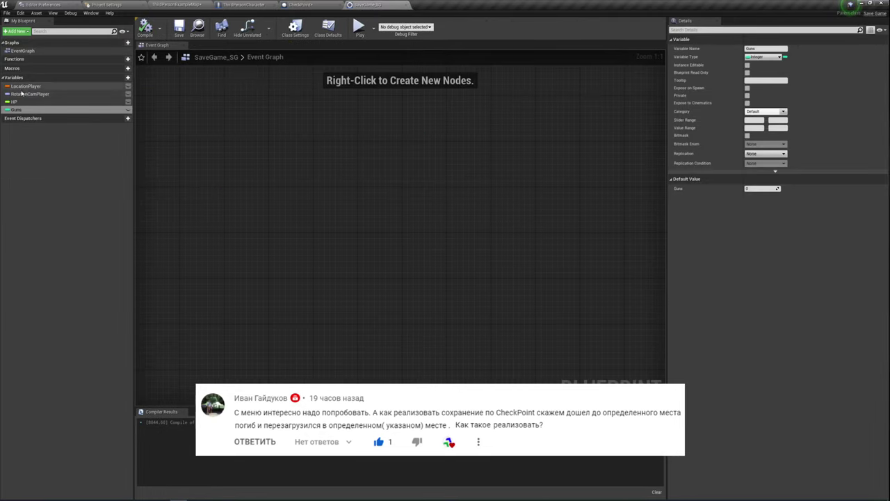
- From the save game reroute, search 'set gun' and place a SET Guns node on the save object
{"action": "left_click", "coordinate": [306, 5]}
{"action": "right_click_drag", "start_coordinate": [497, 190], "coordinate": [429, 219]}
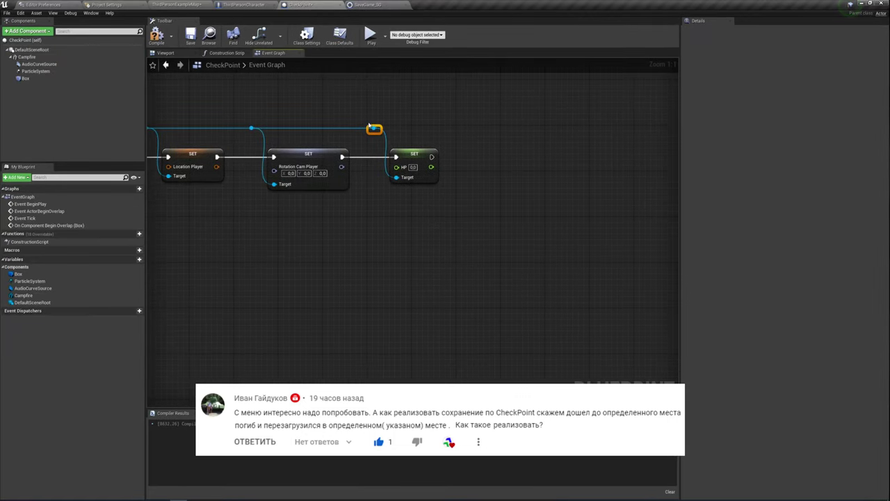
{"action": "left_click_drag", "start_coordinate": [370, 125], "coordinate": [432, 128]}
{"action": "type", "text": "det"}
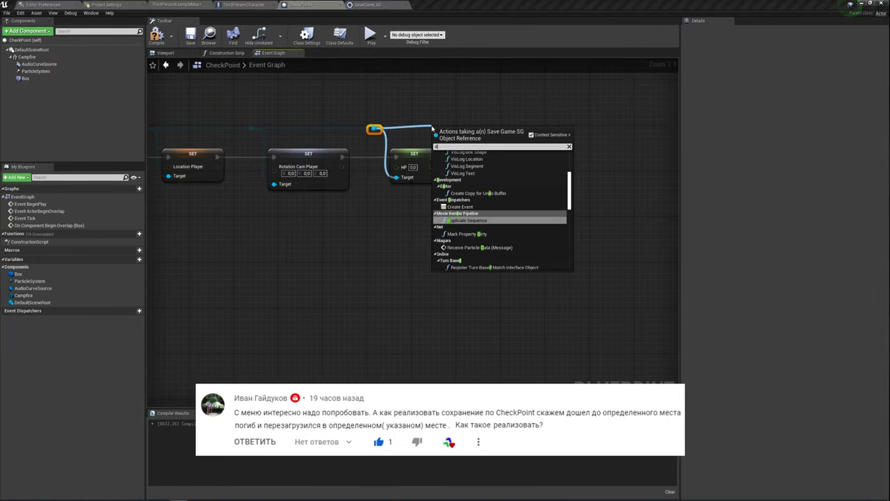
{"action": "key", "text": "BackSpace"}
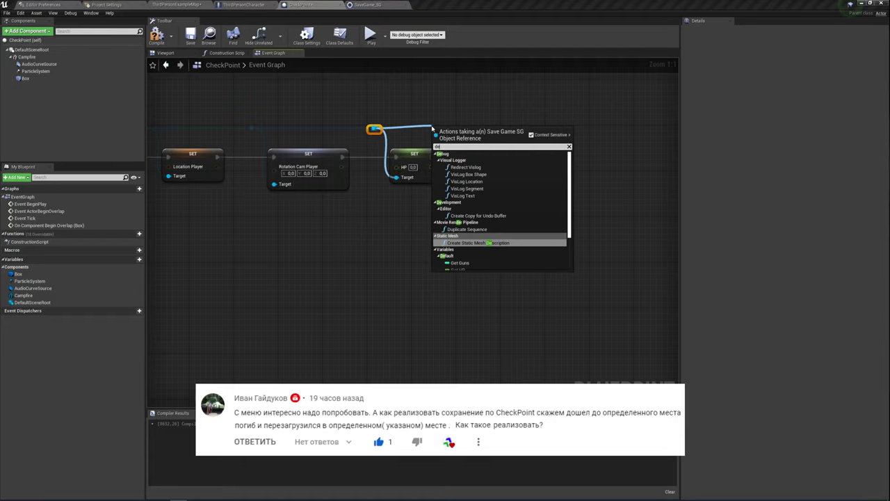
{"action": "key", "text": "BackSpace"}
{"action": "type", "text": "ew"}
{"action": "key", "text": "BackSpace"}
{"action": "key", "text": "BackSpace"}
{"action": "key", "text": "BackSpace"}
{"action": "type", "text": "get"}
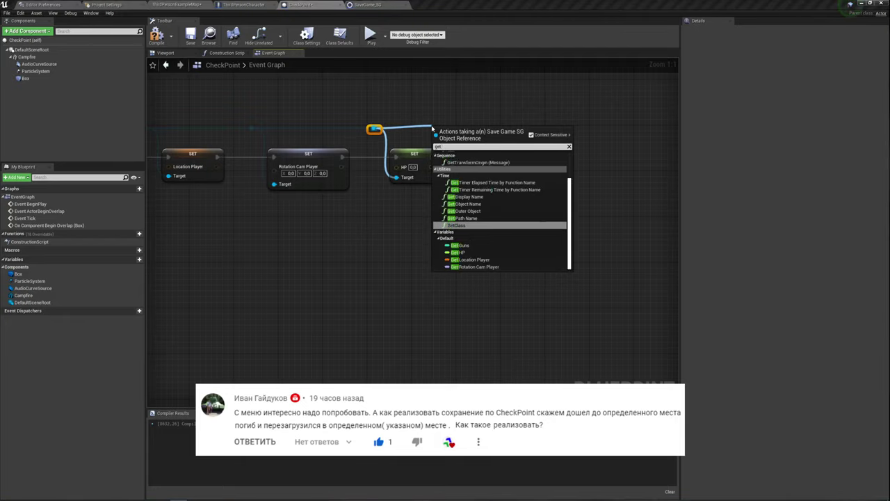
{"action": "type", "text": " gun"}
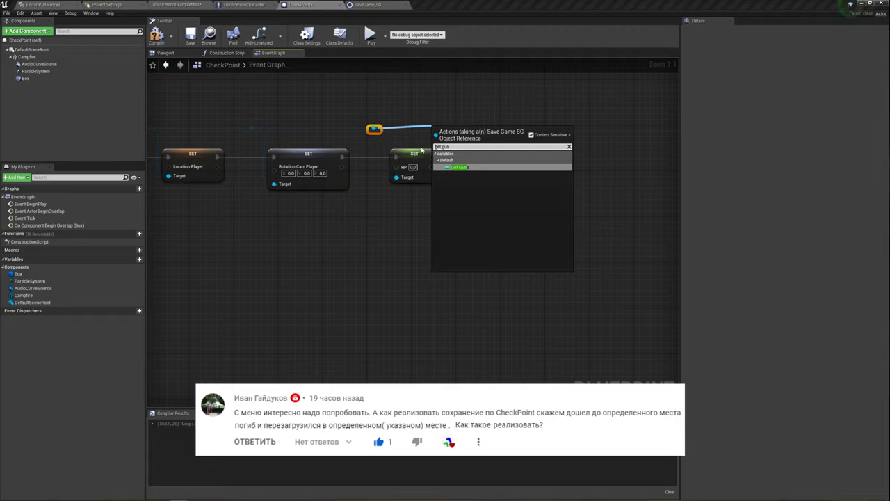
{"action": "key", "text": "Home"}
{"action": "key", "text": "Delete"}
{"action": "type", "text": "s"}
{"action": "left_click", "coordinate": [461, 168]}
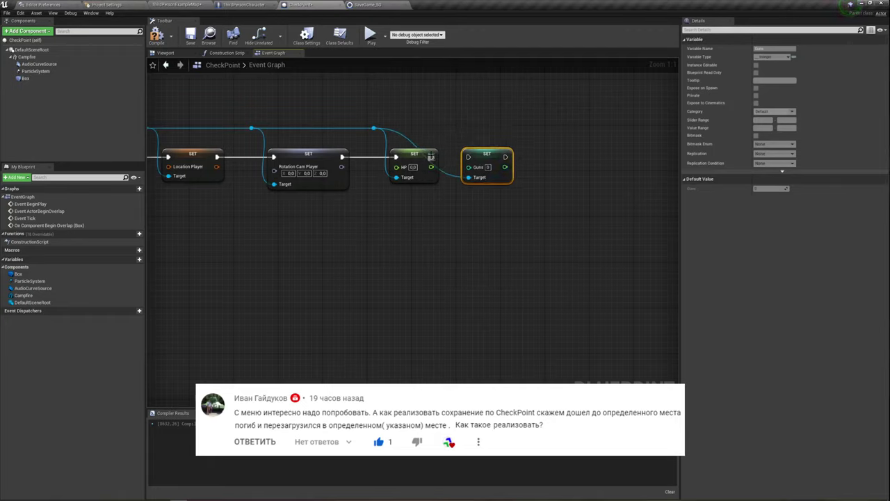
- Add a reroute point for SET Guns' target wire and shift both to the right
{"action": "double_click", "coordinate": [415, 145]}
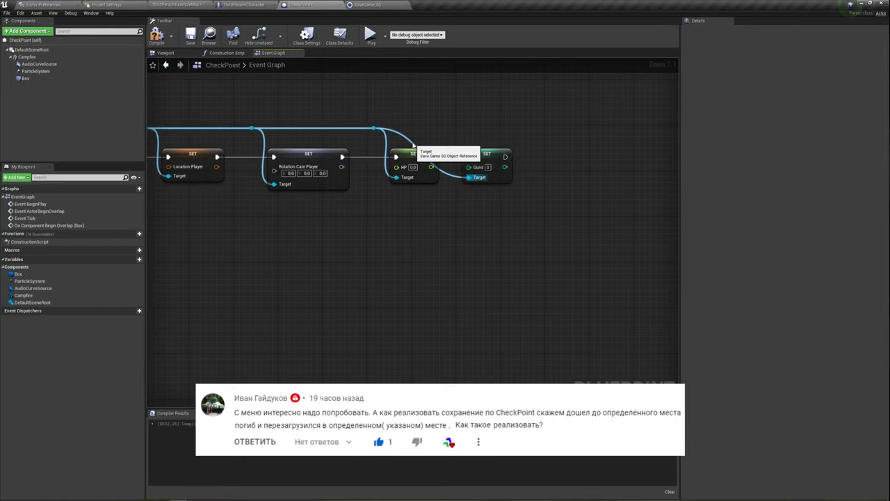
{"action": "left_click_drag", "start_coordinate": [414, 142], "coordinate": [446, 136]}
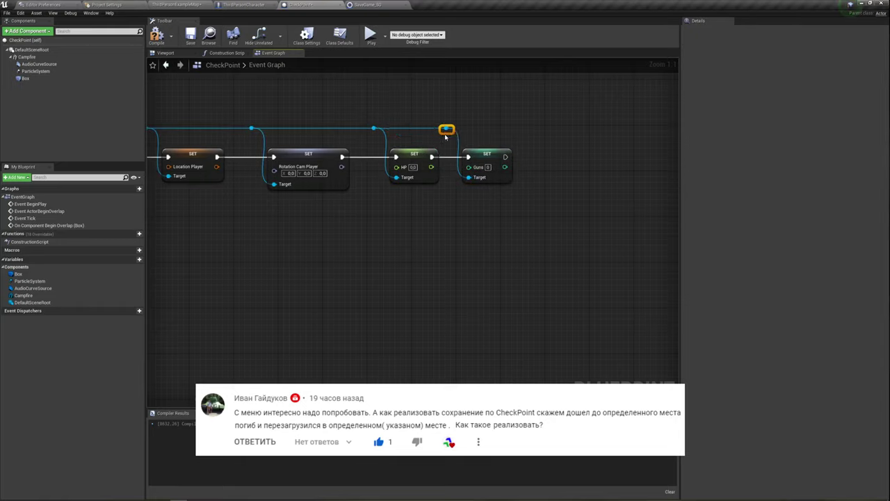
{"action": "left_click", "coordinate": [487, 155]}
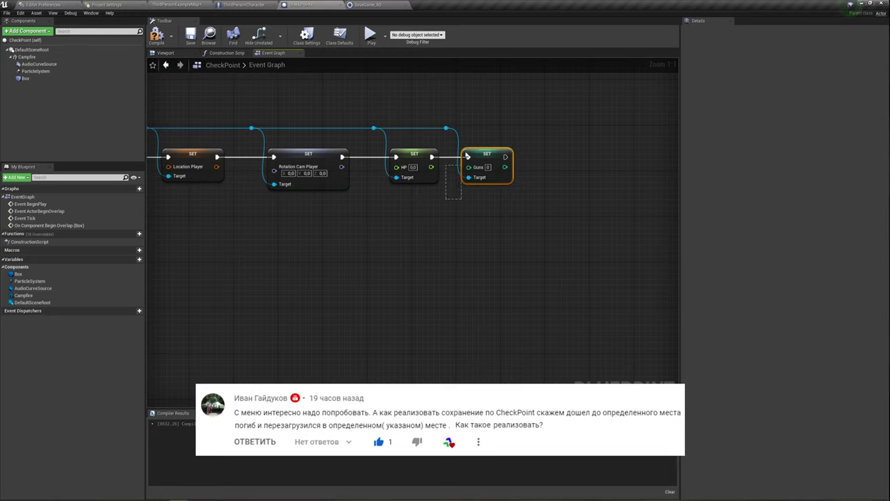
{"action": "left_click", "coordinate": [446, 128], "text": "ctrl"}
{"action": "left_click_drag", "start_coordinate": [487, 154], "coordinate": [519, 154]}
{"action": "left_click_drag", "start_coordinate": [394, 274], "coordinate": [501, 262]}
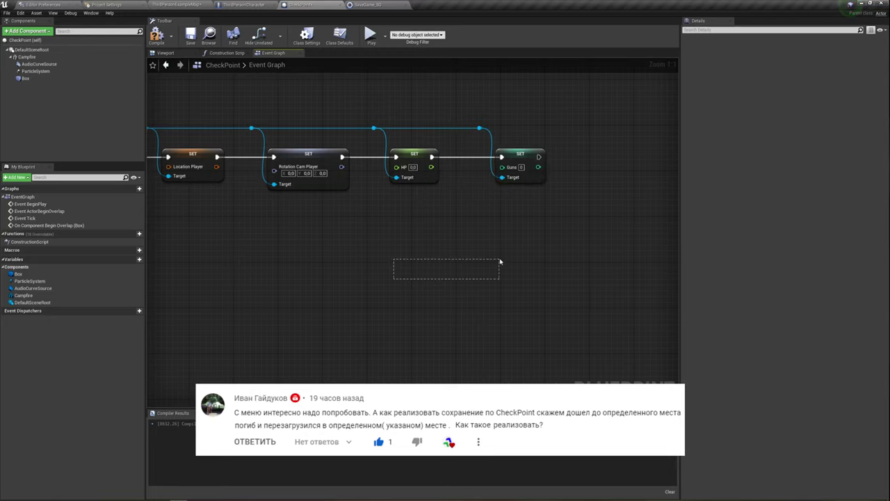
{"action": "right_click_drag", "start_coordinate": [471, 253], "coordinate": [606, 169]}
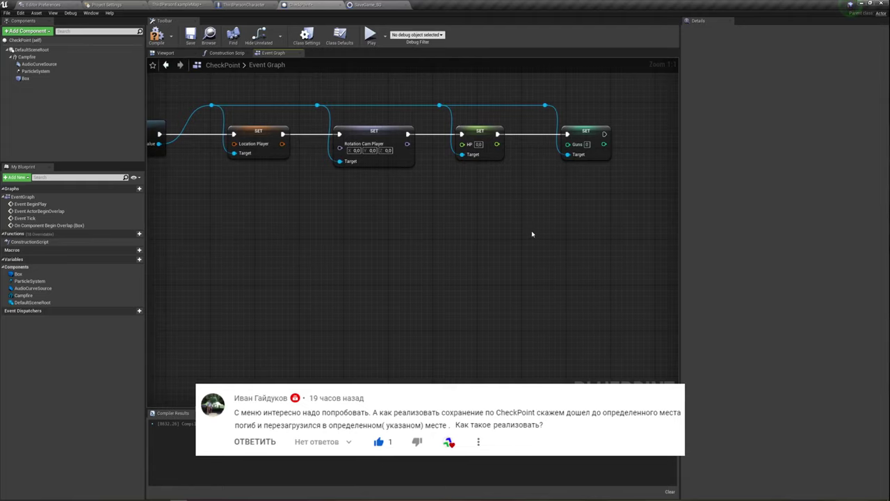
{"action": "right_click_drag", "start_coordinate": [469, 193], "coordinate": [650, 194]}
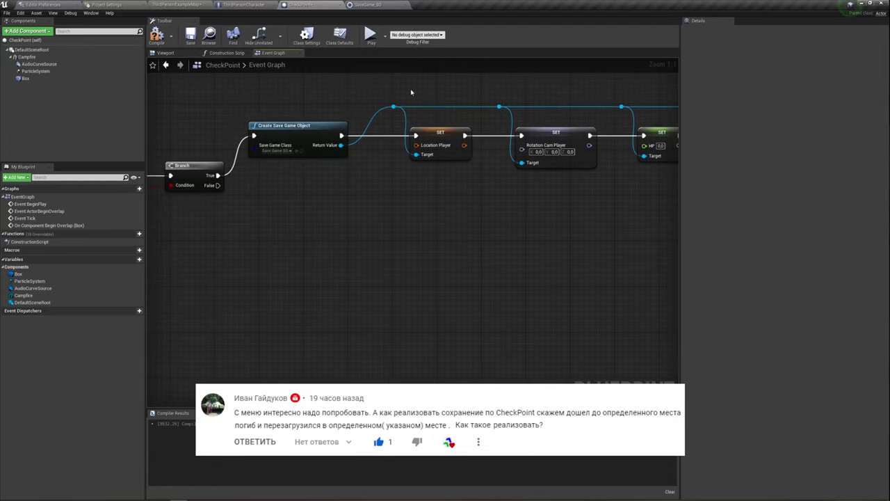
{"action": "left_click", "coordinate": [439, 146]}
{"action": "mouse_move", "coordinate": [439, 218]}
{"action": "right_mouse_down"}
{"action": "mouse_move", "coordinate": [397, 193]}
{"action": "mouse_move", "coordinate": [487, 205]}
{"action": "right_mouse_up"}
- Add a Get Player Character node below the setter chain and pull a wire from its Return Value
{"action": "right_click", "coordinate": [359, 227]}
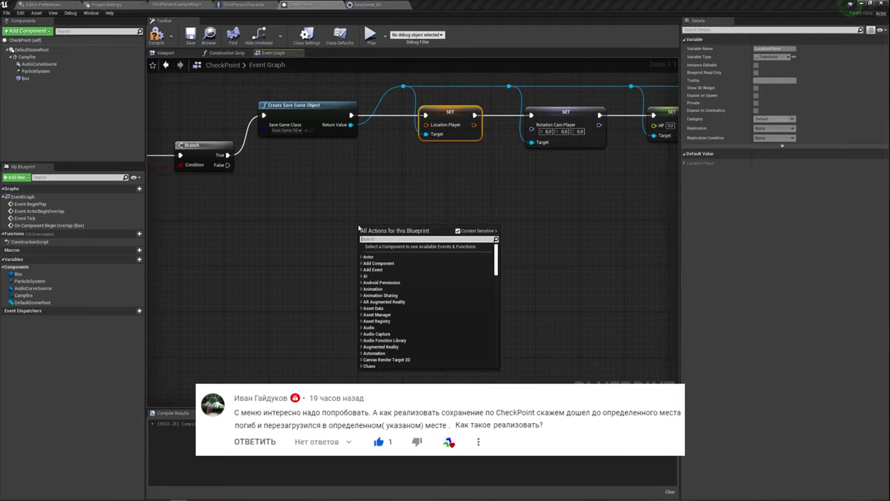
{"action": "type", "text": "g"}
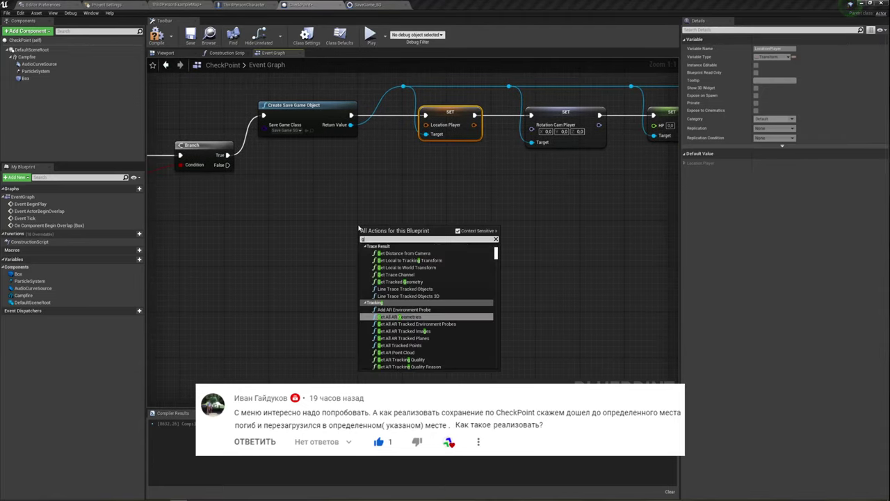
{"action": "type", "text": "et pla"}
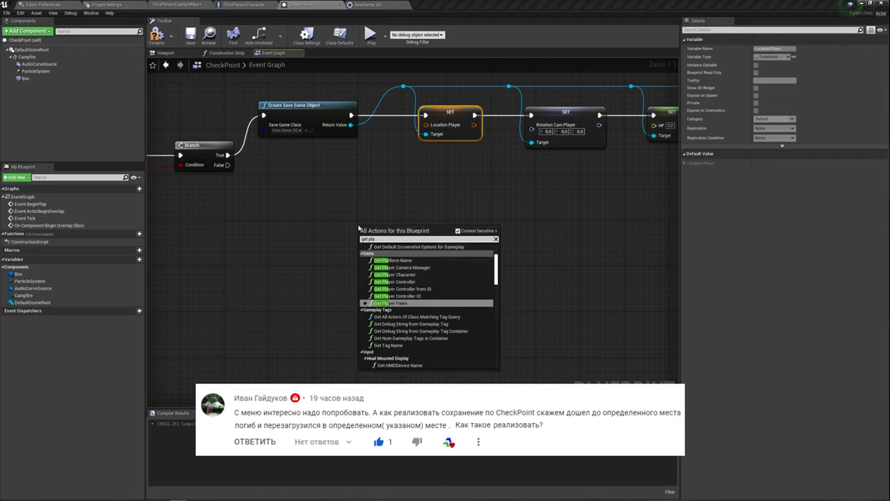
{"action": "left_click", "coordinate": [395, 274]}
{"action": "left_click_drag", "start_coordinate": [423, 231], "coordinate": [339, 225]}
{"action": "left_click_drag", "start_coordinate": [259, 207], "coordinate": [432, 288]}
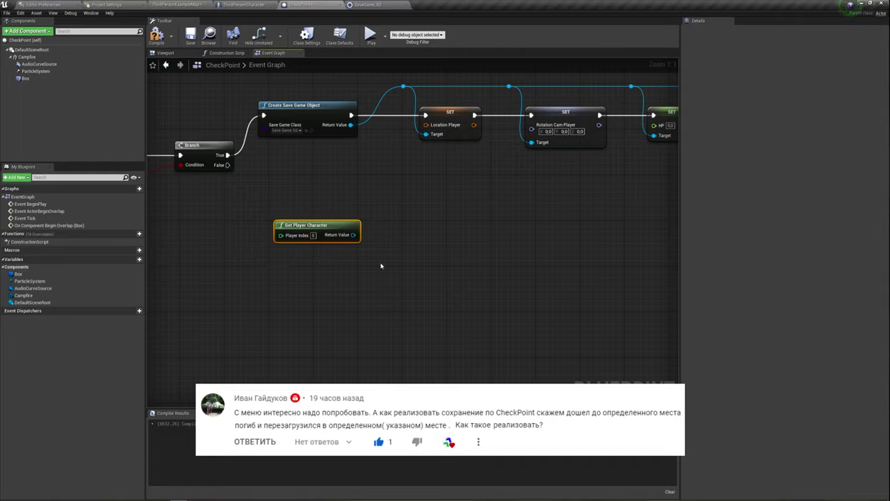
{"action": "left_click_drag", "start_coordinate": [353, 234], "coordinate": [379, 214]}
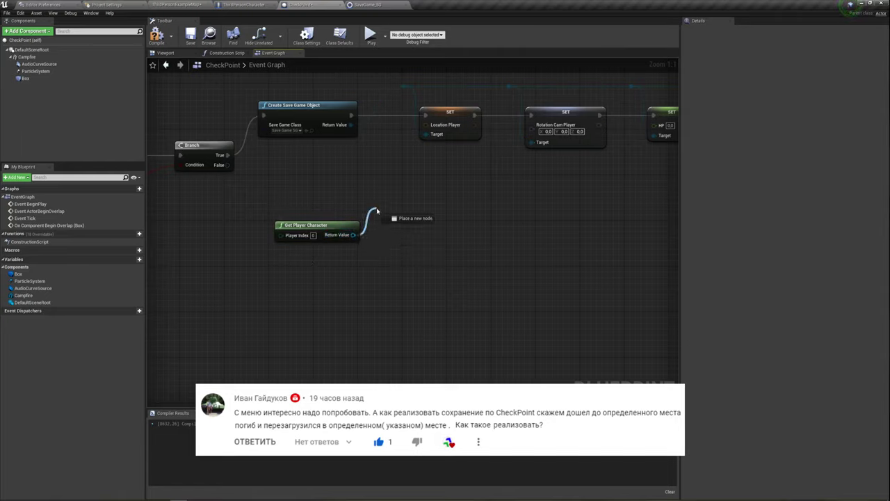
{"action": "left_click_drag", "start_coordinate": [259, 206], "coordinate": [370, 275]}
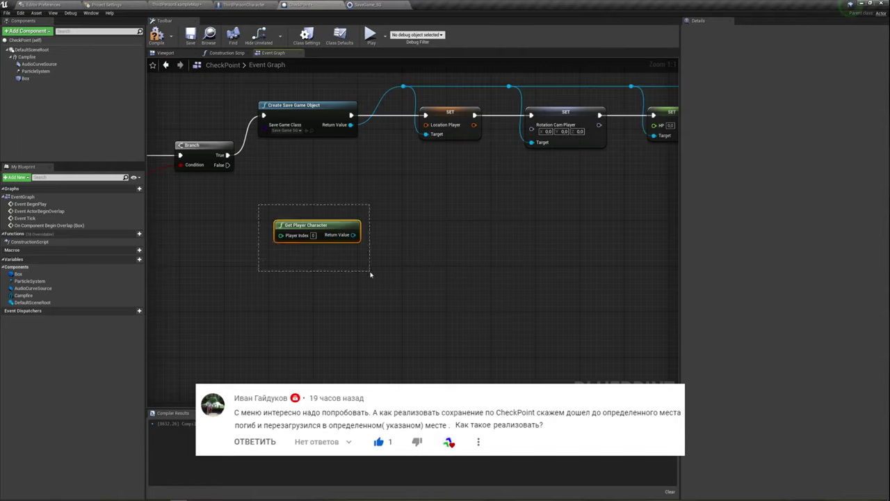
{"action": "left_click_drag", "start_coordinate": [235, 195], "coordinate": [404, 280]}
{"action": "left_click_drag", "start_coordinate": [354, 235], "coordinate": [402, 208]}
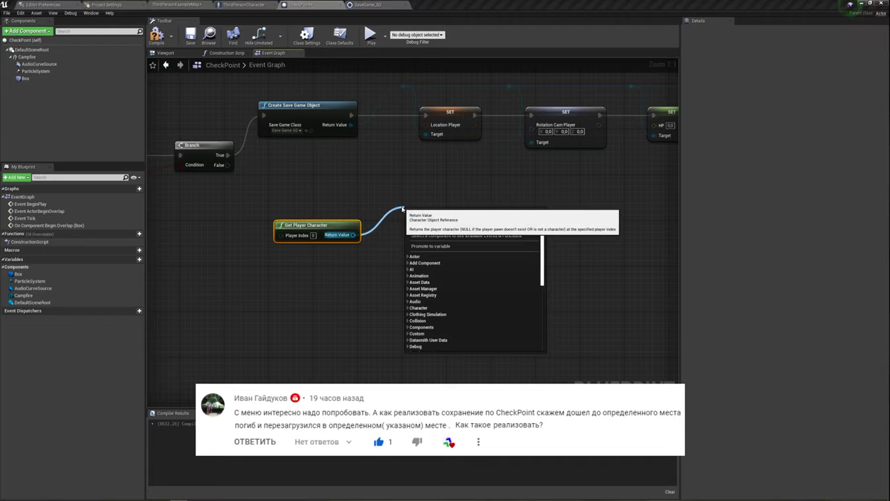
- Search 'getactor' and add a GetActorTransform node targeting the player character
{"action": "type", "text": "get"}
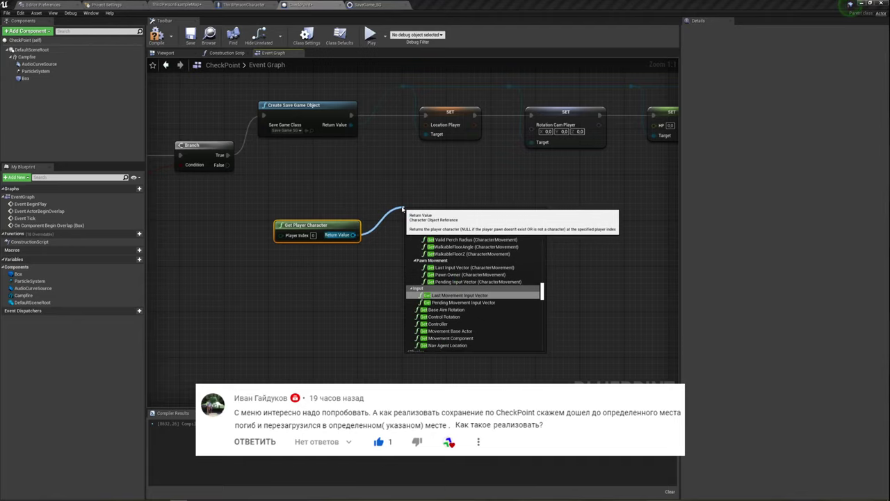
{"action": "type", "text": "actor"}
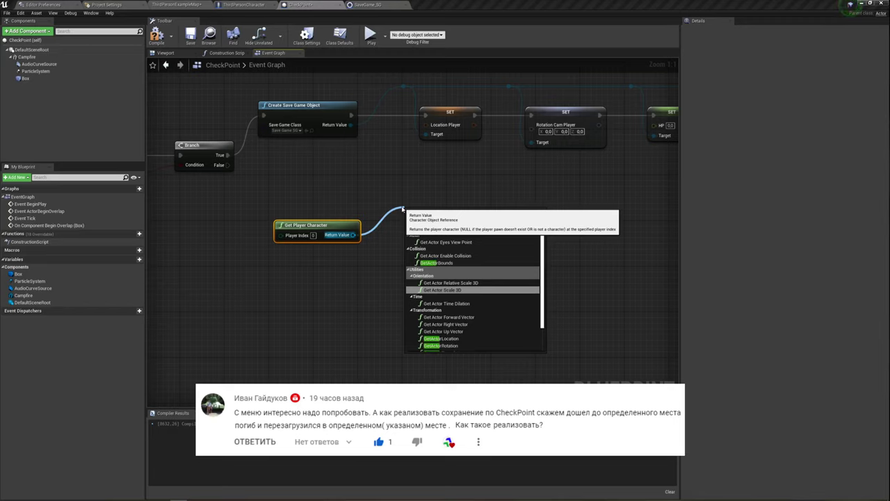
{"action": "scroll", "coordinate": [447, 337], "scroll_direction": "down", "scroll_amount": 1}
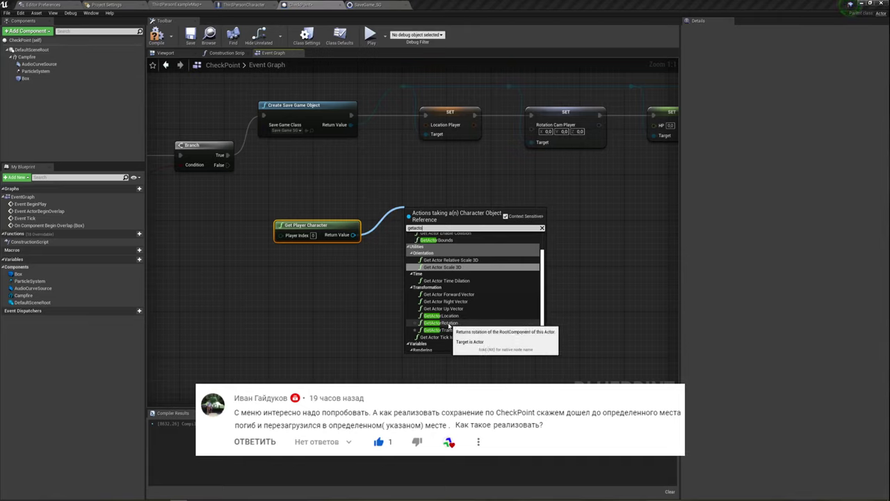
{"action": "left_click", "coordinate": [447, 330]}
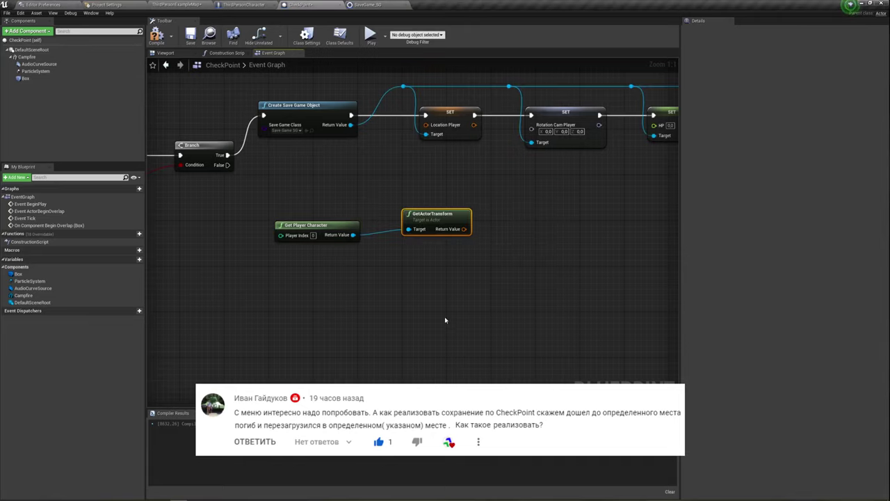
{"action": "right_click", "coordinate": [457, 235]}
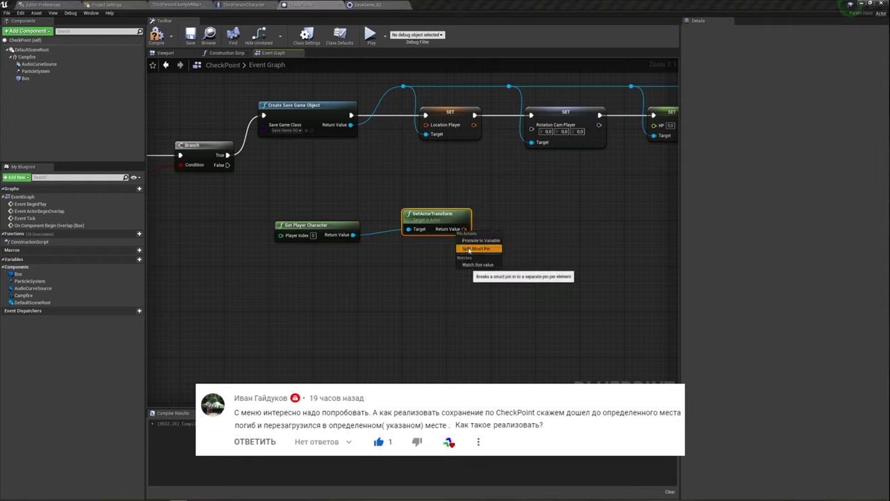
- Recombine GetActorTransform's split pins into one Return Value and move the node up near Set Location Player
{"action": "left_click", "coordinate": [476, 249]}
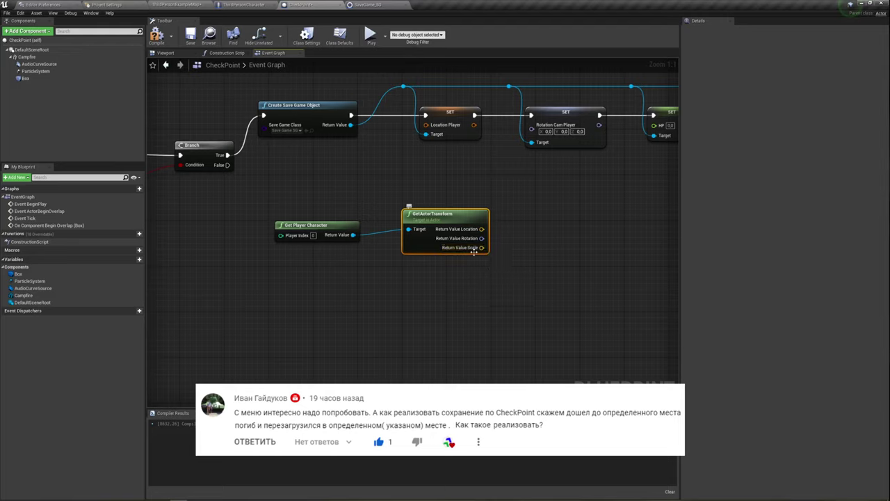
{"action": "right_click", "coordinate": [471, 230]}
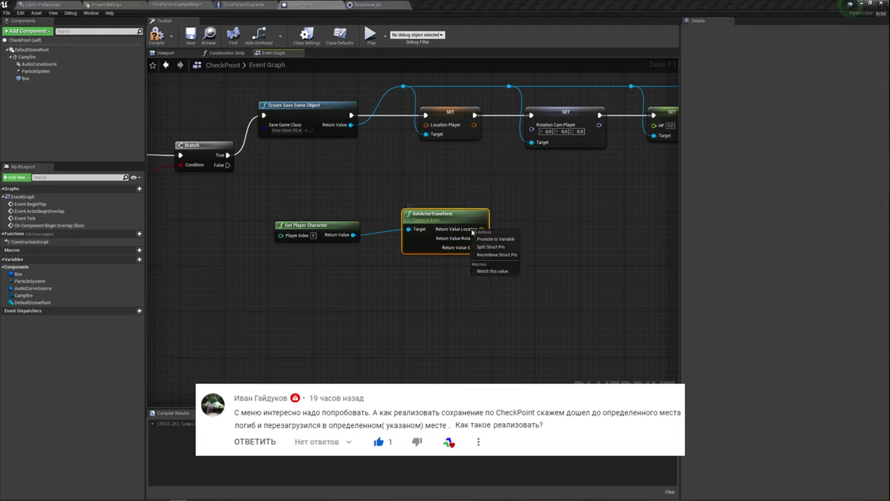
{"action": "left_click", "coordinate": [491, 248]}
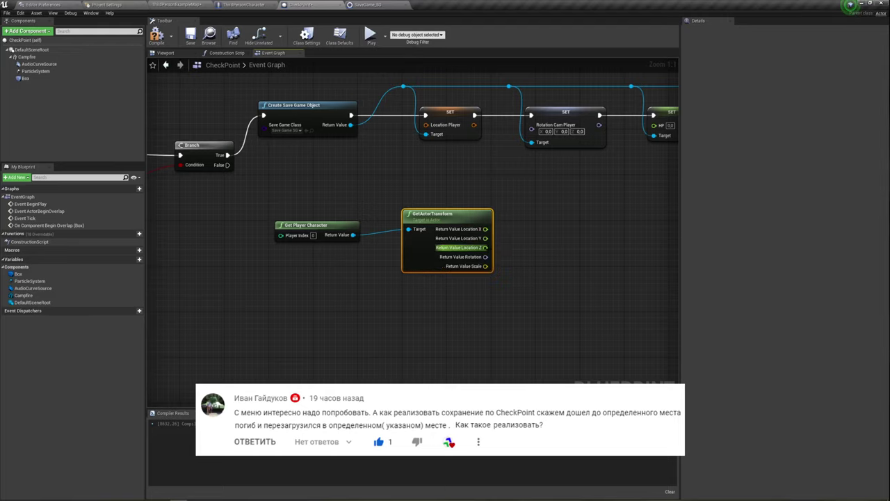
{"action": "right_click", "coordinate": [473, 235]}
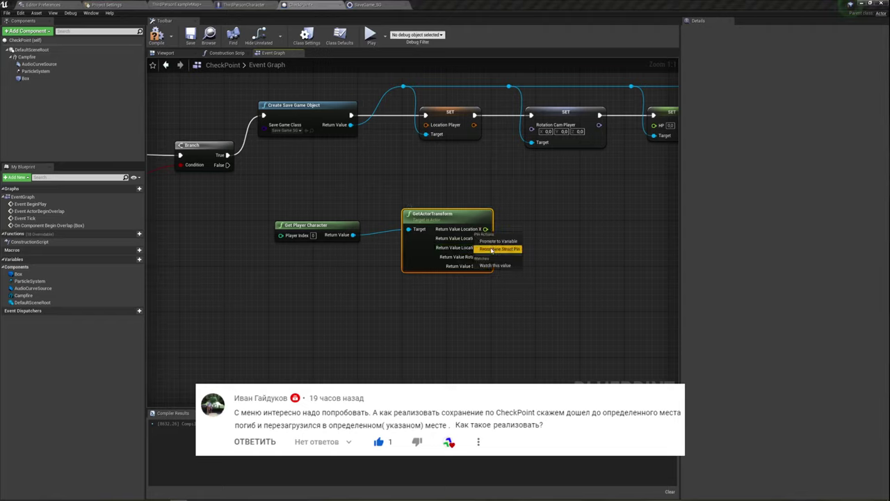
{"action": "left_click", "coordinate": [494, 251]}
{"action": "right_click", "coordinate": [474, 232]}
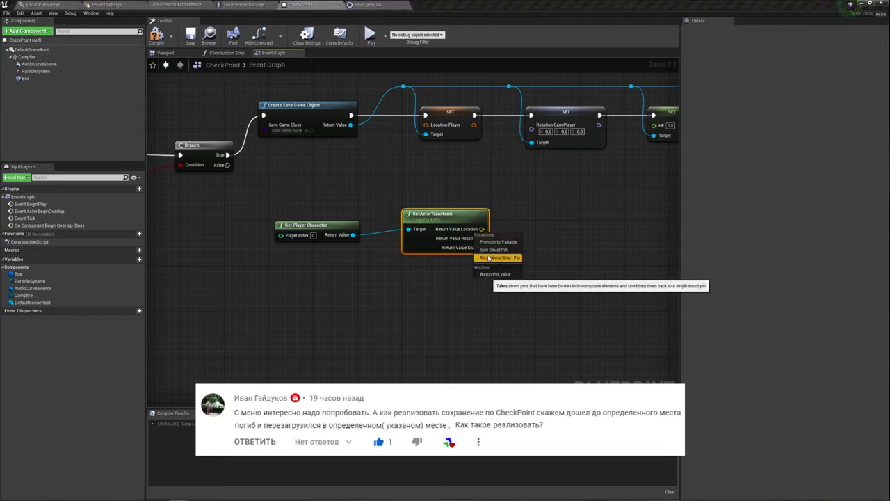
{"action": "left_click", "coordinate": [479, 255]}
{"action": "mouse_move", "coordinate": [463, 228]}
{"action": "left_mouse_down"}
{"action": "mouse_move", "coordinate": [391, 183]}
{"action": "mouse_move", "coordinate": [424, 124]}
{"action": "left_mouse_up"}
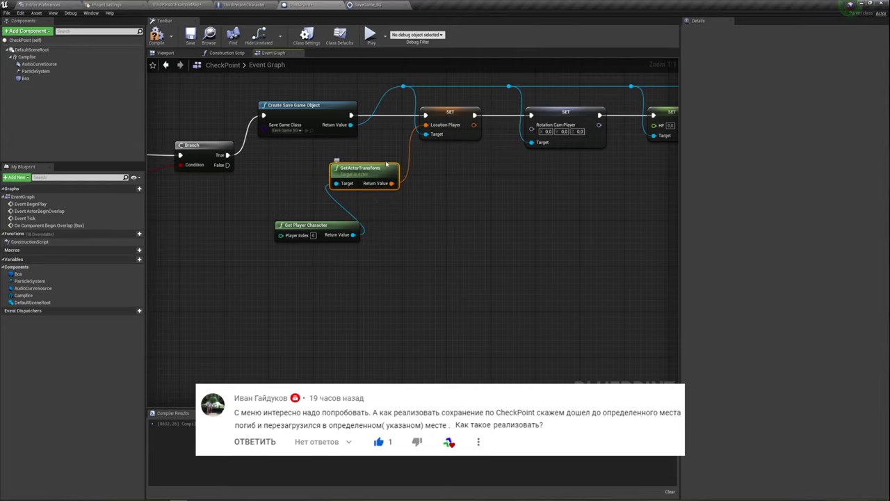
- Place Get Player Character beneath GetActorTransform, select both, then pan right to the Guns setter
{"action": "left_click_drag", "start_coordinate": [384, 148], "coordinate": [401, 216]}
{"action": "left_click_drag", "start_coordinate": [401, 215], "coordinate": [406, 215]}
{"action": "left_click_drag", "start_coordinate": [346, 226], "coordinate": [394, 198]}
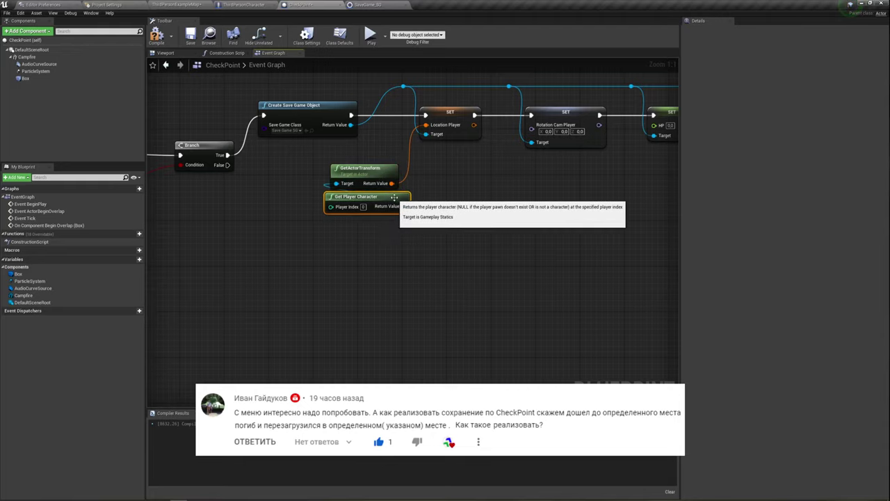
{"action": "left_click_drag", "start_coordinate": [367, 151], "coordinate": [393, 223]}
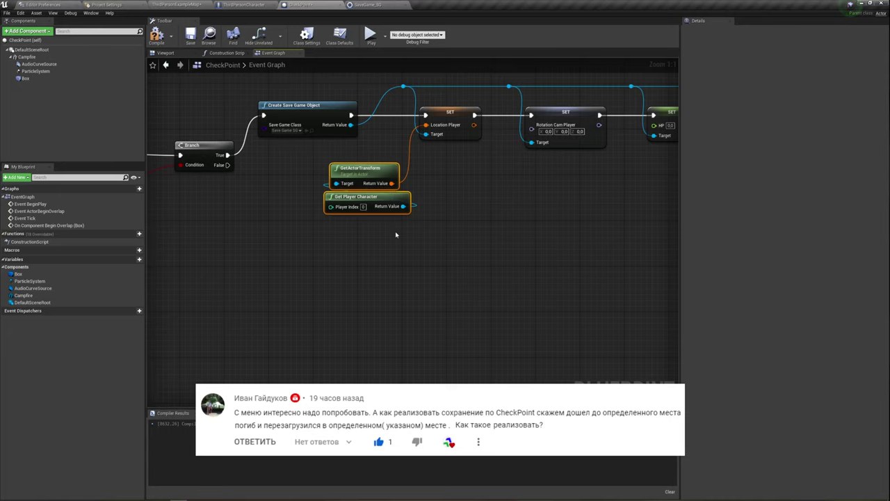
{"action": "right_click_drag", "start_coordinate": [395, 234], "coordinate": [438, 264]}
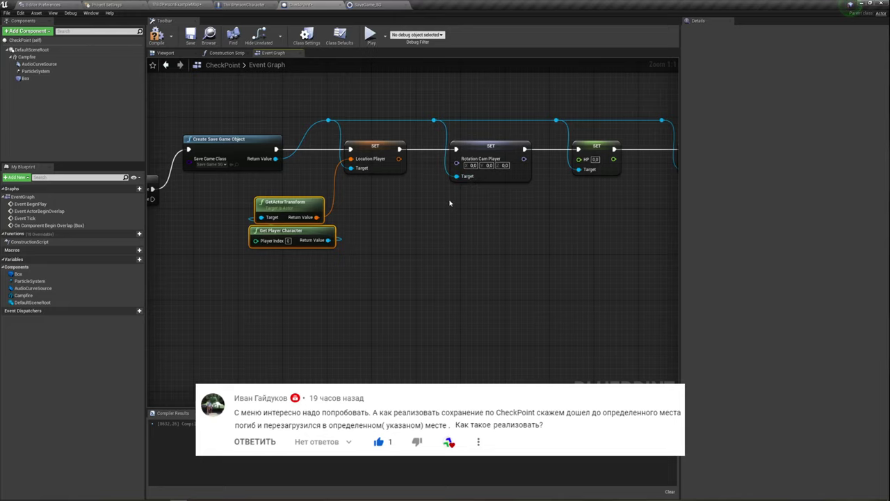
{"action": "right_click_drag", "start_coordinate": [490, 218], "coordinate": [224, 176]}
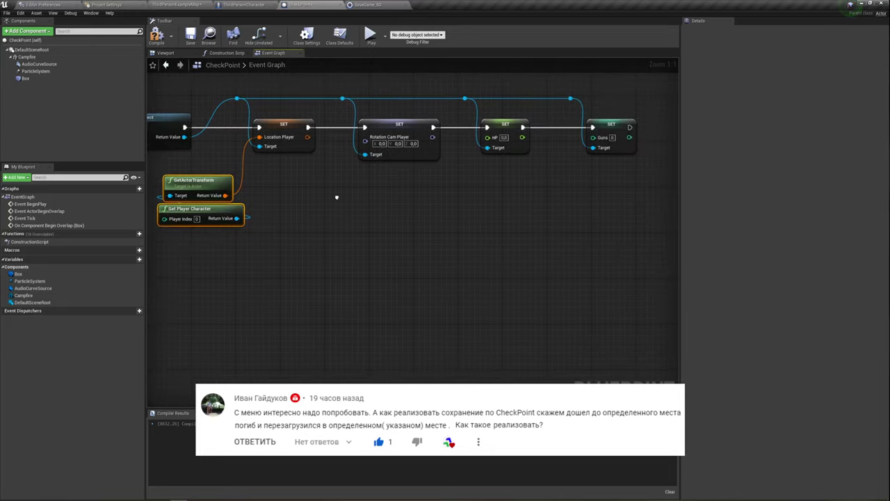
{"action": "left_click", "coordinate": [304, 226]}
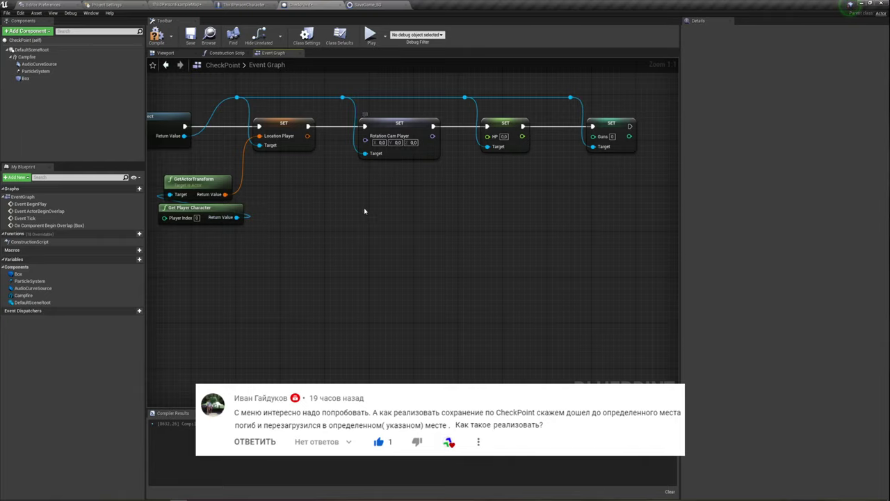
- Add Get Player Controller and feed its Get Control Rotation into Rotation Cam Player
{"action": "right_click", "coordinate": [308, 219]}
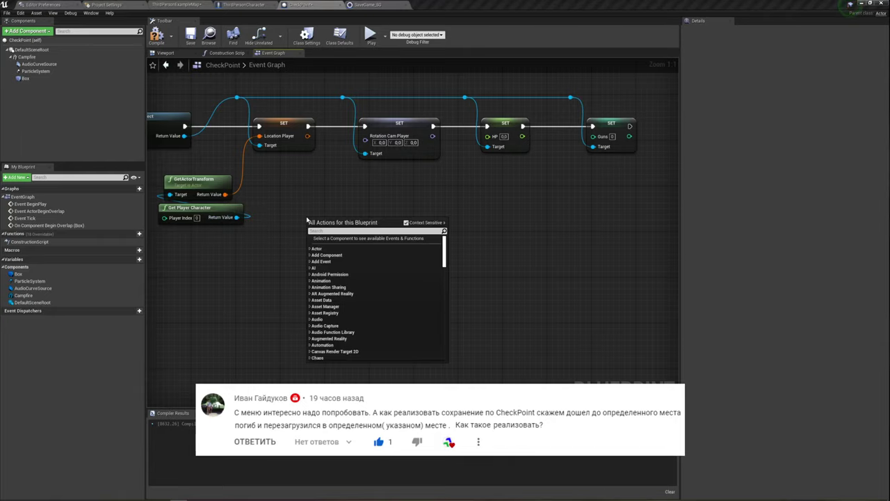
{"action": "type", "text": "get"}
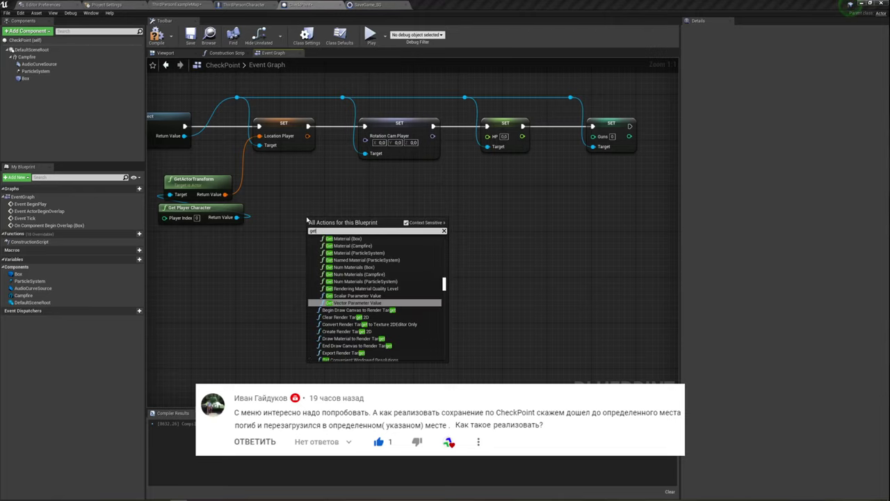
{"action": "type", "text": " play"}
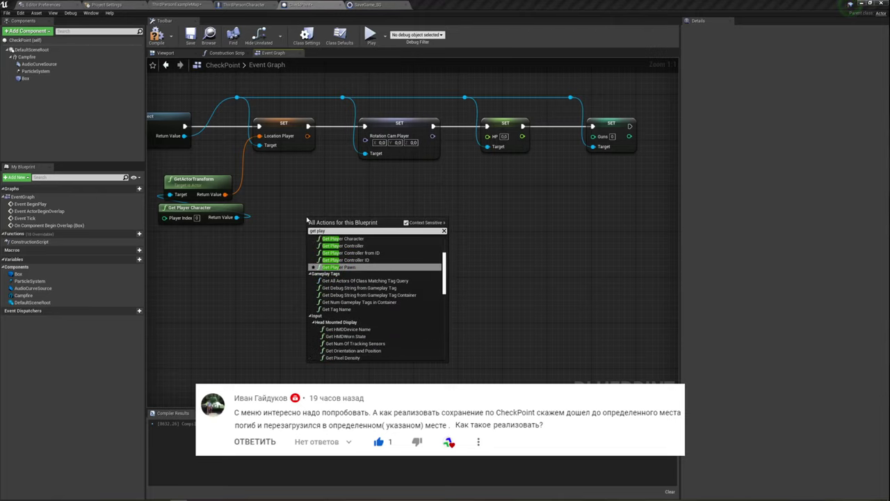
{"action": "left_click", "coordinate": [344, 245]}
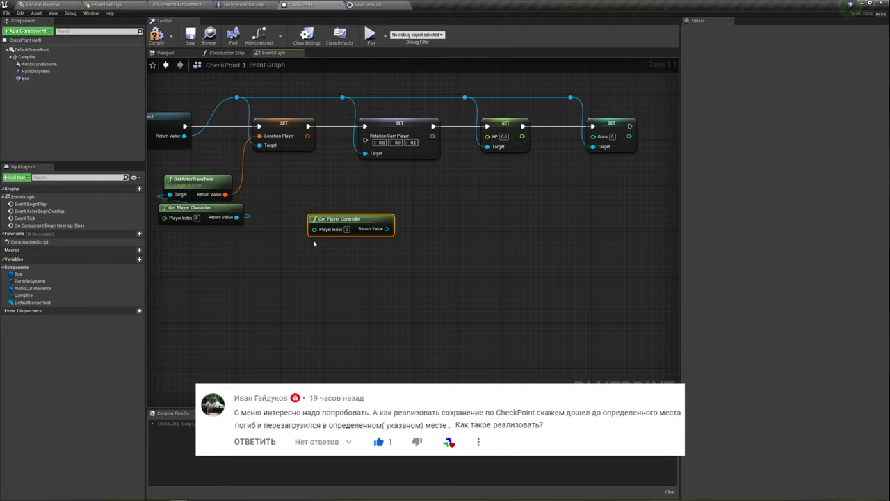
{"action": "left_click_drag", "start_coordinate": [353, 219], "coordinate": [333, 228]}
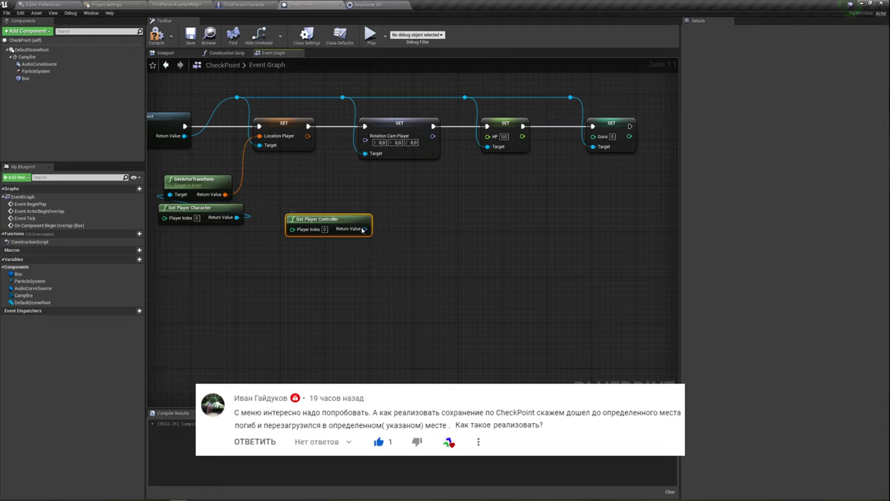
{"action": "left_click_drag", "start_coordinate": [365, 229], "coordinate": [352, 197]}
{"action": "type", "text": "get "}
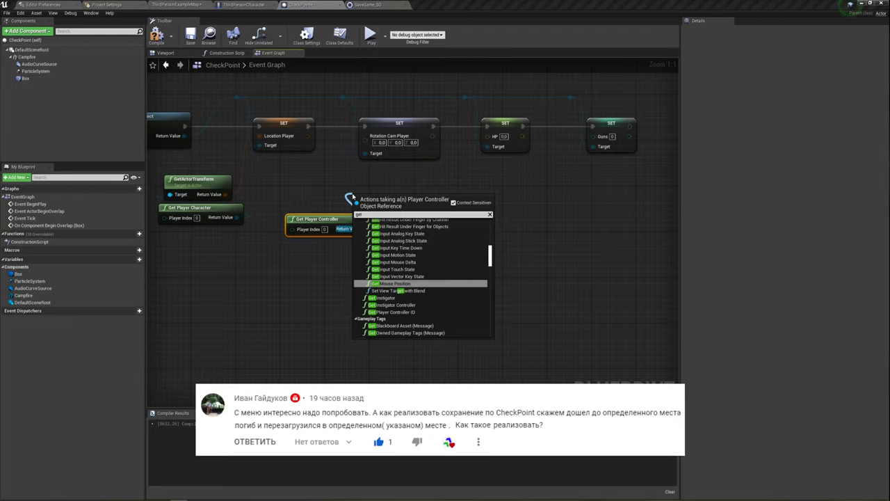
{"action": "type", "text": "cont"}
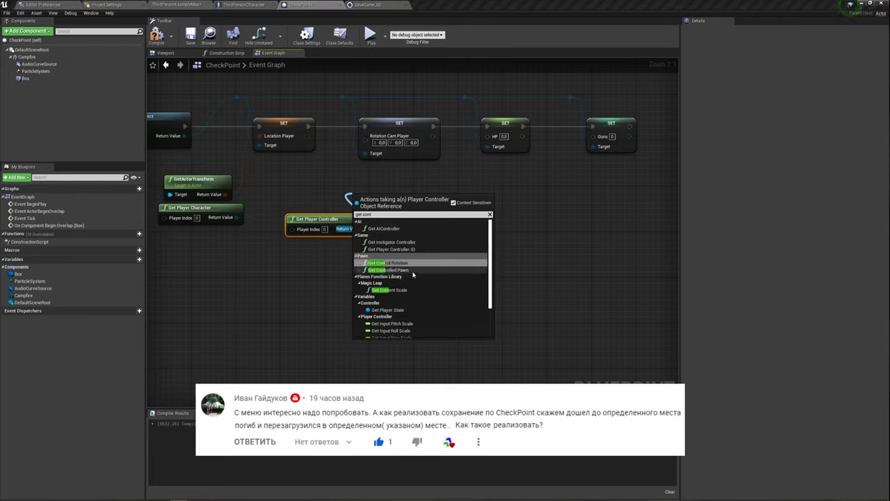
{"action": "left_click", "coordinate": [388, 263]}
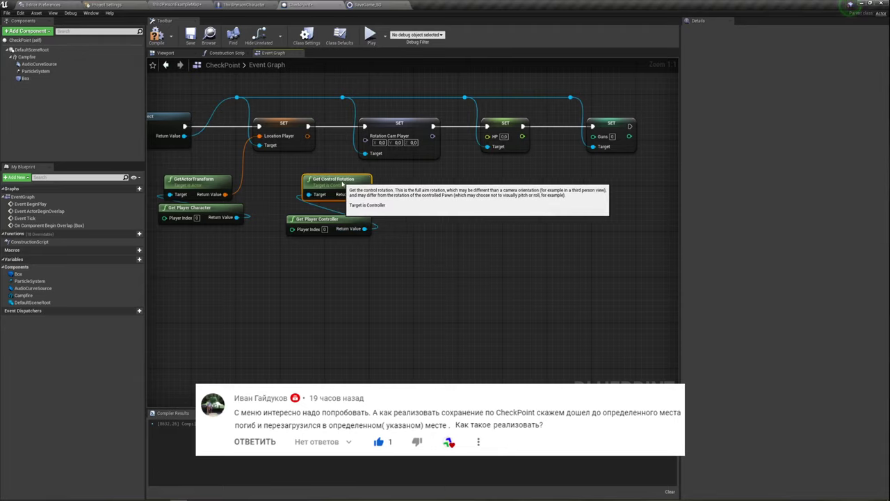
{"action": "mouse_move", "coordinate": [394, 198]}
{"action": "left_mouse_down"}
{"action": "mouse_move", "coordinate": [343, 179]}
{"action": "mouse_move", "coordinate": [363, 143]}
{"action": "left_mouse_up"}
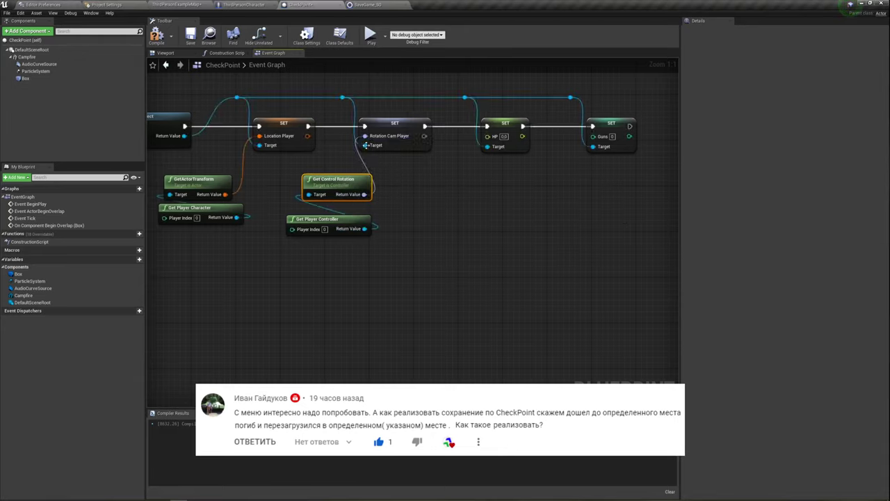
- Select the rotation setter group, the HP and Guns setters, and the Get Player Character node
{"action": "left_click_drag", "start_coordinate": [350, 273], "coordinate": [409, 121]}
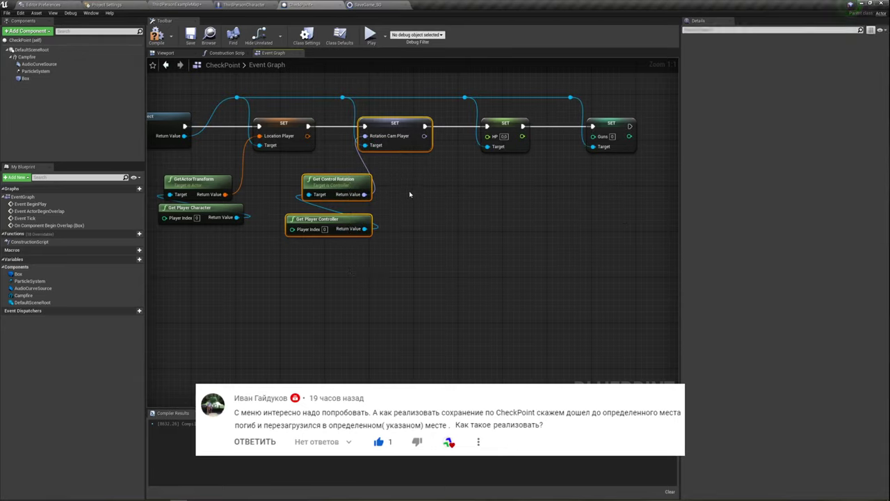
{"action": "mouse_move", "coordinate": [410, 194]}
{"action": "right_mouse_down"}
{"action": "mouse_move", "coordinate": [391, 214]}
{"action": "mouse_move", "coordinate": [367, 209]}
{"action": "right_mouse_up"}
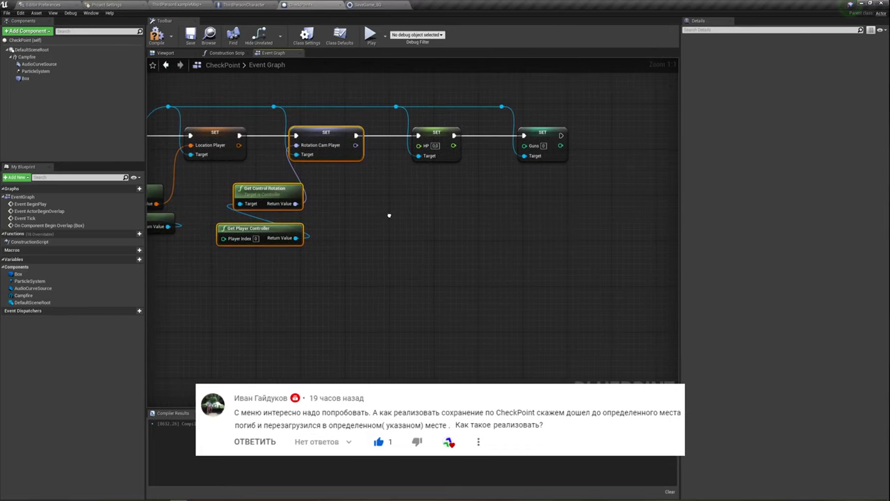
{"action": "left_click_drag", "start_coordinate": [408, 193], "coordinate": [571, 136]}
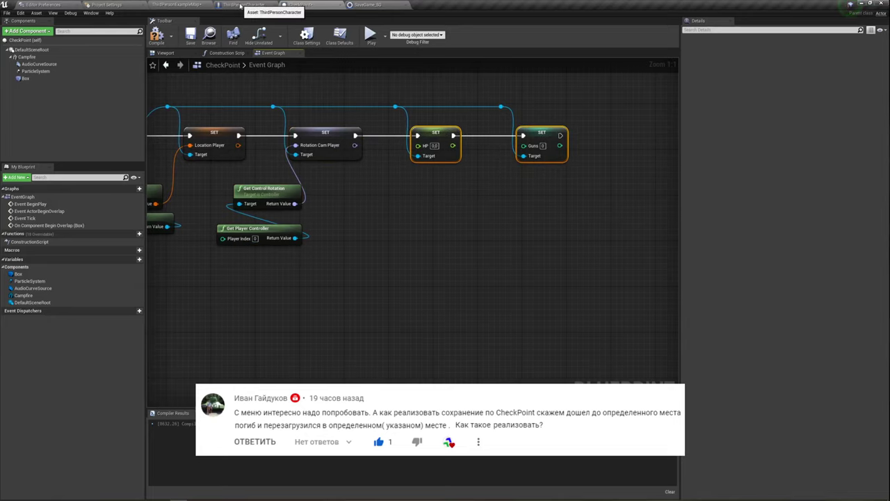
{"action": "right_click_drag", "start_coordinate": [398, 237], "coordinate": [399, 213]}
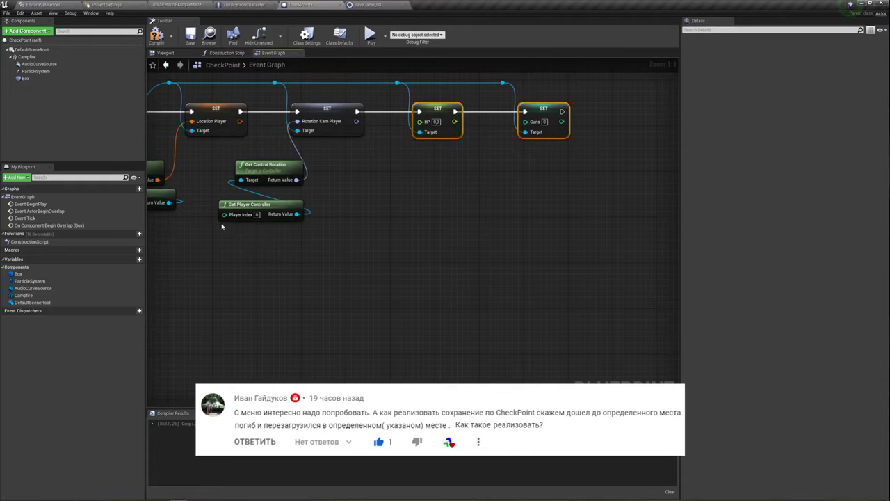
{"action": "right_click_drag", "start_coordinate": [239, 272], "coordinate": [301, 258]}
{"action": "left_click", "coordinate": [226, 180]}
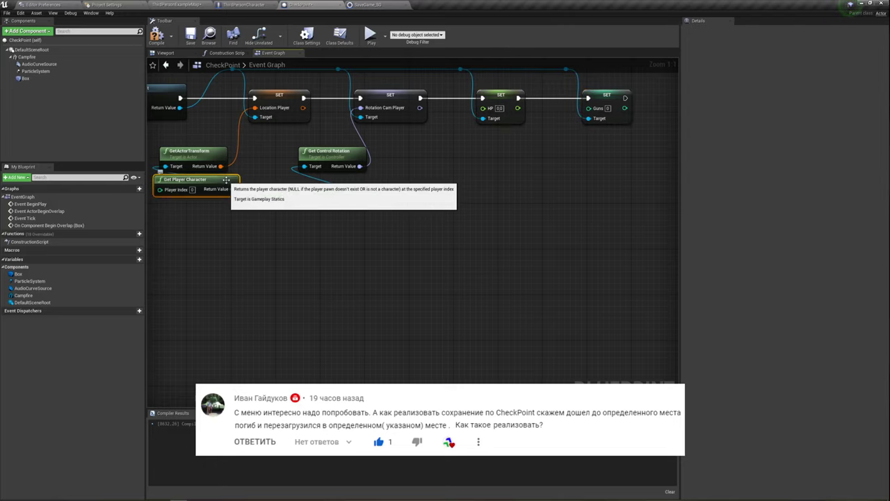
{"action": "right_click_drag", "start_coordinate": [418, 210], "coordinate": [339, 216]}
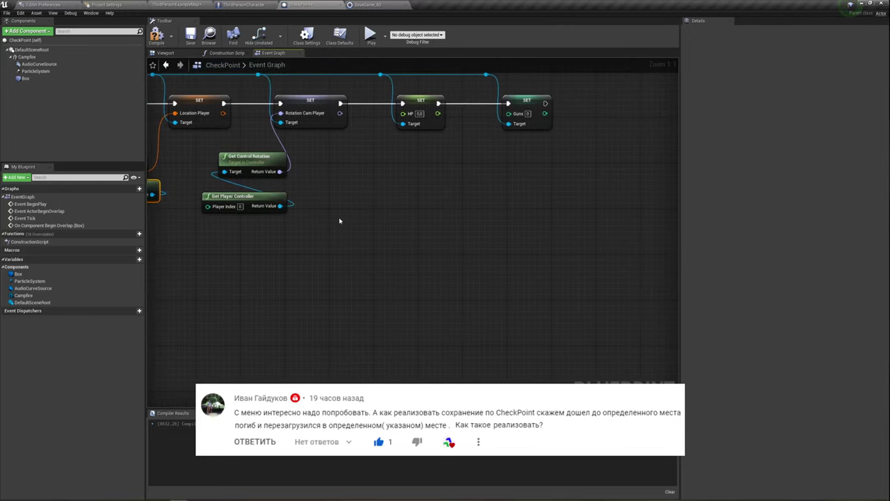
- Paste a copy of Get Player Character and add a Cast To ThirdPersonCharacter from it
{"action": "key", "text": "ctrl+v"}
{"action": "right_click_drag", "start_coordinate": [414, 230], "coordinate": [368, 247]}
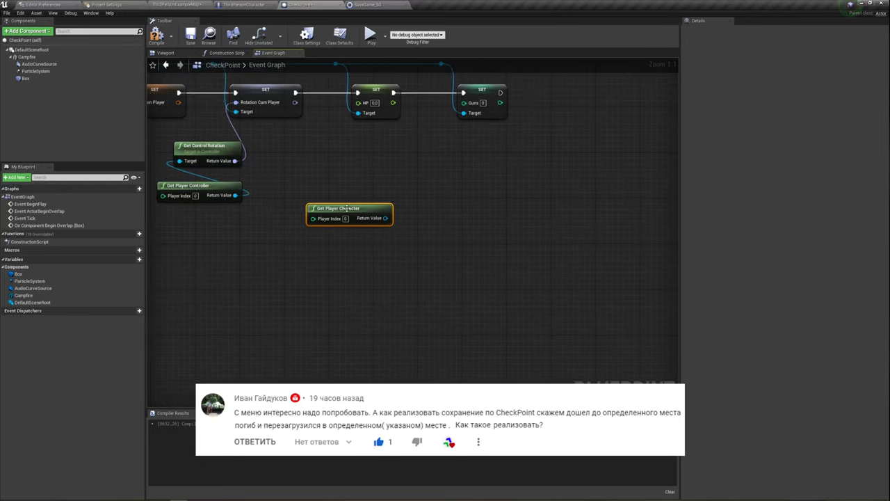
{"action": "mouse_move", "coordinate": [348, 208]}
{"action": "left_mouse_down"}
{"action": "mouse_move", "coordinate": [320, 203]}
{"action": "mouse_move", "coordinate": [335, 167]}
{"action": "left_mouse_up"}
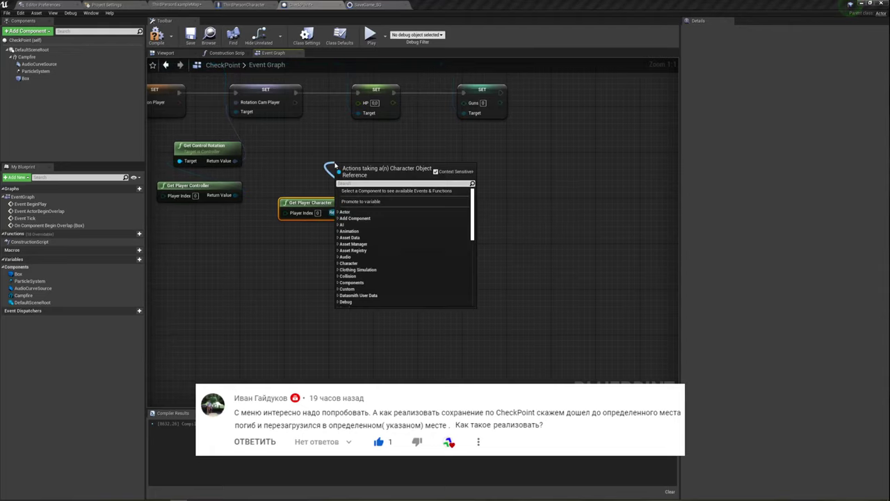
{"action": "type", "text": "cast"}
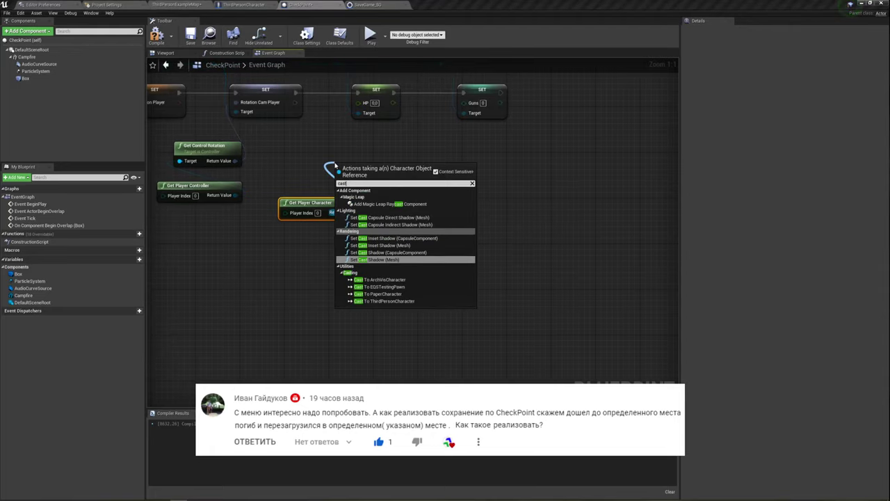
{"action": "type", "text": " to"}
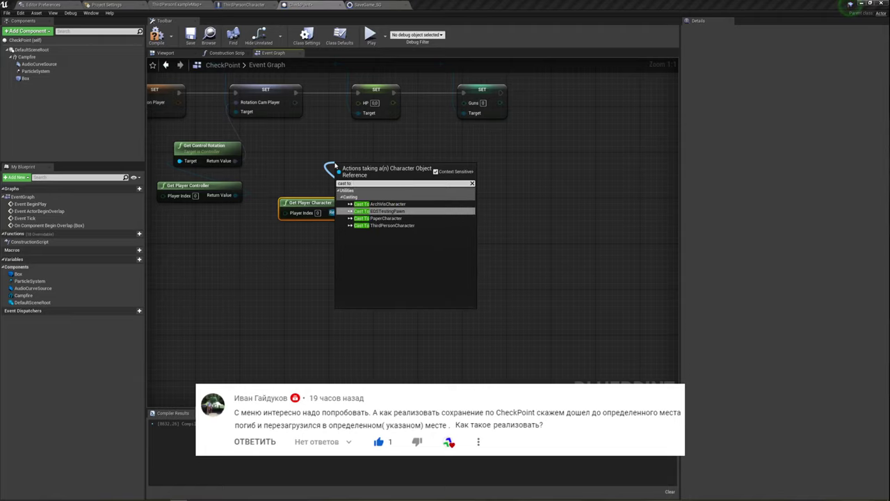
{"action": "left_click", "coordinate": [389, 225]}
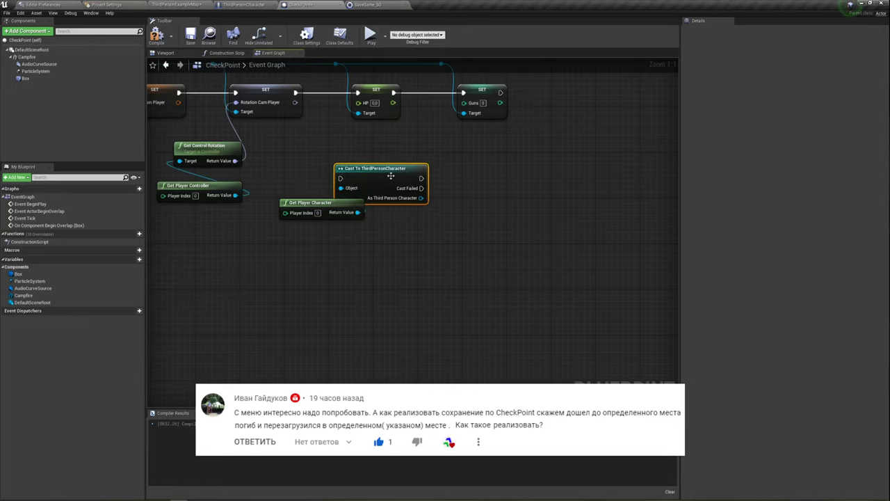
{"action": "left_click_drag", "start_coordinate": [386, 144], "coordinate": [347, 150]}
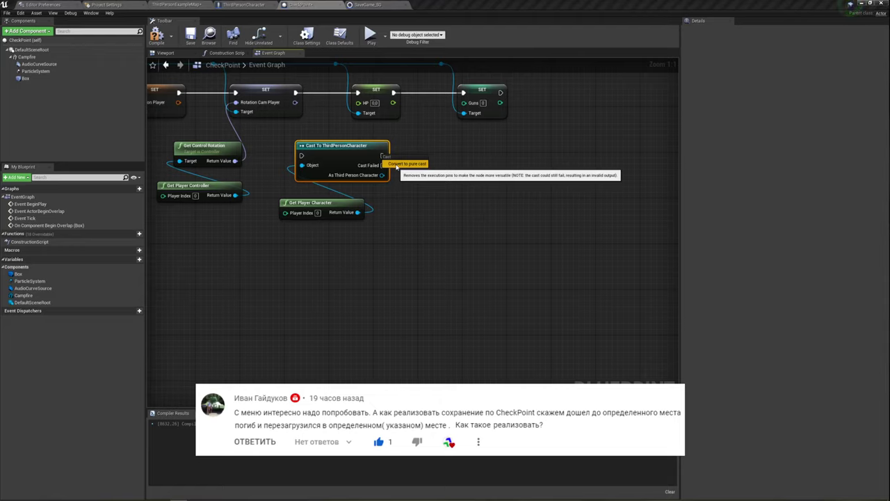
- Convert the cast to a pure cast and set it beside Get Player Character
{"action": "left_click", "coordinate": [397, 166]}
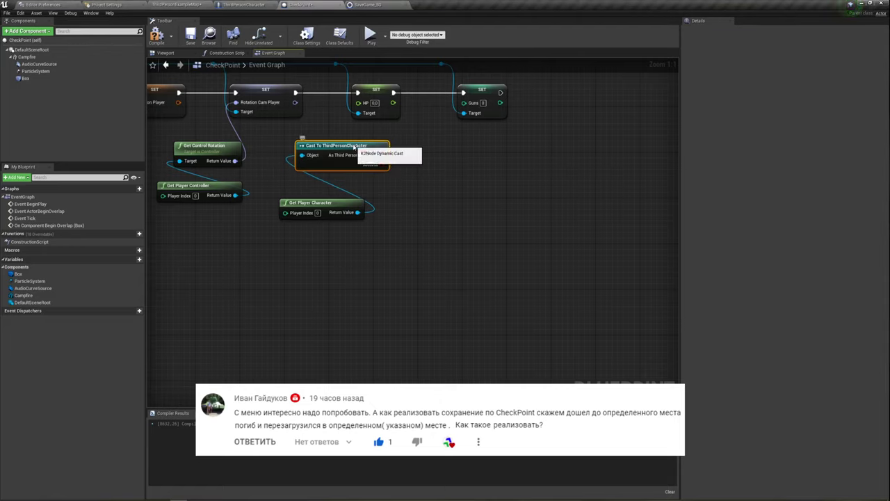
{"action": "left_click_drag", "start_coordinate": [355, 148], "coordinate": [344, 176]}
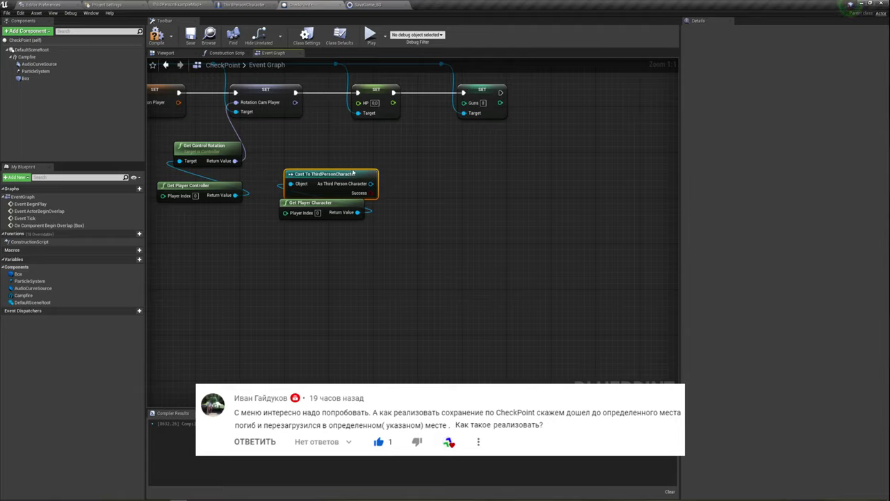
{"action": "left_click_drag", "start_coordinate": [371, 184], "coordinate": [390, 165]}
- Add a Get HP node from the cast character to feed SET HP
{"action": "type", "text": "h"}
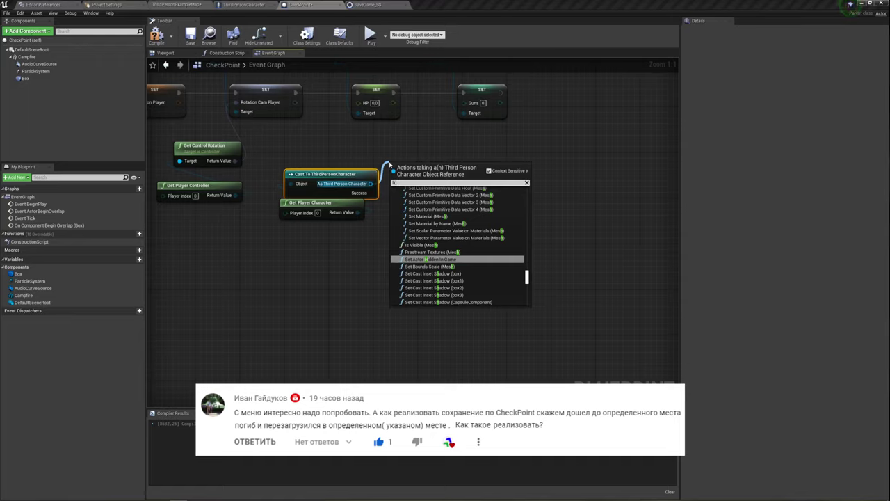
{"action": "type", "text": "p"}
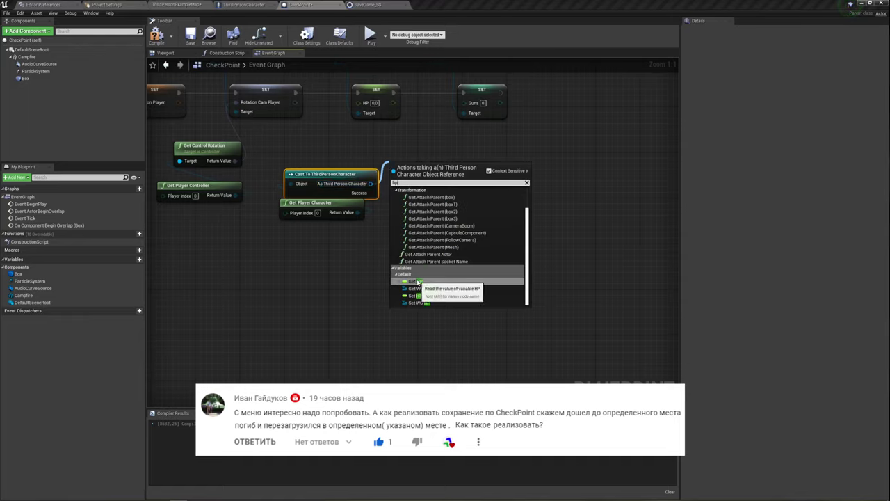
{"action": "left_click", "coordinate": [417, 281]}
{"action": "mouse_move", "coordinate": [414, 171]}
{"action": "left_mouse_down"}
{"action": "mouse_move", "coordinate": [334, 153]}
{"action": "mouse_move", "coordinate": [358, 102]}
{"action": "left_mouse_up"}
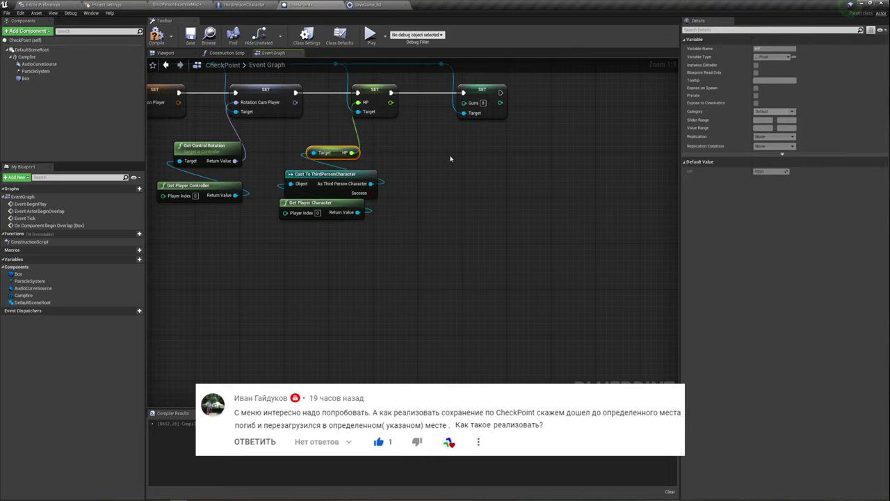
{"action": "right_click_drag", "start_coordinate": [450, 159], "coordinate": [410, 156]}
{"action": "right_click_drag", "start_coordinate": [359, 183], "coordinate": [354, 202]}
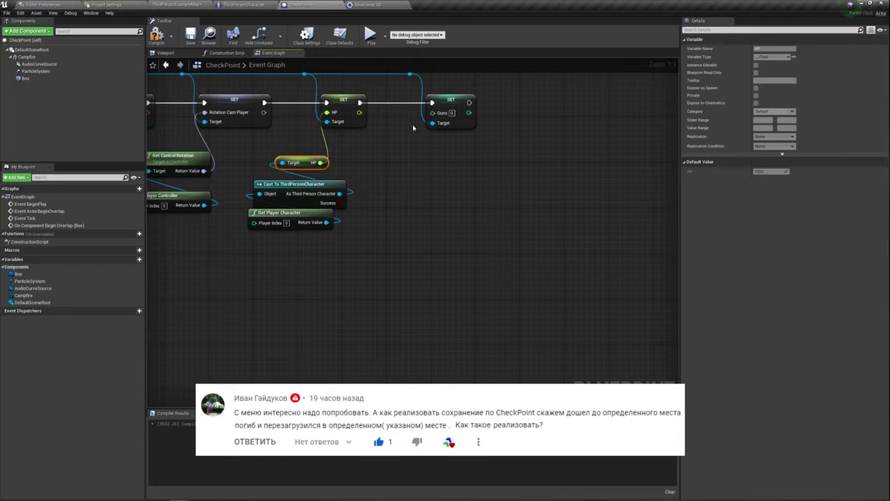
{"action": "left_click", "coordinate": [459, 99]}
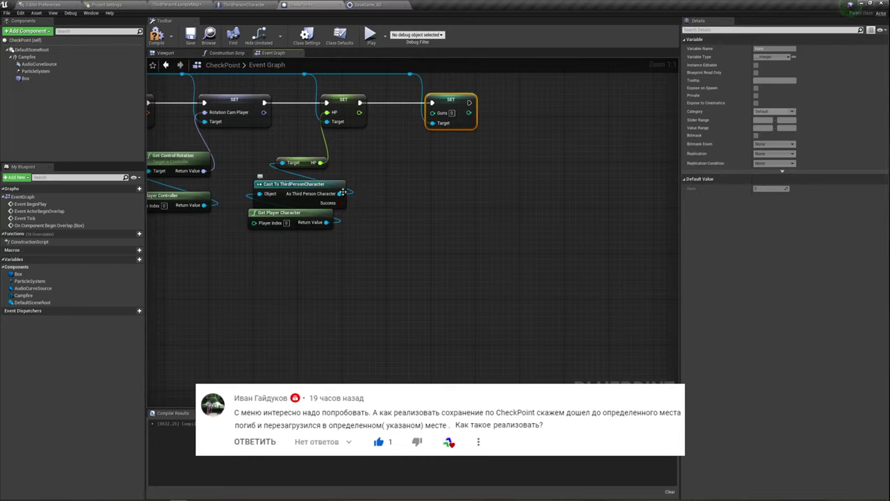
- Add a Get Guns node from the cast character and wire it into SET Guns
{"action": "left_click_drag", "start_coordinate": [340, 194], "coordinate": [397, 168]}
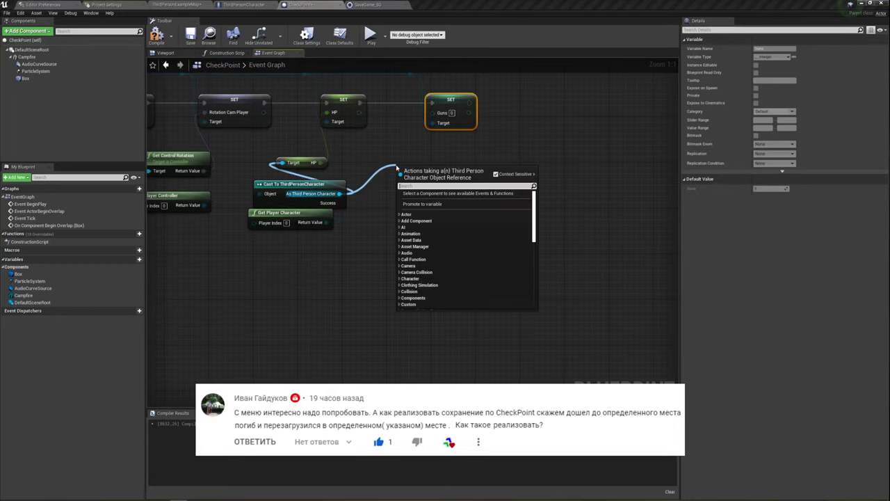
{"action": "type", "text": "gun"}
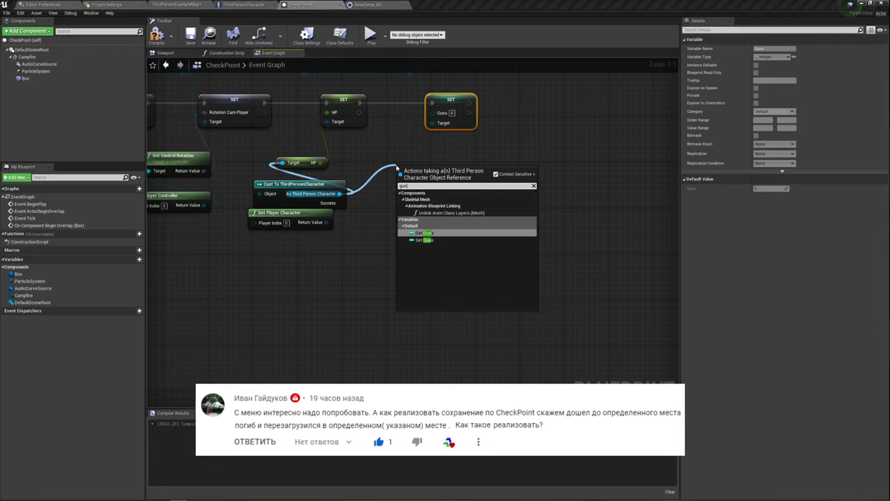
{"action": "left_click", "coordinate": [424, 233]}
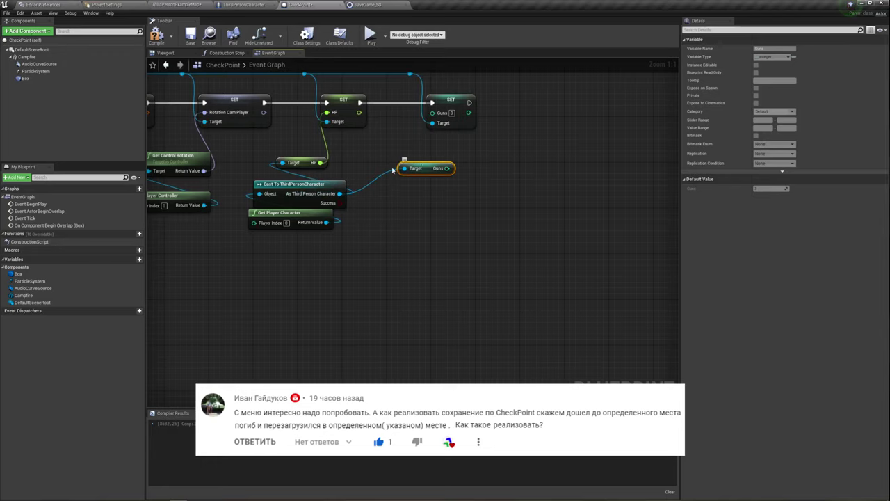
{"action": "left_click", "coordinate": [253, 8]}
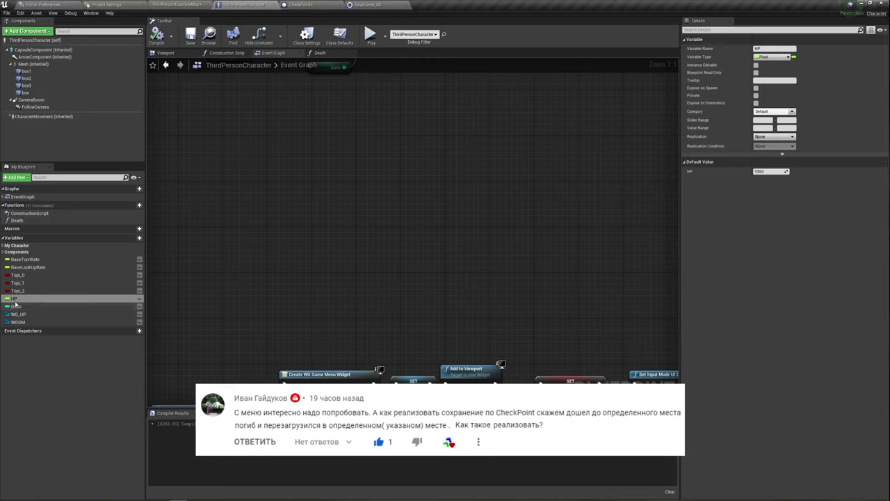
{"action": "left_click", "coordinate": [301, 5]}
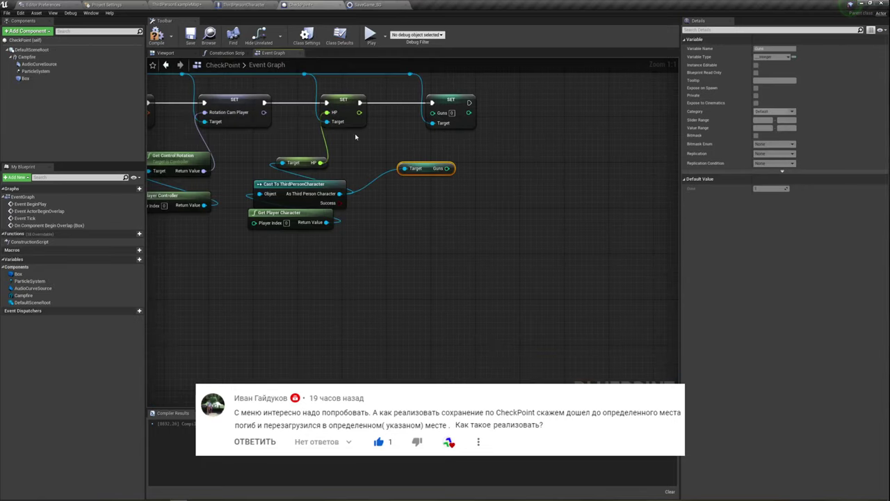
{"action": "left_click_drag", "start_coordinate": [447, 168], "coordinate": [433, 112]}
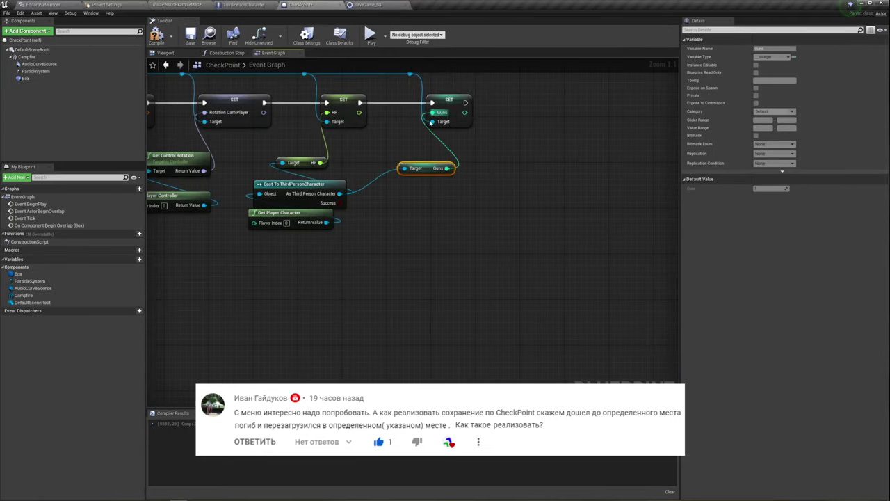
{"action": "left_click_drag", "start_coordinate": [427, 163], "coordinate": [393, 145]}
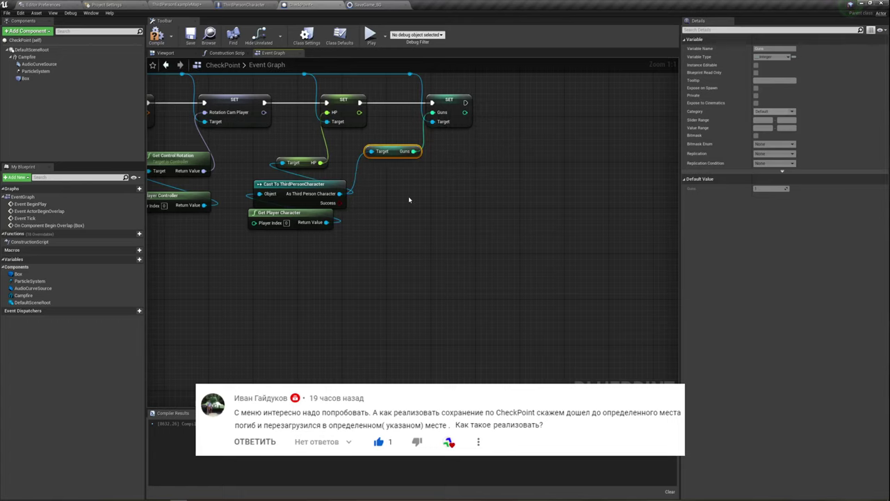
{"action": "right_click_drag", "start_coordinate": [408, 196], "coordinate": [538, 219]}
{"action": "scroll", "coordinate": [538, 219], "scroll_direction": "down", "scroll_amount": 5}
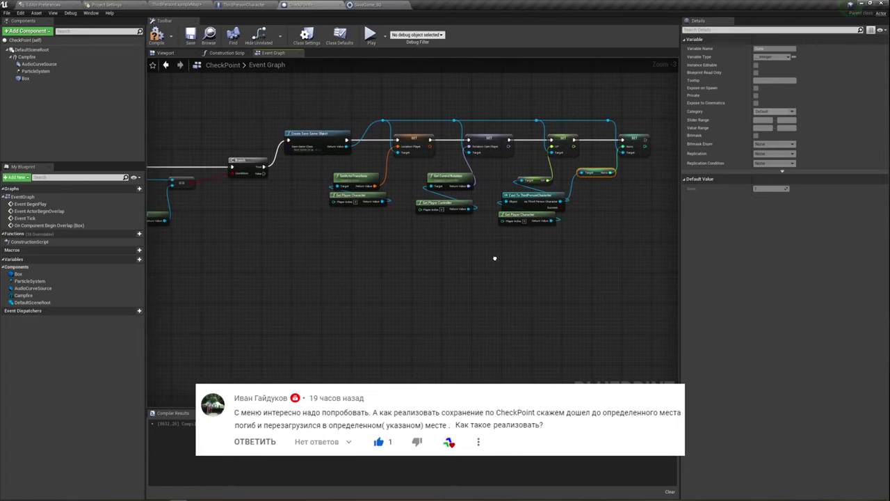
- Compile and save the CheckPoint blueprint, then start saving ThirdPersonExampleMap from the level editor
{"action": "mouse_move", "coordinate": [395, 257]}
{"action": "right_mouse_down"}
{"action": "mouse_move", "coordinate": [400, 248]}
{"action": "mouse_move", "coordinate": [361, 275]}
{"action": "right_mouse_up"}
{"action": "scroll", "coordinate": [399, 248], "scroll_direction": "up", "scroll_amount": 1}
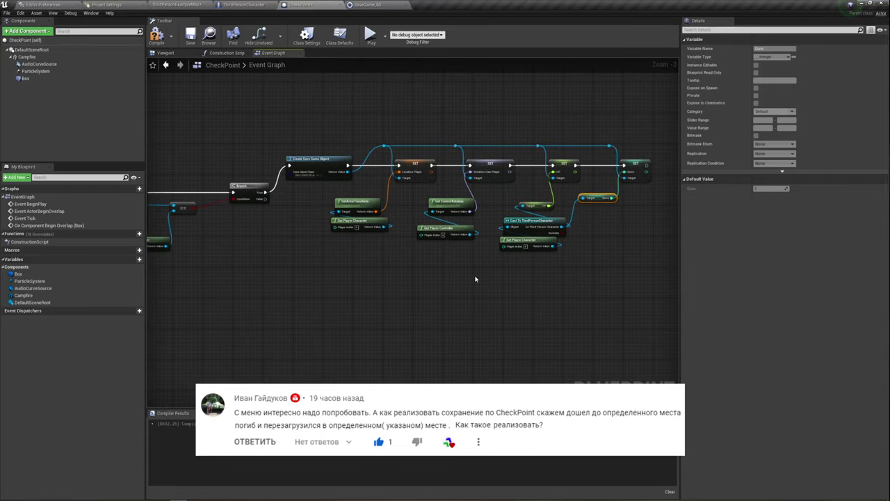
{"action": "right_click_drag", "start_coordinate": [490, 281], "coordinate": [486, 279]}
{"action": "left_click", "coordinate": [157, 37]}
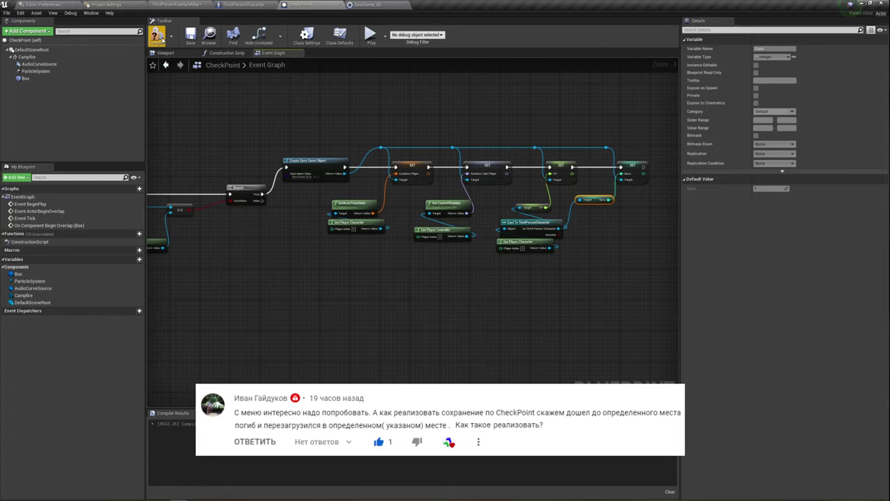
{"action": "left_click", "coordinate": [192, 35]}
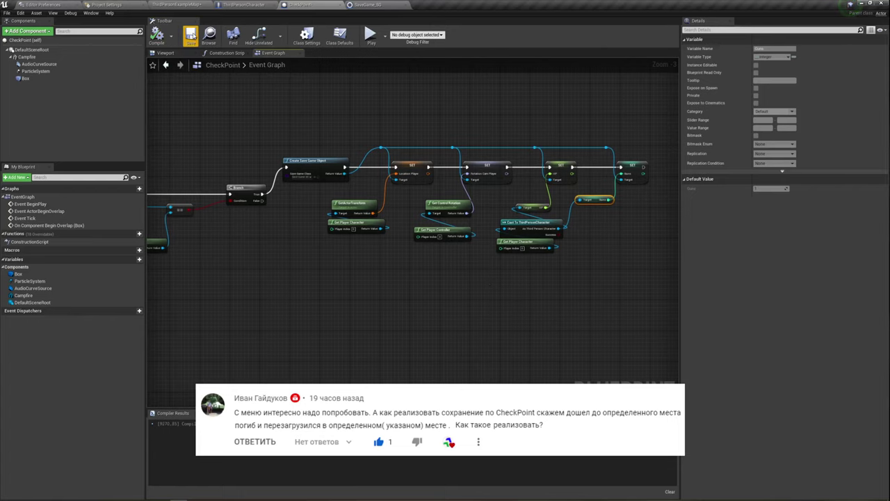
{"action": "left_click", "coordinate": [181, 4]}
{"action": "left_click", "coordinate": [191, 376]}
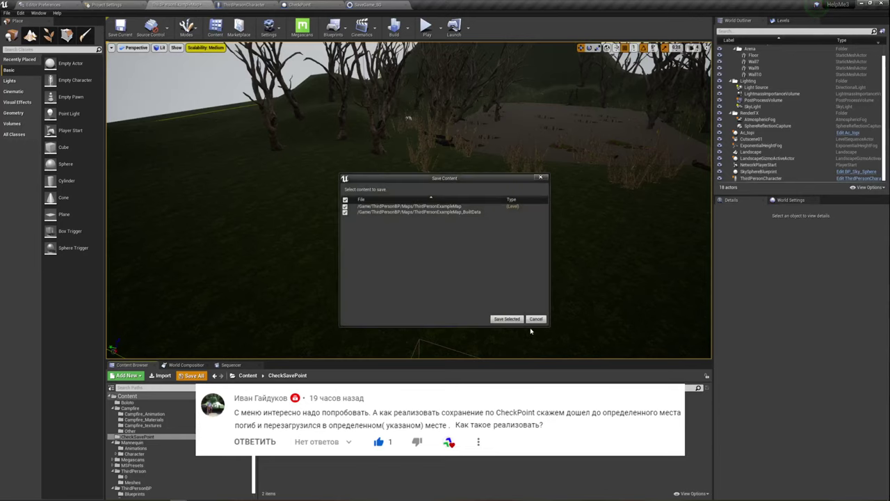
- Save ThirdPersonExampleMap and run a play-test, opening the pause menu before exiting
{"action": "left_click", "coordinate": [506, 319]}
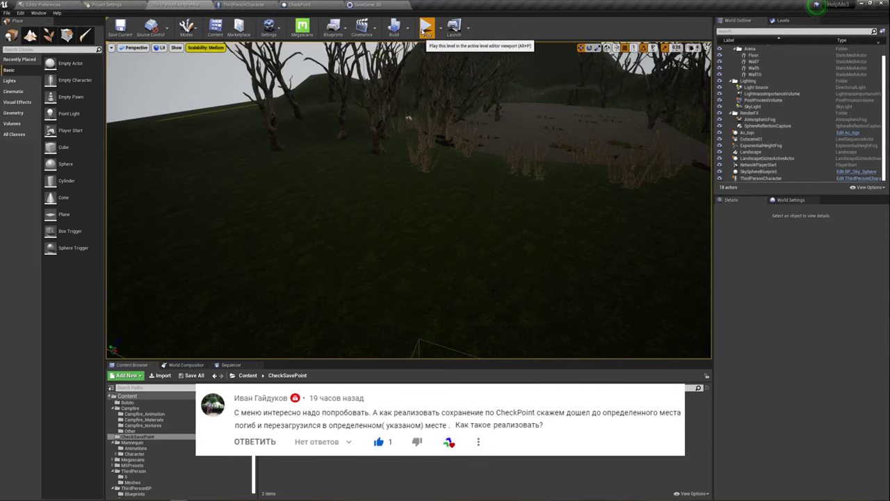
{"action": "left_click", "coordinate": [425, 28]}
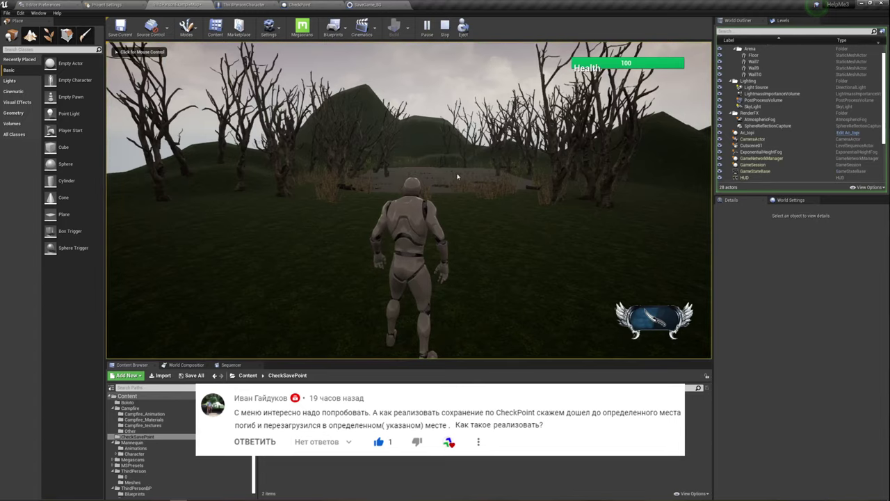
{"action": "key", "text": "Tab"}
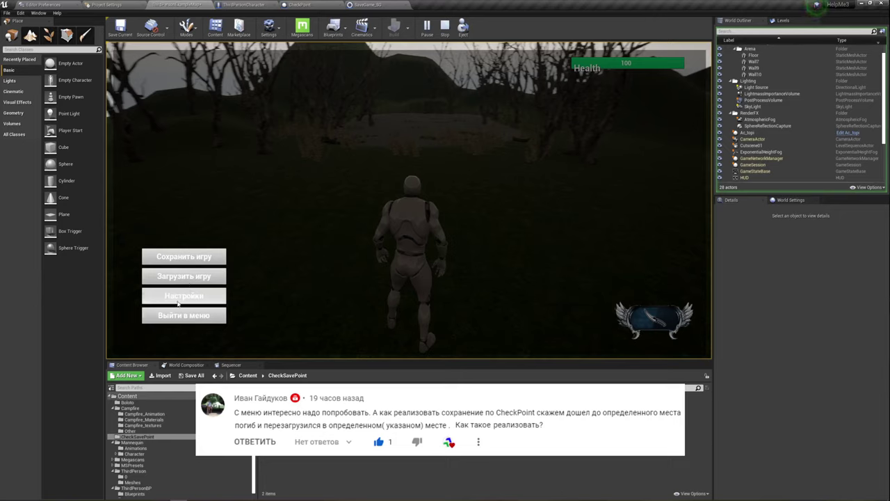
{"action": "left_click", "coordinate": [209, 319]}
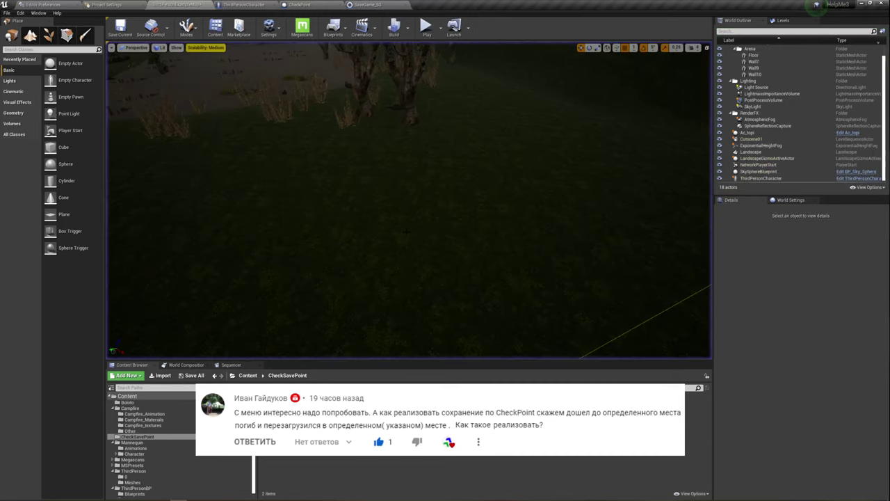
- Play-test the level again, pause the game with P, then stop the session
{"action": "left_click", "coordinate": [426, 28]}
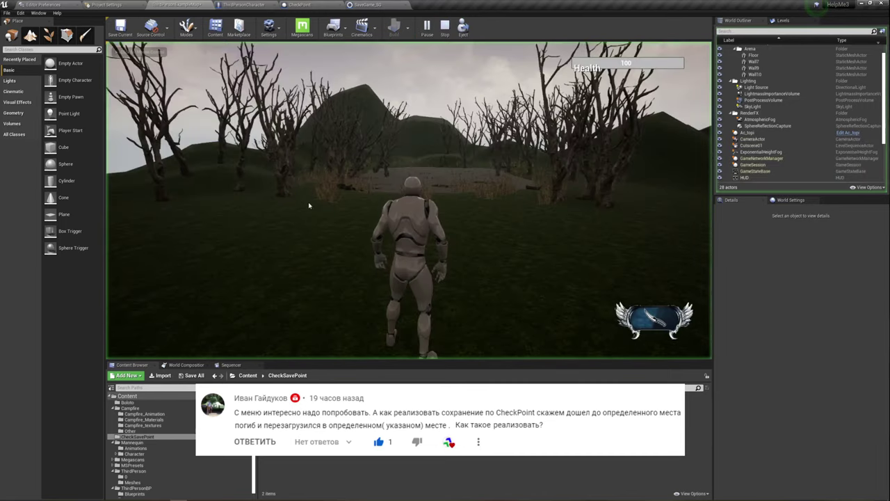
{"action": "left_click", "coordinate": [384, 195]}
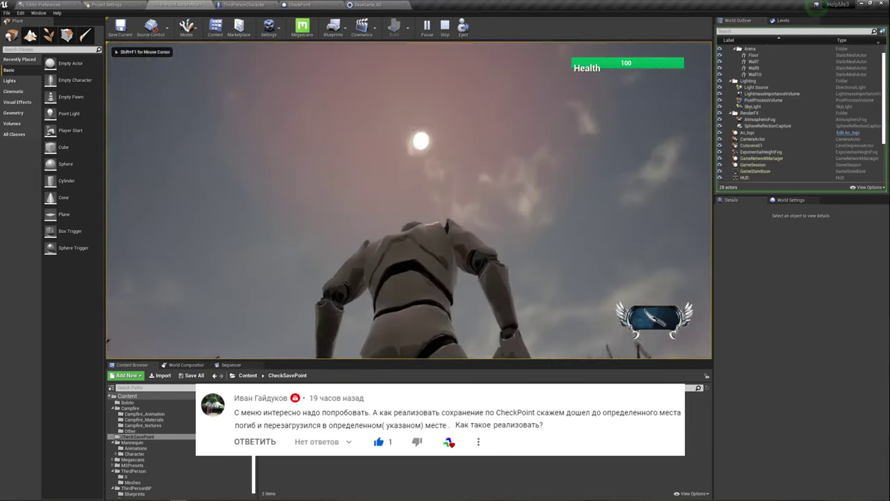
{"action": "key", "text": "p"}
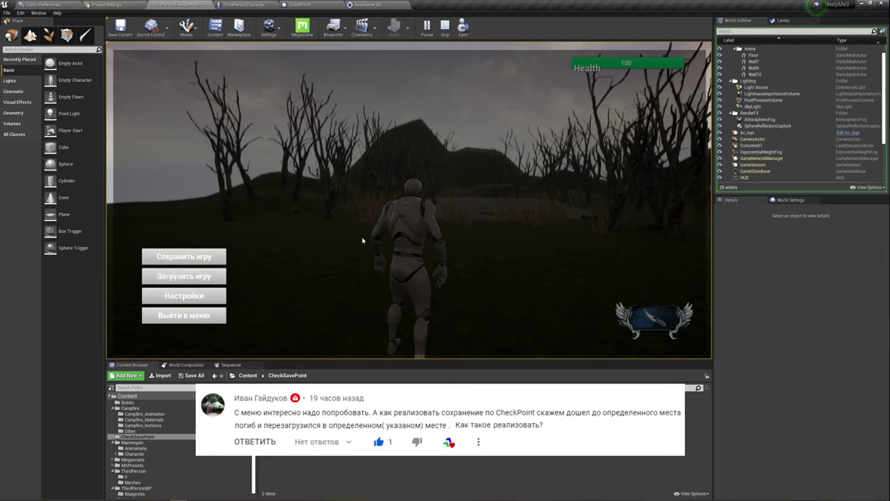
{"action": "key", "text": "Escape"}
- Drag the CheckPoint blueprint into the map beside the player character and orbit to check its placement
{"action": "left_click_drag", "start_coordinate": [475, 240], "coordinate": [528, 292]}
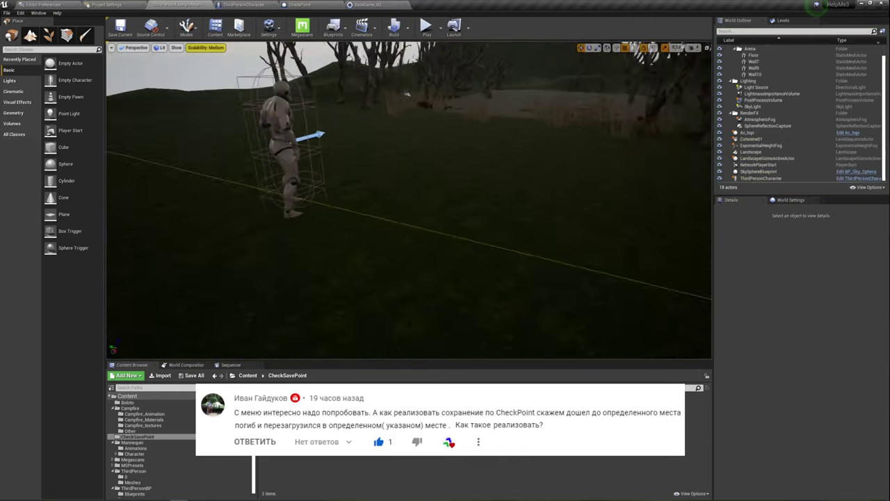
{"action": "right_click_drag", "start_coordinate": [409, 208], "coordinate": [409, 251]}
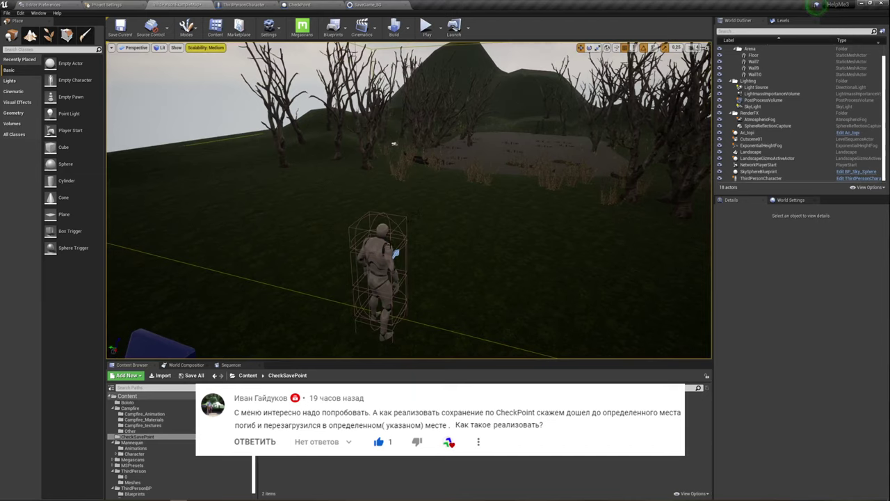
{"action": "mouse_move", "coordinate": [306, 471]}
{"action": "left_mouse_down"}
{"action": "mouse_move", "coordinate": [376, 212]}
{"action": "mouse_move", "coordinate": [273, 191]}
{"action": "left_mouse_up"}
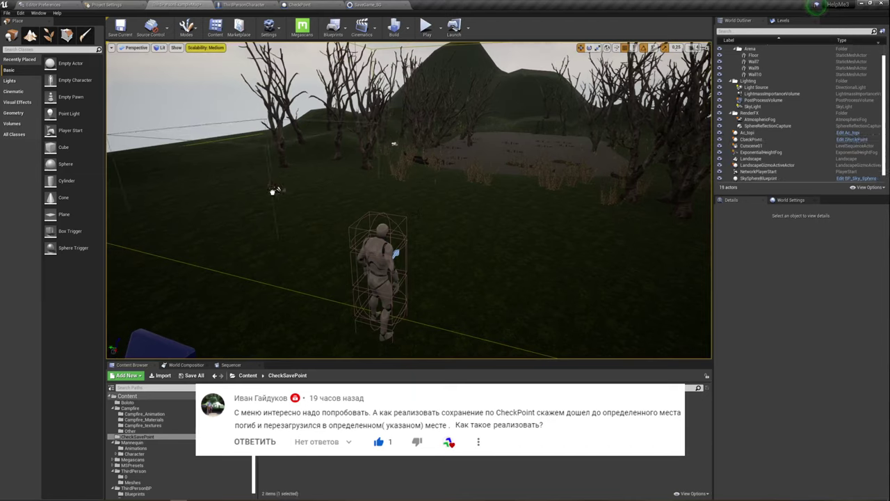
{"action": "left_click_drag", "start_coordinate": [274, 190], "coordinate": [389, 194], "text": "alt"}
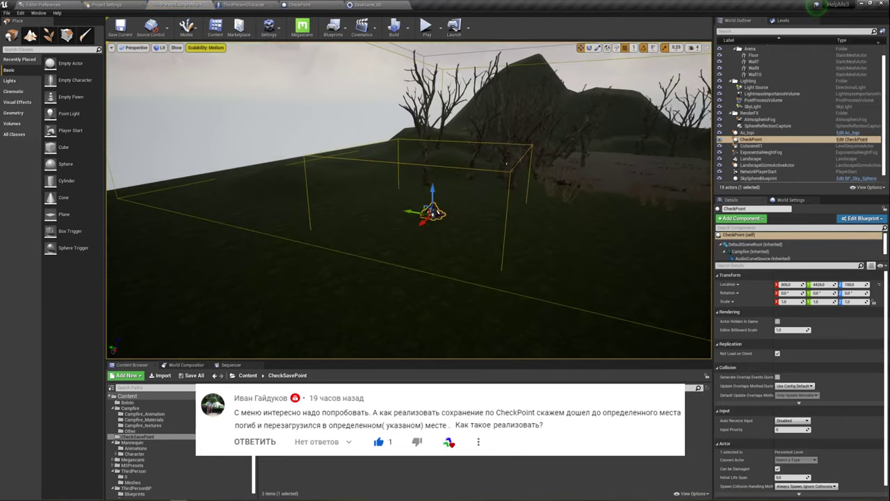
{"action": "left_click_drag", "start_coordinate": [506, 163], "coordinate": [458, 110], "text": "alt"}
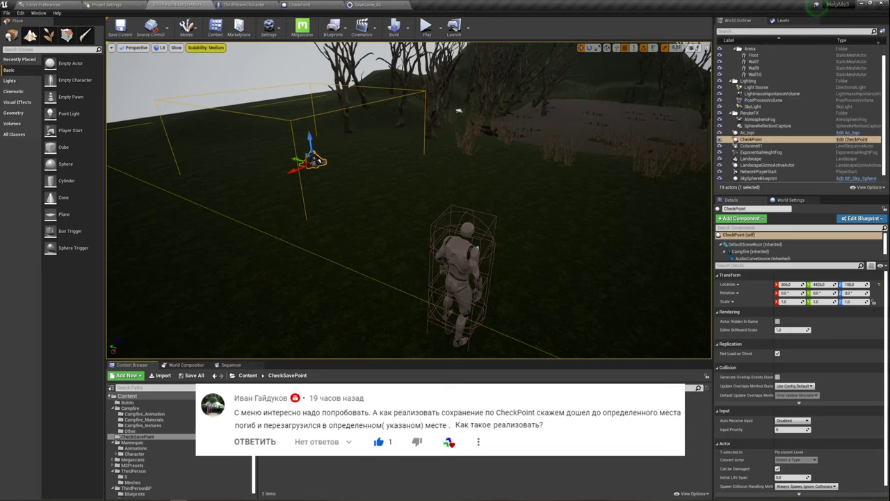
- Open the WG_gameMenu widget blueprint from Content > ThirdPersonBP > Blueprints
{"action": "left_click", "coordinate": [247, 376]}
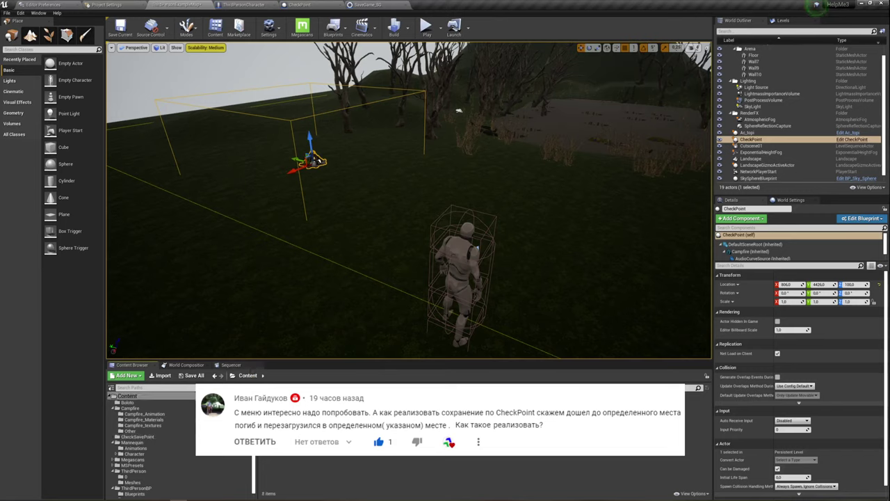
{"action": "left_click", "coordinate": [136, 487]}
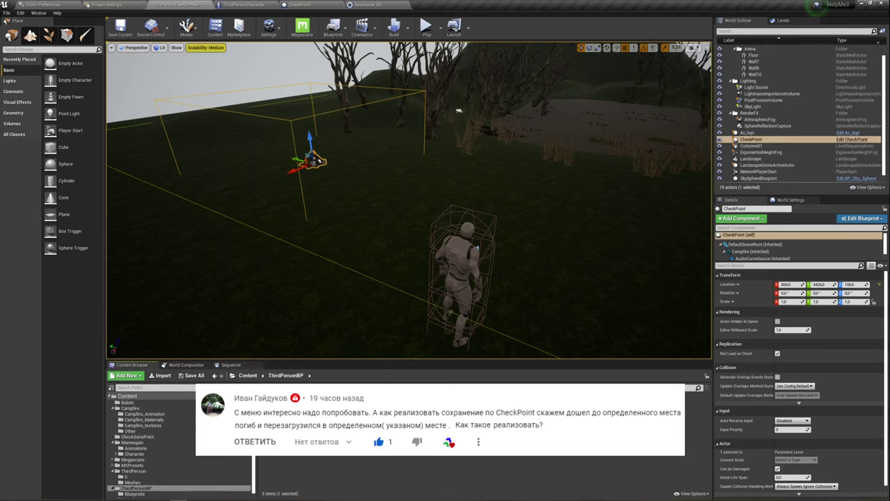
{"action": "left_click", "coordinate": [134, 493]}
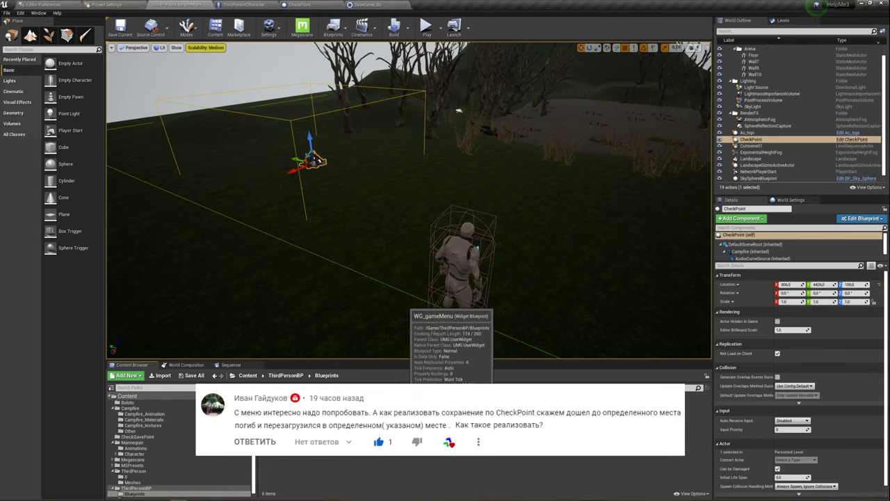
{"action": "double_click", "coordinate": [452, 400]}
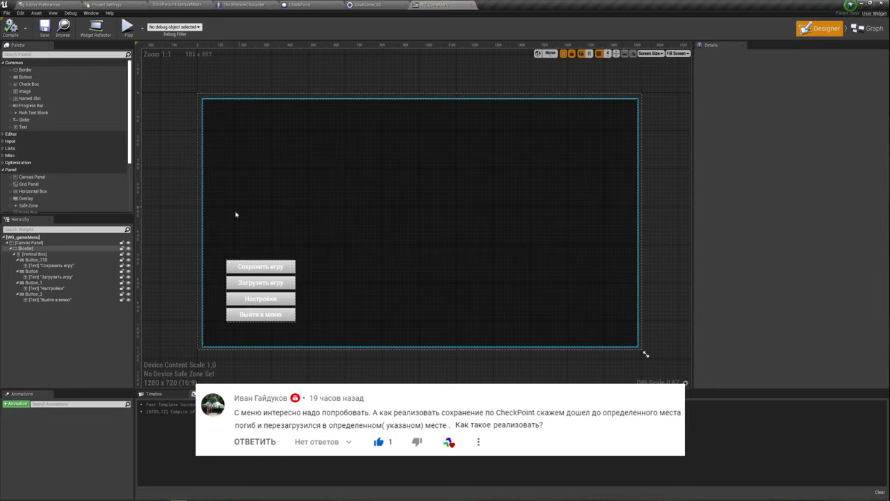
- Add an On Clicked event for the Загрузить игру button
{"action": "left_click", "coordinate": [263, 282]}
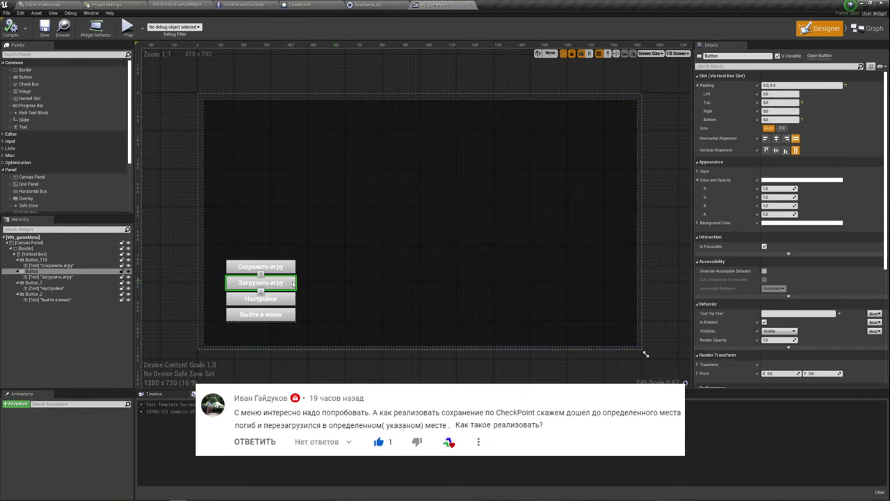
{"action": "scroll", "coordinate": [825, 245], "scroll_direction": "down", "scroll_amount": 5}
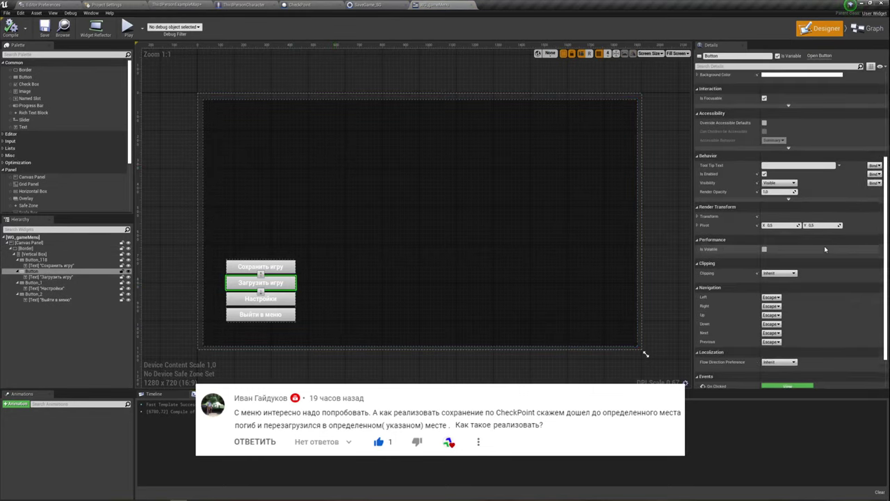
{"action": "scroll", "coordinate": [824, 245], "scroll_direction": "down", "scroll_amount": 5}
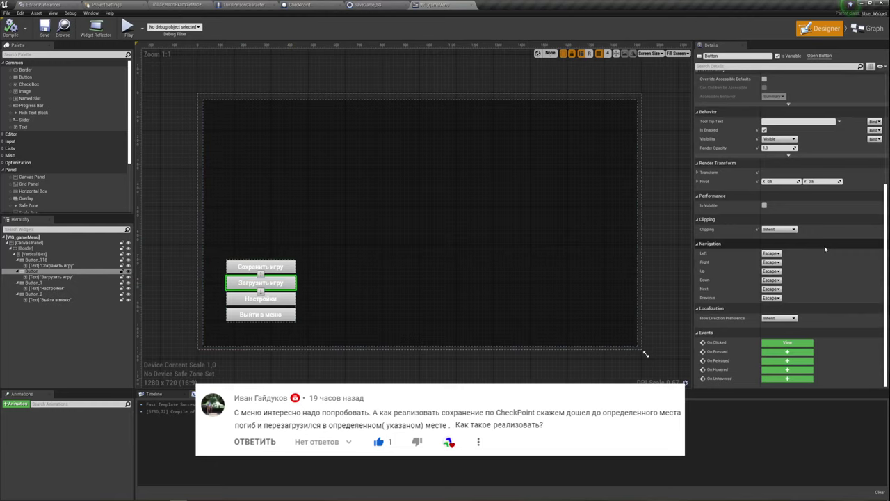
{"action": "left_click", "coordinate": [786, 342]}
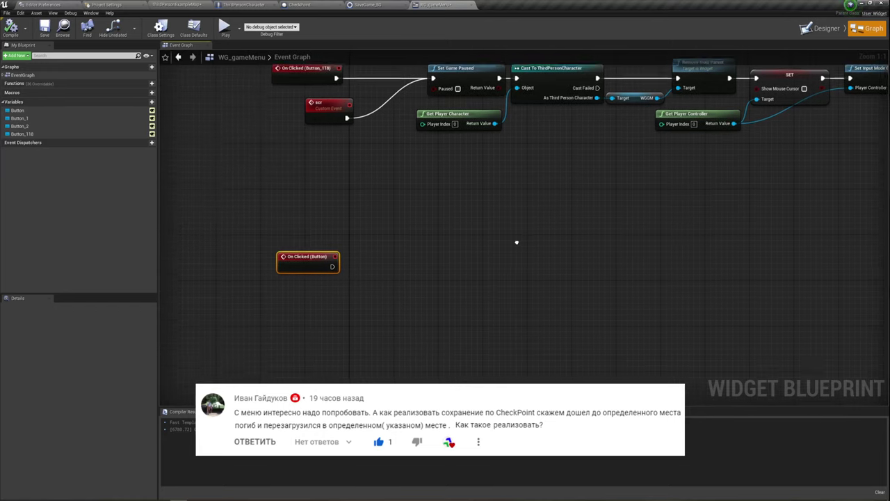
- Rearrange the existing node chain to make room beside the new On Clicked (Button) event
{"action": "left_click_drag", "start_coordinate": [182, 214], "coordinate": [800, 127]}
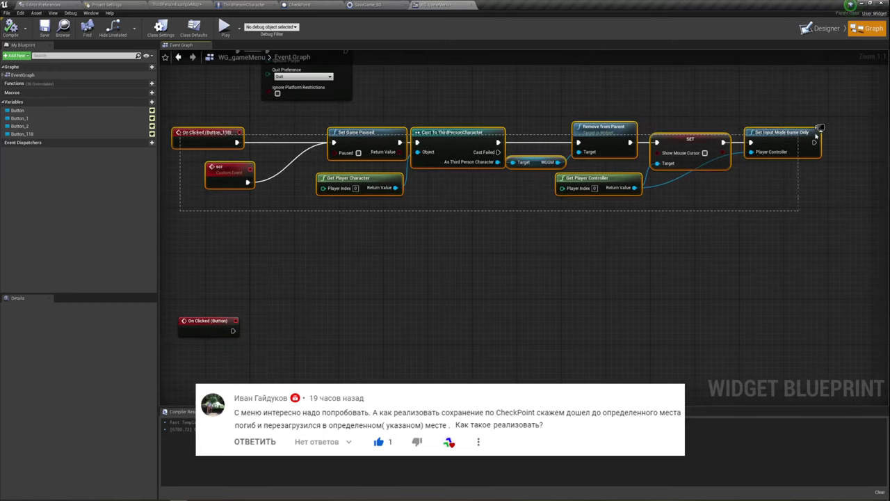
{"action": "right_click_drag", "start_coordinate": [392, 241], "coordinate": [388, 246]}
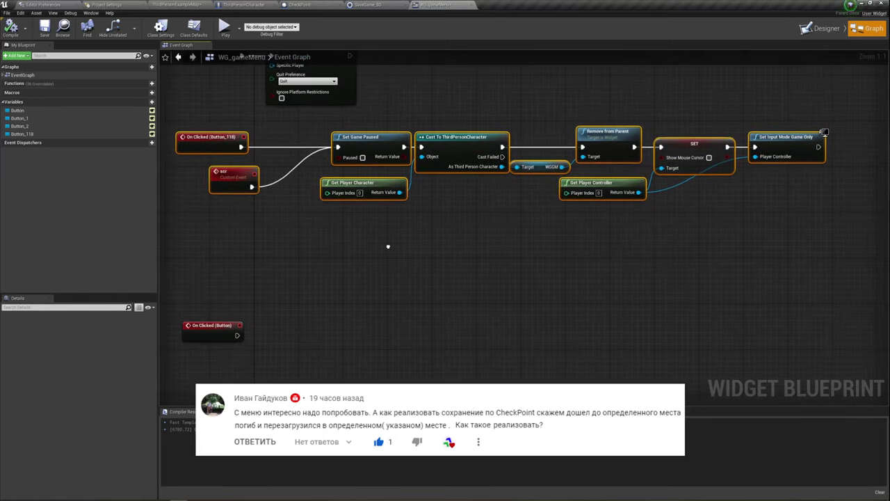
{"action": "scroll", "coordinate": [389, 249], "scroll_direction": "down", "scroll_amount": 1}
{"action": "scroll", "coordinate": [436, 265], "scroll_direction": "down", "scroll_amount": 1}
{"action": "left_click_drag", "start_coordinate": [234, 184], "coordinate": [716, 124]}
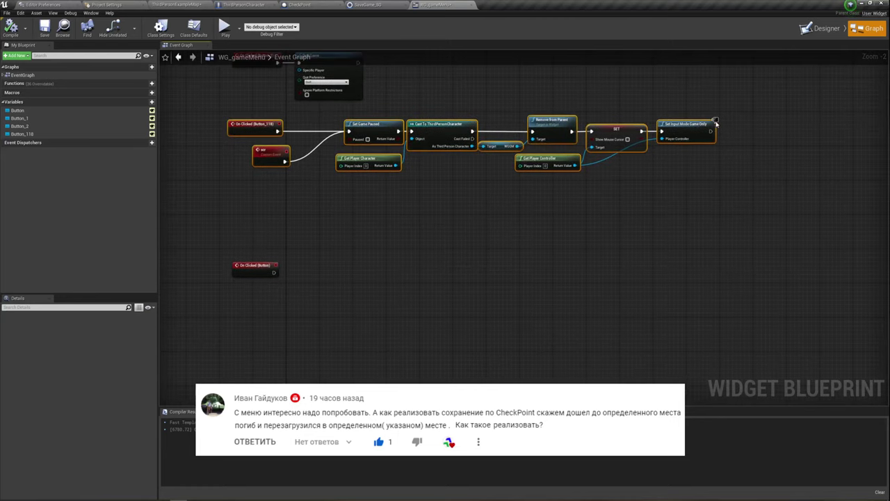
{"action": "left_click", "coordinate": [381, 202]}
{"action": "left_click_drag", "start_coordinate": [664, 159], "coordinate": [208, 120]}
{"action": "right_click_drag", "start_coordinate": [400, 252], "coordinate": [459, 219]}
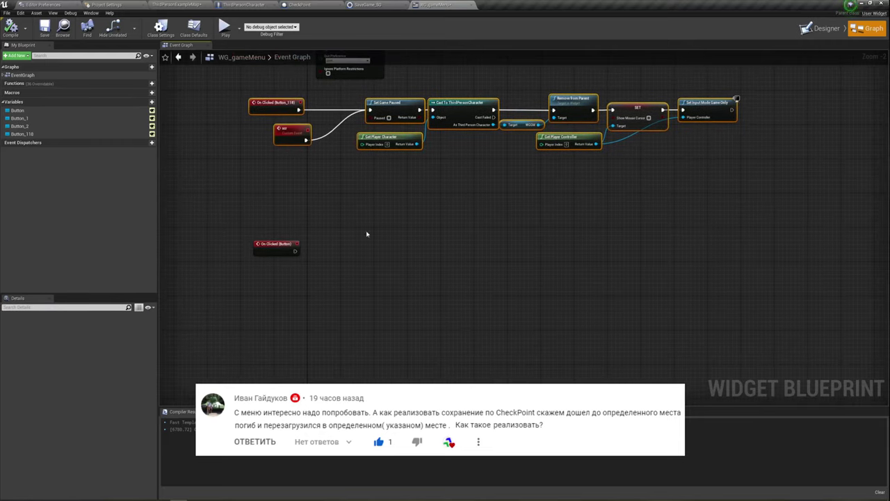
{"action": "right_click_drag", "start_coordinate": [366, 233], "coordinate": [381, 216]}
{"action": "left_click", "coordinate": [282, 231]}
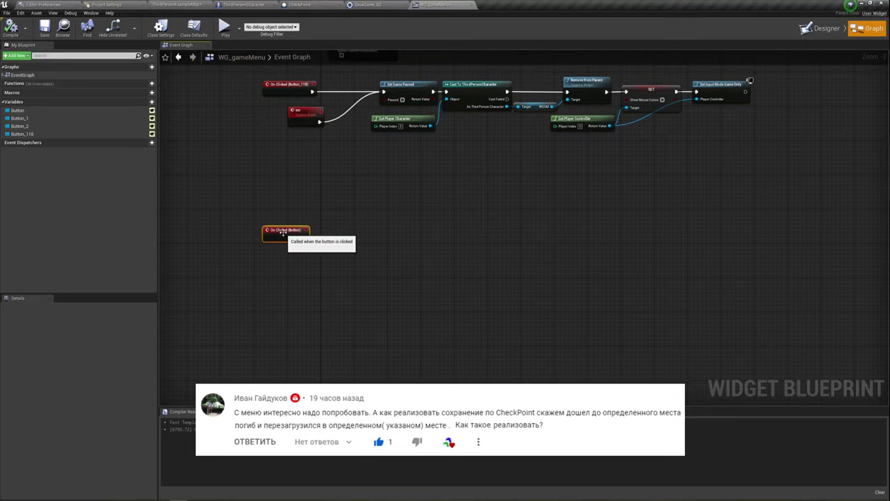
{"action": "scroll", "coordinate": [355, 230], "scroll_direction": "up", "scroll_amount": 2}
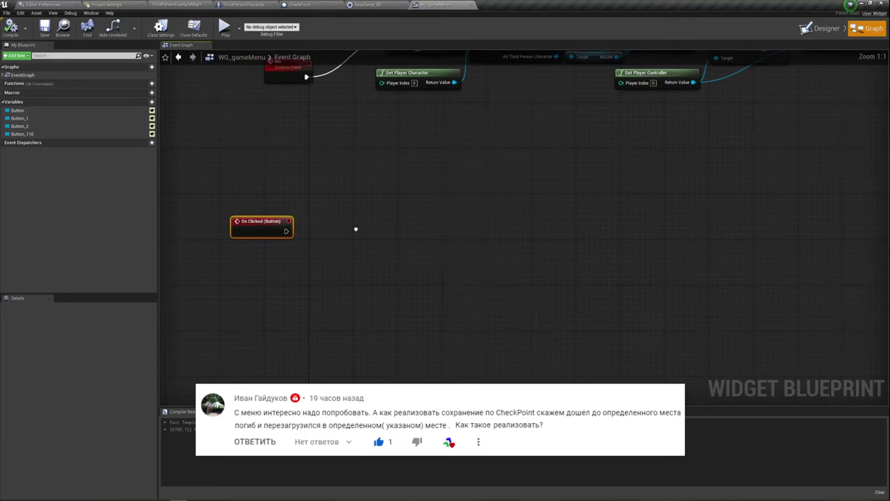
{"action": "right_click_drag", "start_coordinate": [355, 229], "coordinate": [353, 232]}
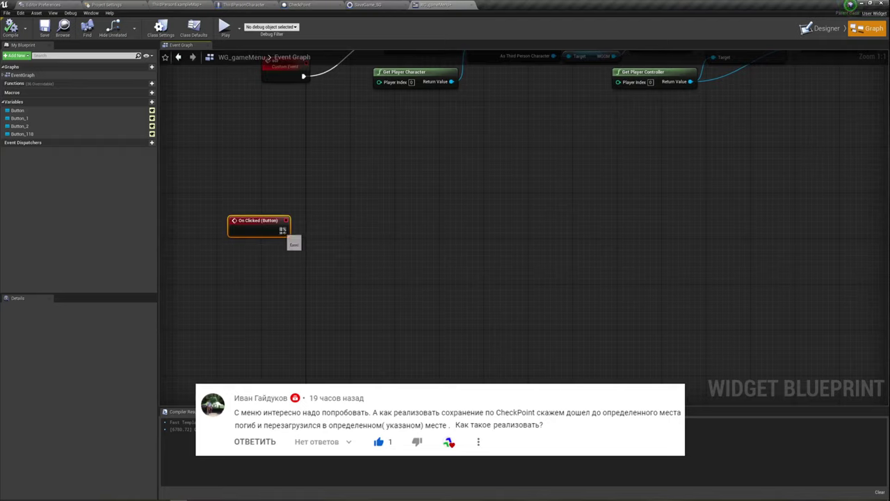
- Wire a Does Save Game Exist node after the On Clicked (Button) event
{"action": "left_click_drag", "start_coordinate": [284, 230], "coordinate": [342, 200]}
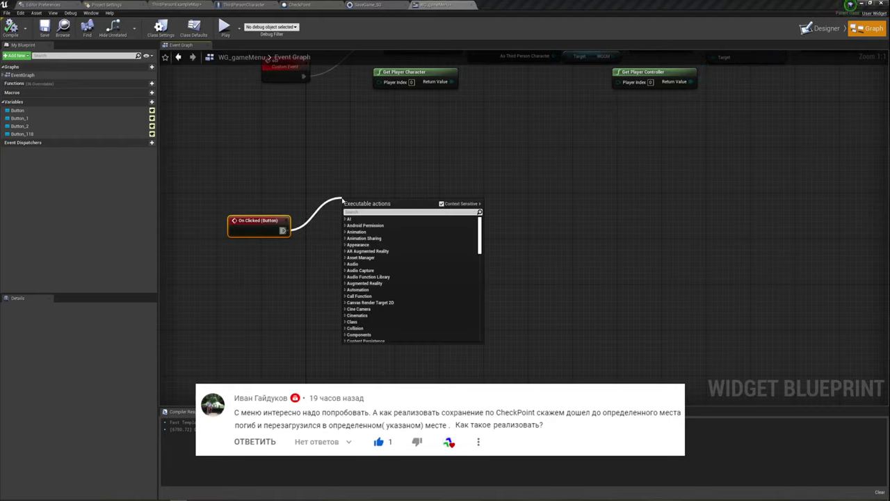
{"action": "type", "text": "do"}
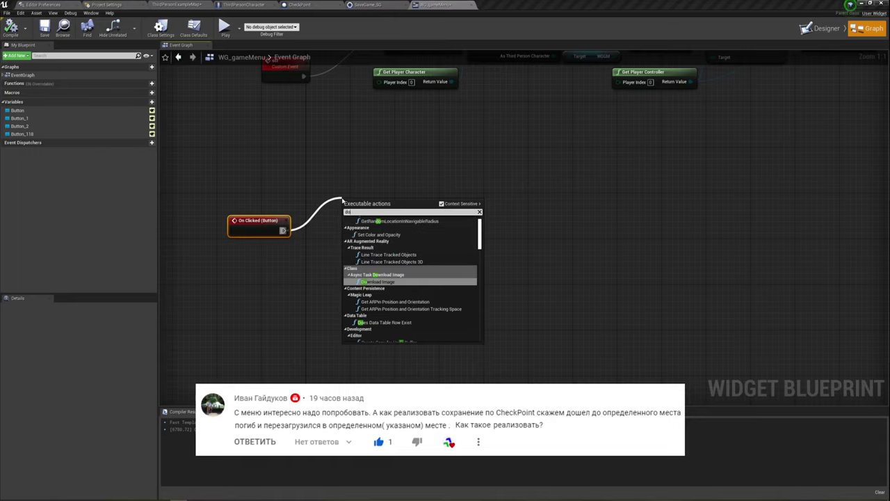
{"action": "type", "text": "es"}
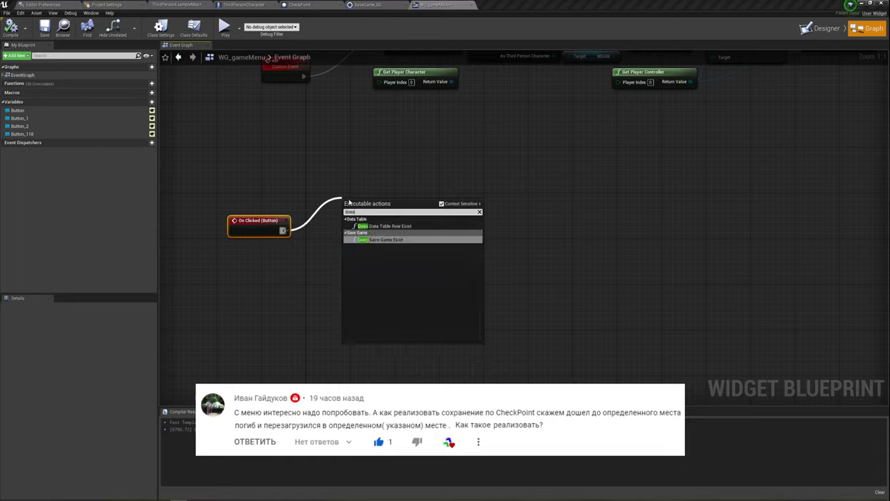
{"action": "left_click", "coordinate": [376, 240]}
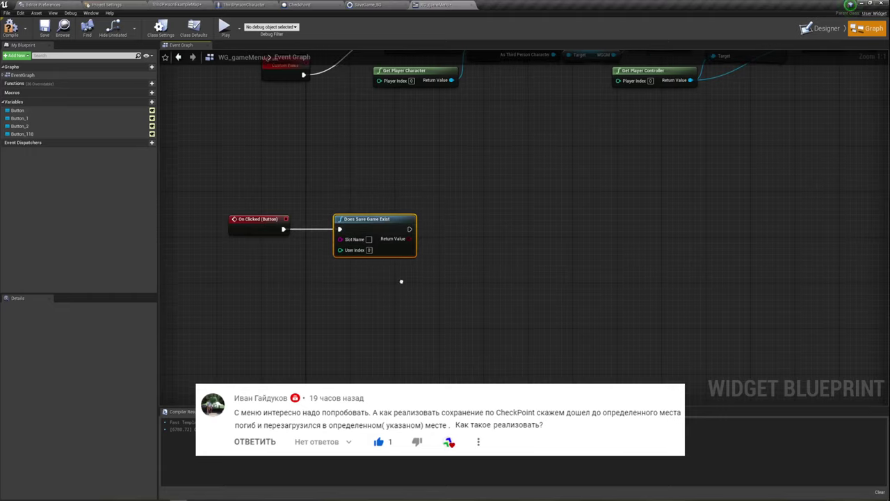
{"action": "scroll", "coordinate": [370, 240], "scroll_direction": "up", "scroll_amount": 1}
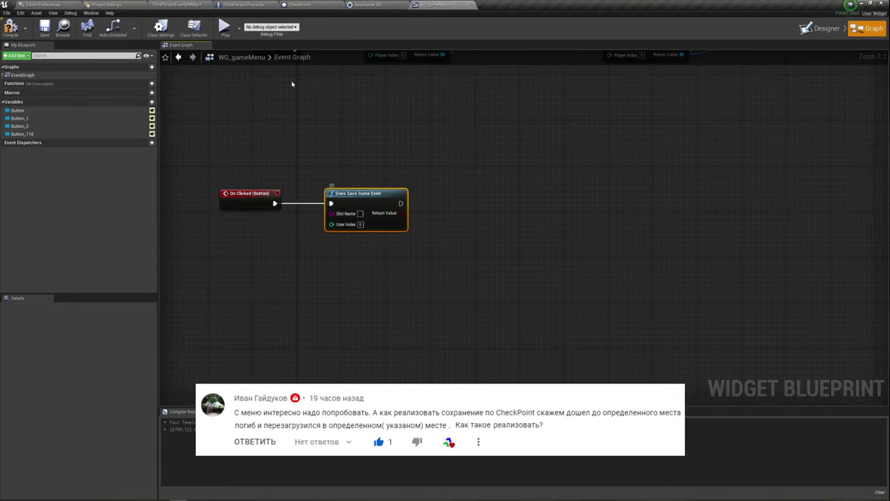
{"action": "left_click", "coordinate": [307, 5]}
{"action": "right_click_drag", "start_coordinate": [341, 239], "coordinate": [417, 230]}
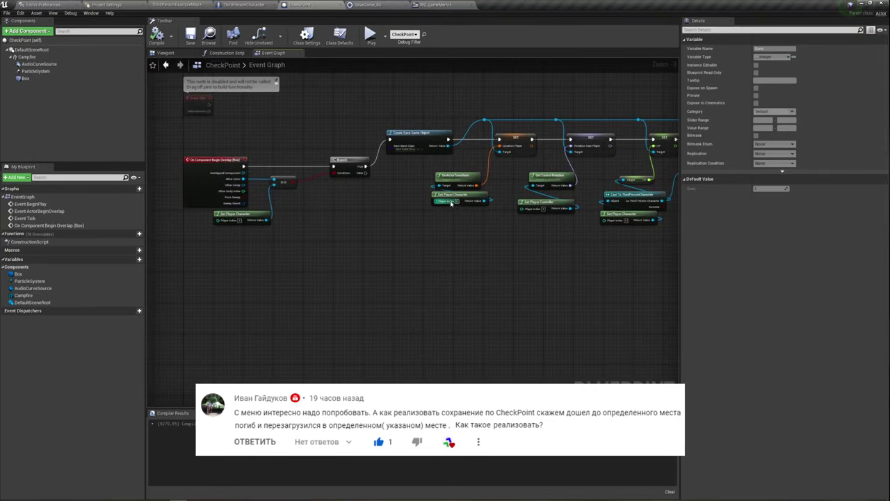
{"action": "scroll", "coordinate": [443, 227], "scroll_direction": "up", "scroll_amount": 1}
{"action": "left_click", "coordinate": [399, 152]}
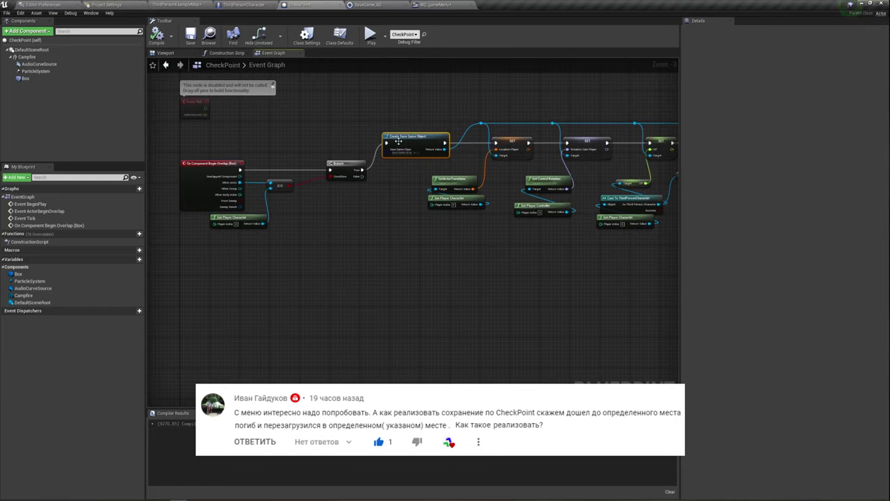
{"action": "right_click_drag", "start_coordinate": [437, 215], "coordinate": [290, 214]}
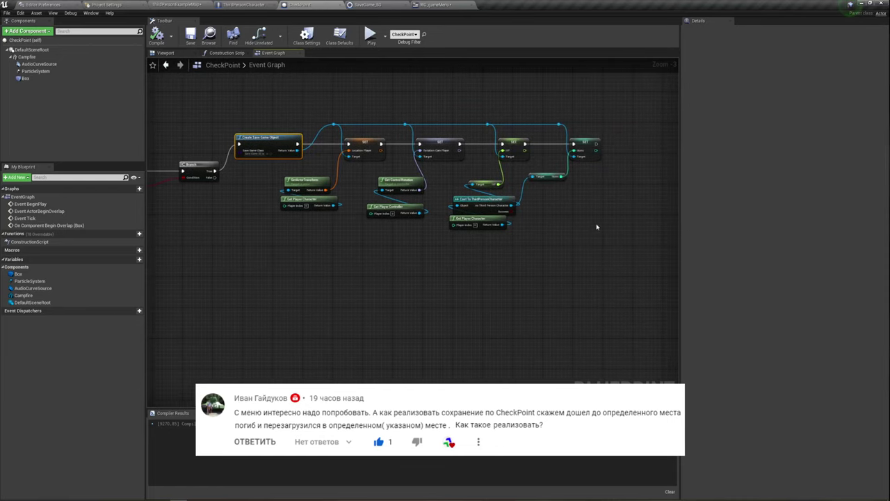
{"action": "right_click_drag", "start_coordinate": [597, 227], "coordinate": [525, 255]}
{"action": "scroll", "coordinate": [544, 186], "scroll_direction": "up", "scroll_amount": 1}
{"action": "right_click_drag", "start_coordinate": [546, 188], "coordinate": [410, 188]}
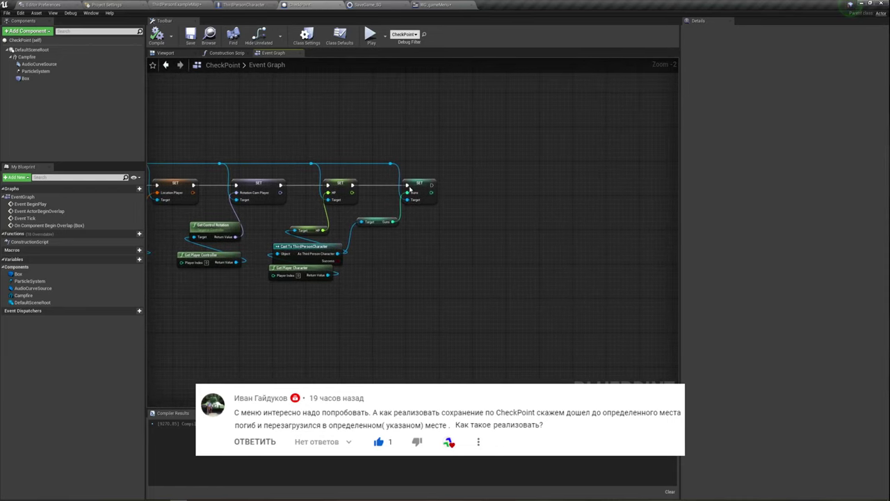
{"action": "left_click_drag", "start_coordinate": [389, 166], "coordinate": [477, 173]}
{"action": "type", "text": "sa"}
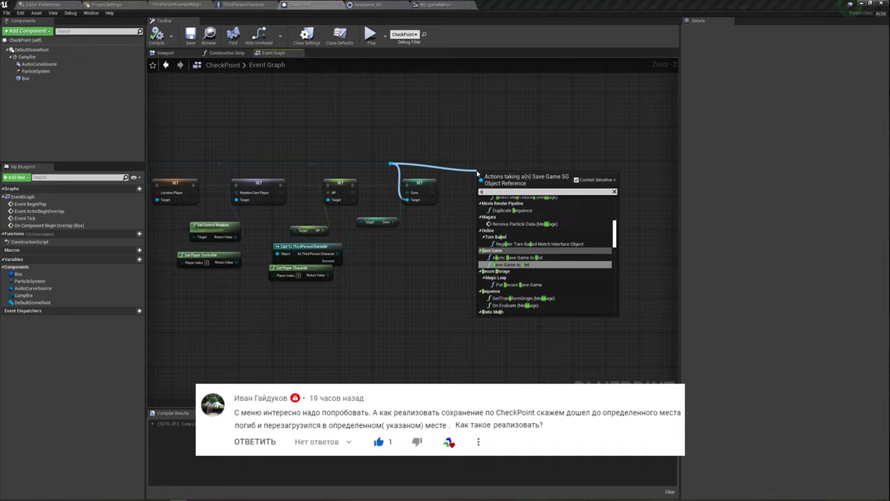
{"action": "type", "text": "ve"}
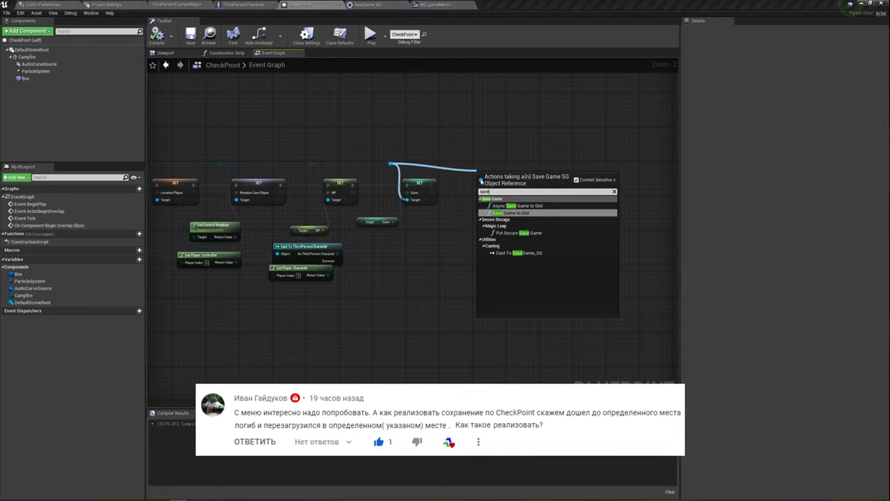
{"action": "left_click", "coordinate": [489, 212]}
{"action": "scroll", "coordinate": [489, 213], "scroll_direction": "up", "scroll_amount": 2}
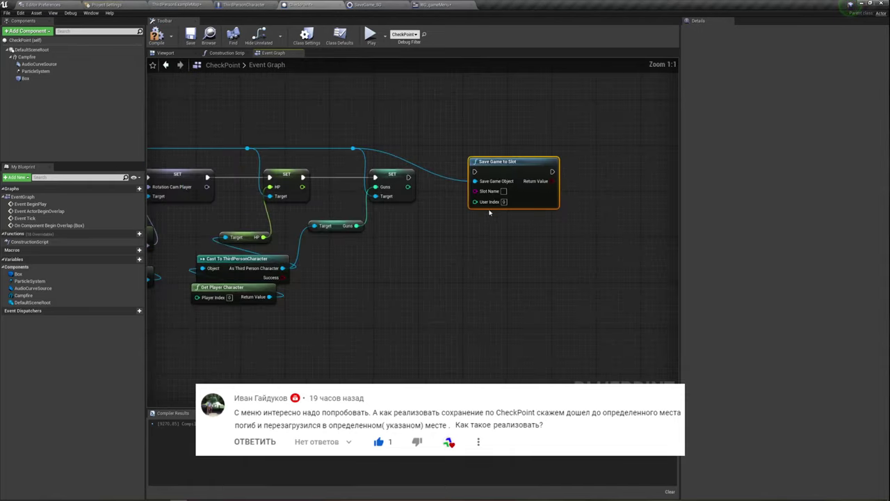
{"action": "left_click_drag", "start_coordinate": [408, 177], "coordinate": [474, 171]}
{"action": "double_click", "coordinate": [421, 168]}
{"action": "left_click_drag", "start_coordinate": [421, 168], "coordinate": [450, 157]}
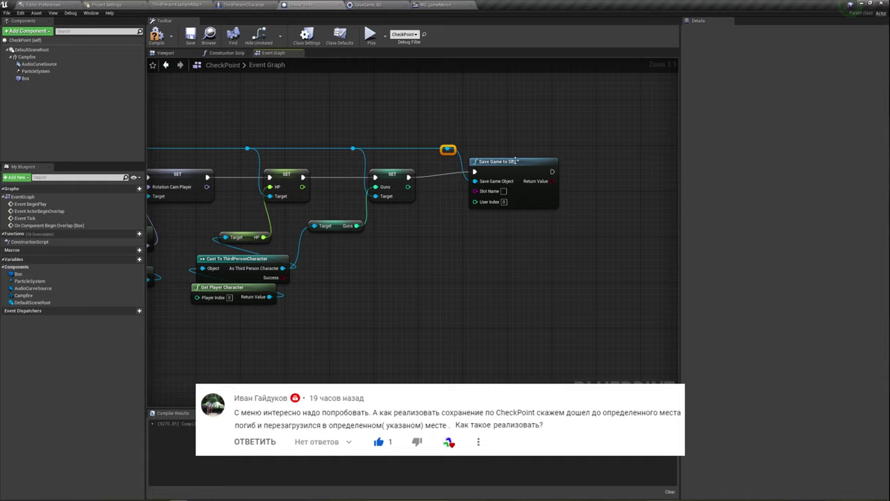
{"action": "left_click_drag", "start_coordinate": [515, 160], "coordinate": [516, 166]}
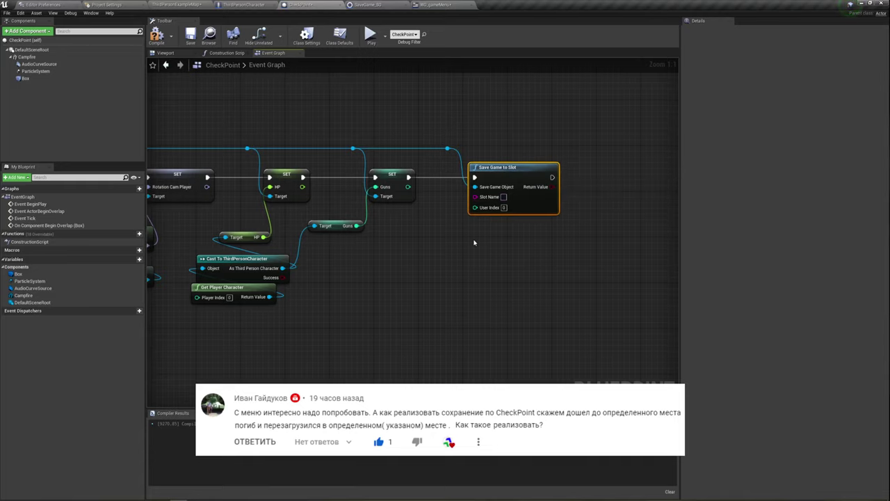
{"action": "right_click_drag", "start_coordinate": [473, 242], "coordinate": [421, 263]}
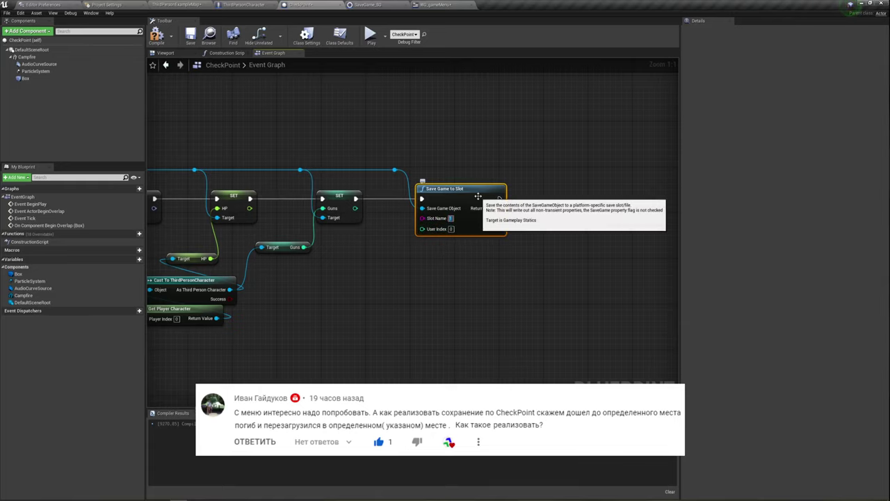
{"action": "mouse_move", "coordinate": [450, 233]}
{"action": "right_mouse_down"}
{"action": "mouse_move", "coordinate": [456, 214]}
{"action": "mouse_move", "coordinate": [511, 247]}
{"action": "mouse_move", "coordinate": [482, 212]}
{"action": "right_mouse_up"}
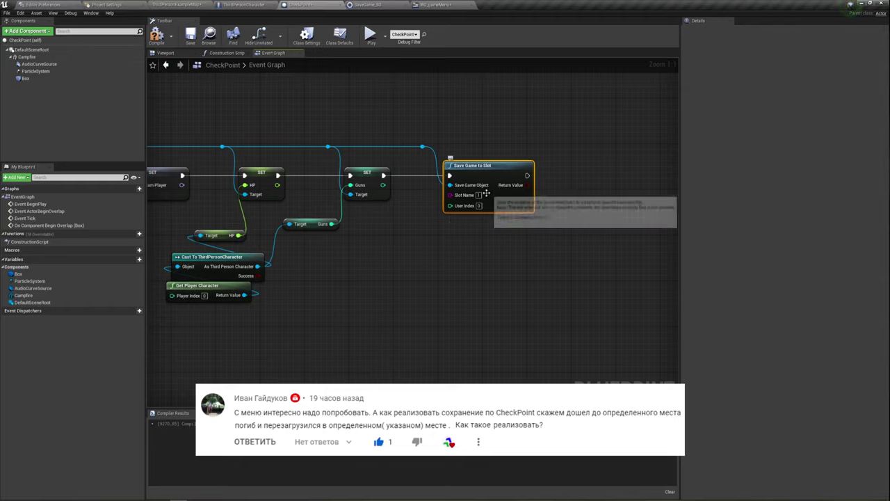
{"action": "right_click_drag", "start_coordinate": [471, 240], "coordinate": [512, 266]}
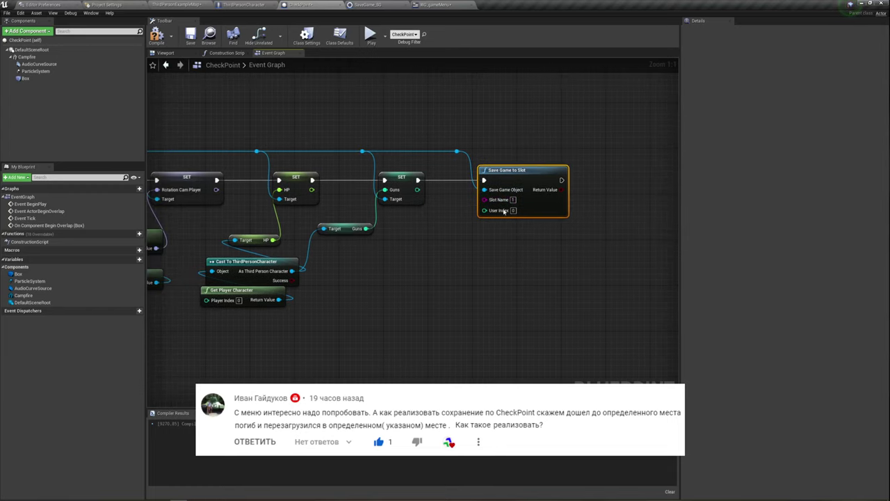
{"action": "right_click_drag", "start_coordinate": [410, 274], "coordinate": [442, 275]}
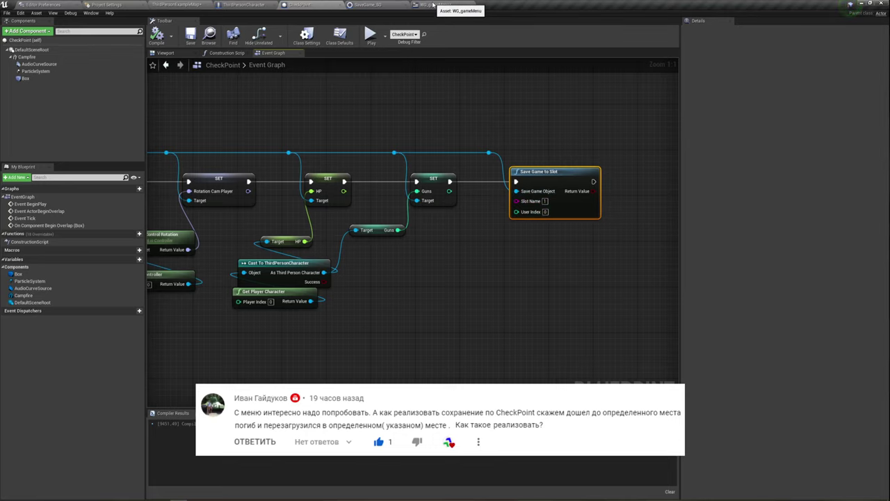
- Add a Branch on the Does Save Game Exist result, then search 'load sav' off its True output
{"action": "left_click", "coordinate": [434, 5]}
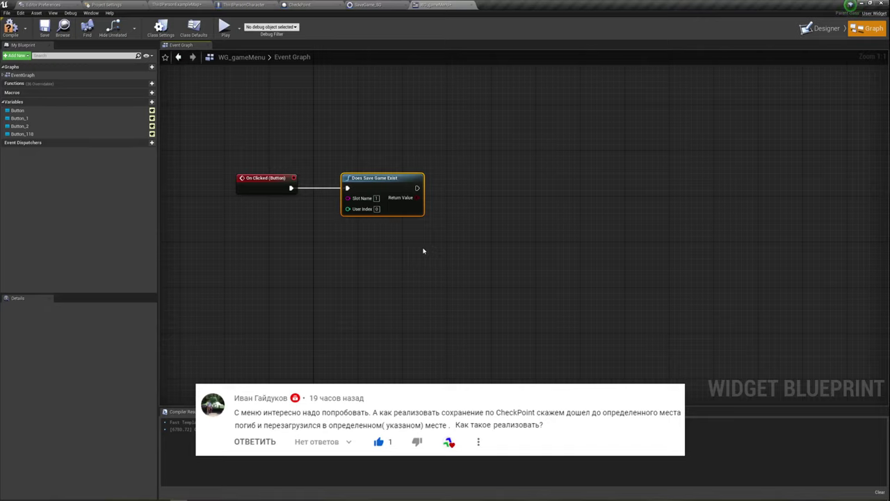
{"action": "left_click_drag", "start_coordinate": [417, 205], "coordinate": [446, 202]}
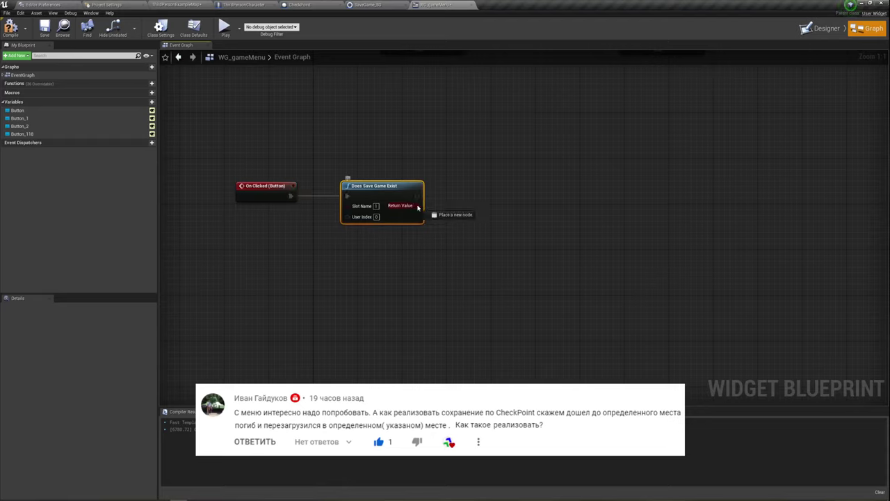
{"action": "type", "text": "br"}
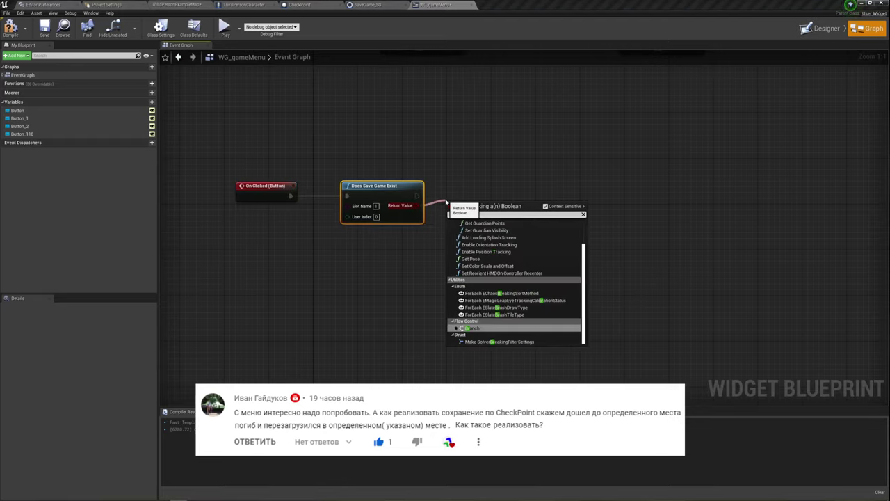
{"action": "left_click", "coordinate": [480, 327]}
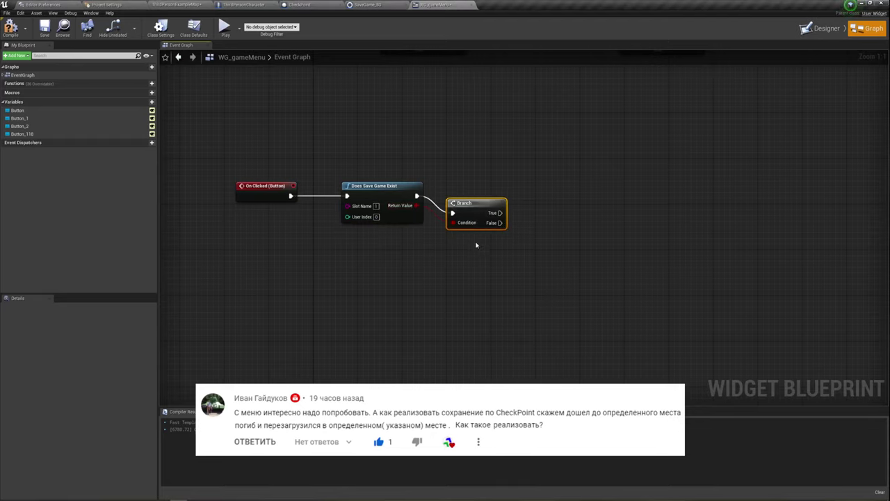
{"action": "left_click_drag", "start_coordinate": [465, 204], "coordinate": [448, 187]}
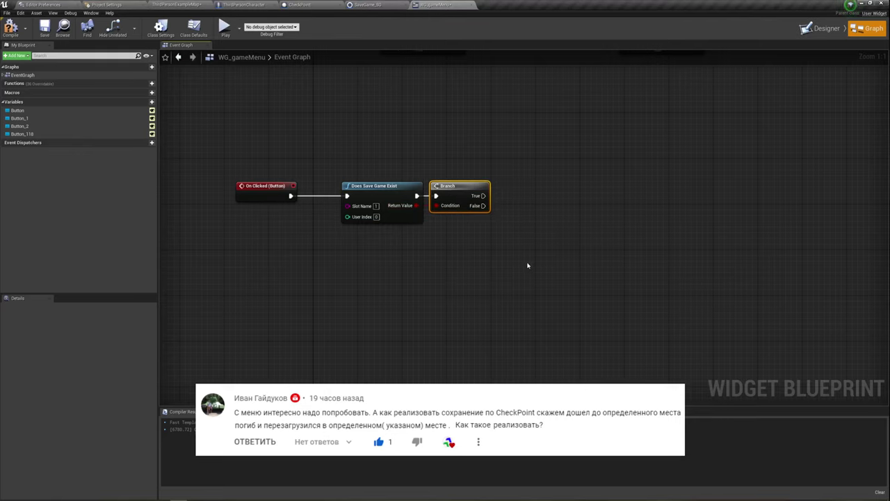
{"action": "right_click_drag", "start_coordinate": [529, 265], "coordinate": [471, 275]}
{"action": "left_click_drag", "start_coordinate": [427, 207], "coordinate": [466, 175]}
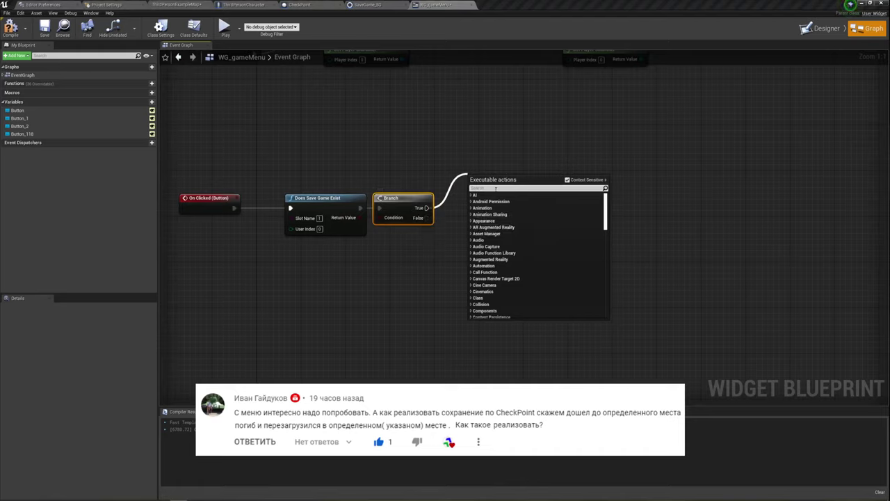
{"action": "type", "text": "load"}
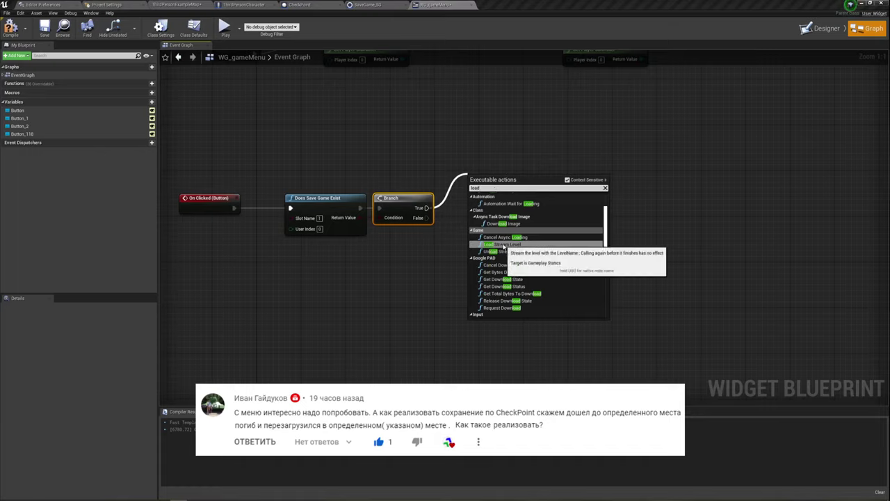
{"action": "type", "text": " sav"}
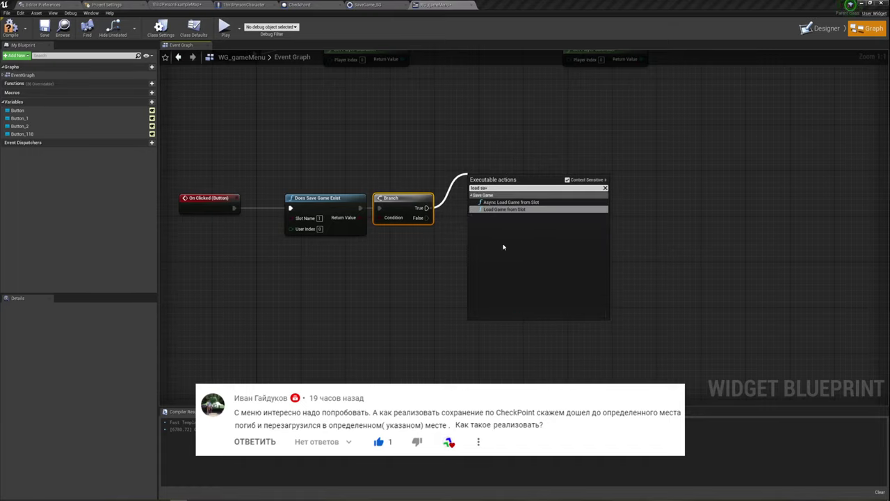
- Add a Load Game from Slot node on the Branch's True output
{"action": "left_click", "coordinate": [515, 209]}
{"action": "left_click_drag", "start_coordinate": [506, 202], "coordinate": [497, 180]}
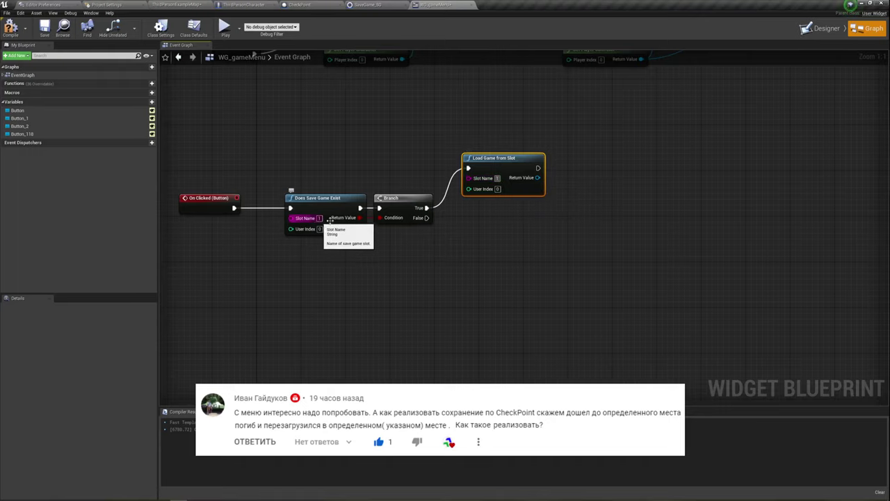
{"action": "right_click_drag", "start_coordinate": [455, 247], "coordinate": [437, 206]}
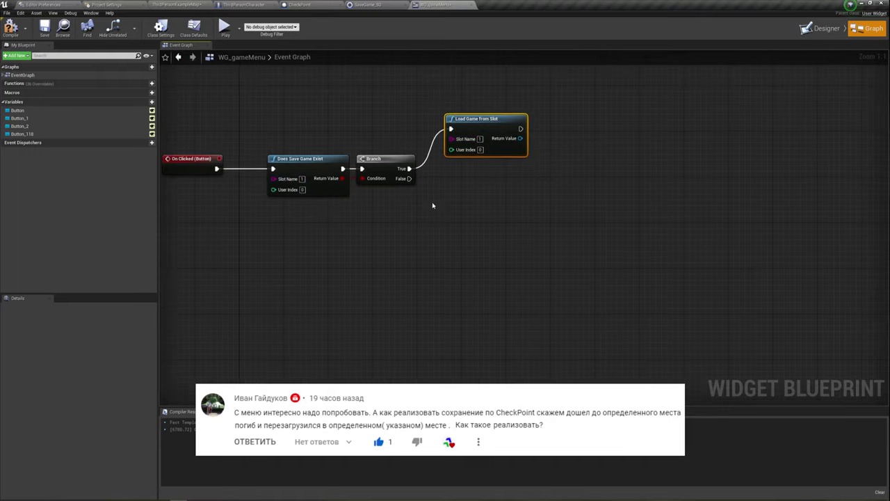
- Add an Open Level node on the False output, then return to the ThirdPersonExampleMap level editor
{"action": "left_click_drag", "start_coordinate": [409, 179], "coordinate": [459, 215]}
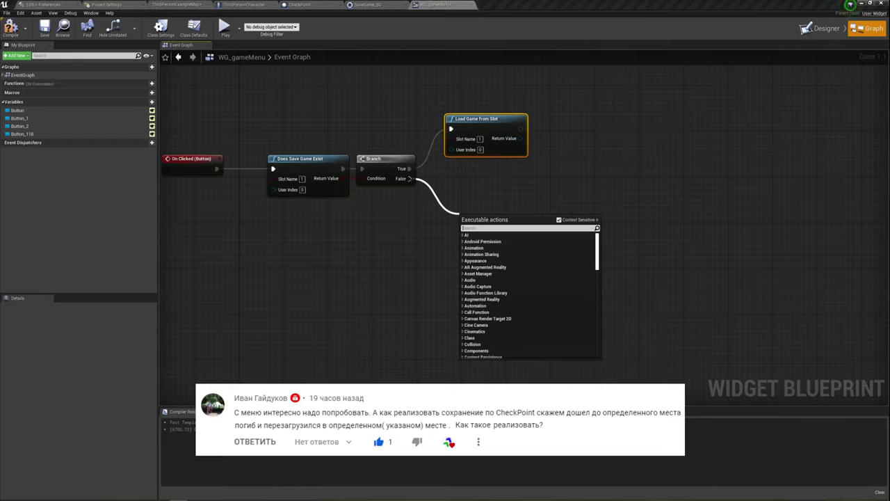
{"action": "key", "text": "Escape"}
{"action": "left_click_drag", "start_coordinate": [409, 178], "coordinate": [446, 225]}
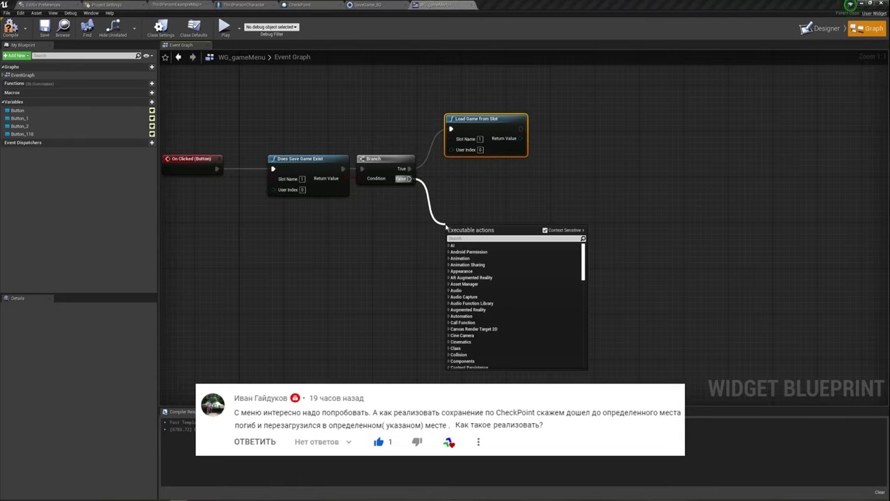
{"action": "type", "text": "сбр"}
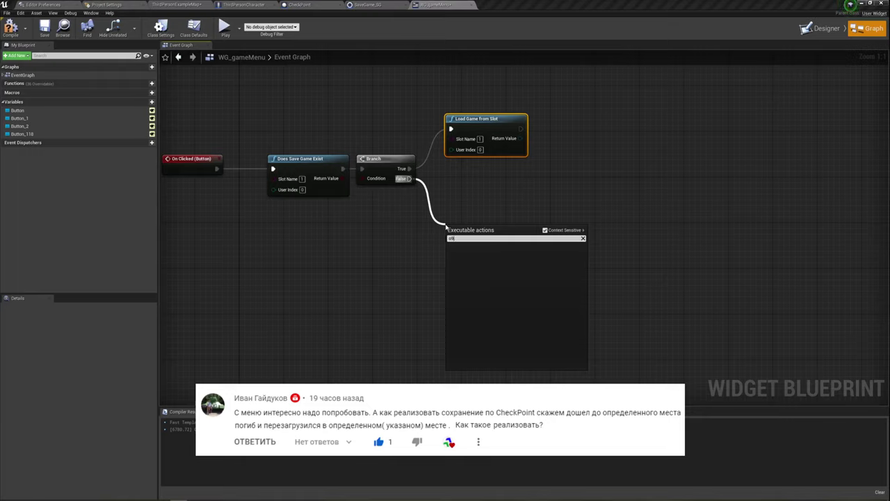
{"action": "key", "text": "BackSpace"}
{"action": "key", "text": "BackSpace"}
{"action": "type", "text": "open"}
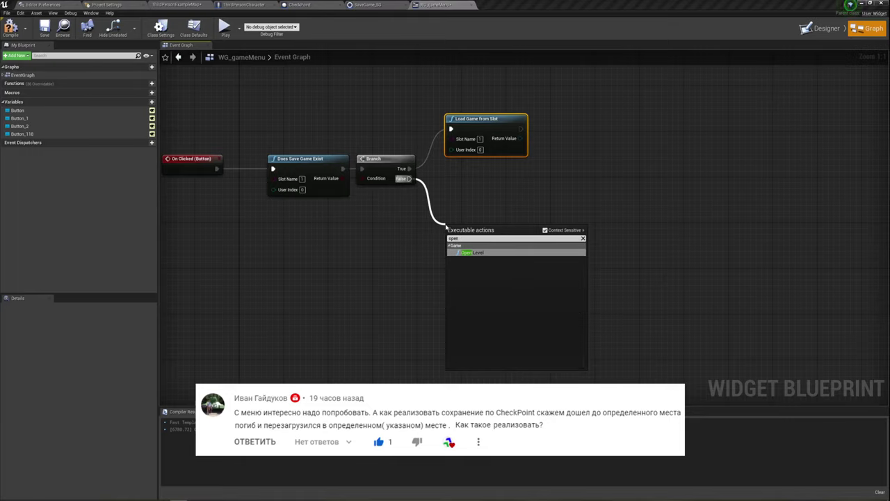
{"action": "key", "text": "Return"}
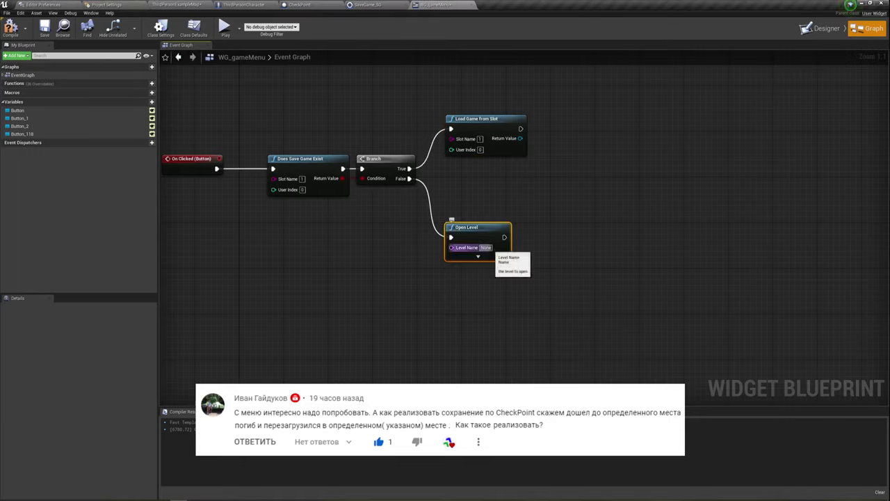
{"action": "mouse_move", "coordinate": [599, 236]}
{"action": "right_mouse_down"}
{"action": "mouse_move", "coordinate": [544, 231]}
{"action": "mouse_move", "coordinate": [525, 266]}
{"action": "right_mouse_up"}
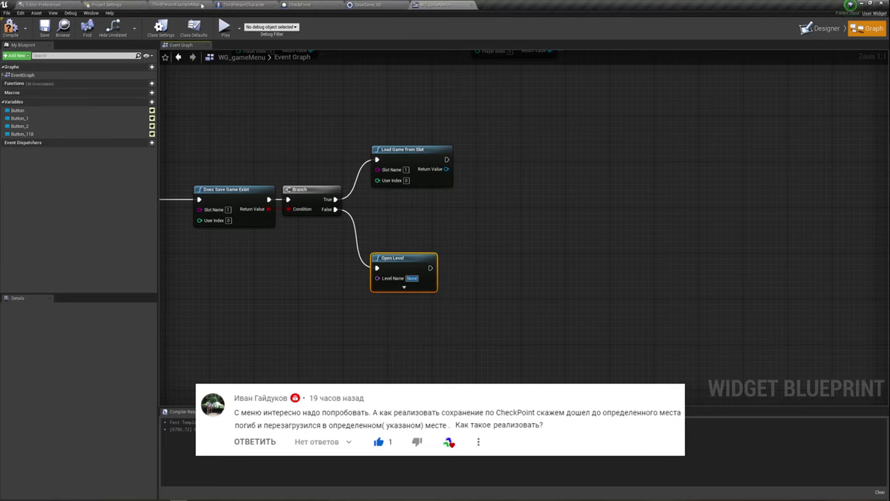
{"action": "left_click", "coordinate": [201, 4]}
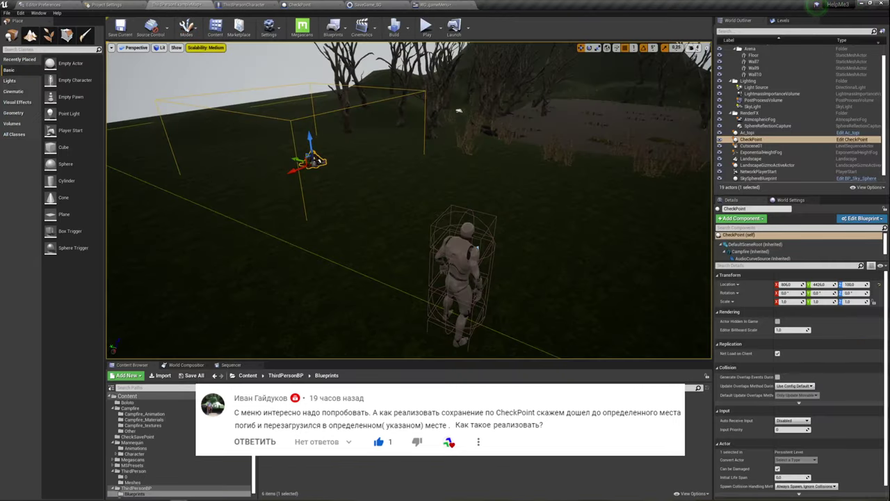
- Select and copy the ThirdPersonExampleMap asset in ThirdPersonBP > Maps
{"action": "left_click", "coordinate": [248, 375]}
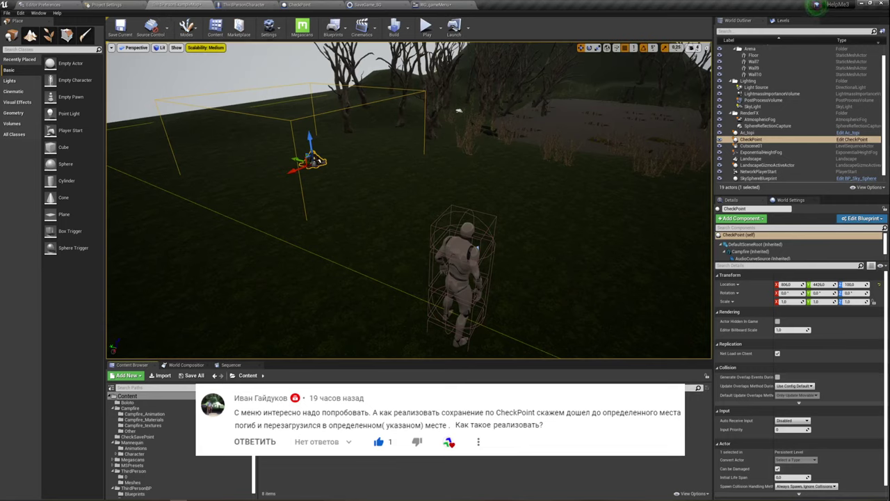
{"action": "left_click", "coordinate": [136, 487]}
{"action": "double_click", "coordinate": [281, 414]}
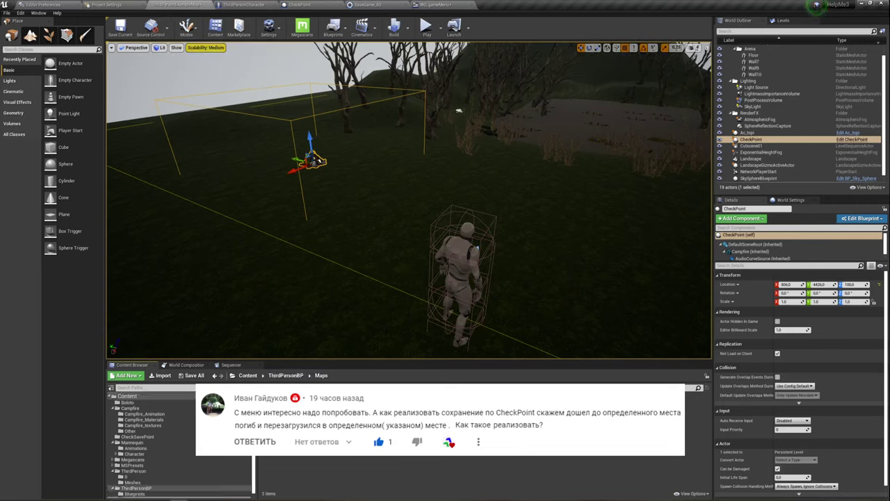
{"action": "left_click", "coordinate": [274, 452]}
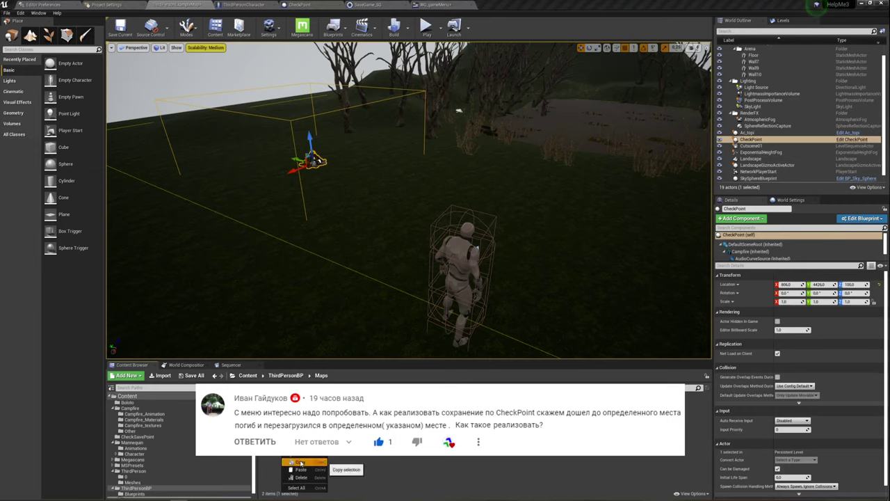
- Paste ThirdPersonExampleMap into the Open Level node's Level Name
{"action": "left_click", "coordinate": [450, 5]}
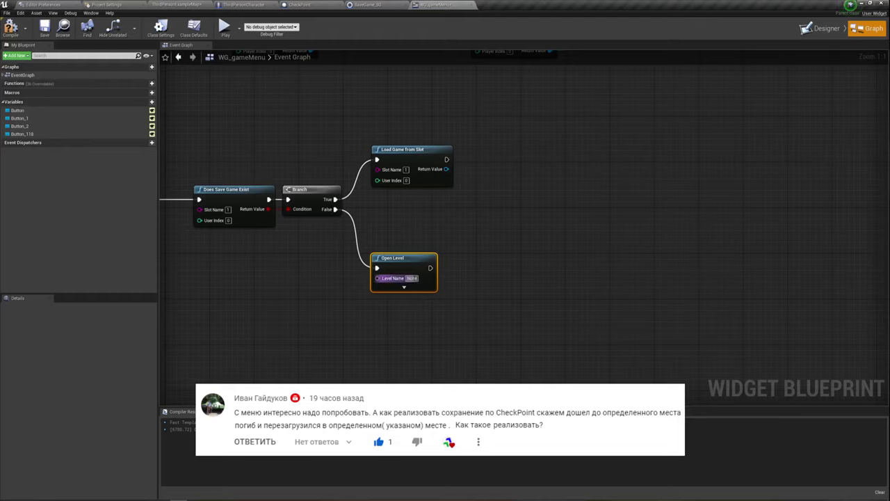
{"action": "left_click", "coordinate": [412, 279]}
{"action": "key", "text": "ctrl+v"}
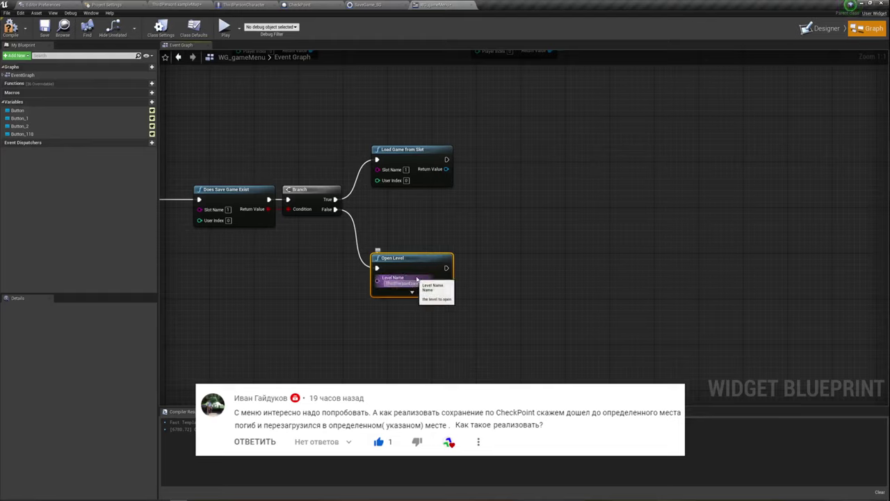
{"action": "left_click", "coordinate": [494, 286]}
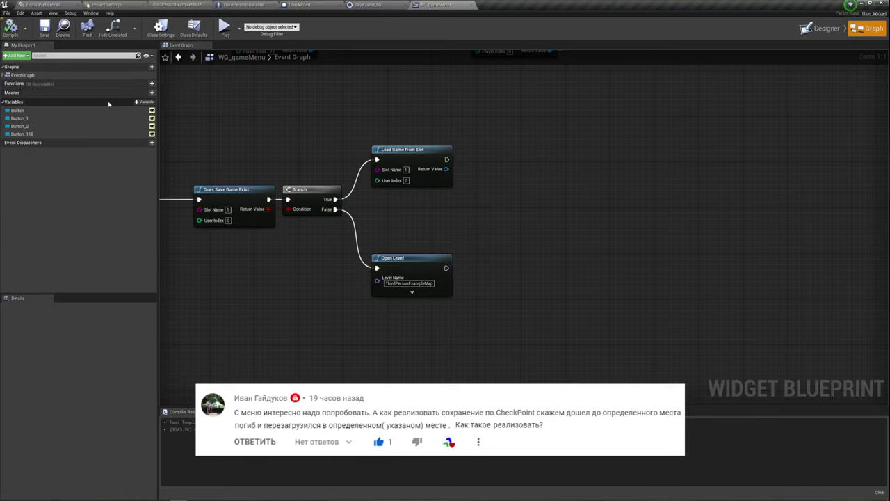
{"action": "right_click_drag", "start_coordinate": [413, 199], "coordinate": [404, 212]}
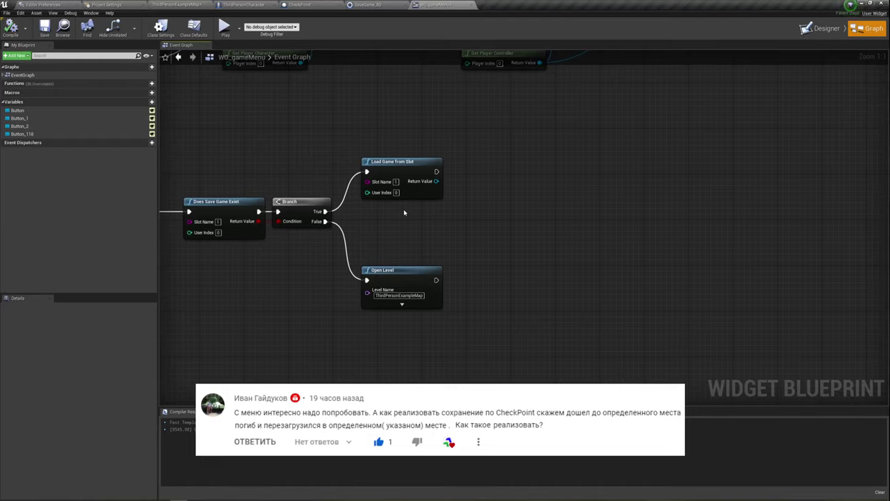
- Cast Load Game from Slot's return value to SaveGame_SG and place the cast beside it
{"action": "left_click", "coordinate": [383, 163]}
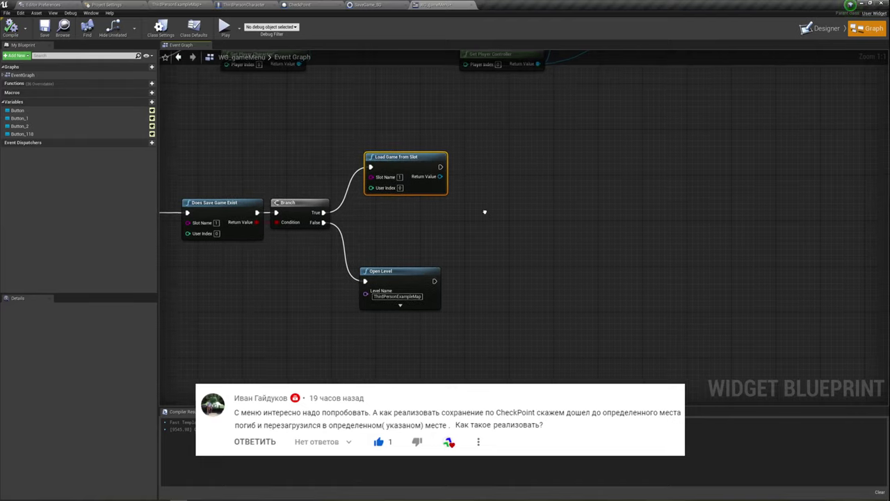
{"action": "right_click_drag", "start_coordinate": [450, 180], "coordinate": [392, 207]}
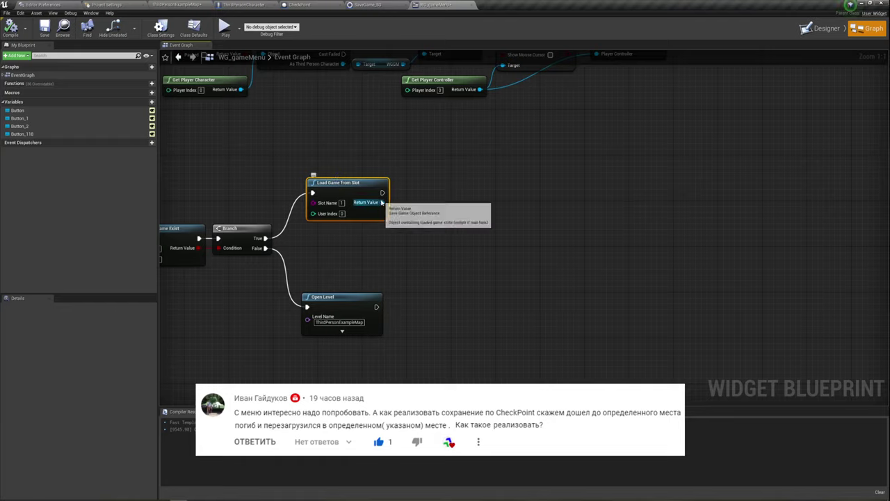
{"action": "mouse_move", "coordinate": [330, 161]}
{"action": "left_mouse_down"}
{"action": "mouse_move", "coordinate": [351, 213]}
{"action": "mouse_move", "coordinate": [413, 202]}
{"action": "left_mouse_up"}
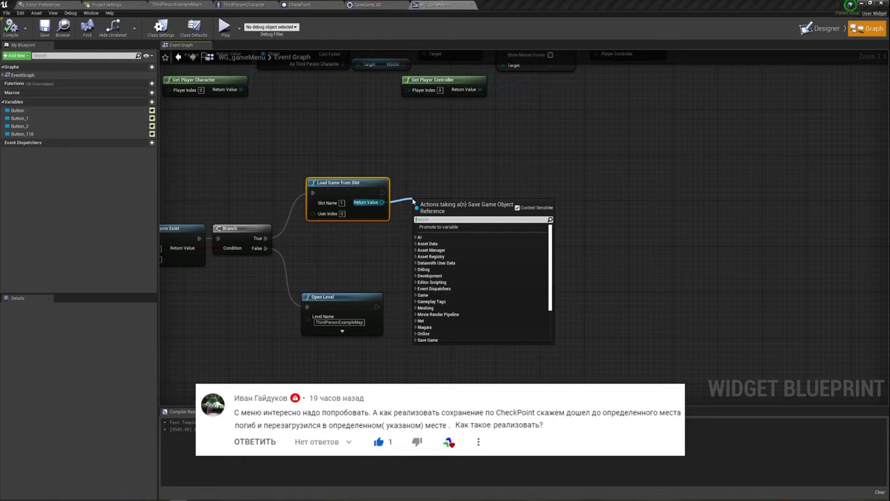
{"action": "type", "text": "cast"}
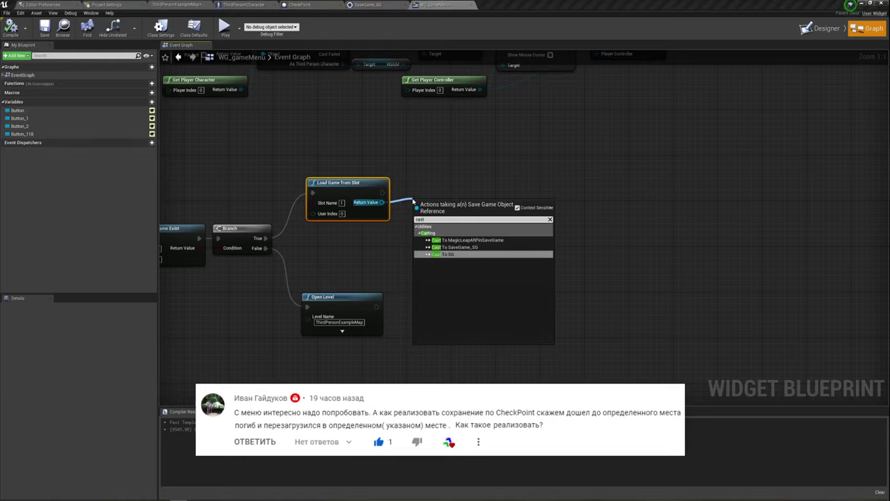
{"action": "left_click", "coordinate": [444, 248]}
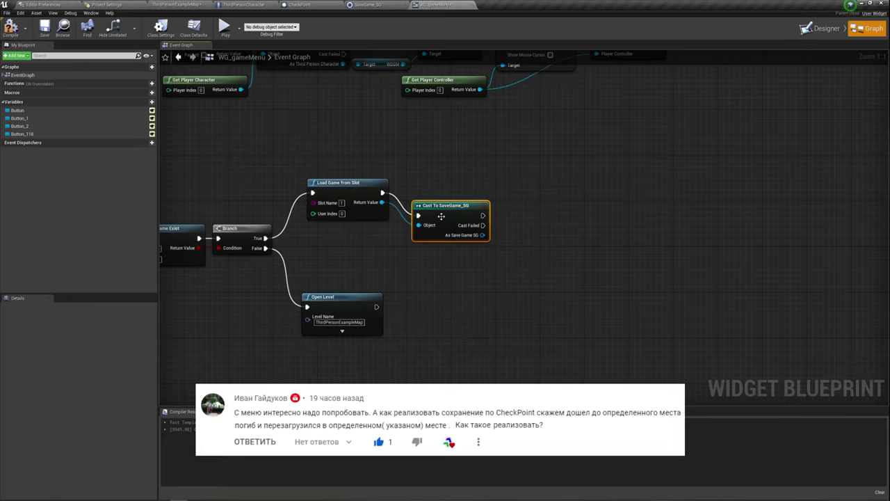
{"action": "left_click_drag", "start_coordinate": [441, 216], "coordinate": [424, 193]}
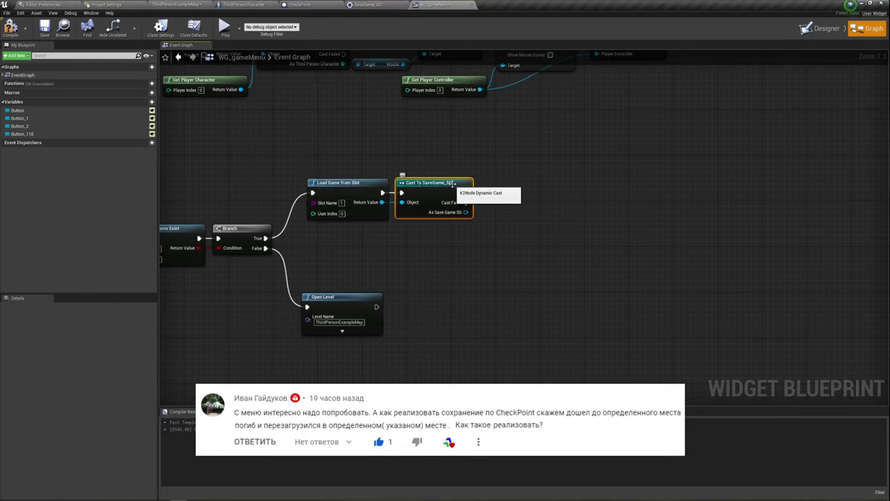
{"action": "mouse_move", "coordinate": [451, 247]}
{"action": "right_mouse_down"}
{"action": "mouse_move", "coordinate": [402, 250]}
{"action": "mouse_move", "coordinate": [402, 237]}
{"action": "right_mouse_up"}
{"action": "left_click_drag", "start_coordinate": [379, 220], "coordinate": [437, 221]}
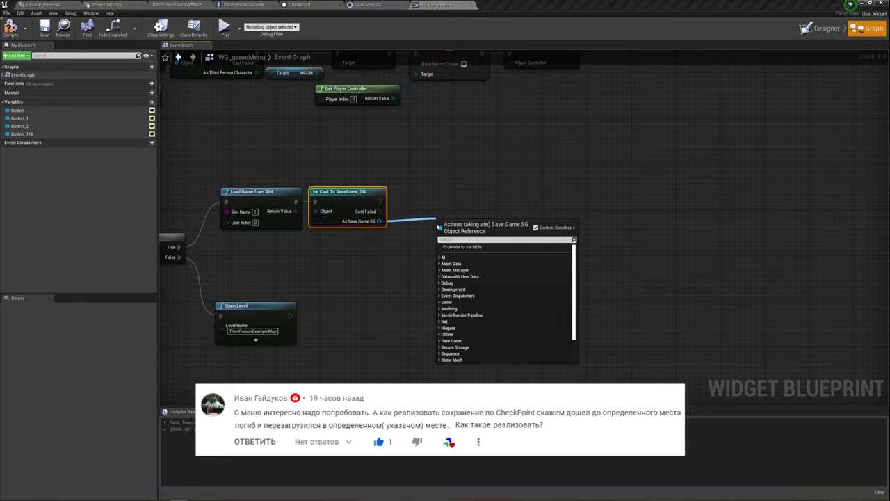
- Review the types of SaveGame_SG's saved variables, such as LocationPlayer and RotationCamPlayer
{"action": "left_click", "coordinate": [369, 5]}
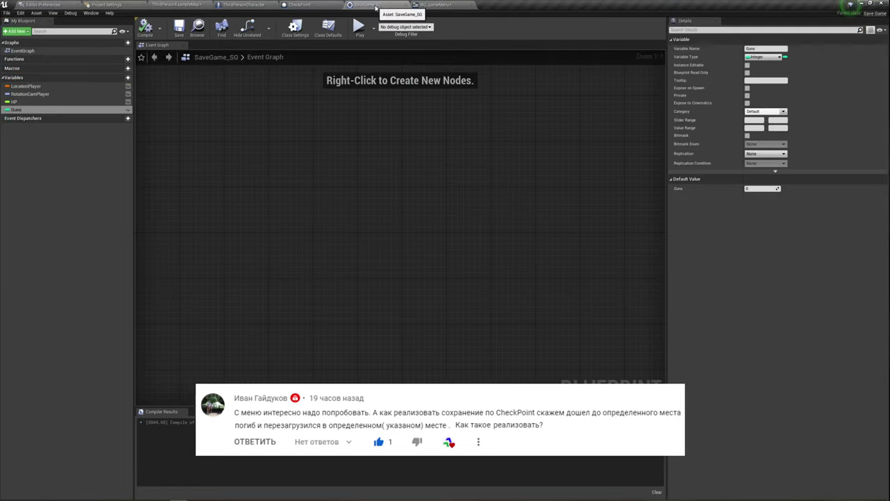
{"action": "left_click", "coordinate": [28, 87]}
{"action": "left_click", "coordinate": [28, 94]}
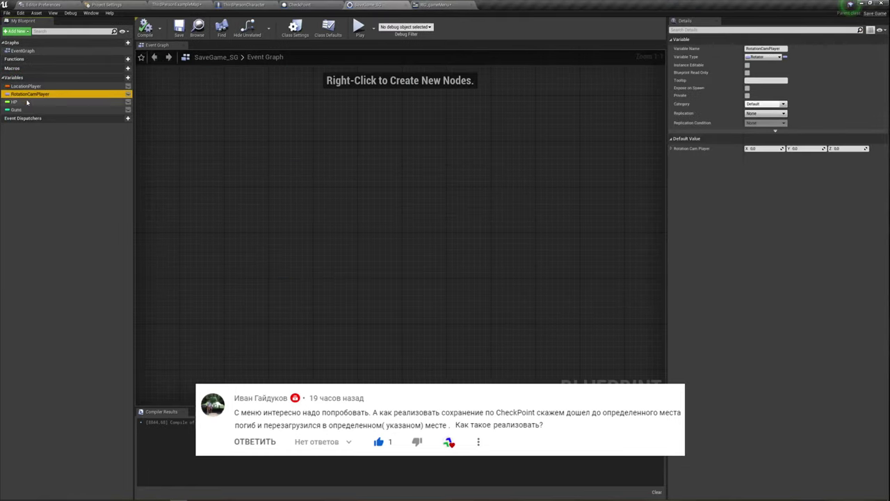
{"action": "left_click", "coordinate": [23, 101]}
{"action": "left_click", "coordinate": [25, 109]}
{"action": "left_click", "coordinate": [28, 86]}
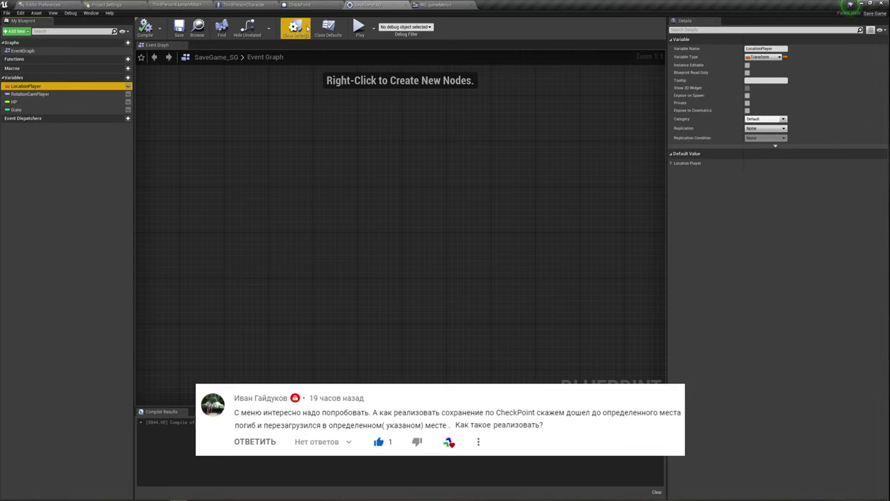
{"action": "left_click", "coordinate": [433, 5]}
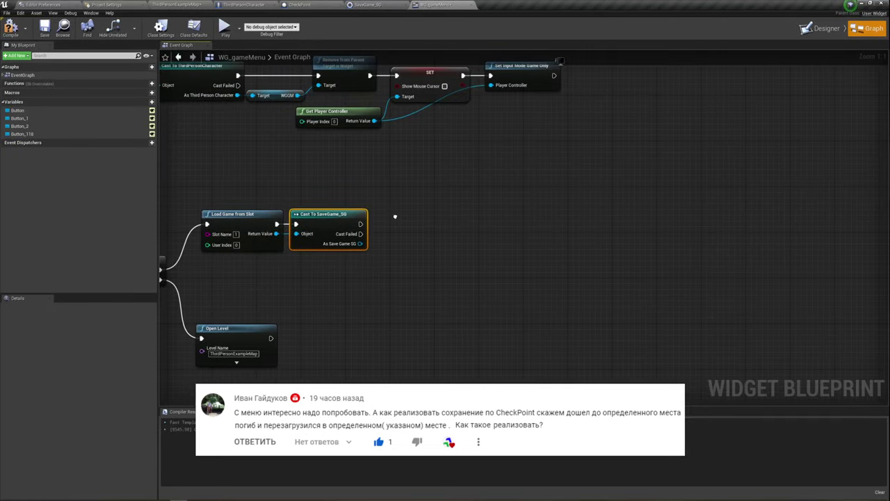
- Add Location Player and Rotation Cam Player getters from the cast save game
{"action": "left_click_drag", "start_coordinate": [359, 242], "coordinate": [388, 240]}
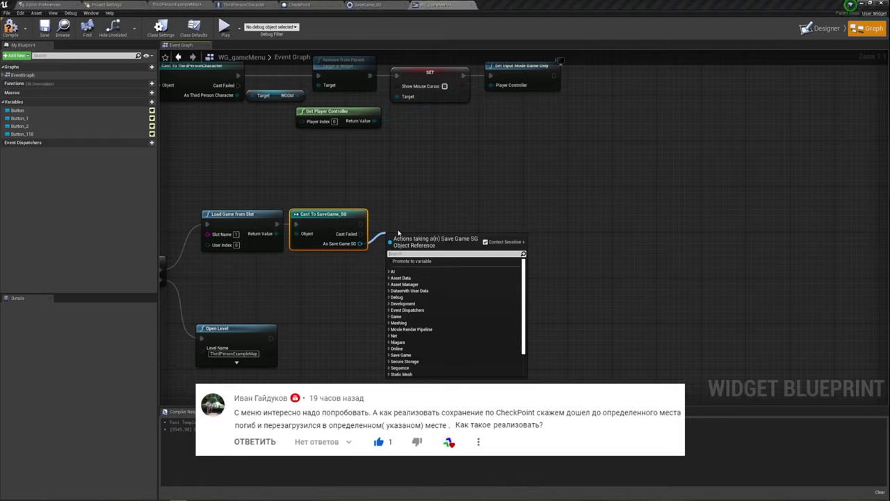
{"action": "type", "text": "get"}
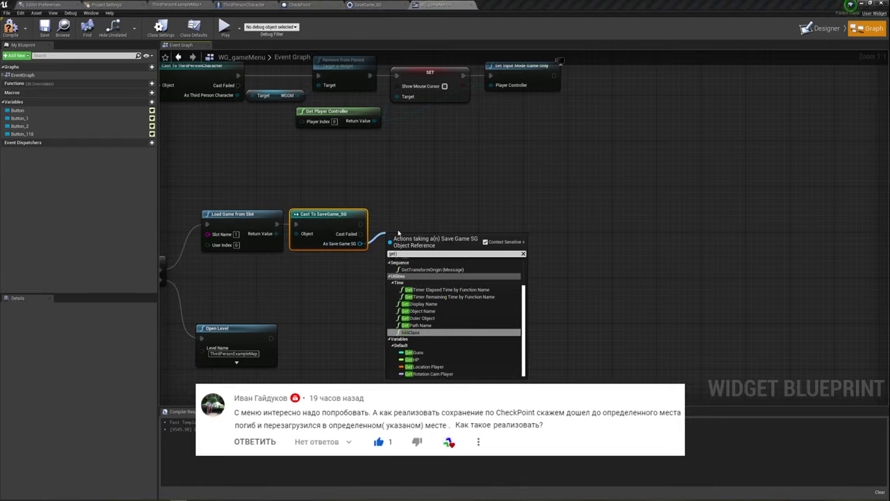
{"action": "type", "text": " lo"}
{"action": "key", "text": "Return"}
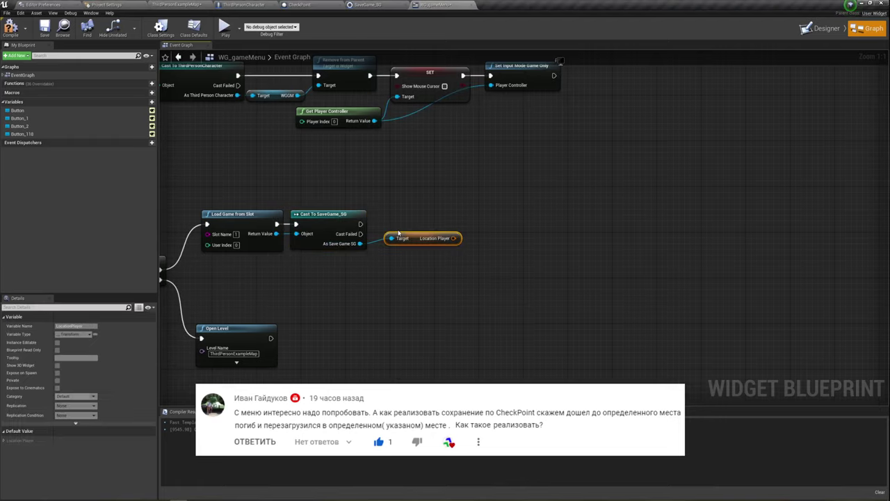
{"action": "left_click_drag", "start_coordinate": [360, 244], "coordinate": [393, 274]}
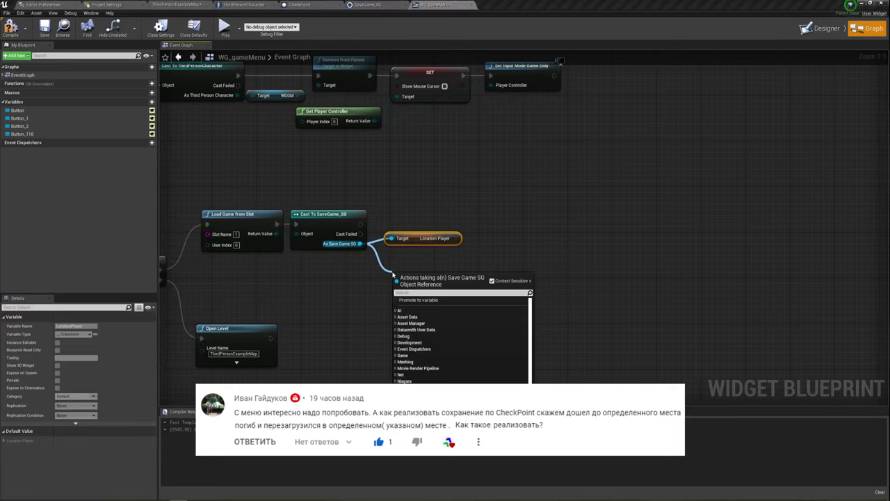
{"action": "type", "text": "get"}
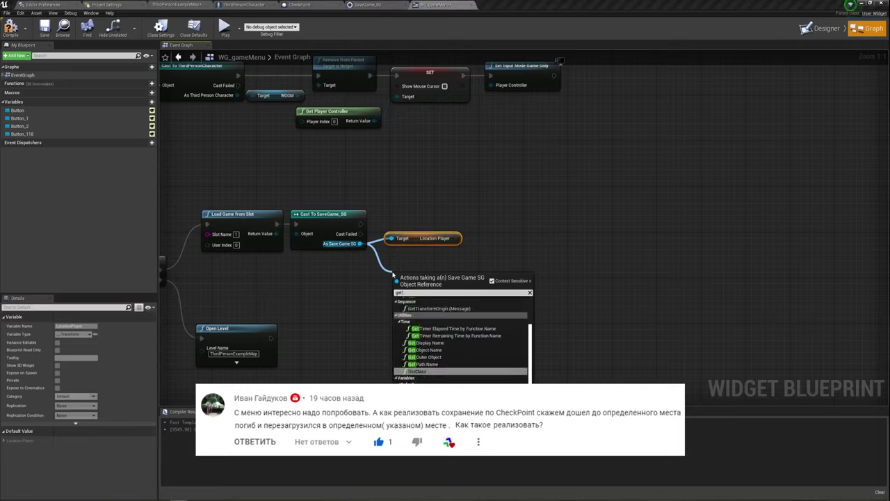
{"action": "type", "text": " ro"}
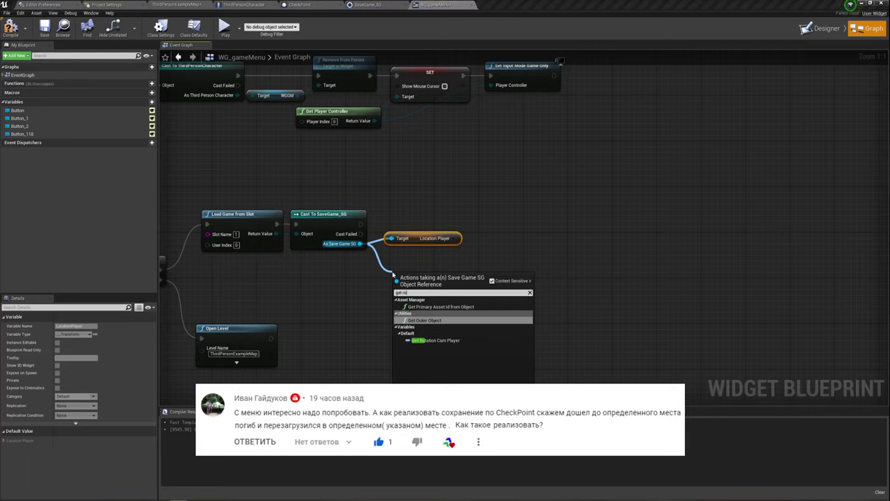
{"action": "left_click", "coordinate": [435, 340]}
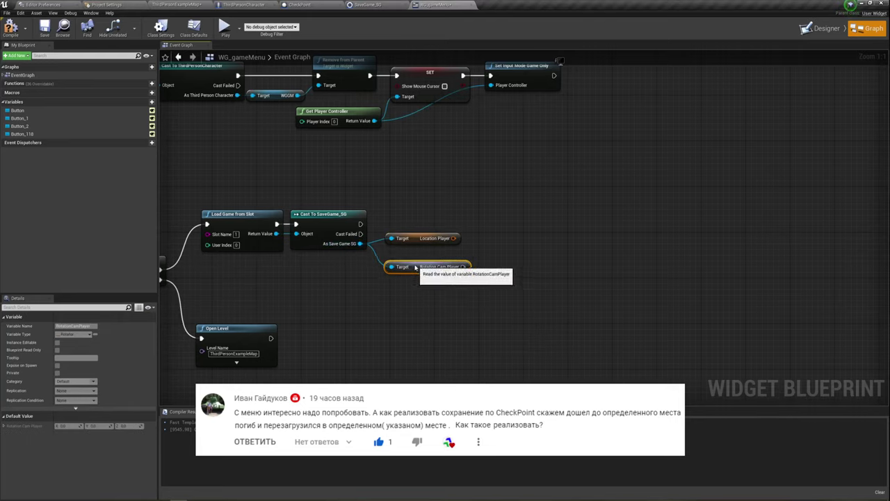
{"action": "left_click_drag", "start_coordinate": [415, 267], "coordinate": [581, 278]}
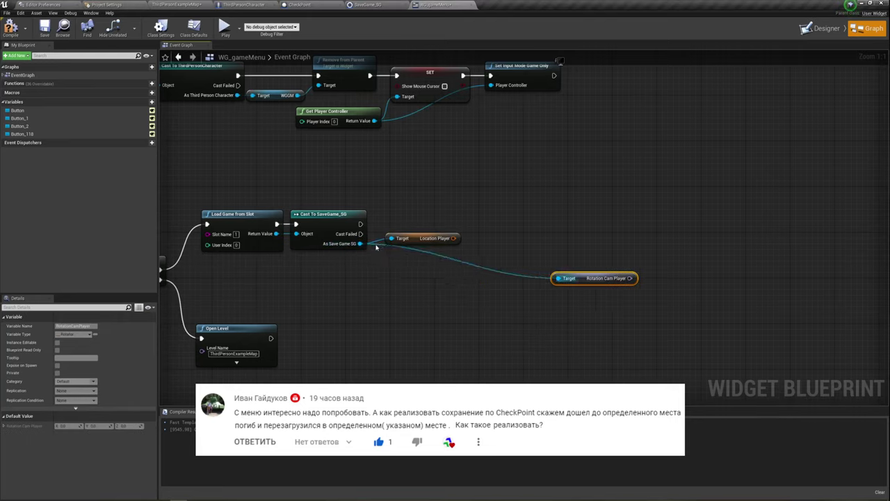
- Add HP and Guns getters from the cast save game, placing Guns below HP
{"action": "left_click_drag", "start_coordinate": [360, 244], "coordinate": [602, 322]}
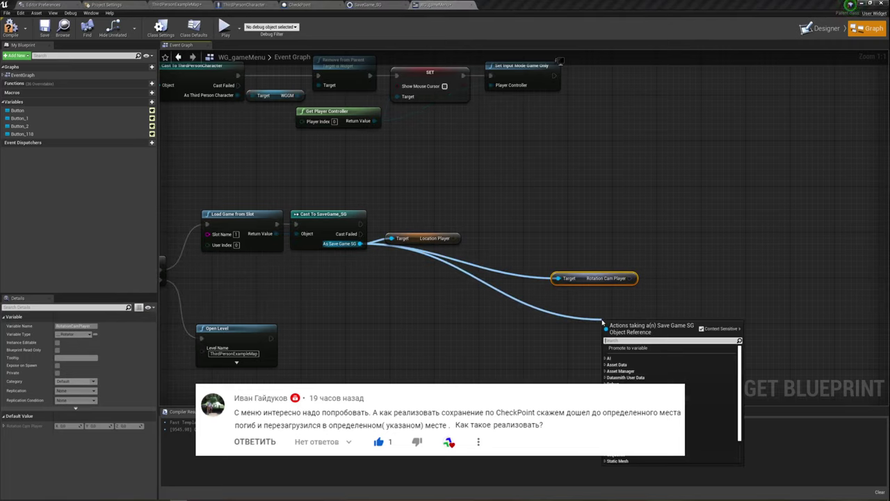
{"action": "type", "text": "get hp"}
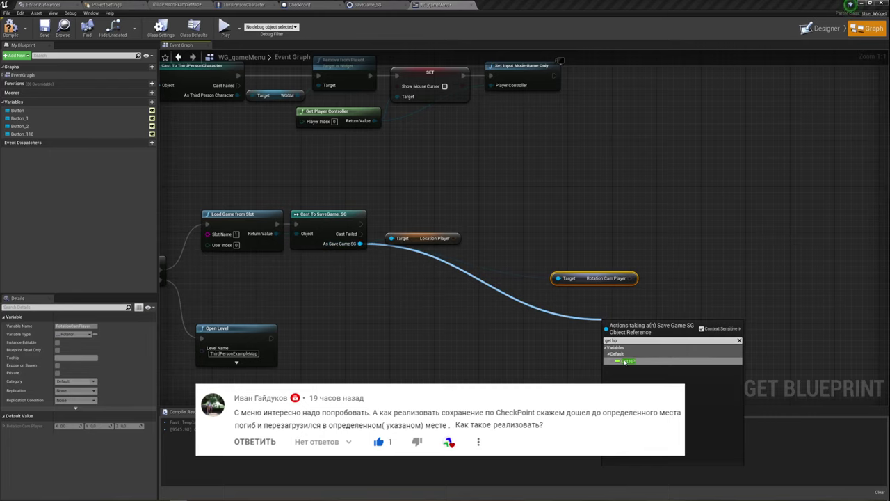
{"action": "left_click", "coordinate": [625, 361]}
{"action": "right_click_drag", "start_coordinate": [541, 334], "coordinate": [468, 297]}
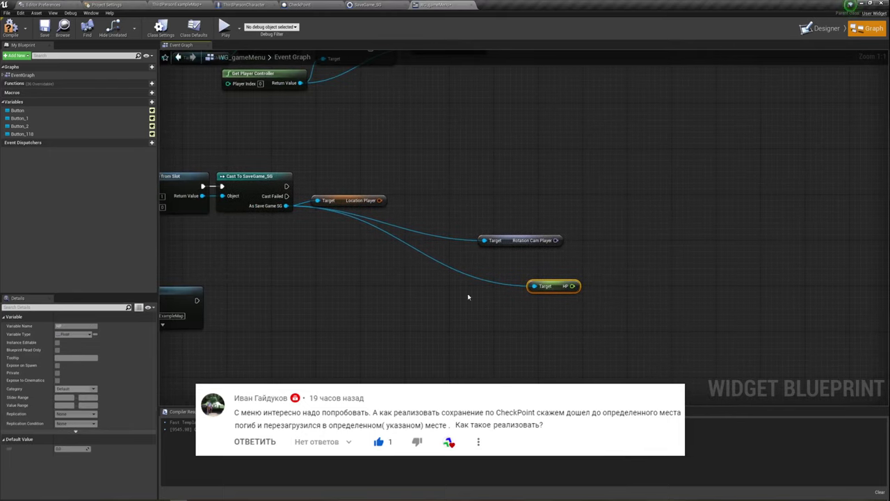
{"action": "left_click_drag", "start_coordinate": [285, 206], "coordinate": [336, 273]}
{"action": "type", "text": "ge"}
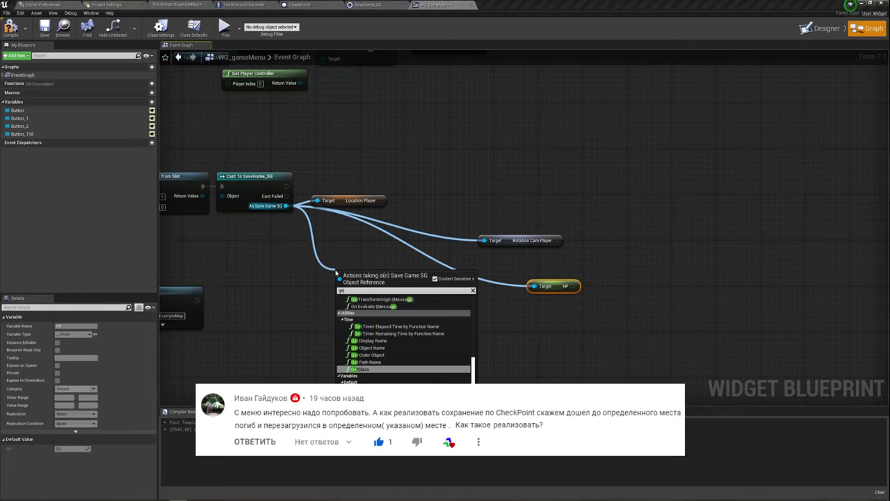
{"action": "type", "text": "t guns"}
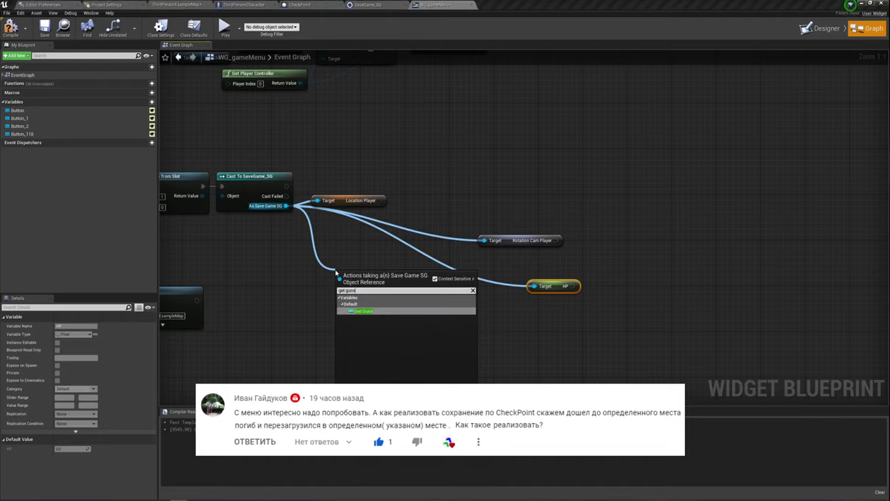
{"action": "left_click", "coordinate": [374, 312]}
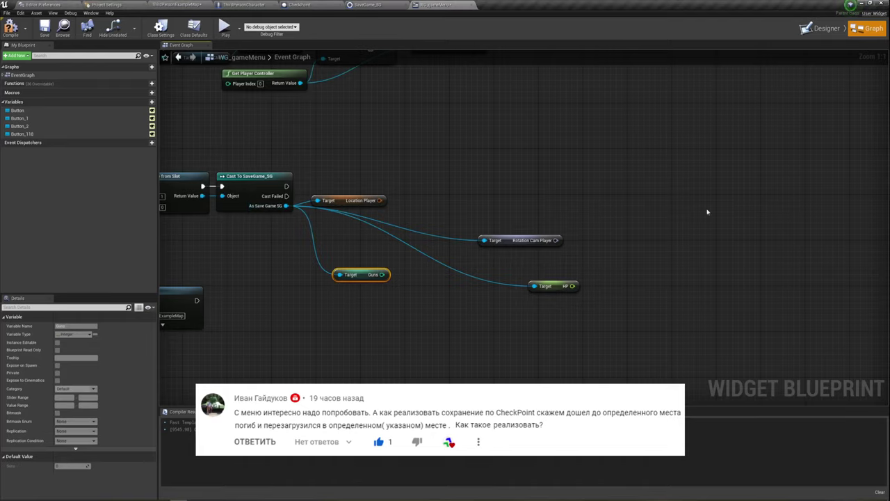
{"action": "right_click_drag", "start_coordinate": [443, 303], "coordinate": [390, 282]}
{"action": "left_click_drag", "start_coordinate": [306, 259], "coordinate": [583, 317]}
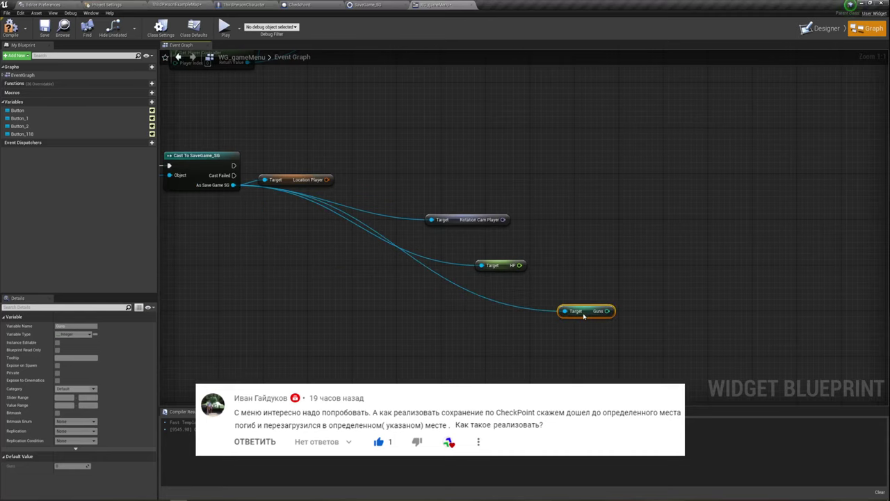
{"action": "right_click_drag", "start_coordinate": [372, 276], "coordinate": [449, 301]}
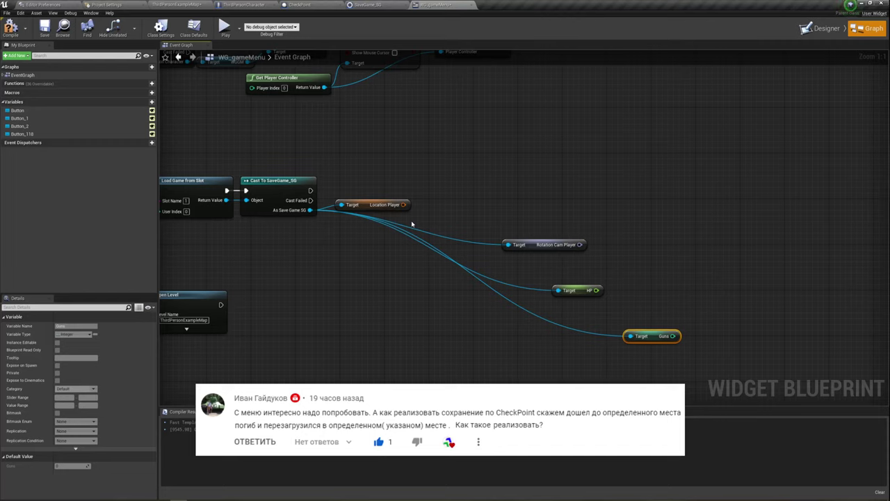
- Move the four getters lower and lift Location Player up beside the cast
{"action": "right_click_drag", "start_coordinate": [411, 217], "coordinate": [461, 257]}
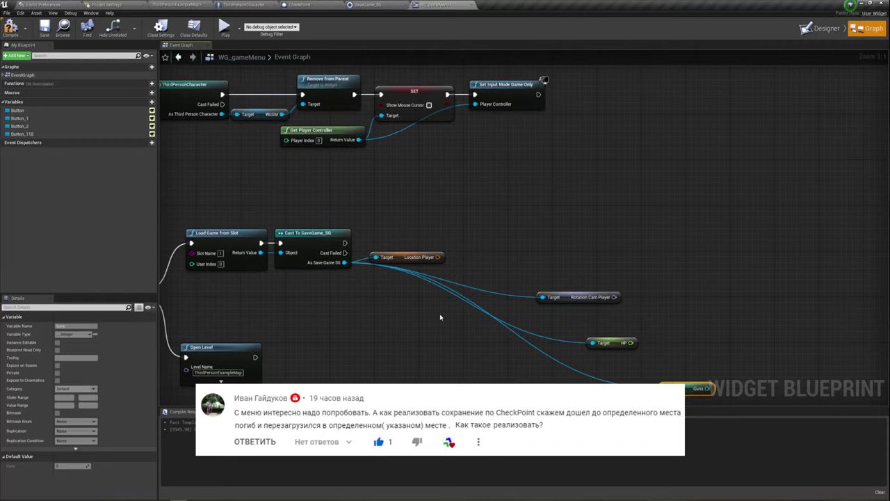
{"action": "right_click_drag", "start_coordinate": [440, 317], "coordinate": [430, 252]}
{"action": "left_click_drag", "start_coordinate": [363, 155], "coordinate": [665, 367]}
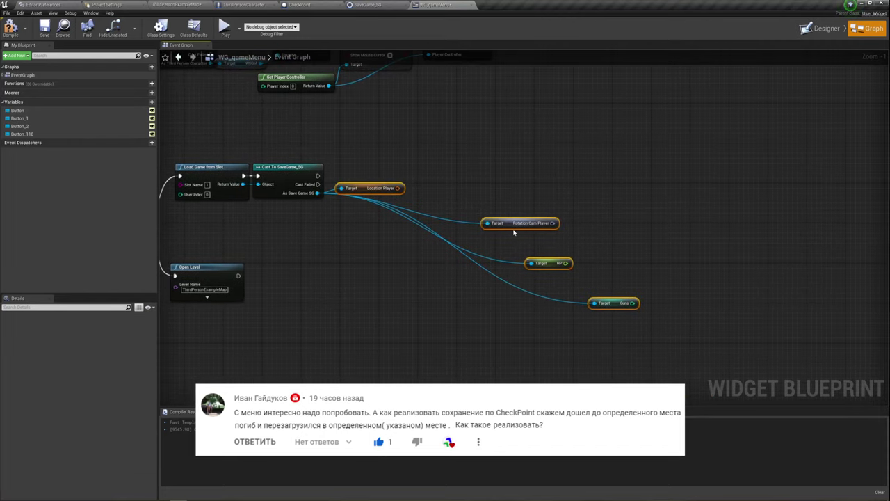
{"action": "left_click_drag", "start_coordinate": [513, 233], "coordinate": [513, 278]}
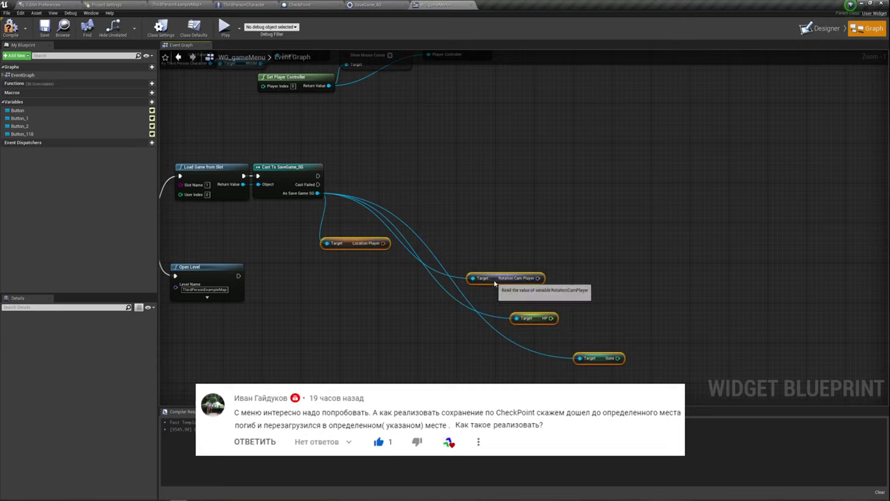
{"action": "left_click", "coordinate": [336, 288]}
{"action": "left_click_drag", "start_coordinate": [368, 233], "coordinate": [374, 199]}
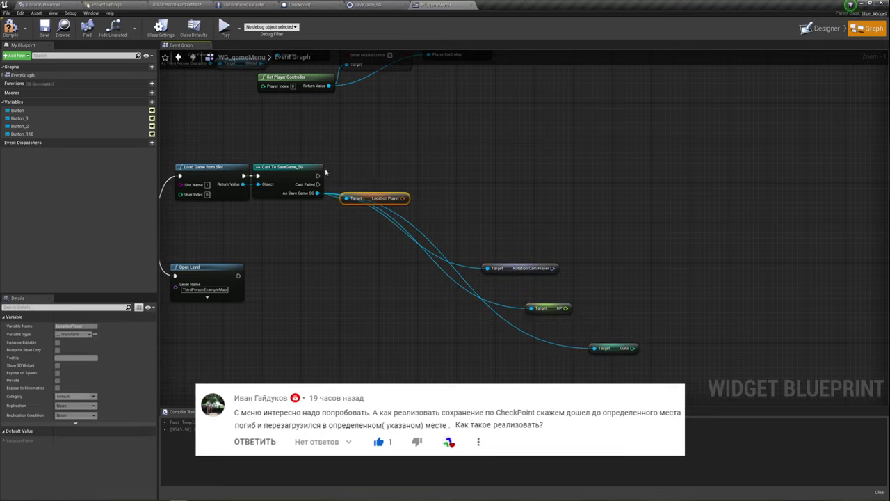
- Add a Get Player Character node next to the save-game cast
{"action": "left_click_drag", "start_coordinate": [318, 175], "coordinate": [428, 167]}
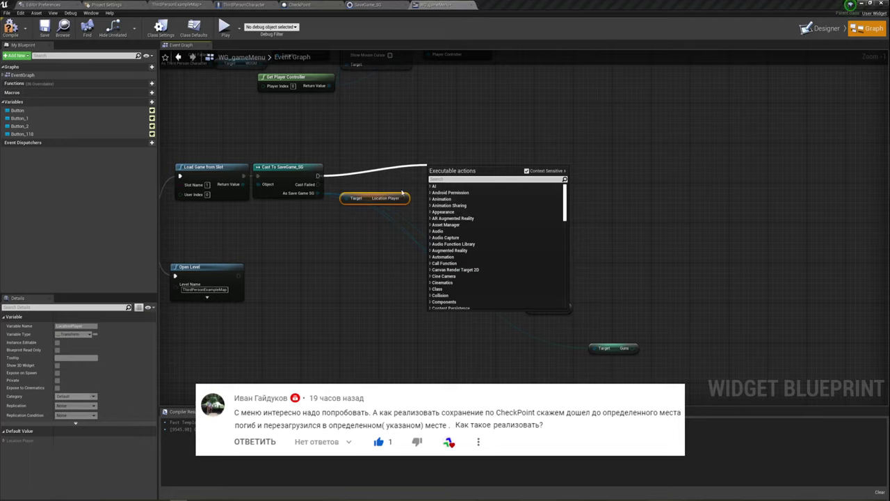
{"action": "mouse_move", "coordinate": [361, 153]}
{"action": "left_mouse_down"}
{"action": "mouse_move", "coordinate": [390, 235]}
{"action": "mouse_move", "coordinate": [408, 230]}
{"action": "left_mouse_up"}
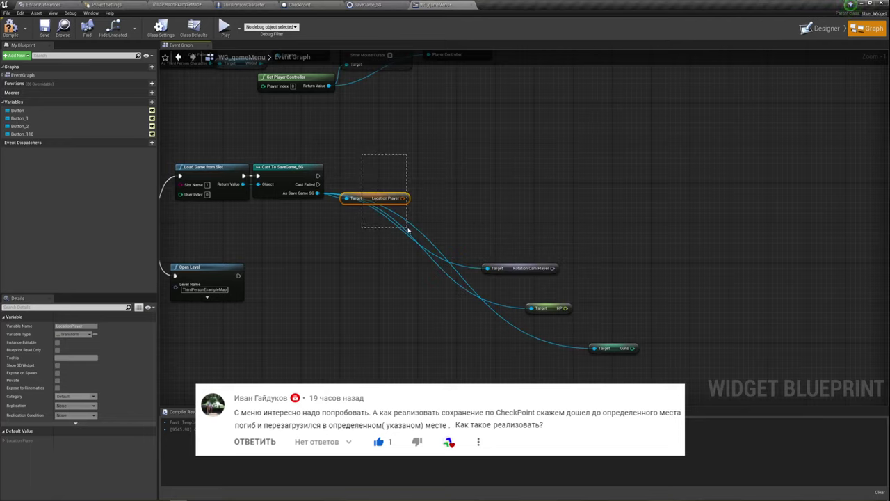
{"action": "left_click_drag", "start_coordinate": [318, 176], "coordinate": [403, 147]}
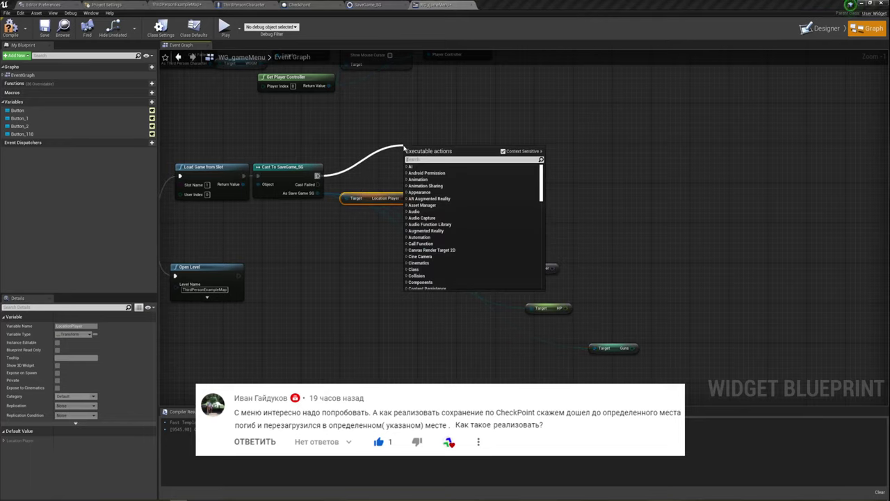
{"action": "left_click", "coordinate": [403, 148]}
{"action": "right_click", "coordinate": [402, 146]}
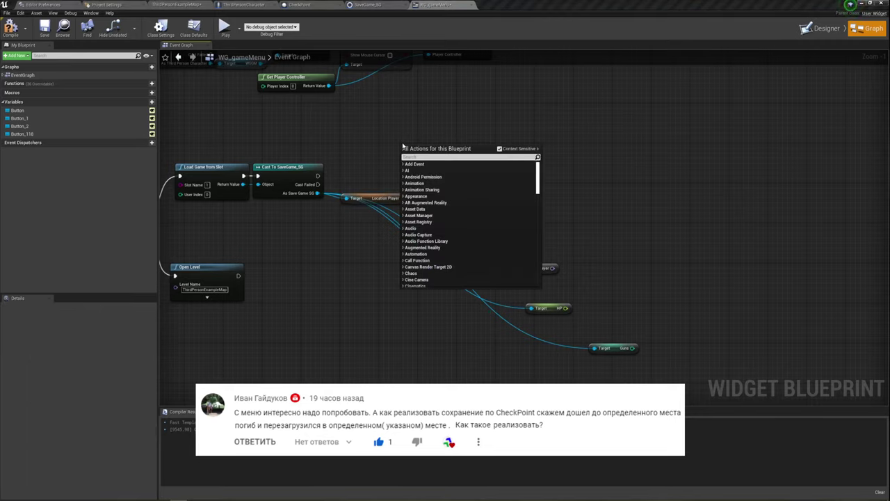
{"action": "type", "text": "get"}
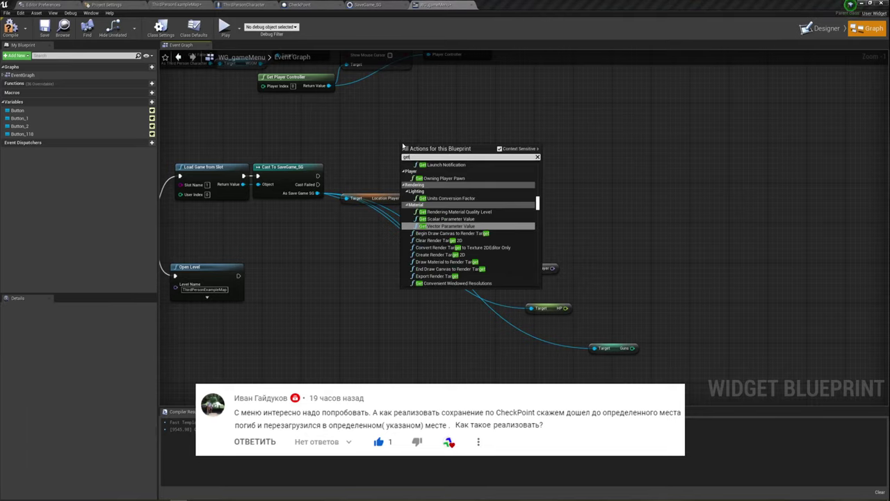
{"action": "type", "text": " pla"}
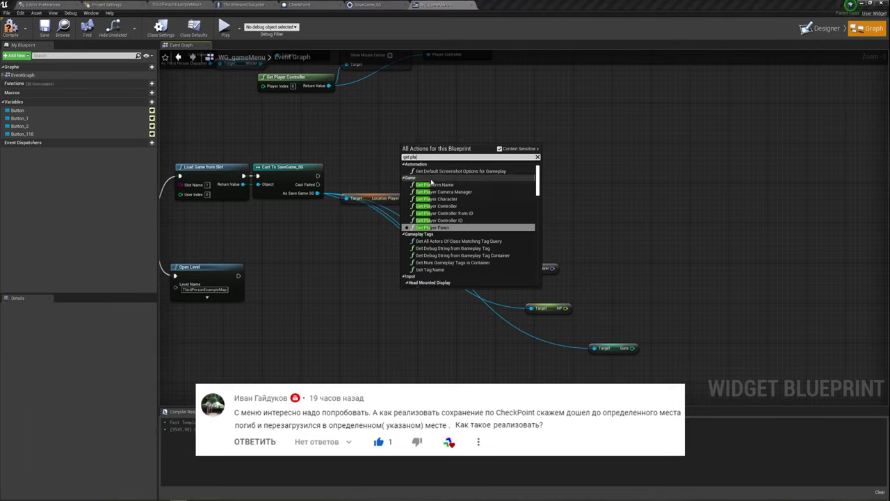
{"action": "left_click", "coordinate": [421, 199]}
- Add SetActorTransform targeting the player character and run it after the cast succeeds
{"action": "left_click_drag", "start_coordinate": [471, 159], "coordinate": [434, 176]}
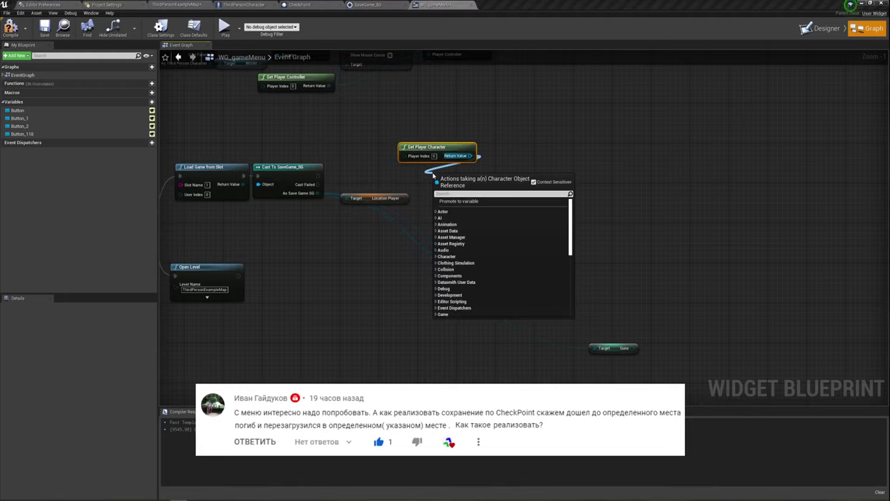
{"action": "type", "text": "set a"}
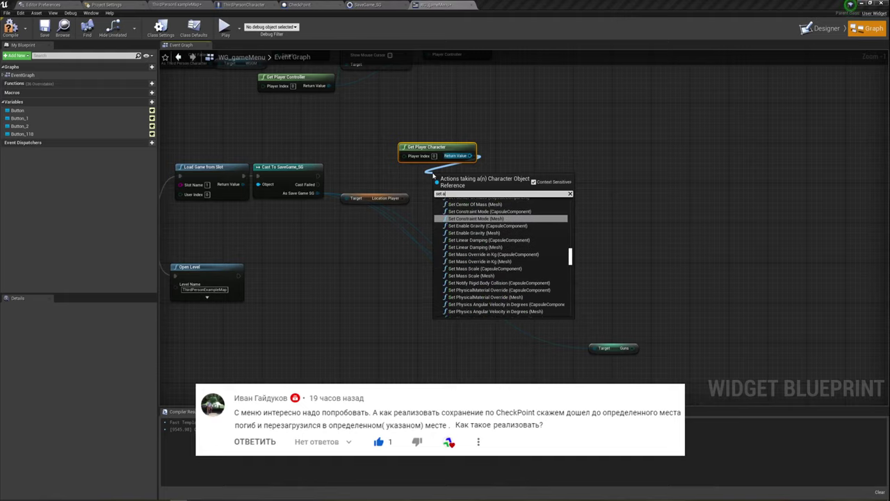
{"action": "type", "text": "ct"}
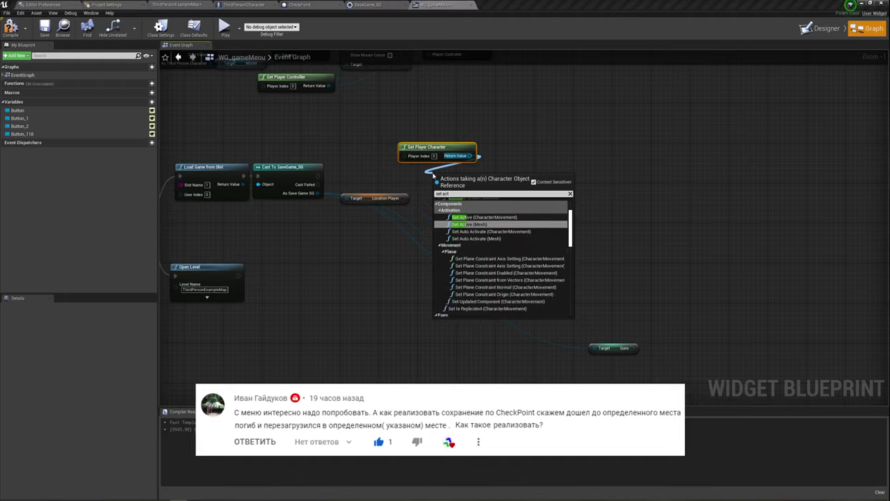
{"action": "type", "text": "or"}
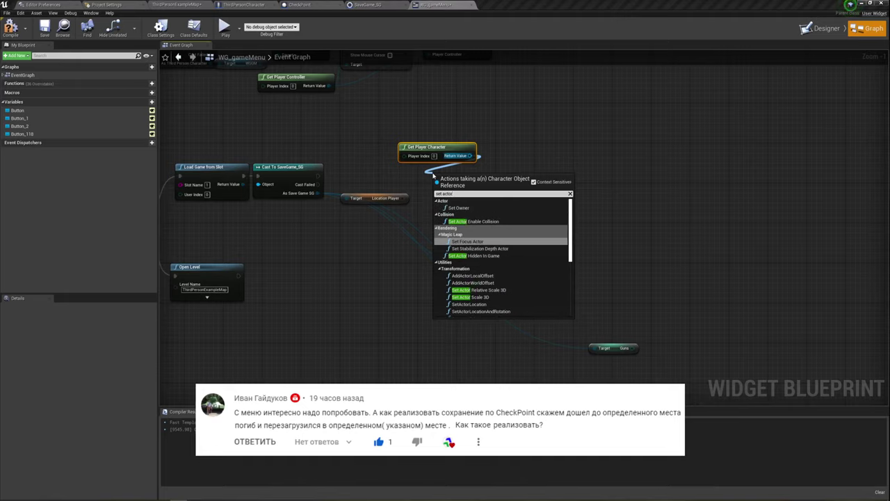
{"action": "type", "text": " tr"}
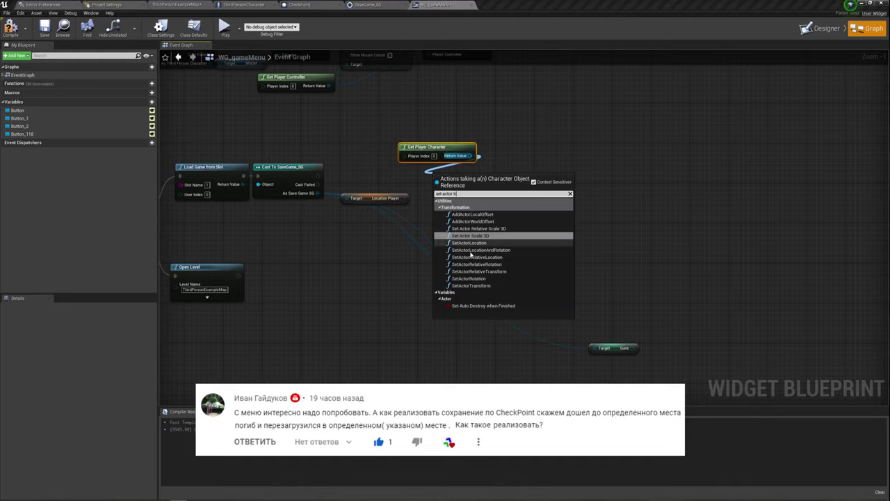
{"action": "left_click", "coordinate": [473, 285]}
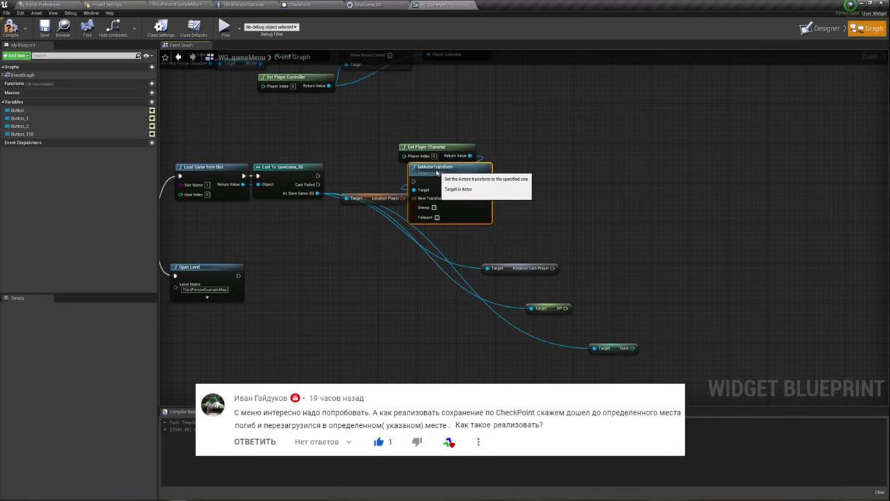
{"action": "mouse_move", "coordinate": [445, 172]}
{"action": "left_mouse_down"}
{"action": "mouse_move", "coordinate": [425, 168]}
{"action": "mouse_move", "coordinate": [432, 128]}
{"action": "left_mouse_up"}
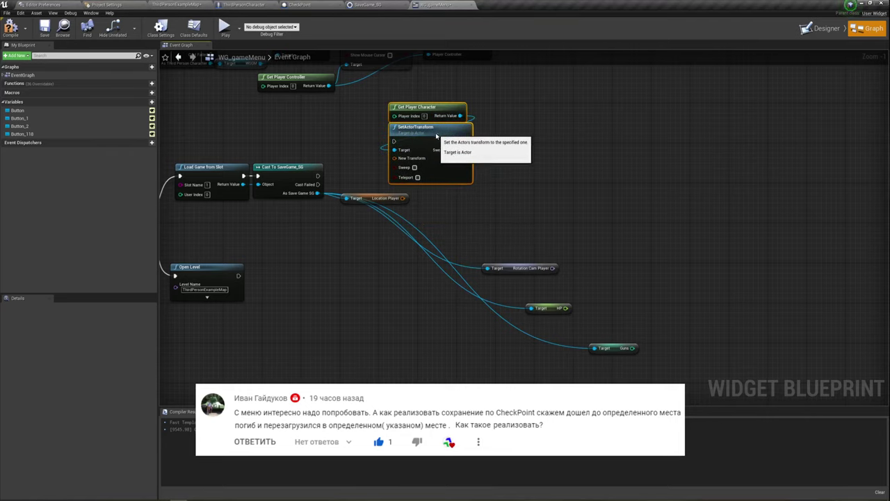
{"action": "left_click_drag", "start_coordinate": [318, 175], "coordinate": [389, 141]}
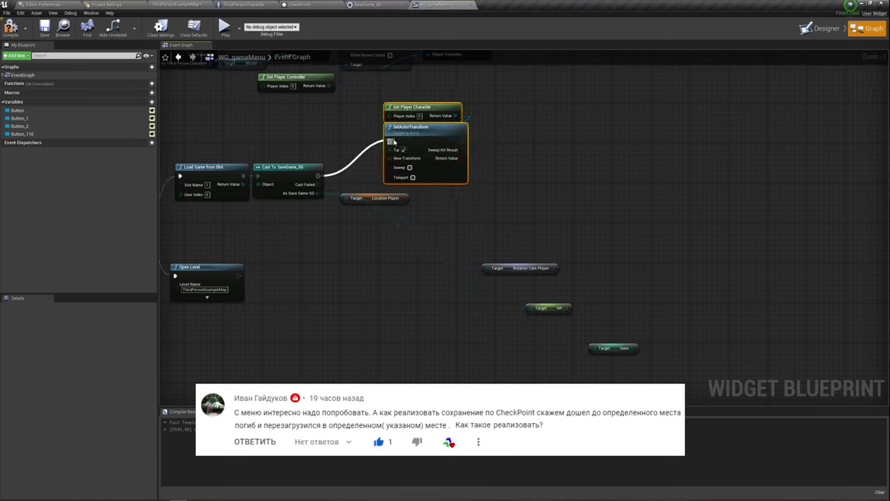
{"action": "left_click_drag", "start_coordinate": [319, 192], "coordinate": [356, 198]}
- Shift the getter nodes lower and feed Location Player into New Transform
{"action": "scroll", "coordinate": [417, 195], "scroll_direction": "down", "scroll_amount": 2}
{"action": "mouse_move", "coordinate": [378, 261]}
{"action": "left_mouse_down"}
{"action": "mouse_move", "coordinate": [445, 114]}
{"action": "mouse_move", "coordinate": [636, 221]}
{"action": "left_mouse_up"}
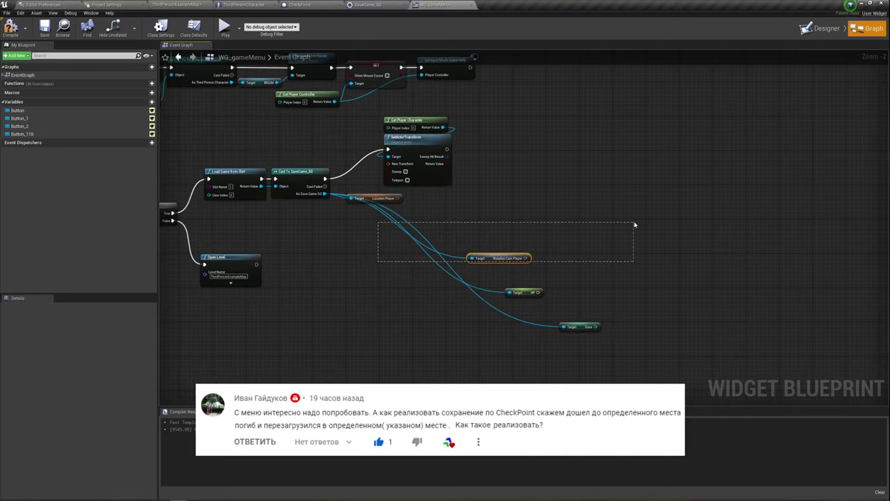
{"action": "left_click_drag", "start_coordinate": [616, 343], "coordinate": [354, 118]}
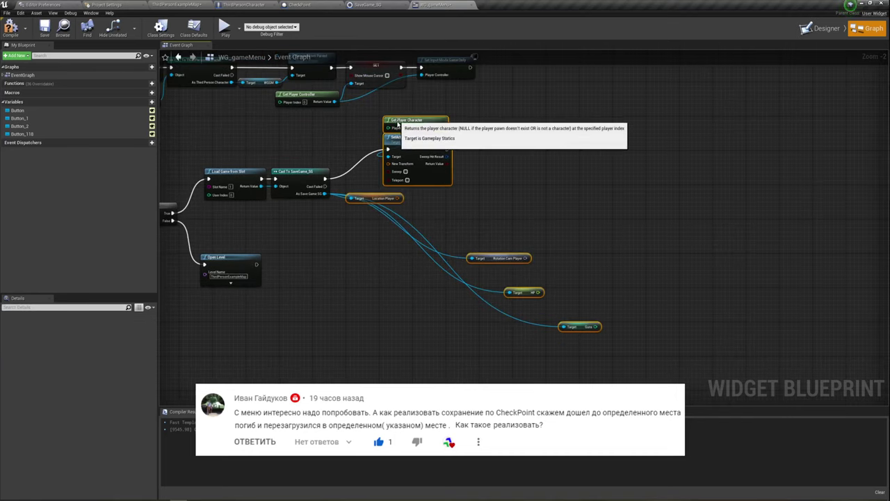
{"action": "left_click_drag", "start_coordinate": [407, 137], "coordinate": [407, 167]}
{"action": "scroll", "coordinate": [418, 202], "scroll_direction": "up", "scroll_amount": 2}
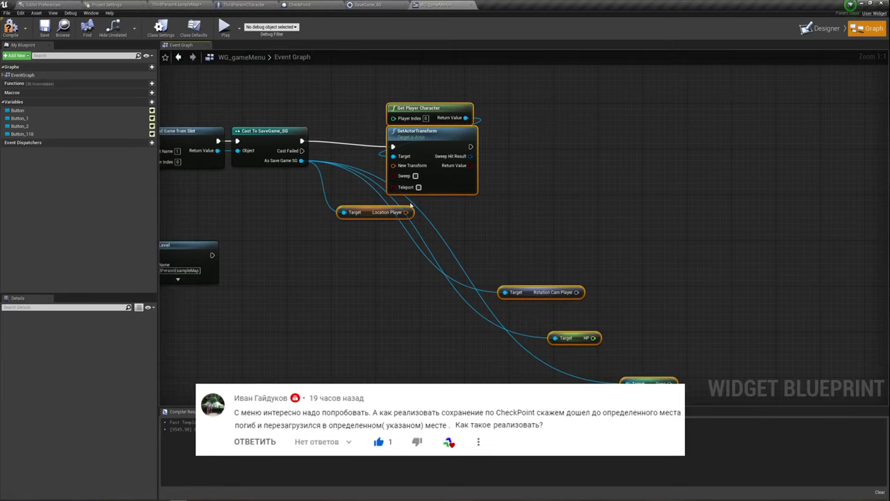
{"action": "left_click_drag", "start_coordinate": [406, 212], "coordinate": [394, 165]}
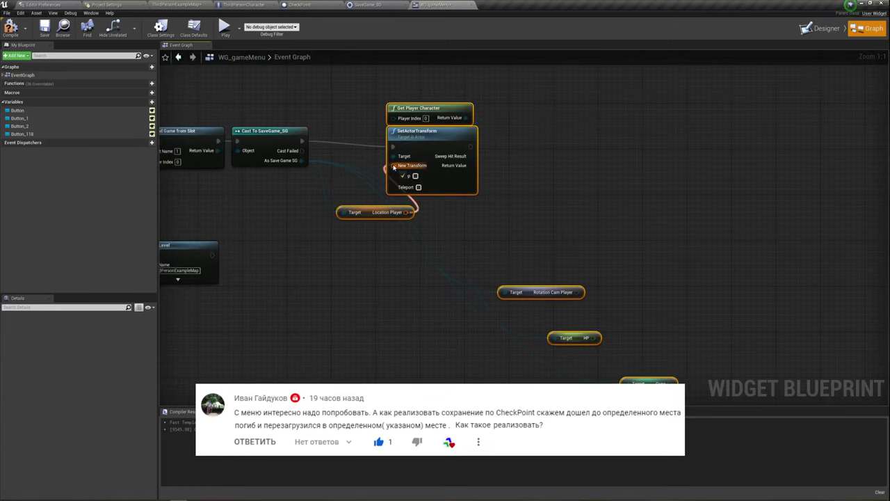
{"action": "left_click_drag", "start_coordinate": [390, 209], "coordinate": [306, 198]}
{"action": "left_click", "coordinate": [361, 215]}
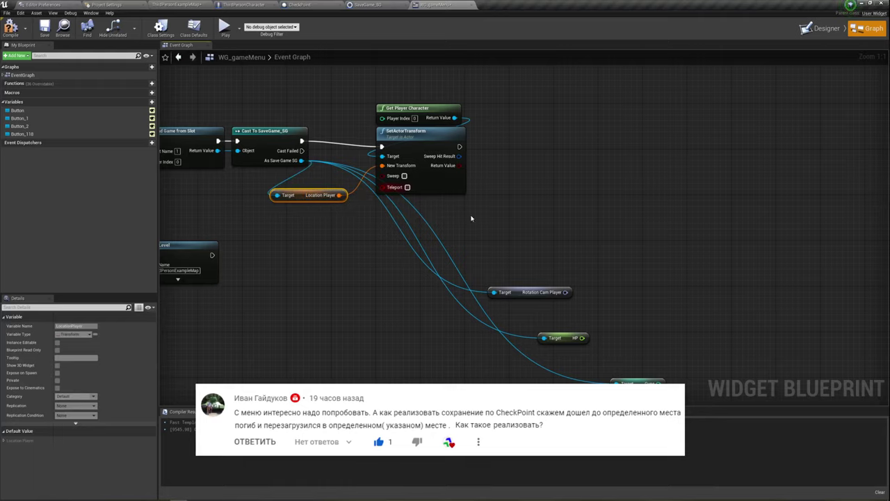
- Add Get Player Controller and a Set Control Rotation node running after SetActorTransform
{"action": "left_click_drag", "start_coordinate": [455, 120], "coordinate": [500, 117]}
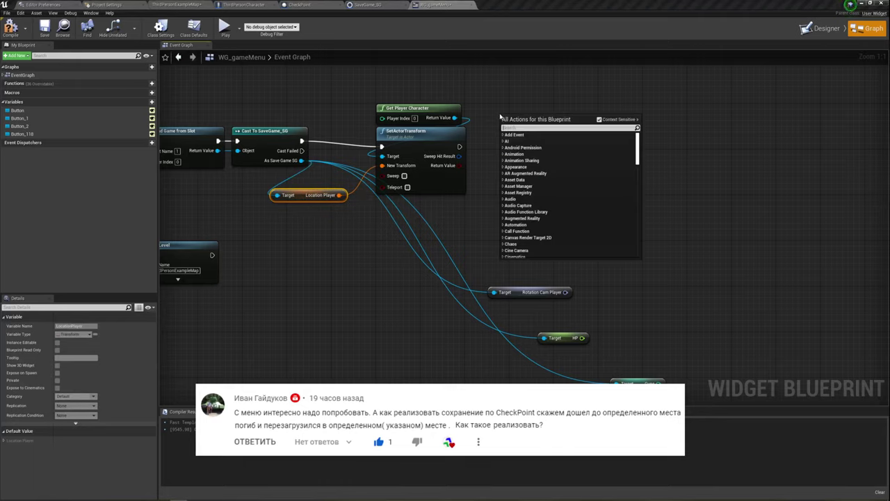
{"action": "type", "text": "get"}
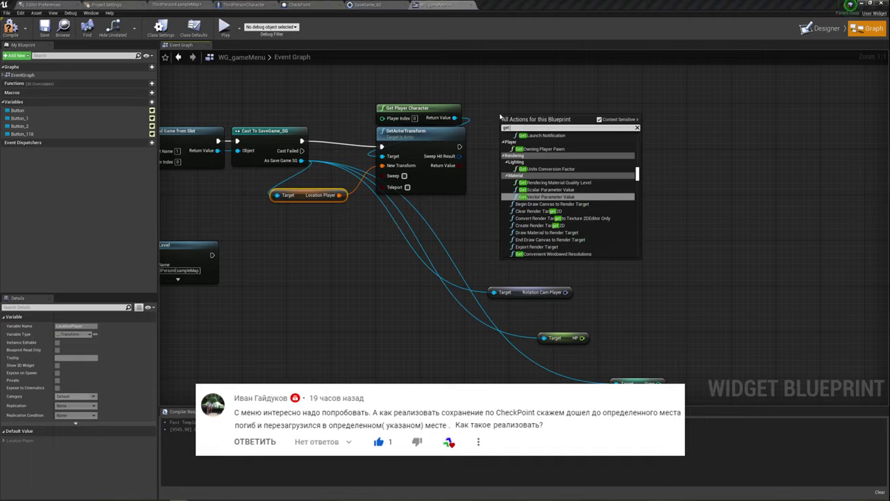
{"action": "type", "text": " play"}
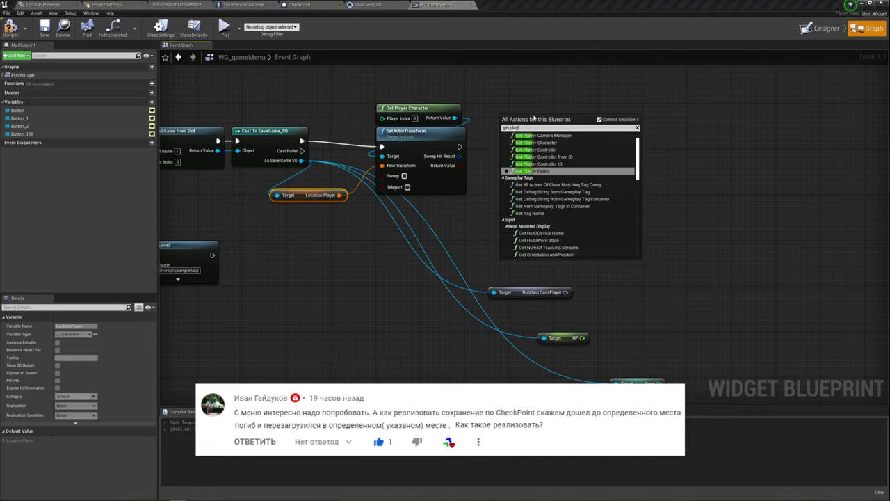
{"action": "left_click", "coordinate": [543, 149]}
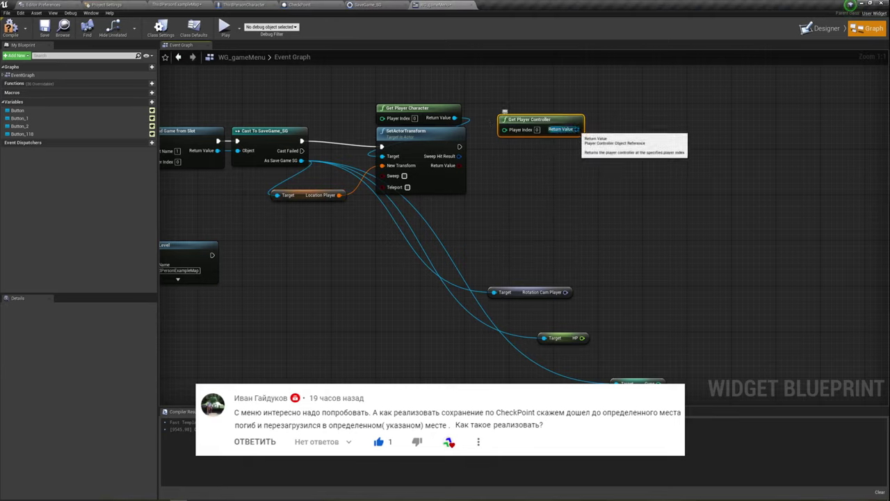
{"action": "mouse_move", "coordinate": [576, 129]}
{"action": "left_mouse_down"}
{"action": "mouse_move", "coordinate": [514, 173]}
{"action": "mouse_move", "coordinate": [505, 162]}
{"action": "left_mouse_up"}
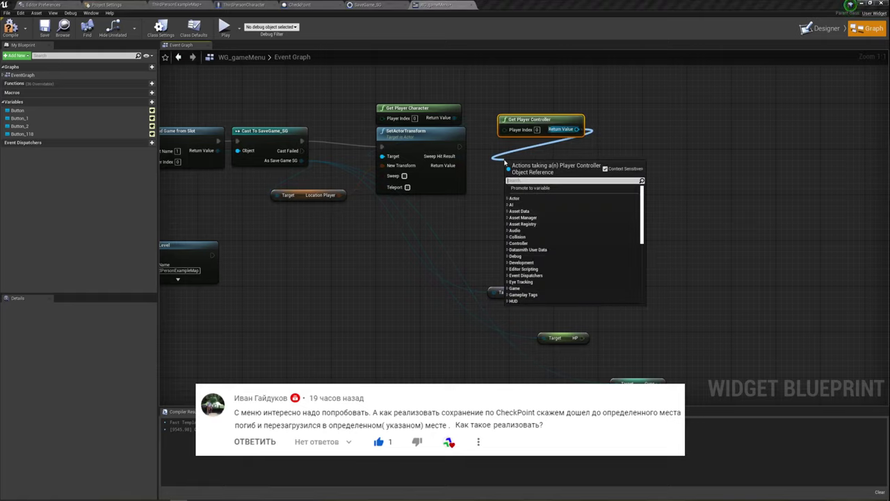
{"action": "type", "text": "set "}
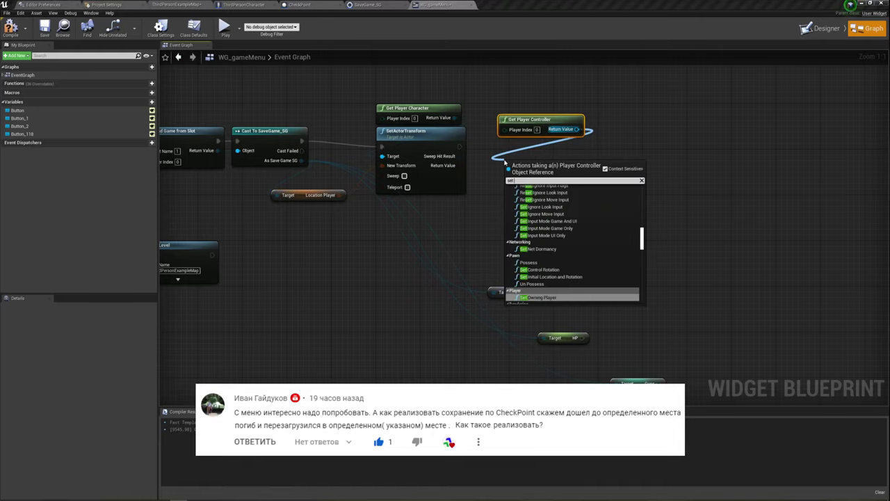
{"action": "type", "text": "ro"}
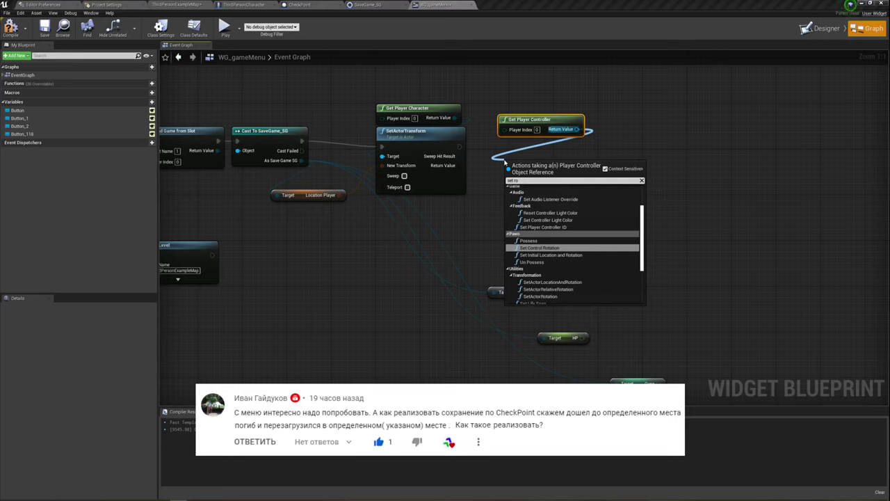
{"action": "left_click", "coordinate": [540, 248]}
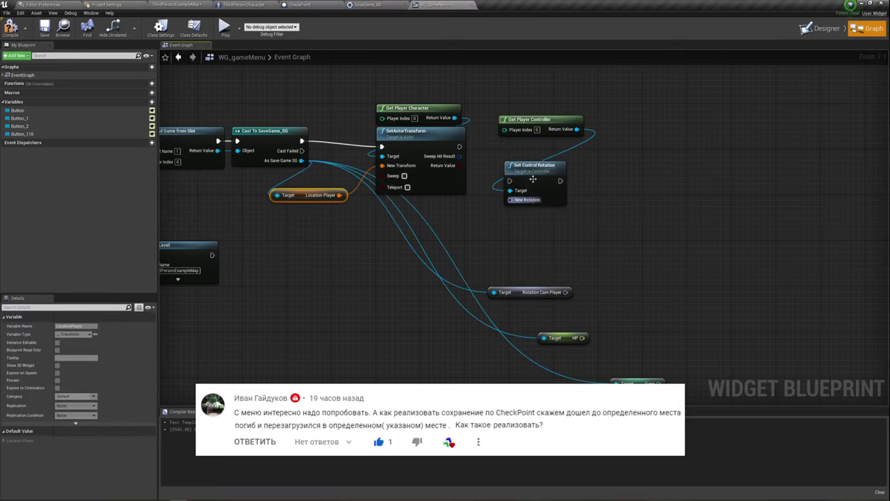
{"action": "left_click_drag", "start_coordinate": [533, 164], "coordinate": [533, 153]}
{"action": "mouse_move", "coordinate": [459, 147]}
{"action": "left_mouse_down"}
{"action": "mouse_move", "coordinate": [510, 163]}
{"action": "mouse_move", "coordinate": [540, 132]}
{"action": "mouse_move", "coordinate": [519, 105]}
{"action": "left_mouse_up"}
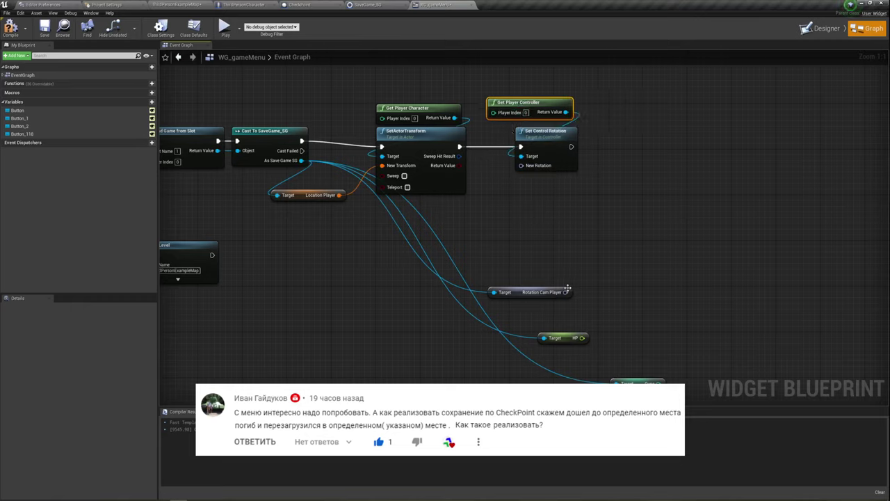
- Connect Rotation Cam Player to New Rotation, tuck it below, and select Get Player Character
{"action": "left_click_drag", "start_coordinate": [566, 292], "coordinate": [521, 166]}
{"action": "left_click_drag", "start_coordinate": [533, 288], "coordinate": [481, 203]}
{"action": "right_click_drag", "start_coordinate": [512, 252], "coordinate": [456, 232]}
{"action": "right_click_drag", "start_coordinate": [554, 243], "coordinate": [501, 248]}
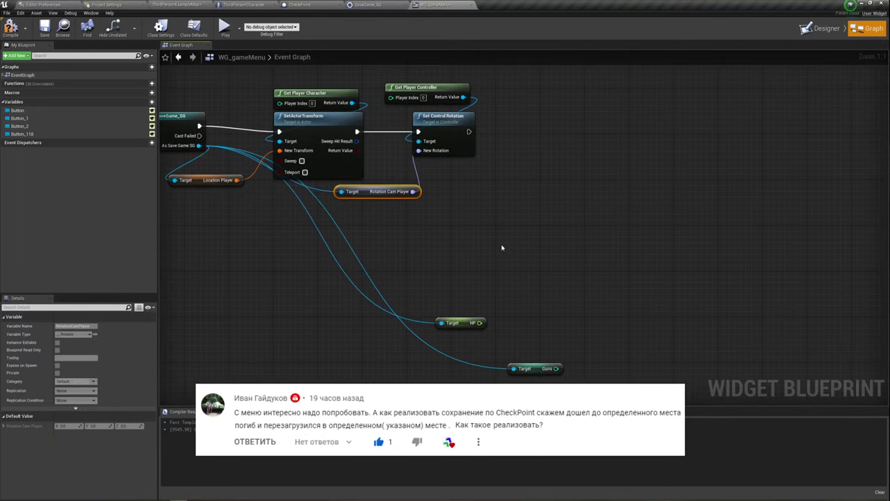
{"action": "right_click_drag", "start_coordinate": [496, 184], "coordinate": [481, 183]}
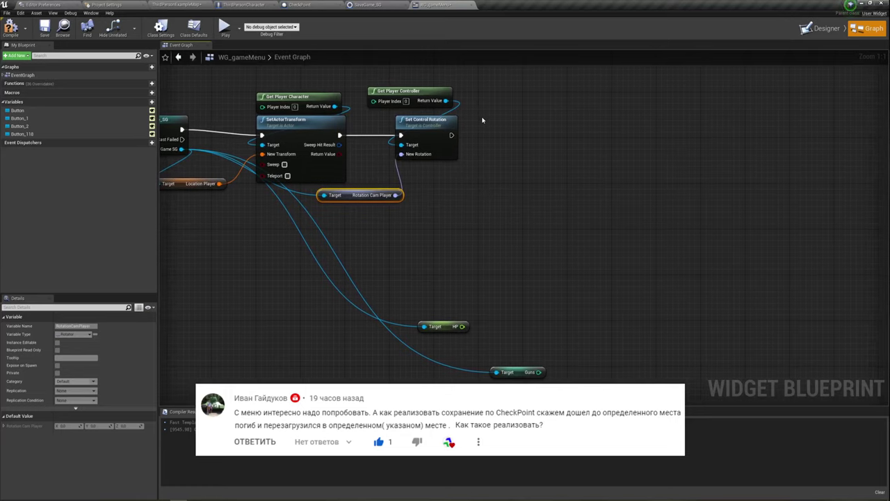
{"action": "left_click", "coordinate": [315, 98]}
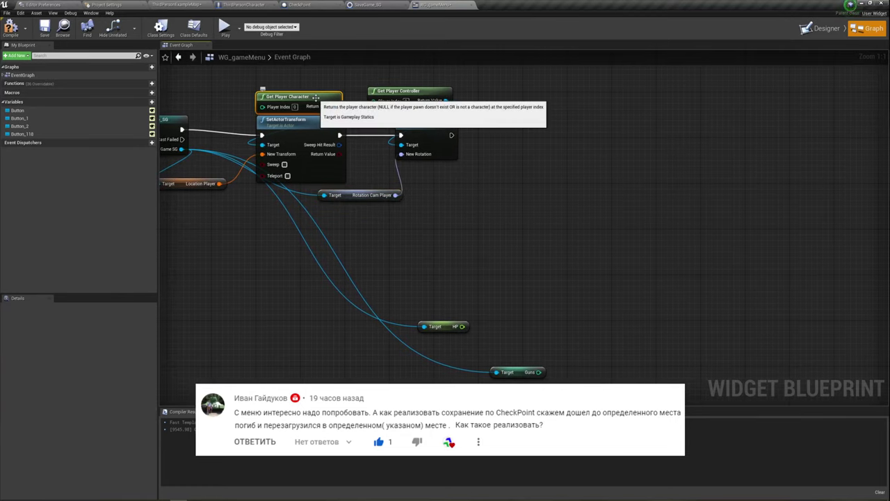
- Duplicate the Get Player Character node with Ctrl+C and Ctrl+V
{"action": "key", "text": "ctrl+c"}
{"action": "key", "text": "ctrl+v"}
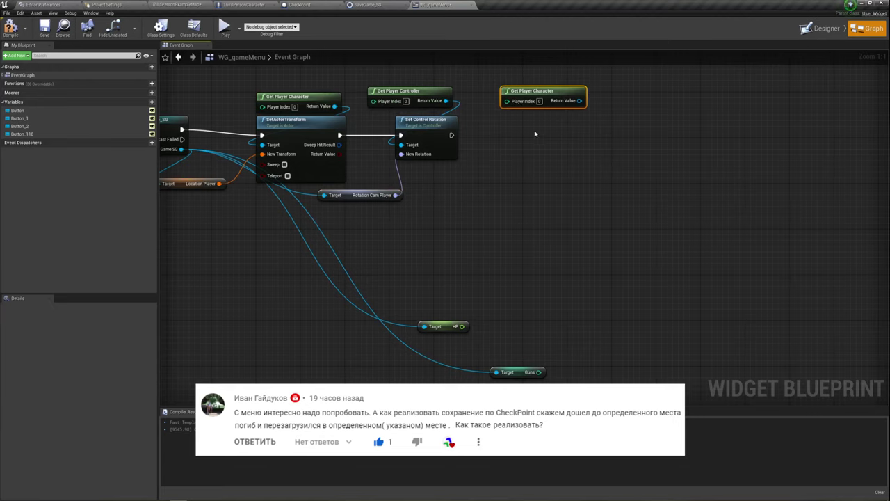
{"action": "right_click_drag", "start_coordinate": [546, 132], "coordinate": [457, 153]}
- Add a Cast To ThirdPersonCharacter from the new node and convert it to a pure cast
{"action": "left_click_drag", "start_coordinate": [493, 121], "coordinate": [438, 150]}
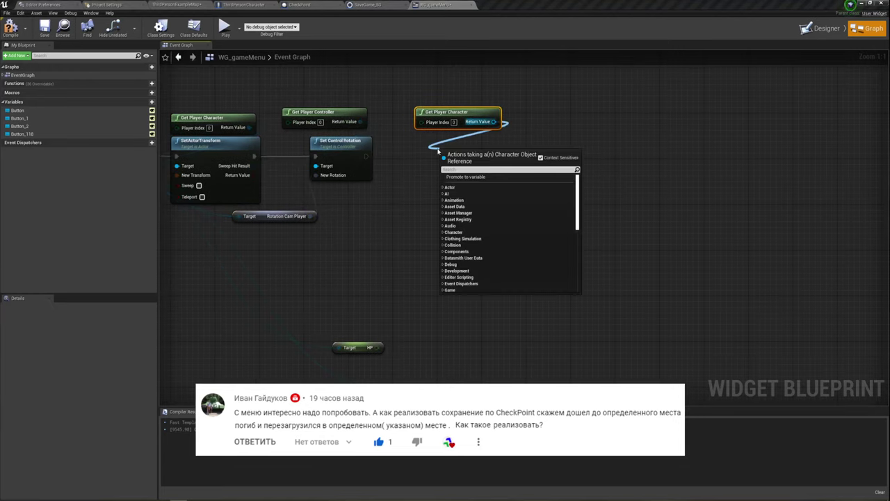
{"action": "type", "text": "cast"}
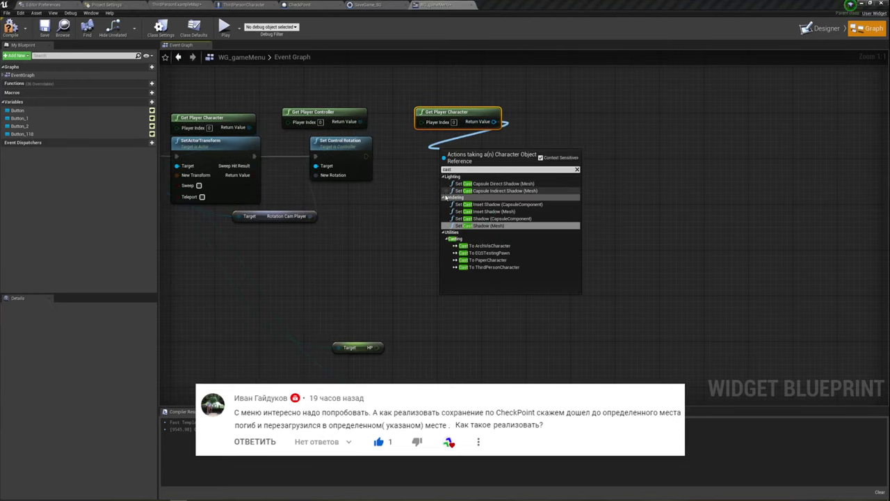
{"action": "left_click", "coordinate": [489, 267]}
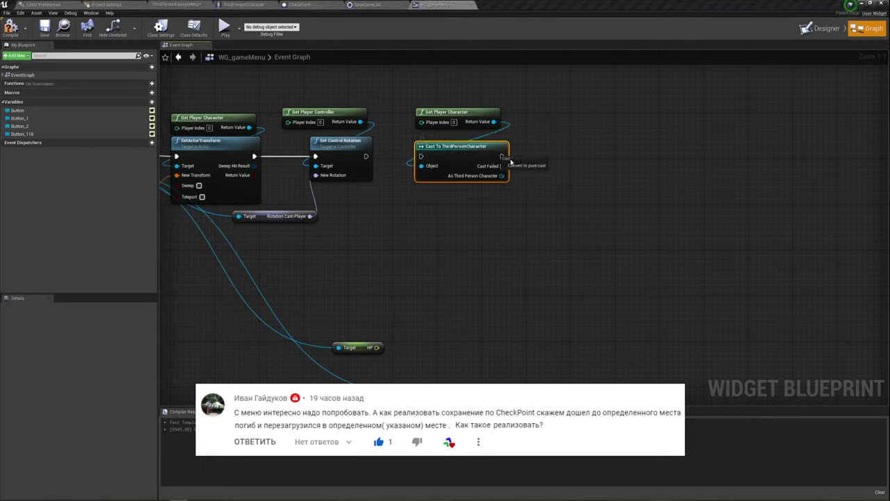
{"action": "left_click", "coordinate": [513, 167]}
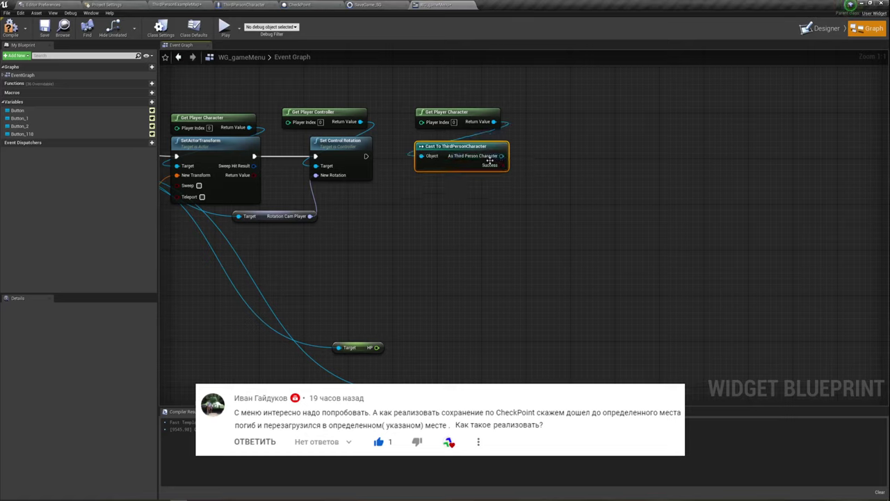
{"action": "left_click_drag", "start_coordinate": [491, 160], "coordinate": [479, 149]}
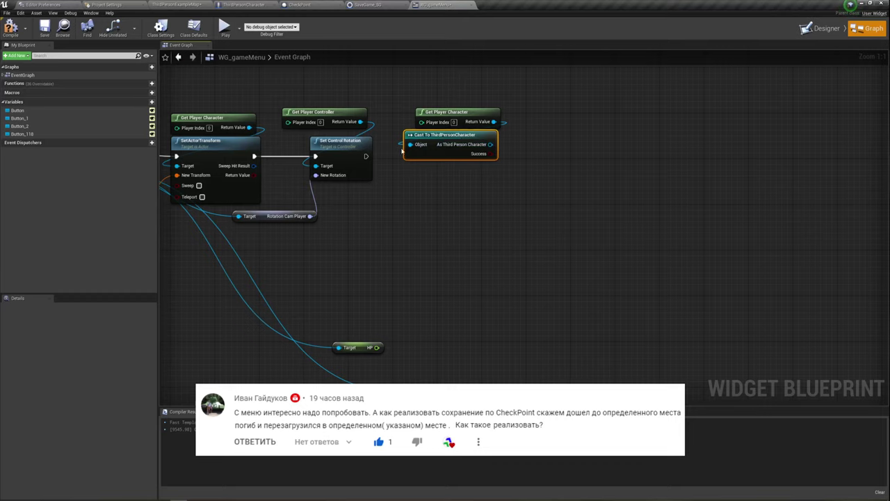
{"action": "right_click_drag", "start_coordinate": [444, 194], "coordinate": [452, 184]}
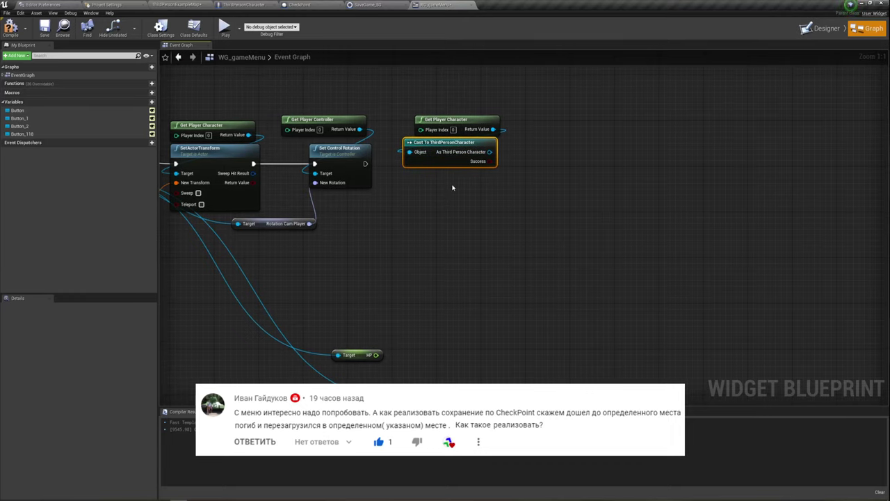
{"action": "left_click_drag", "start_coordinate": [490, 152], "coordinate": [441, 193]}
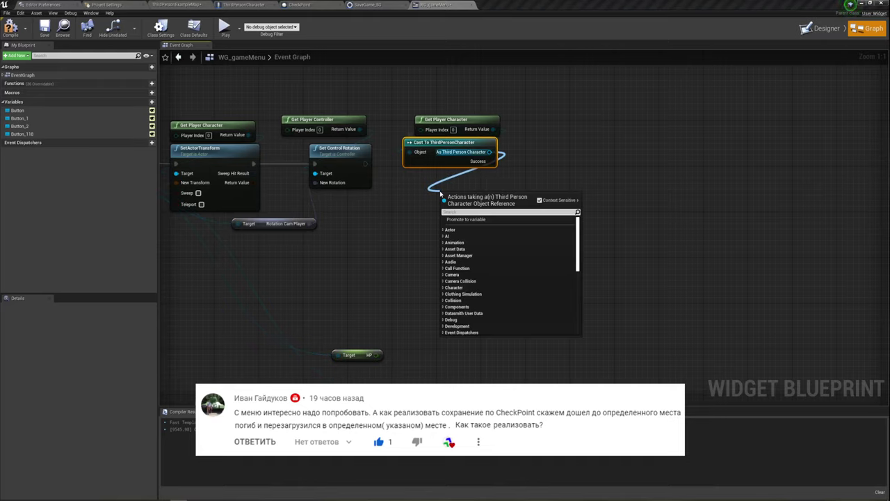
- Add a SET HP node on the cast character after Set Control Rotation, fed by the saved HP getter
{"action": "type", "text": "set hp"}
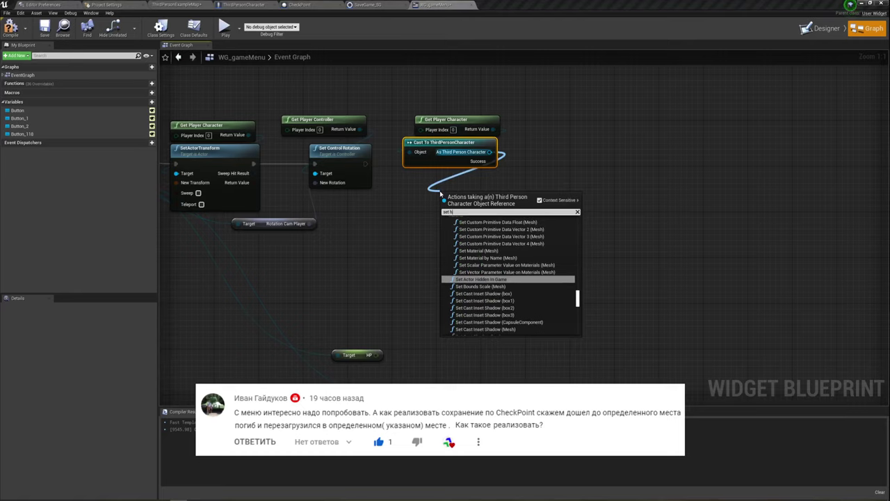
{"action": "left_click", "coordinate": [465, 233]}
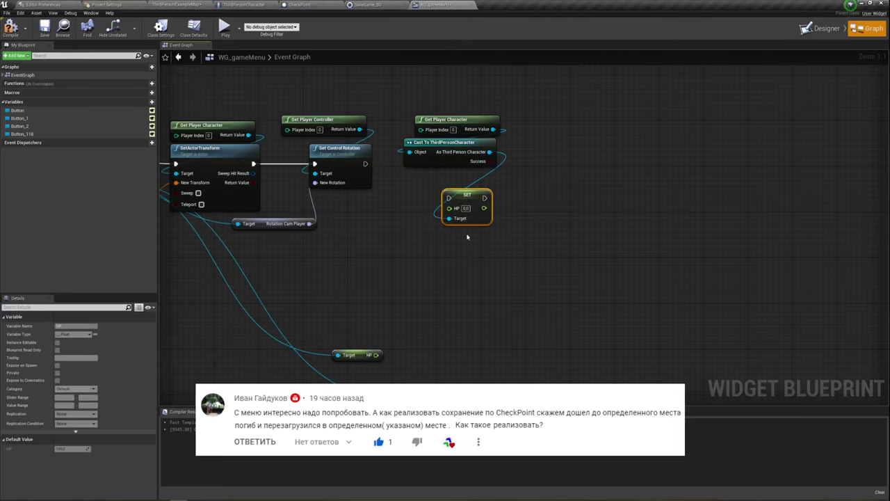
{"action": "mouse_move", "coordinate": [365, 164]}
{"action": "left_mouse_down"}
{"action": "mouse_move", "coordinate": [449, 197]}
{"action": "mouse_move", "coordinate": [460, 189]}
{"action": "mouse_move", "coordinate": [453, 172]}
{"action": "left_mouse_up"}
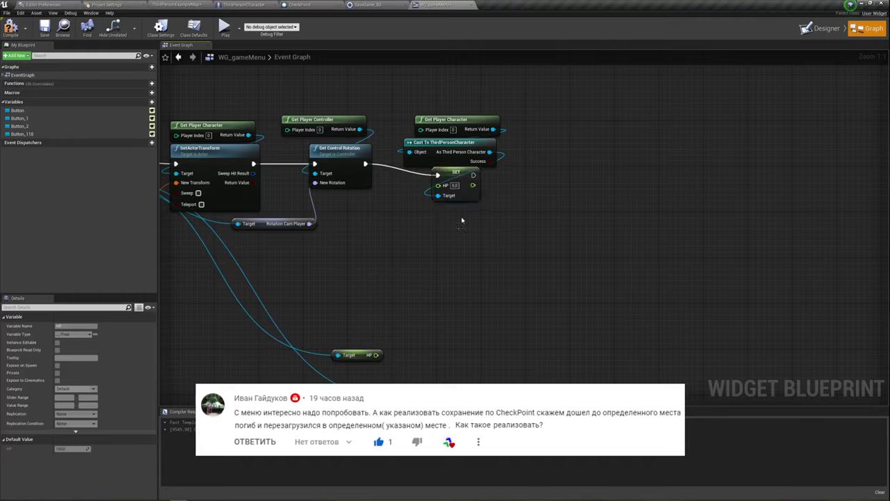
{"action": "mouse_move", "coordinate": [461, 216]}
{"action": "left_mouse_down"}
{"action": "mouse_move", "coordinate": [486, 115]}
{"action": "mouse_move", "coordinate": [465, 85]}
{"action": "mouse_move", "coordinate": [465, 108]}
{"action": "left_mouse_up"}
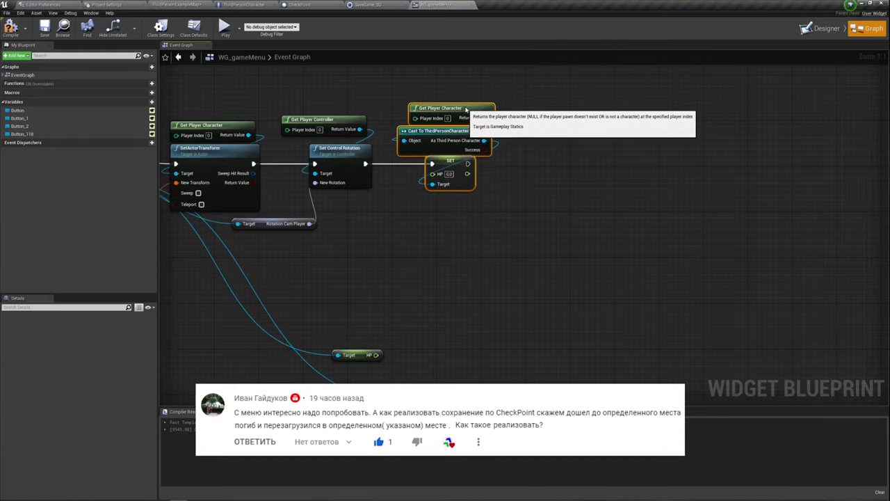
{"action": "right_click_drag", "start_coordinate": [392, 232], "coordinate": [406, 224]}
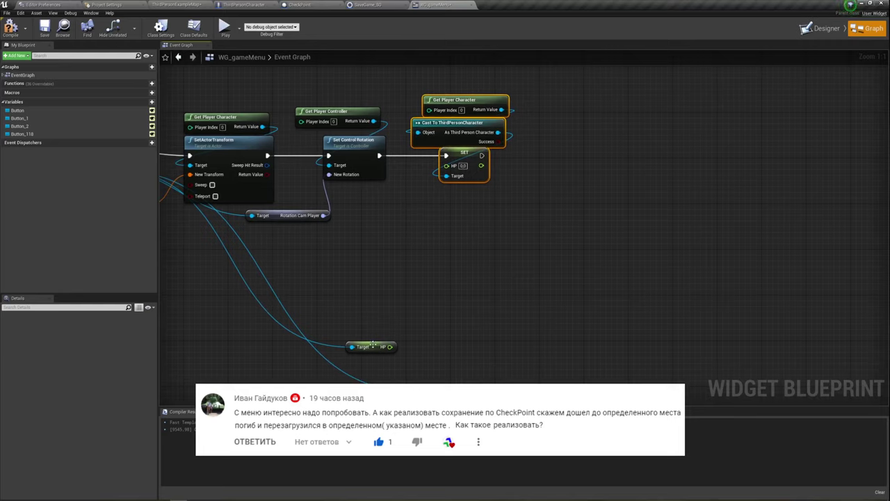
{"action": "mouse_move", "coordinate": [372, 346]}
{"action": "left_mouse_down"}
{"action": "mouse_move", "coordinate": [398, 226]}
{"action": "mouse_move", "coordinate": [446, 166]}
{"action": "left_mouse_up"}
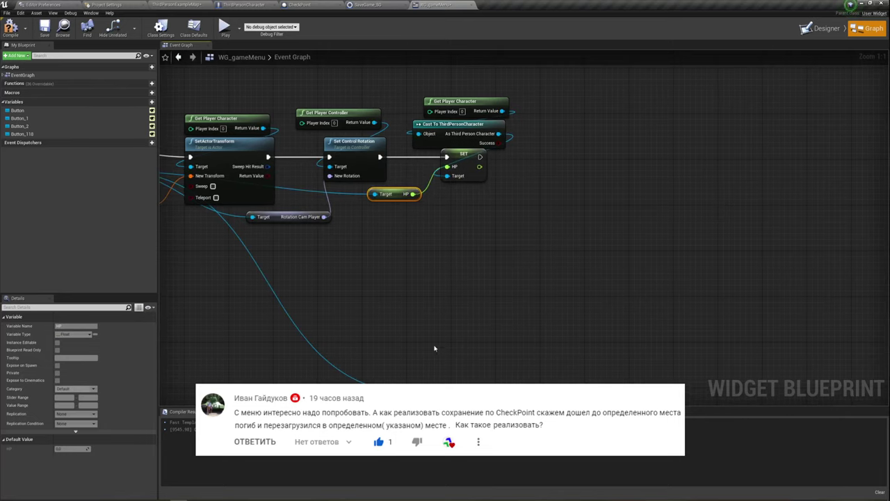
- Add SET Guns on the cast character after SET HP, fed by the saved Guns value
{"action": "left_click_drag", "start_coordinate": [457, 417], "coordinate": [457, 239]}
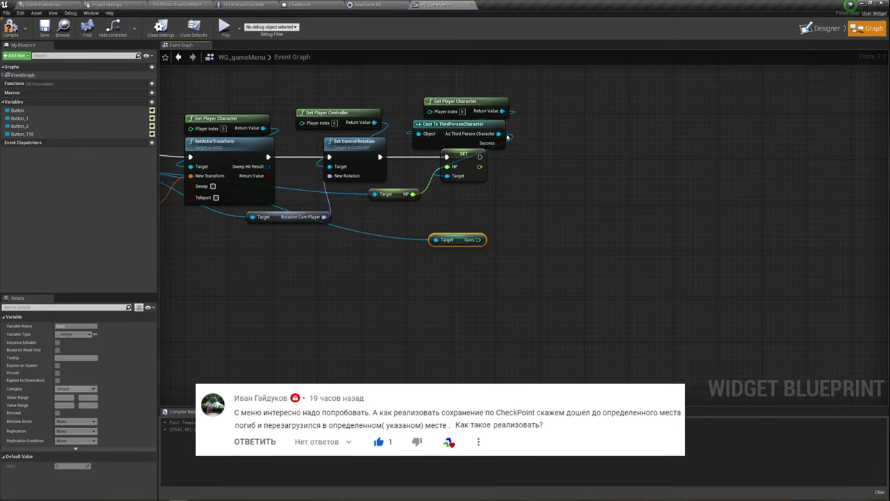
{"action": "left_click_drag", "start_coordinate": [499, 133], "coordinate": [542, 157]}
{"action": "type", "text": "set"}
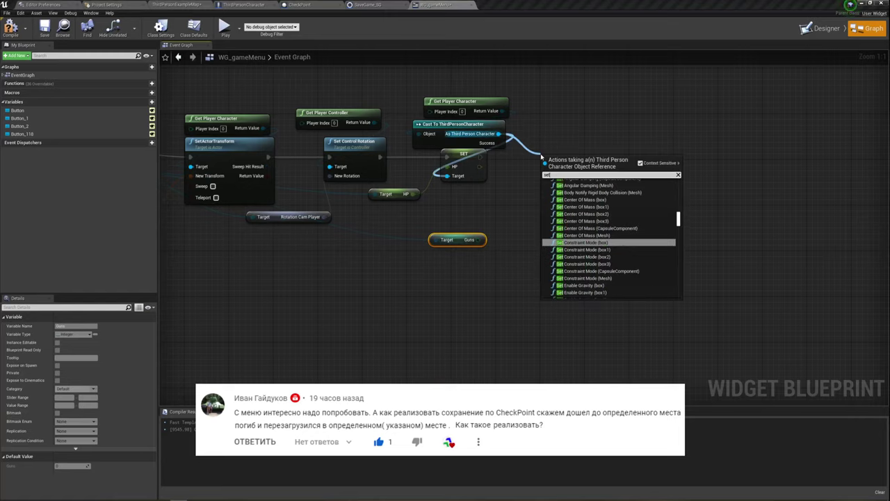
{"action": "type", "text": " gu"}
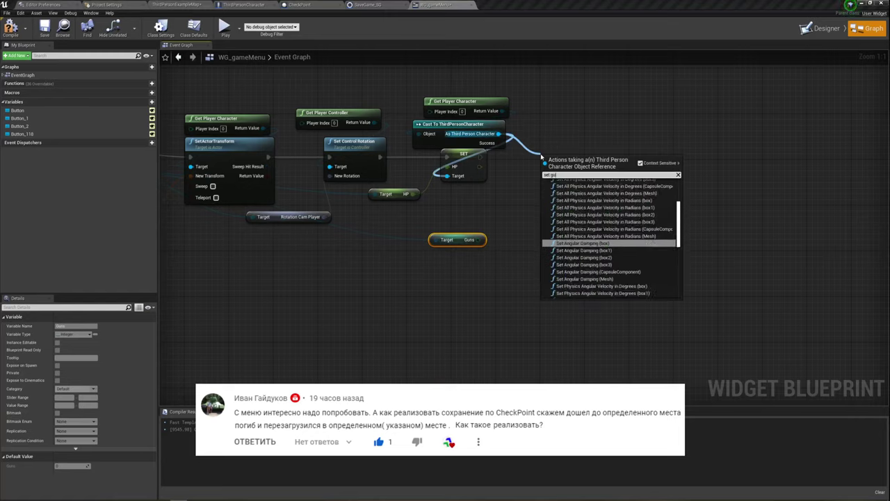
{"action": "type", "text": "n"}
{"action": "key", "text": "Return"}
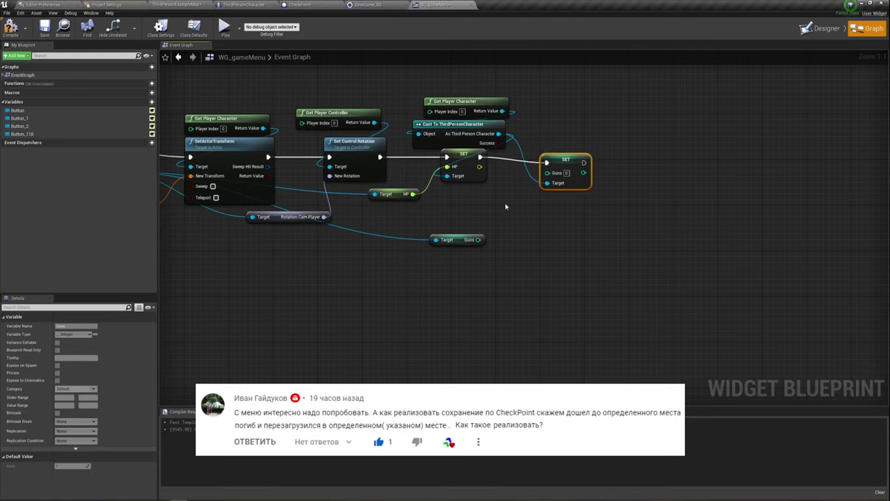
{"action": "left_click_drag", "start_coordinate": [480, 239], "coordinate": [546, 181]}
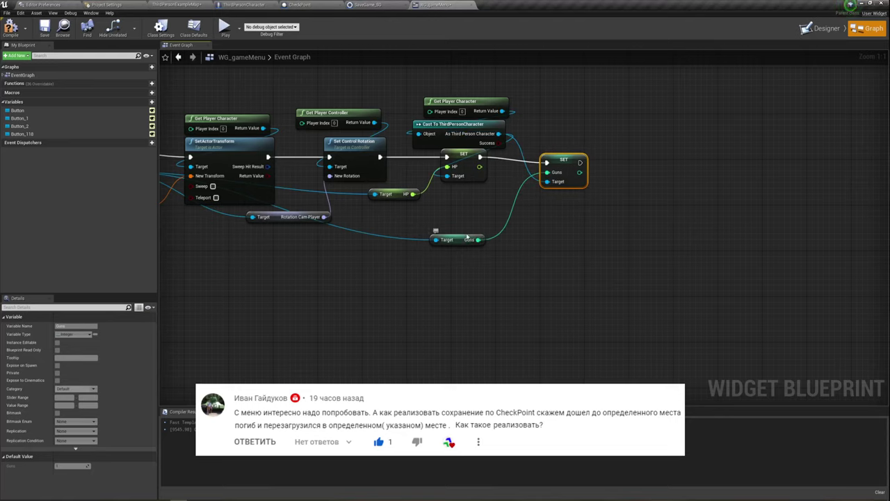
{"action": "left_click_drag", "start_coordinate": [461, 238], "coordinate": [492, 203]}
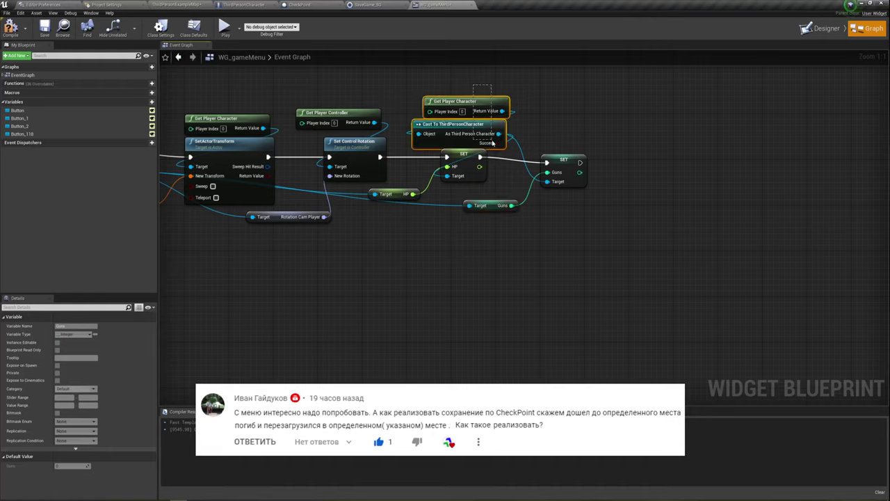
- Tidy the cast, SET HP and SET Guns nodes into one aligned chain
{"action": "left_click_drag", "start_coordinate": [497, 93], "coordinate": [414, 148]}
{"action": "left_click_drag", "start_coordinate": [497, 120], "coordinate": [490, 103]}
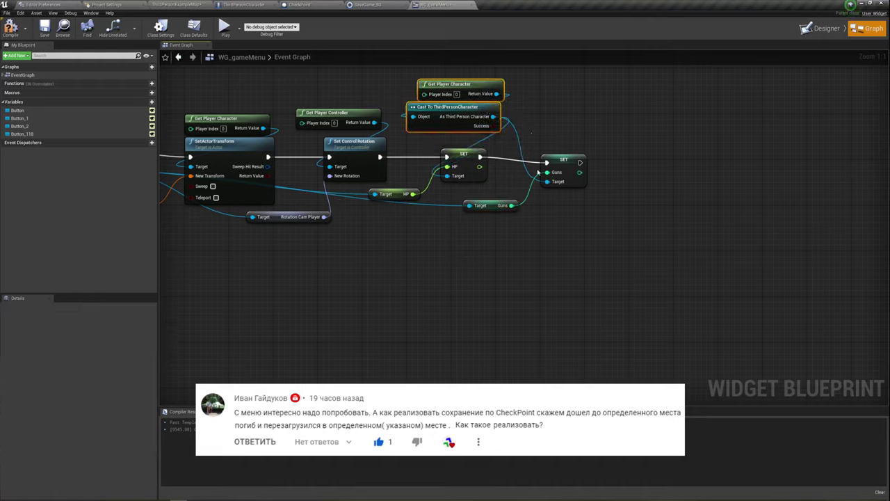
{"action": "left_click_drag", "start_coordinate": [471, 155], "coordinate": [479, 169]}
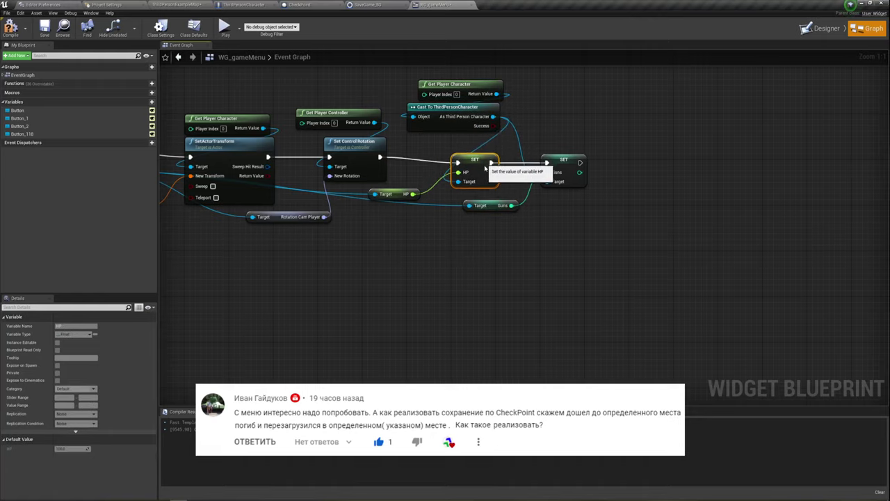
{"action": "left_click", "coordinate": [561, 167]}
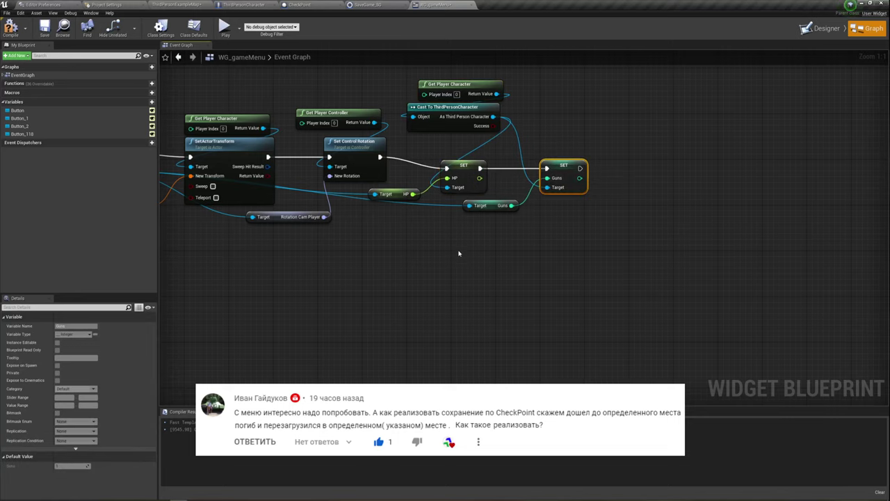
{"action": "right_click_drag", "start_coordinate": [475, 266], "coordinate": [617, 291]}
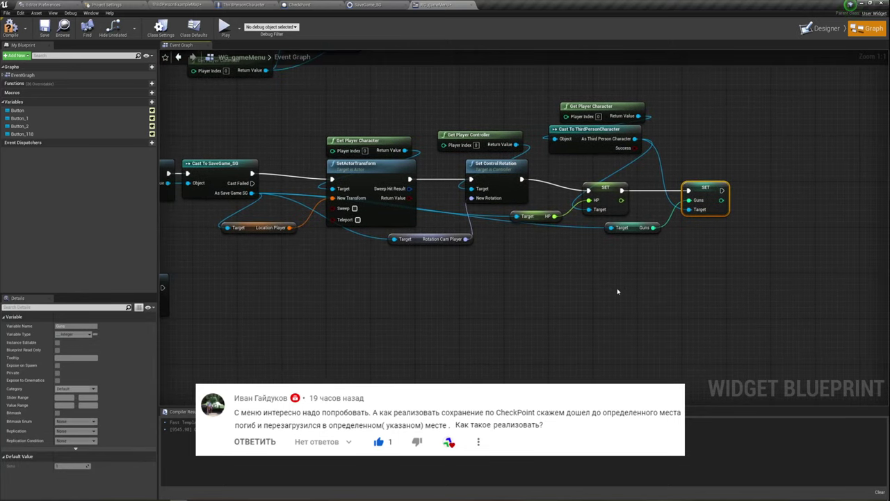
- Look over the Load graph's nodes, including Location Player and the whole load chain
{"action": "scroll", "coordinate": [617, 292], "scroll_direction": "down", "scroll_amount": 1}
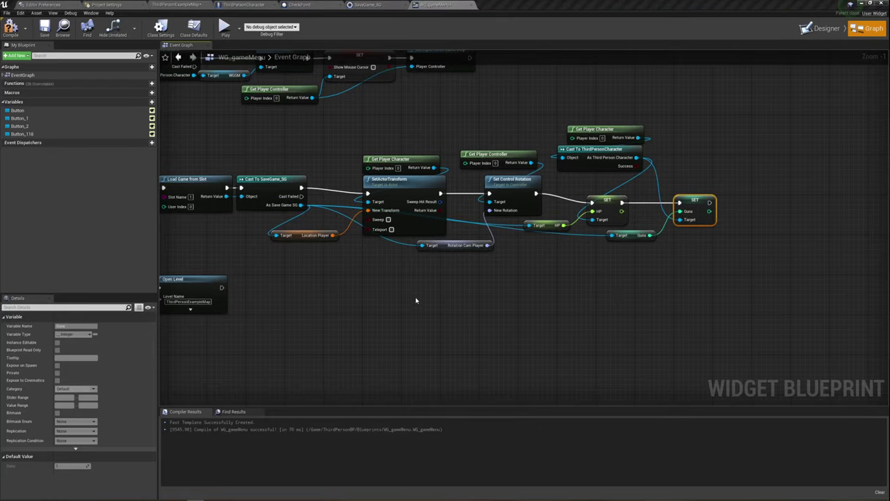
{"action": "scroll", "coordinate": [469, 313], "scroll_direction": "down", "scroll_amount": 1}
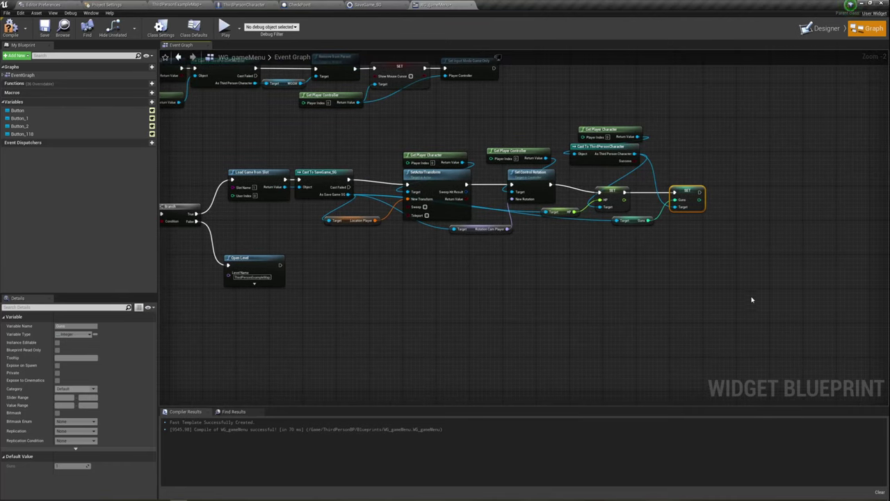
{"action": "left_click", "coordinate": [728, 309]}
{"action": "scroll", "coordinate": [568, 268], "scroll_direction": "up", "scroll_amount": 1}
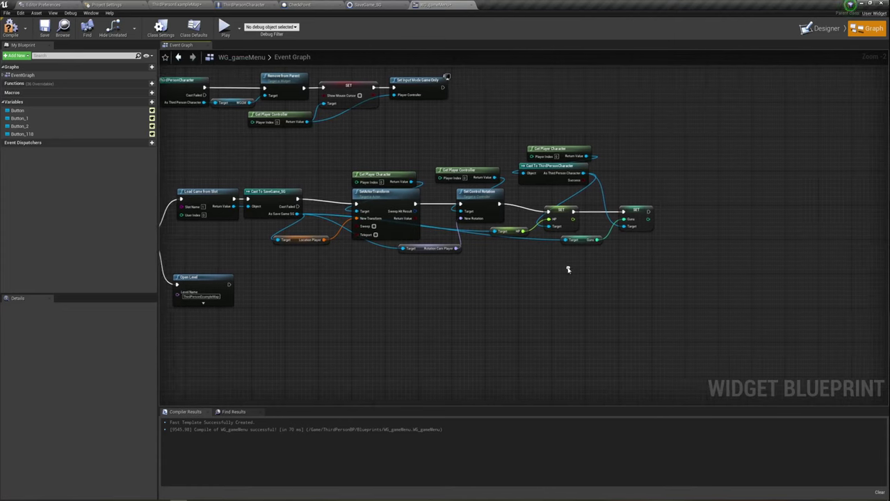
{"action": "scroll", "coordinate": [566, 271], "scroll_direction": "up", "scroll_amount": 1}
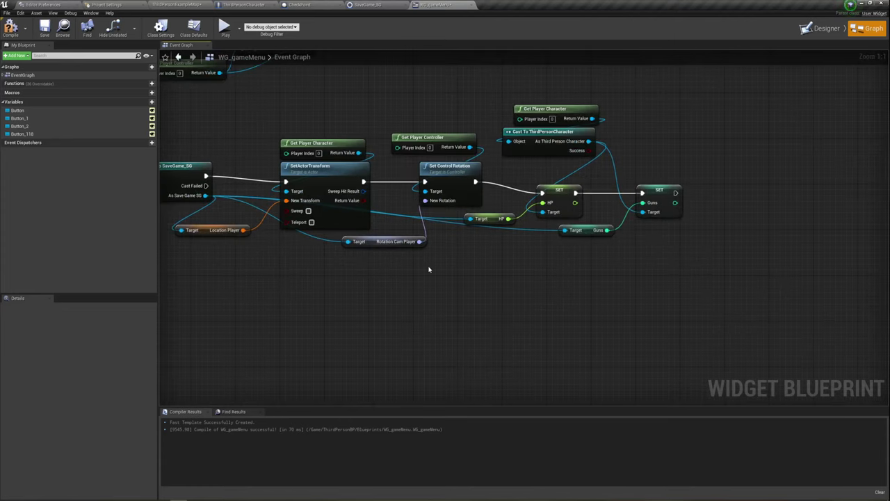
{"action": "scroll", "coordinate": [429, 269], "scroll_direction": "down", "scroll_amount": 2}
{"action": "right_click_drag", "start_coordinate": [429, 267], "coordinate": [516, 247]}
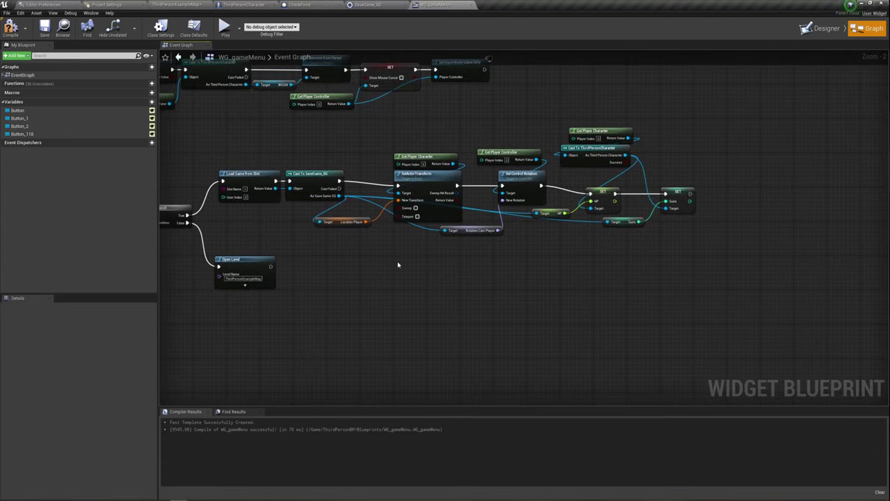
{"action": "scroll", "coordinate": [398, 264], "scroll_direction": "up", "scroll_amount": 1}
{"action": "left_click", "coordinate": [341, 206]}
{"action": "right_click_drag", "start_coordinate": [388, 247], "coordinate": [428, 234]}
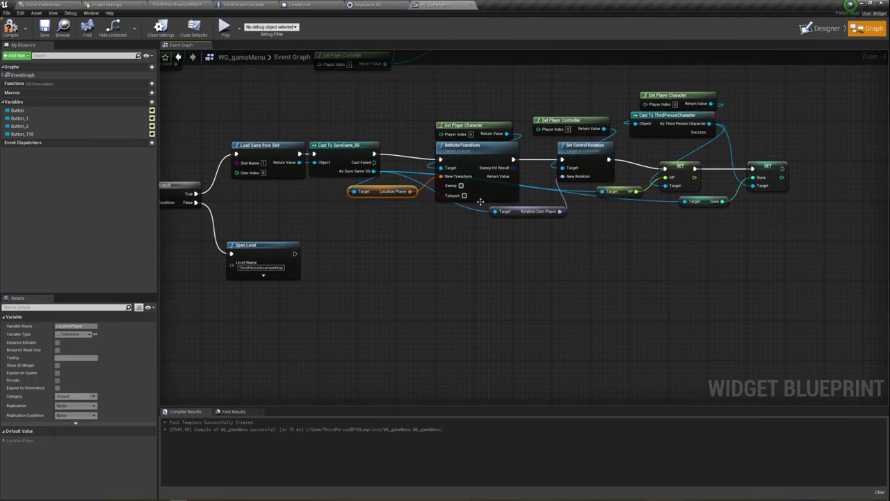
{"action": "left_click_drag", "start_coordinate": [239, 211], "coordinate": [800, 87]}
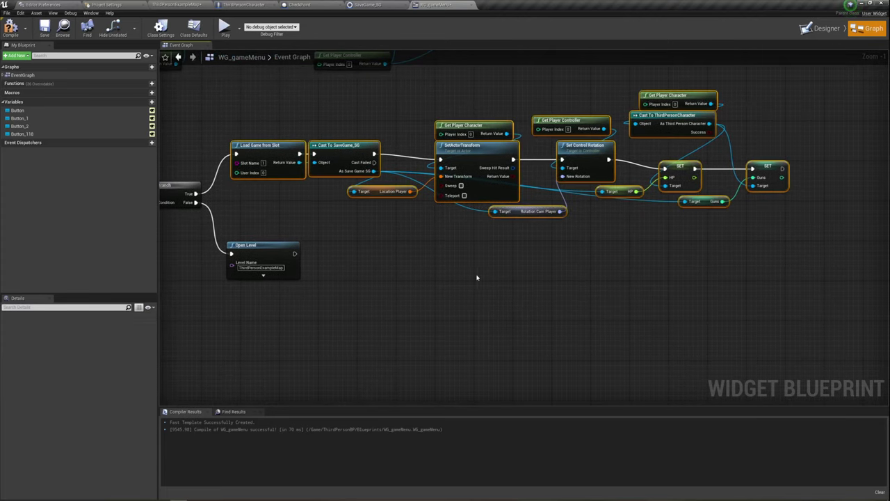
{"action": "left_click_drag", "start_coordinate": [452, 279], "coordinate": [448, 284]}
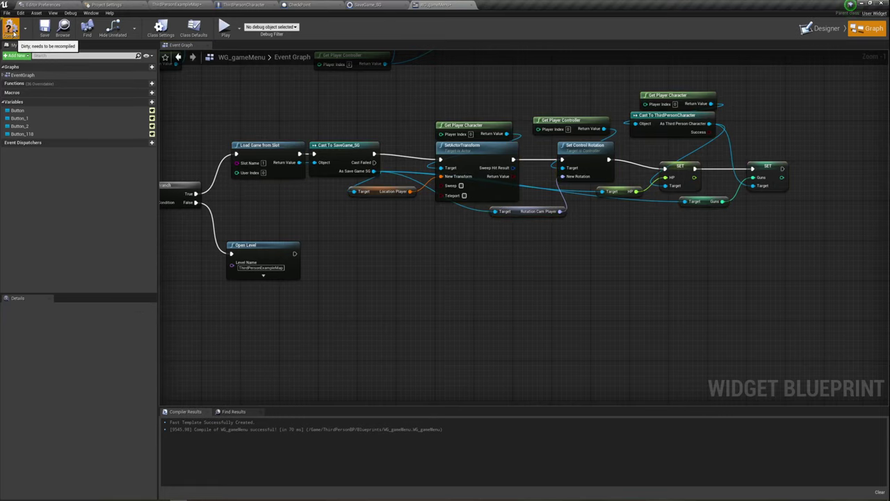
- Compile and save WG_gameMenu, then compare it with the CheckPoint blueprint's save chain
{"action": "left_click", "coordinate": [11, 28]}
{"action": "left_click", "coordinate": [45, 29]}
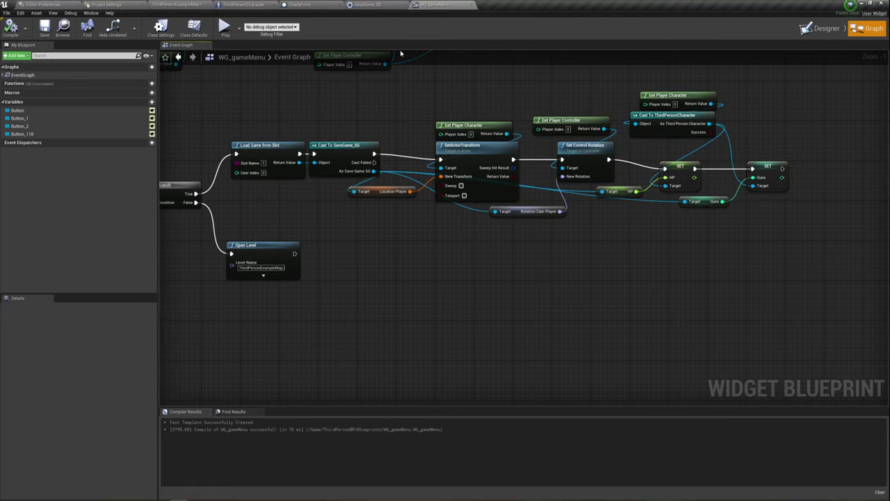
{"action": "left_click", "coordinate": [346, 5]}
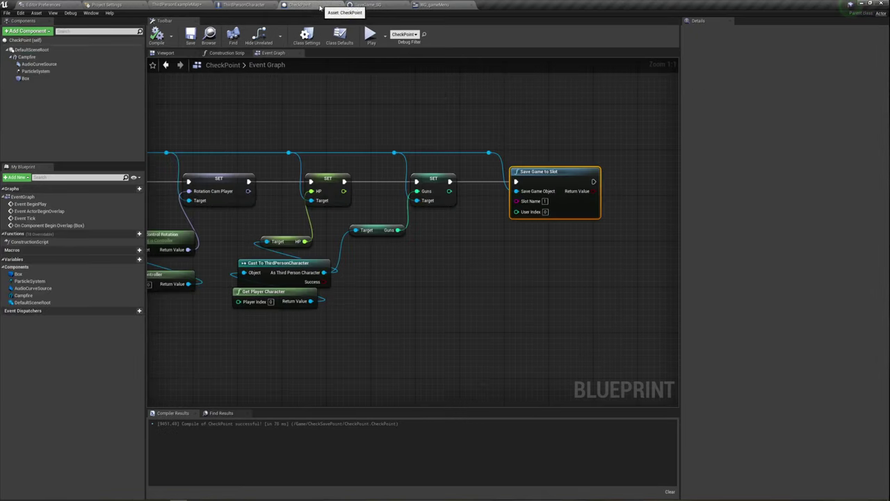
{"action": "right_click_drag", "start_coordinate": [364, 126], "coordinate": [459, 103]}
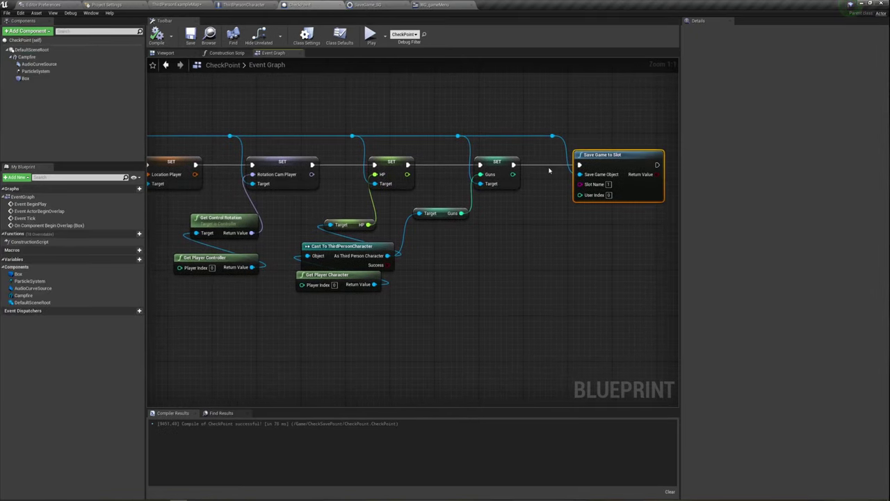
{"action": "left_click", "coordinate": [434, 5]}
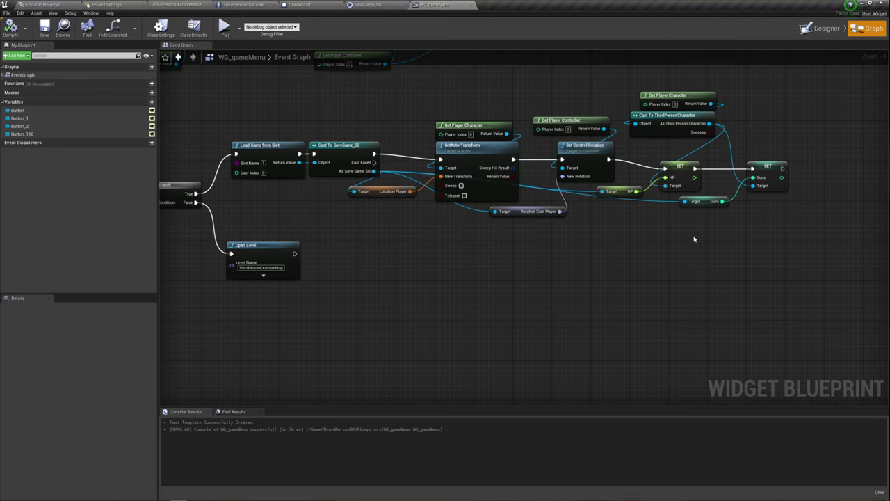
- Inspect the pause, cast, Remove from Parent and lower load chain nodes
{"action": "scroll", "coordinate": [560, 274], "scroll_direction": "down", "scroll_amount": 1}
{"action": "right_click_drag", "start_coordinate": [563, 288], "coordinate": [689, 288]}
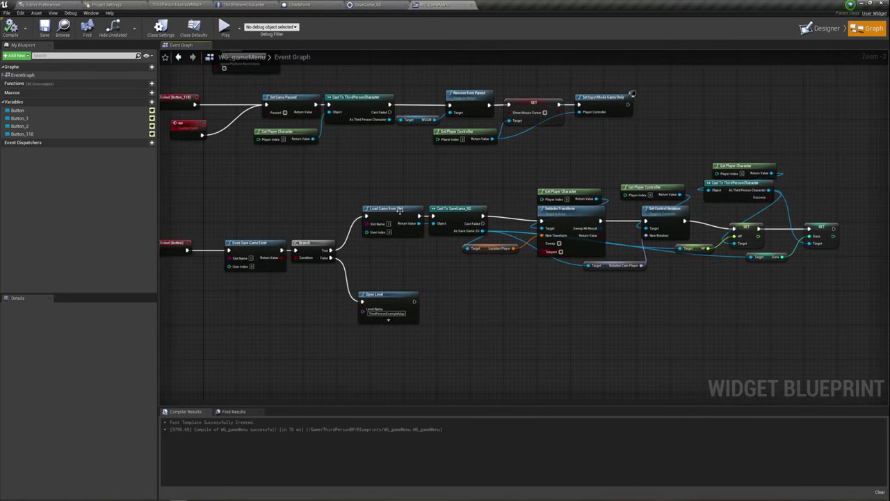
{"action": "right_click_drag", "start_coordinate": [400, 210], "coordinate": [432, 236]}
{"action": "left_click_drag", "start_coordinate": [259, 187], "coordinate": [536, 115]}
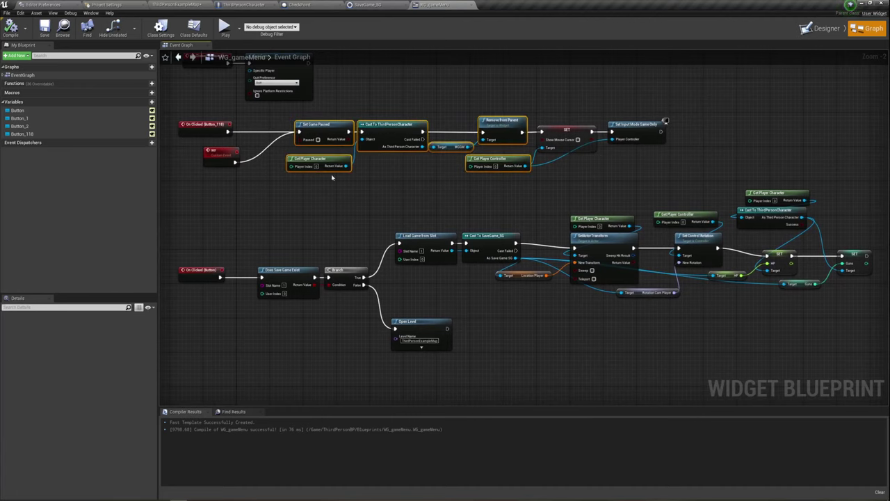
{"action": "scroll", "coordinate": [320, 181], "scroll_direction": "up", "scroll_amount": 2}
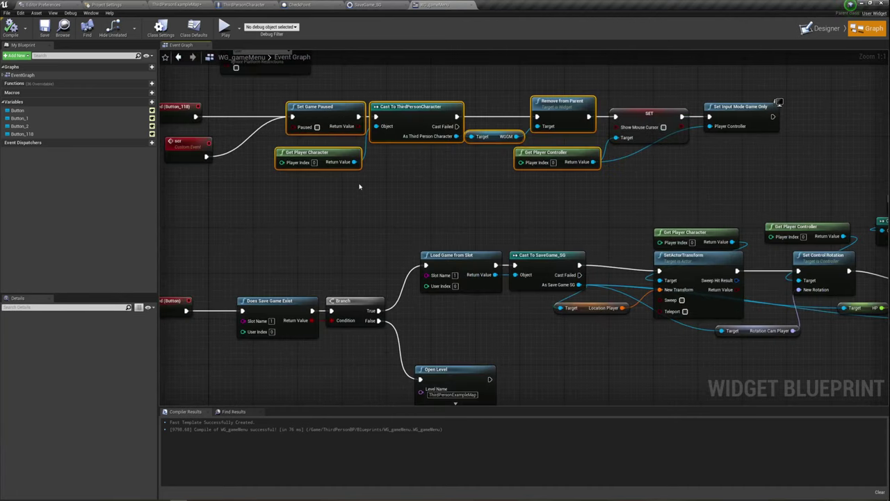
{"action": "left_click_drag", "start_coordinate": [478, 87], "coordinate": [559, 143]}
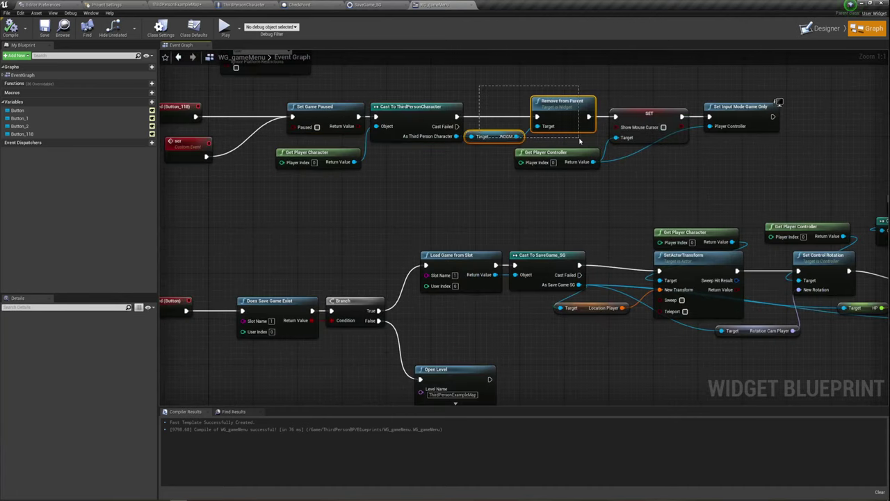
{"action": "scroll", "coordinate": [570, 145], "scroll_direction": "down", "scroll_amount": 3}
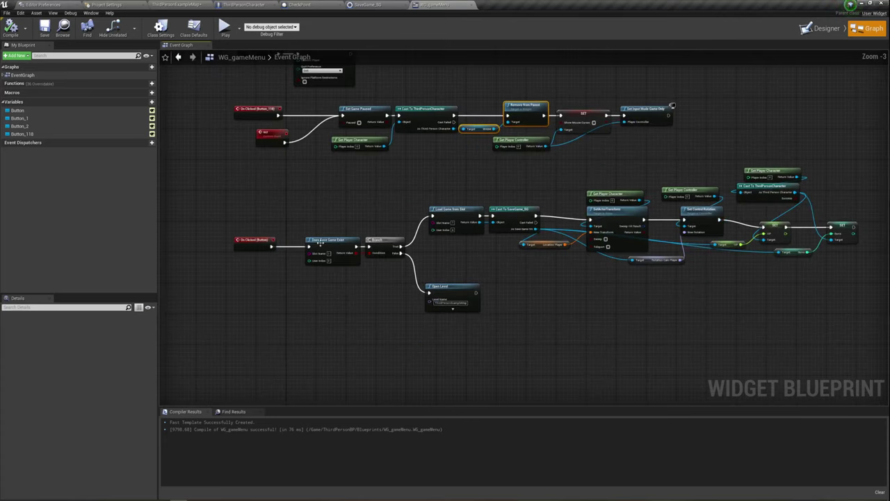
{"action": "left_click_drag", "start_coordinate": [233, 226], "coordinate": [663, 308]}
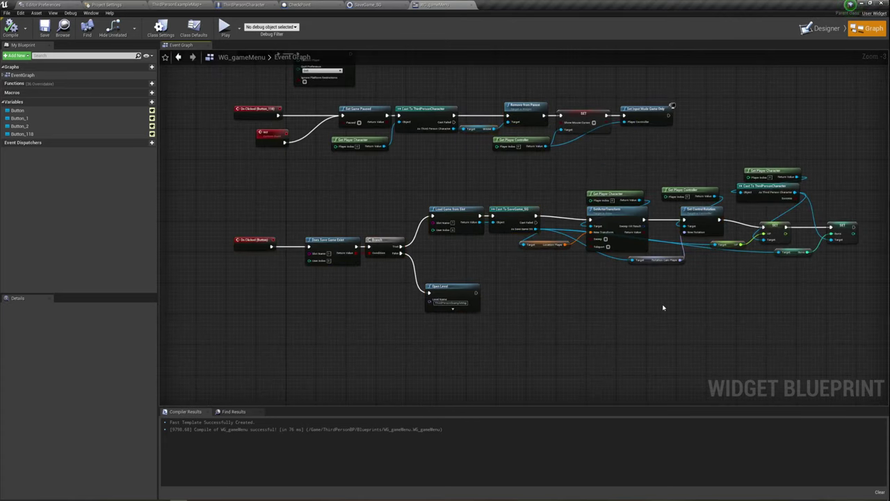
- Bring up the executable actions list from the Guns SET node's exec output
{"action": "right_click_drag", "start_coordinate": [696, 302], "coordinate": [648, 260]}
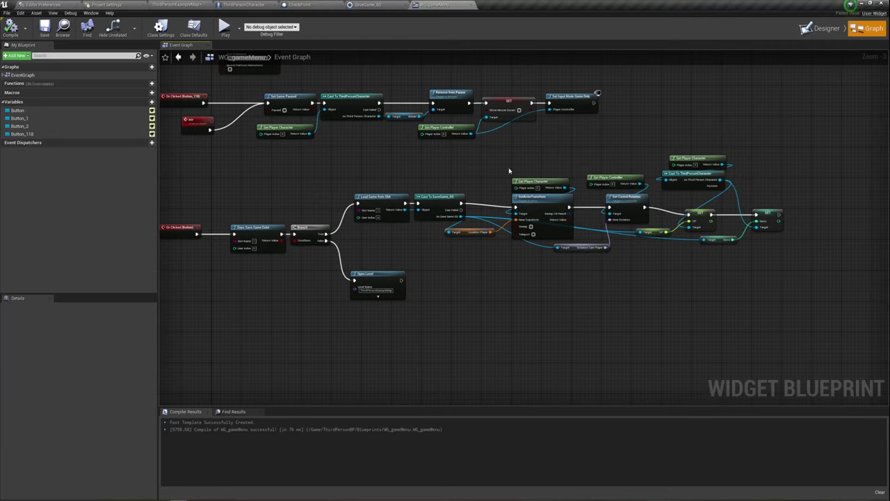
{"action": "right_click_drag", "start_coordinate": [257, 182], "coordinate": [306, 140]}
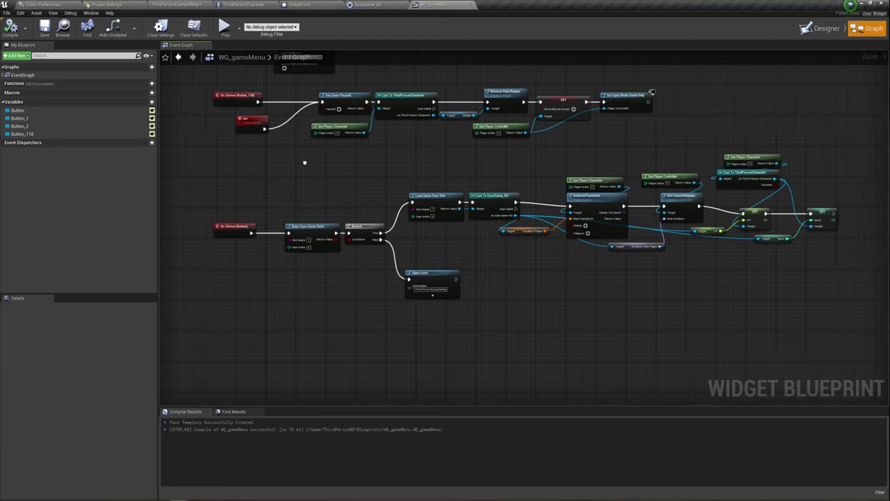
{"action": "left_click_drag", "start_coordinate": [313, 148], "coordinate": [610, 83]}
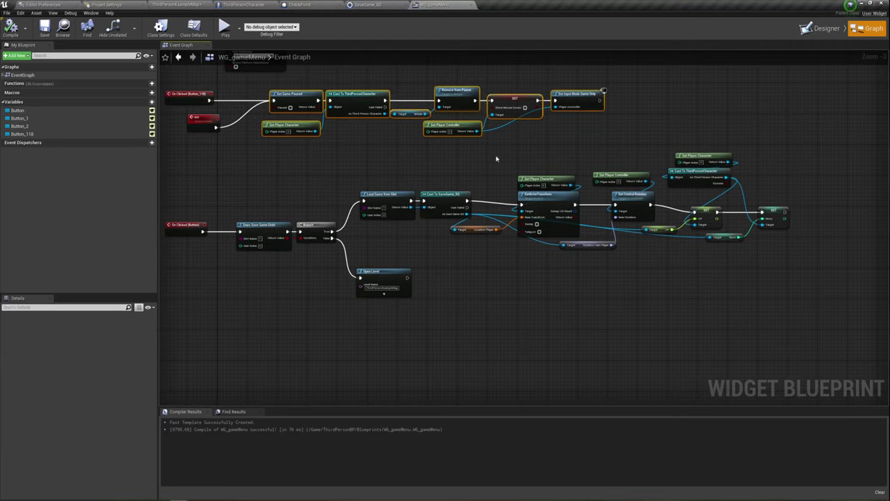
{"action": "scroll", "coordinate": [369, 185], "scroll_direction": "up", "scroll_amount": 3}
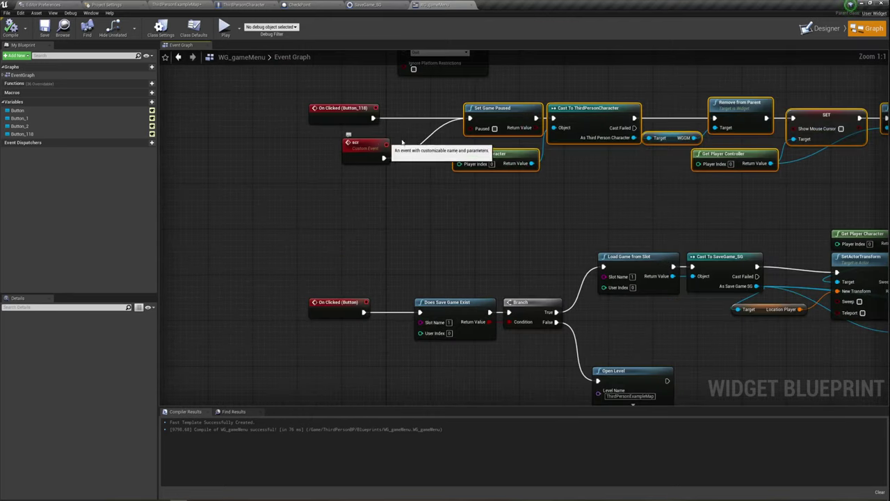
{"action": "scroll", "coordinate": [493, 184], "scroll_direction": "down", "scroll_amount": 2}
{"action": "right_click_drag", "start_coordinate": [482, 185], "coordinate": [302, 153]}
{"action": "left_click_drag", "start_coordinate": [299, 150], "coordinate": [690, 89]}
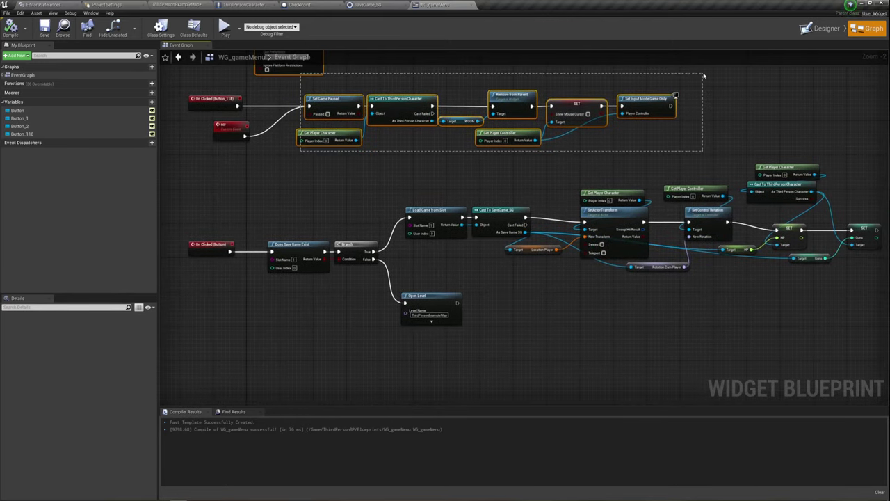
{"action": "right_click_drag", "start_coordinate": [693, 115], "coordinate": [408, 67]}
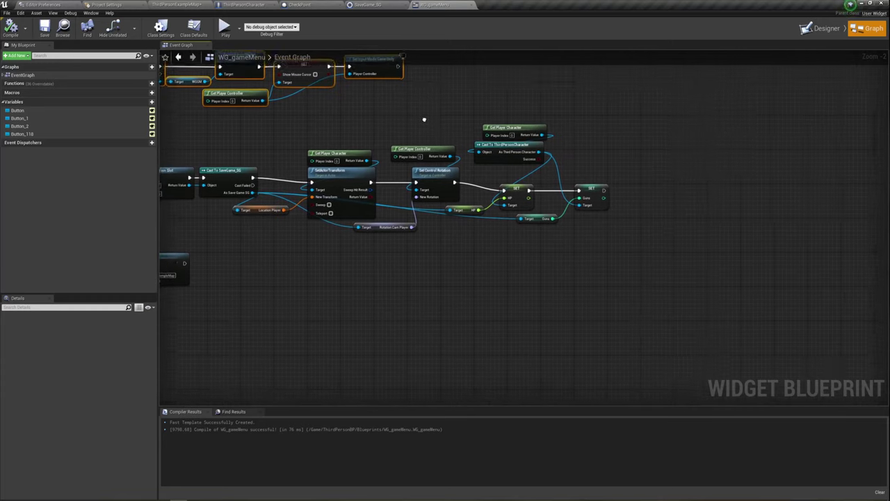
{"action": "left_click_drag", "start_coordinate": [589, 183], "coordinate": [610, 180]}
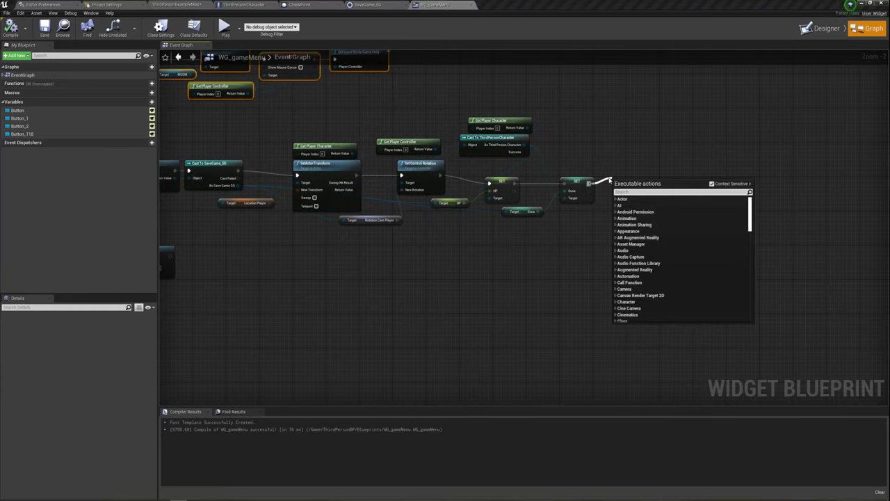
- Add a call to the Scr resume event after the Guns SET node
{"action": "type", "text": "arc"}
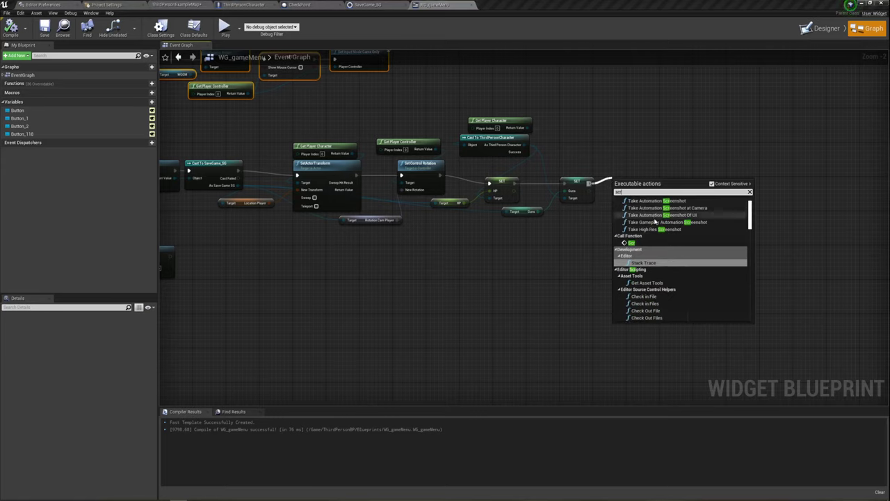
{"action": "left_click", "coordinate": [634, 243]}
{"action": "left_click_drag", "start_coordinate": [635, 183], "coordinate": [644, 174]}
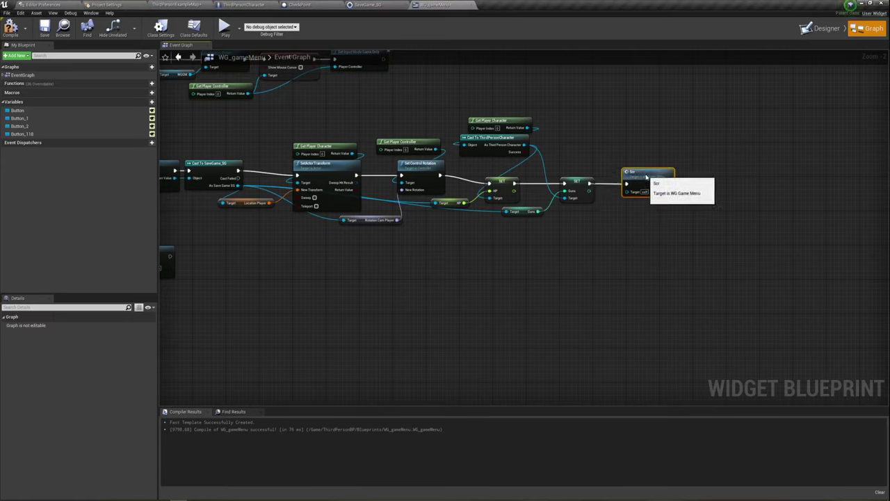
- Review the Branch, Open Level and middle node row, then compile the widget blueprint
{"action": "mouse_move", "coordinate": [688, 224]}
{"action": "right_mouse_down"}
{"action": "mouse_move", "coordinate": [493, 279]}
{"action": "mouse_move", "coordinate": [517, 343]}
{"action": "right_mouse_up"}
{"action": "scroll", "coordinate": [494, 278], "scroll_direction": "down", "scroll_amount": 2}
{"action": "scroll", "coordinate": [517, 343], "scroll_direction": "up", "scroll_amount": 1}
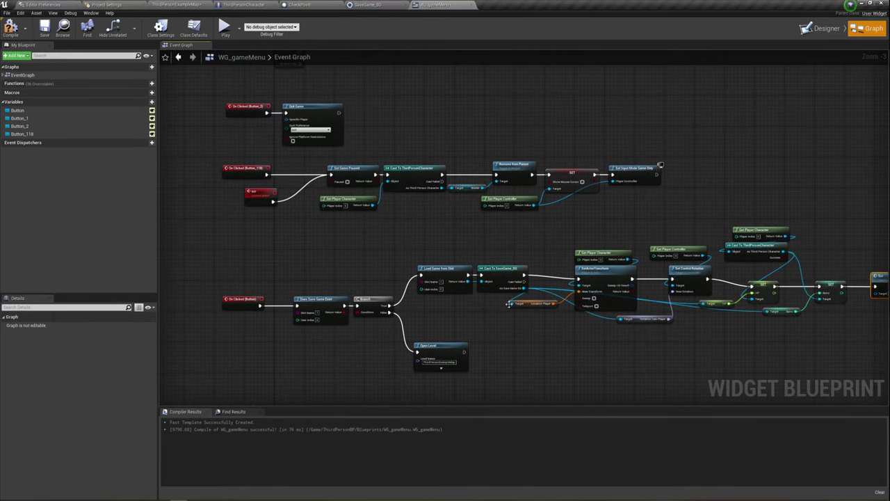
{"action": "scroll", "coordinate": [487, 313], "scroll_direction": "up", "scroll_amount": 1}
{"action": "right_click_drag", "start_coordinate": [416, 237], "coordinate": [448, 267]}
{"action": "scroll", "coordinate": [448, 267], "scroll_direction": "up", "scroll_amount": 1}
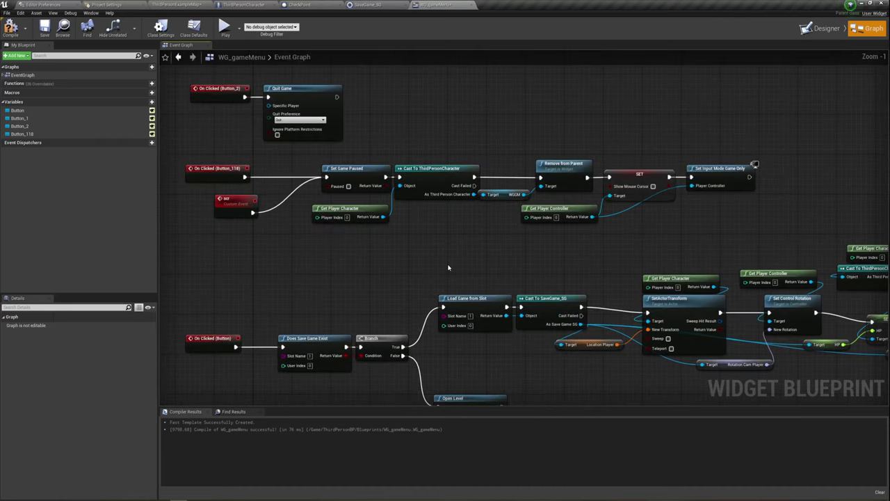
{"action": "left_click_drag", "start_coordinate": [294, 229], "coordinate": [757, 161]}
{"action": "left_click", "coordinate": [610, 235]}
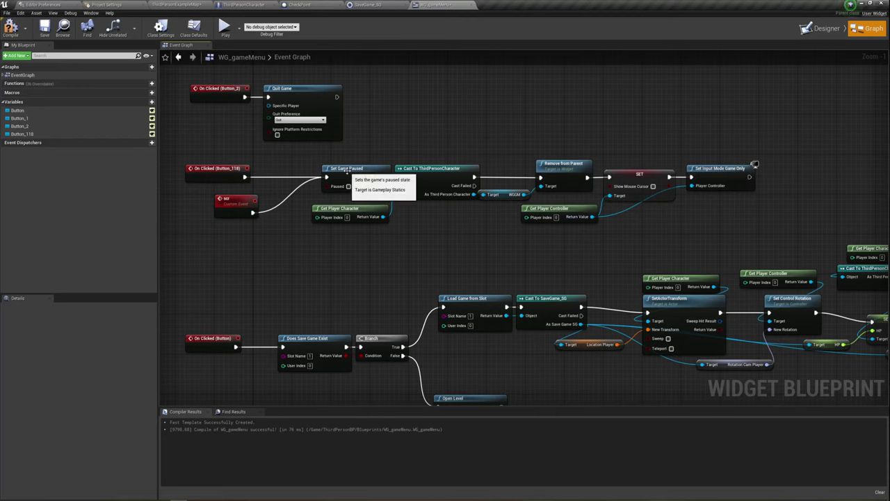
{"action": "scroll", "coordinate": [344, 171], "scroll_direction": "down", "scroll_amount": 1}
{"action": "left_click_drag", "start_coordinate": [299, 161], "coordinate": [670, 219]}
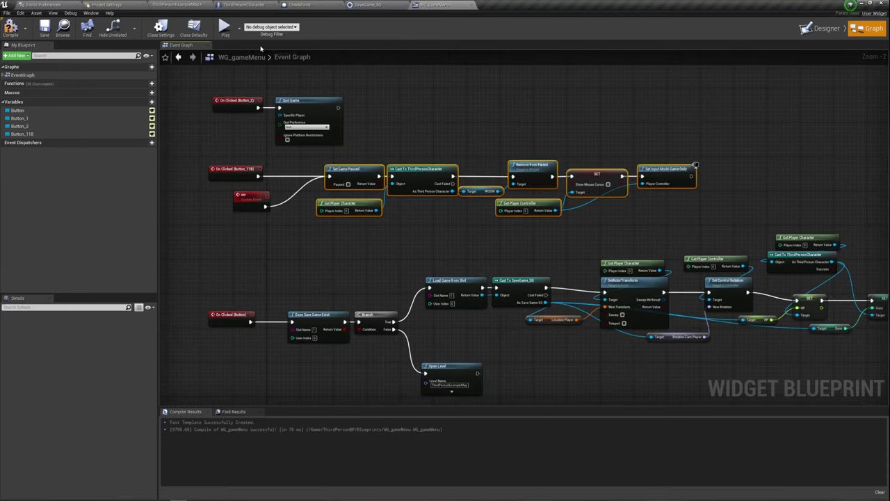
{"action": "left_click", "coordinate": [10, 26]}
- Save the ThirdPersonExampleMap level and its built data with Save All
{"action": "left_click", "coordinate": [177, 5]}
{"action": "left_click", "coordinate": [194, 375]}
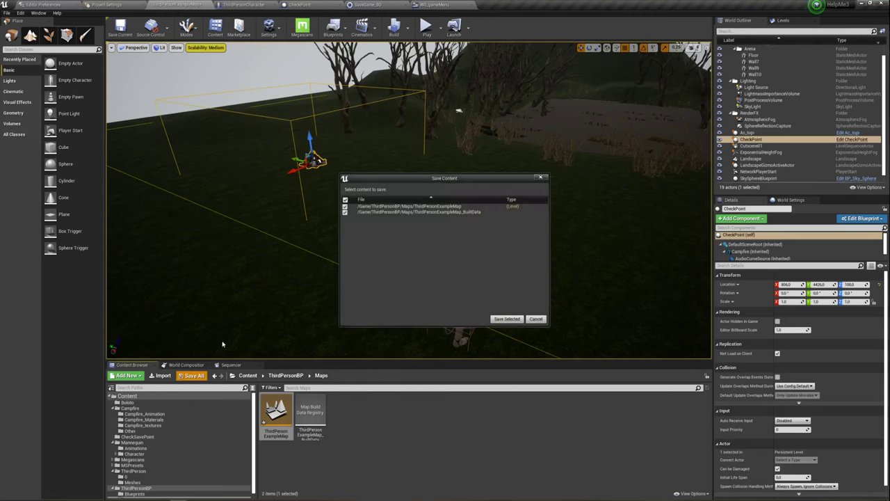
{"action": "left_click", "coordinate": [507, 319]}
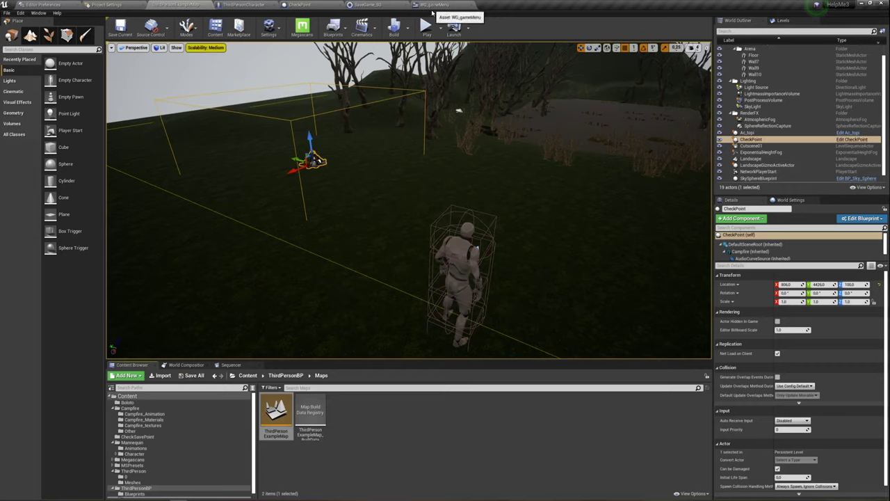
- Review the WG_gameMenu, SaveGame_SG and CheckPoint graphs, then return to the map
{"action": "left_click", "coordinate": [436, 5]}
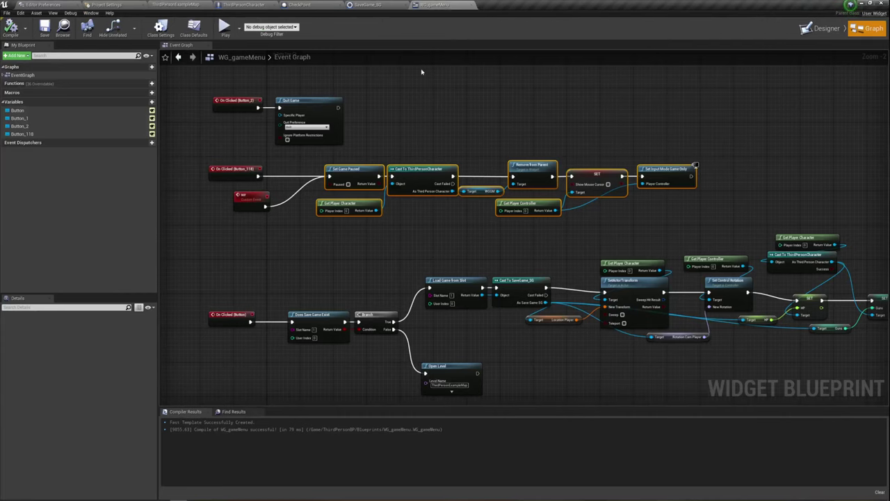
{"action": "right_click_drag", "start_coordinate": [428, 286], "coordinate": [402, 247]}
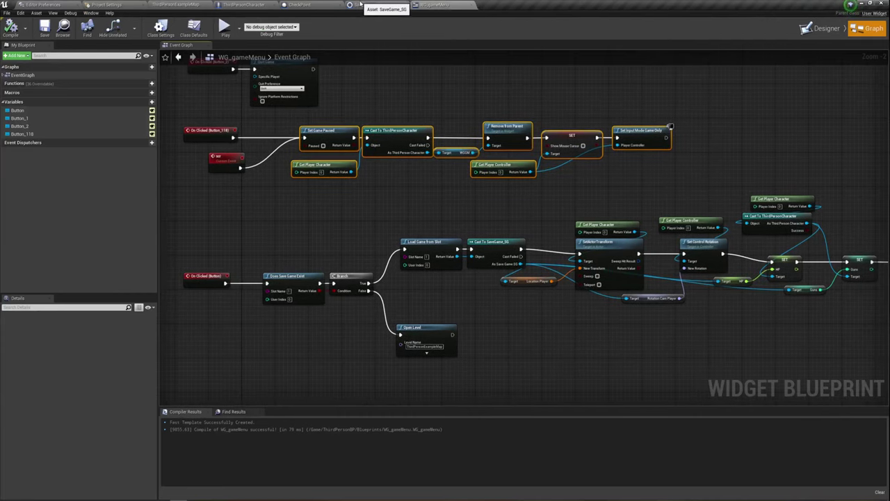
{"action": "left_click", "coordinate": [360, 5]}
{"action": "left_click", "coordinate": [300, 5]}
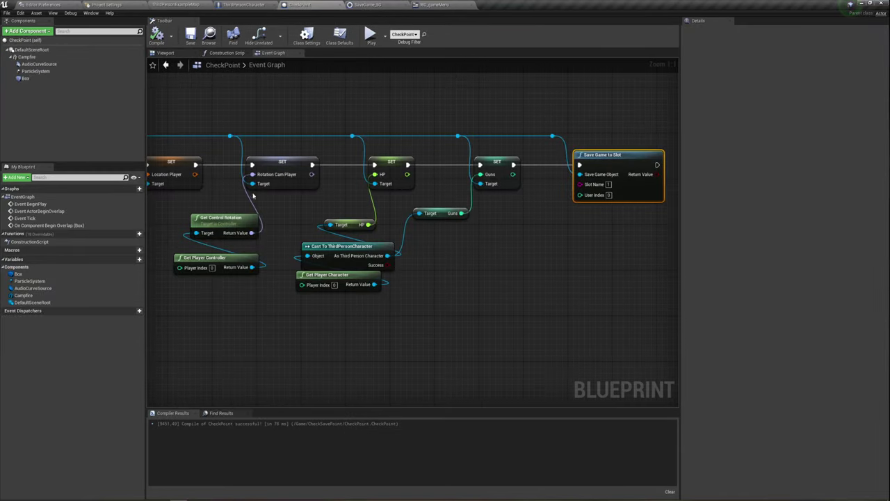
{"action": "right_click_drag", "start_coordinate": [254, 196], "coordinate": [255, 180]}
{"action": "scroll", "coordinate": [255, 183], "scroll_direction": "down", "scroll_amount": 2}
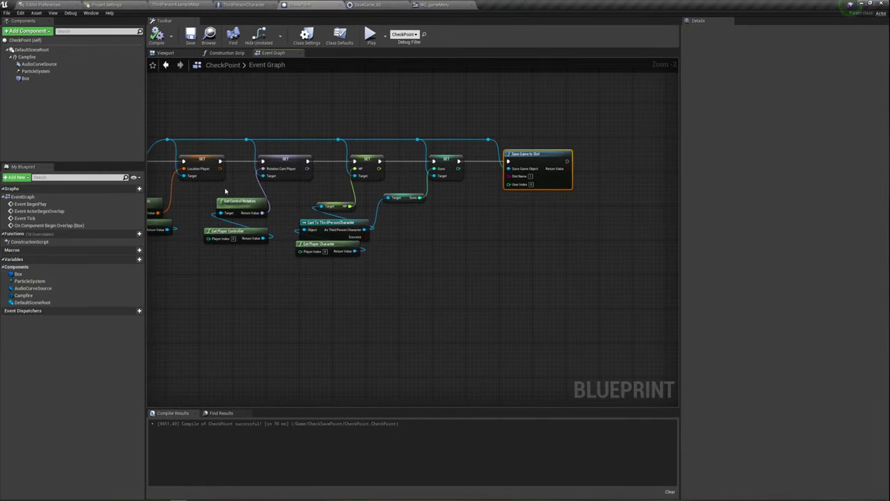
{"action": "scroll", "coordinate": [226, 190], "scroll_direction": "down", "scroll_amount": 2}
{"action": "right_click_drag", "start_coordinate": [313, 201], "coordinate": [397, 193]}
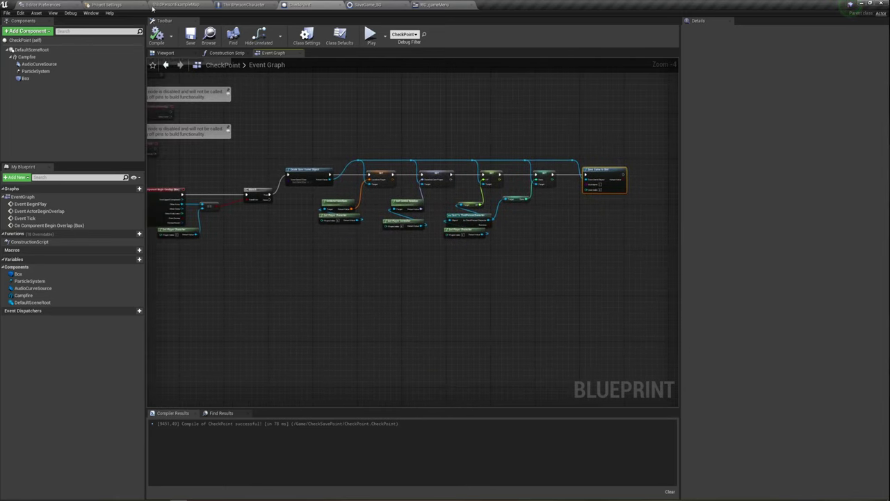
{"action": "left_click", "coordinate": [171, 4]}
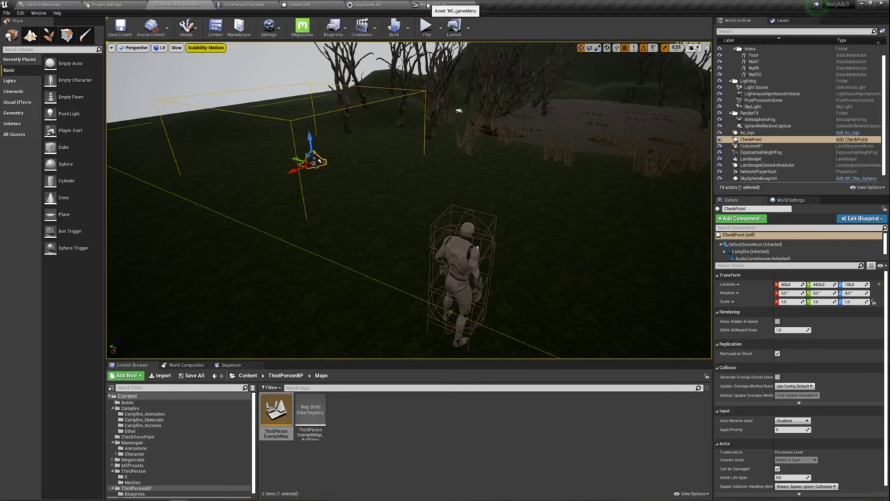
{"action": "left_click", "coordinate": [426, 29]}
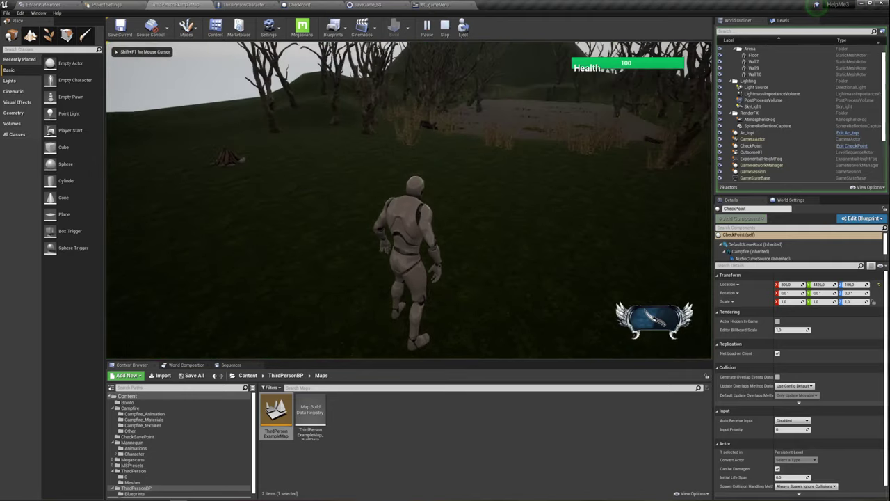
{"action": "key", "text": "w"}
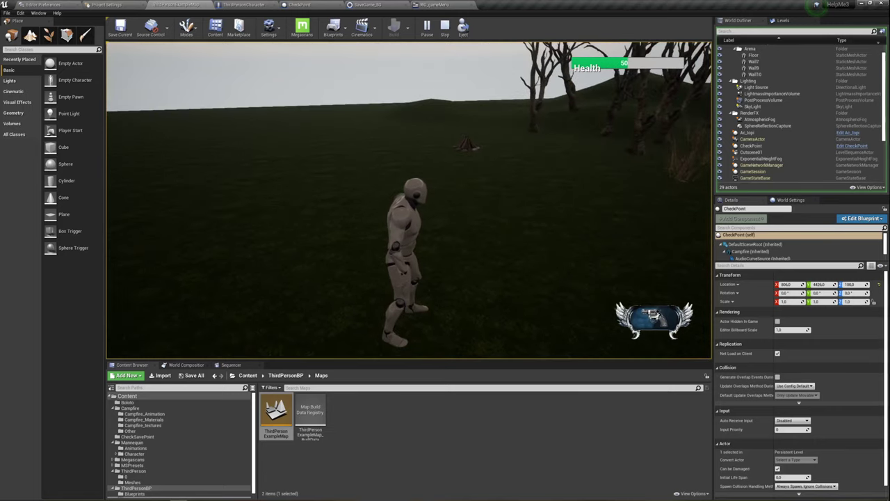
{"action": "key", "text": "w"}
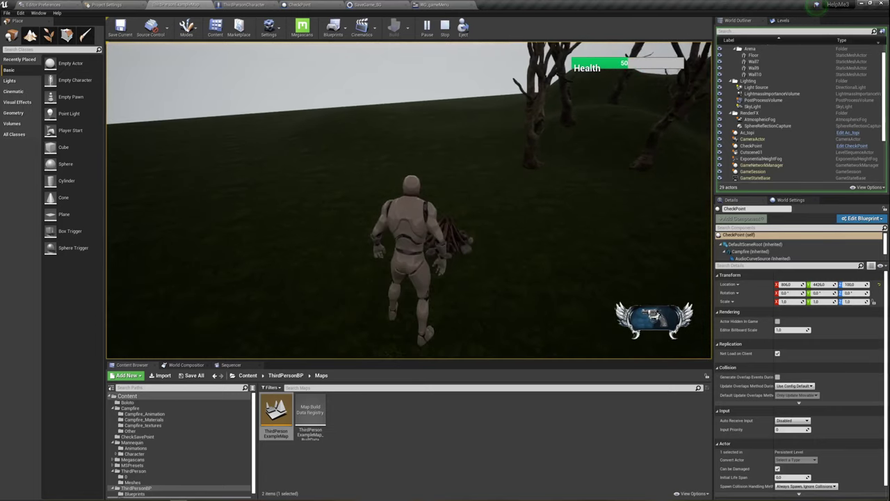
{"action": "key", "text": "w"}
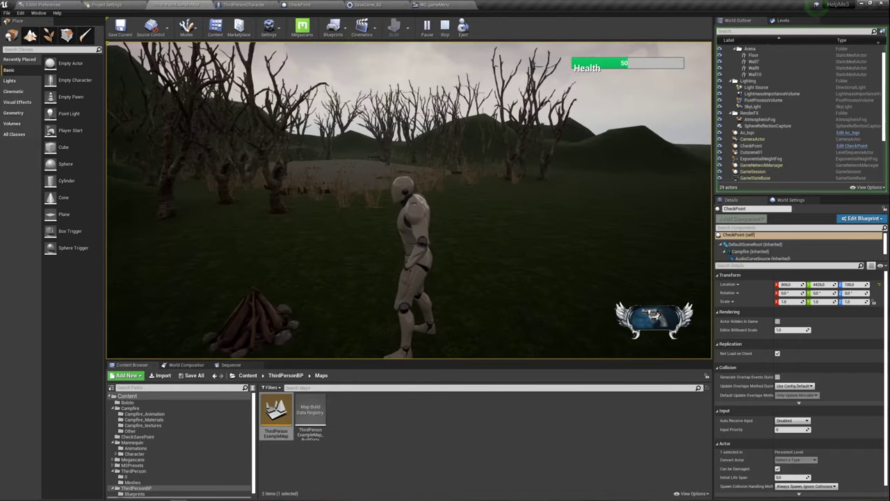
{"action": "key", "text": "w"}
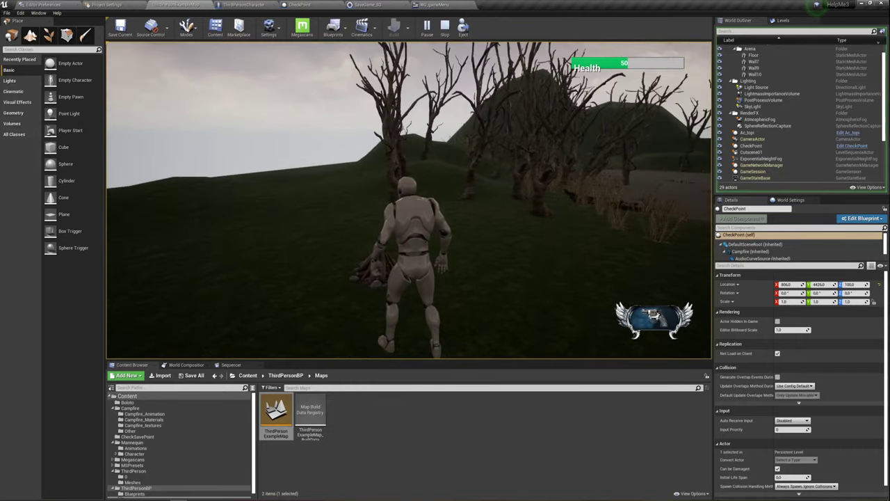
{"action": "key", "text": "w"}
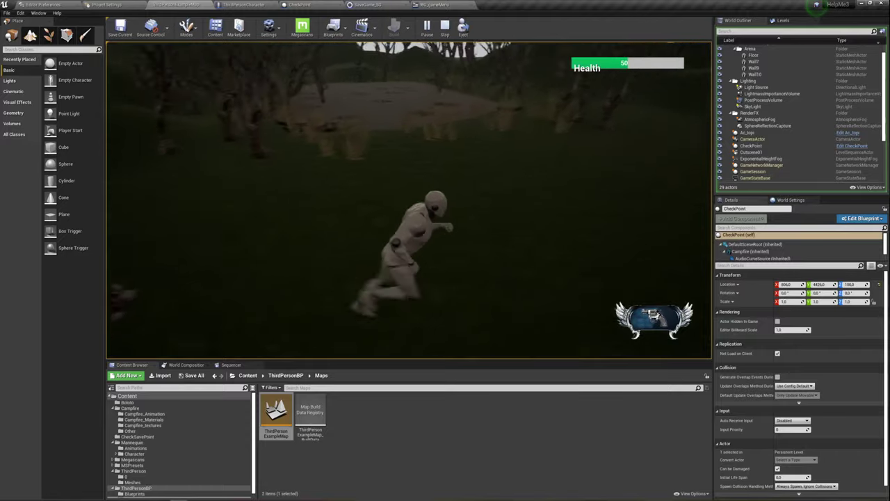
{"action": "key", "text": "w"}
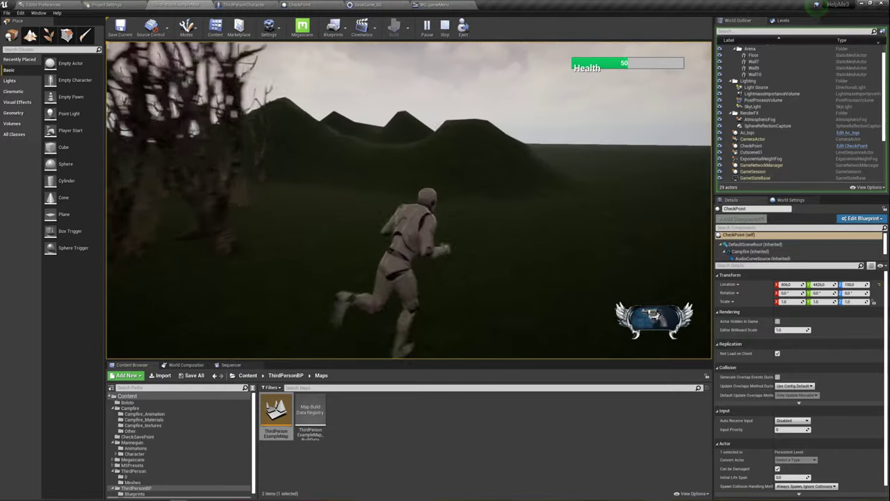
{"action": "key", "text": "w"}
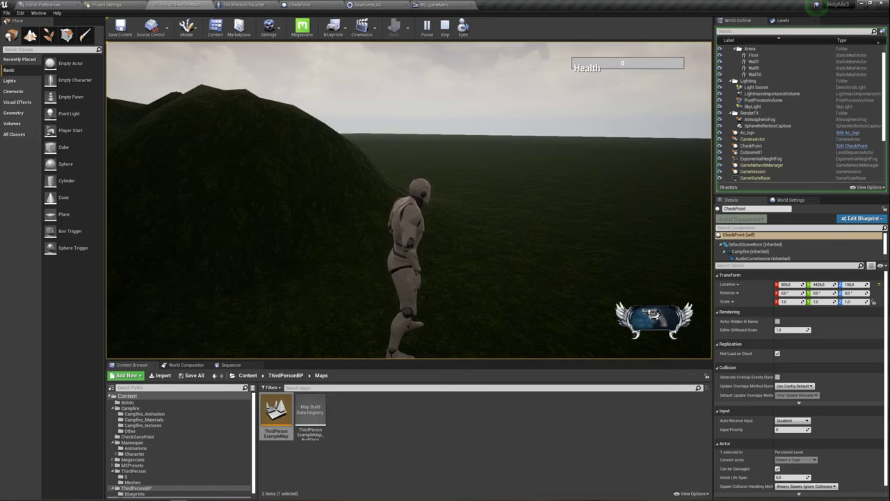
- Restart Play, run the character forward, and load the saved game from the pause menu
{"action": "key", "text": "Escape"}
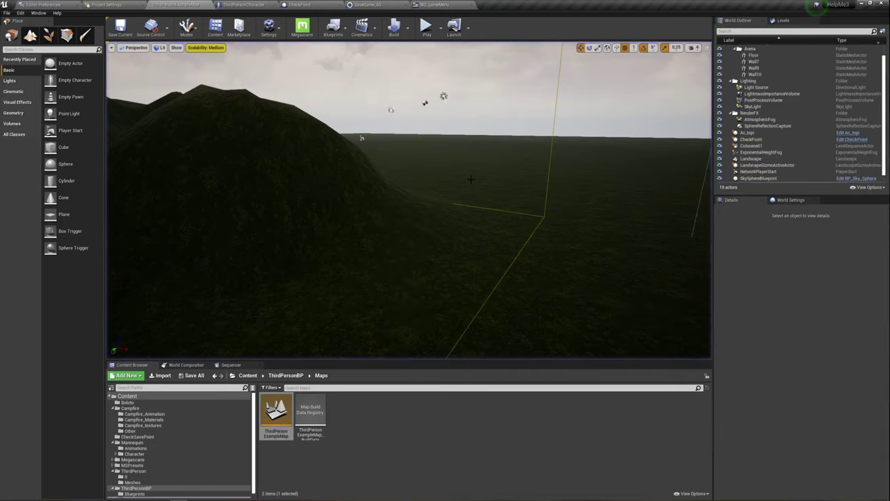
{"action": "left_click", "coordinate": [426, 26]}
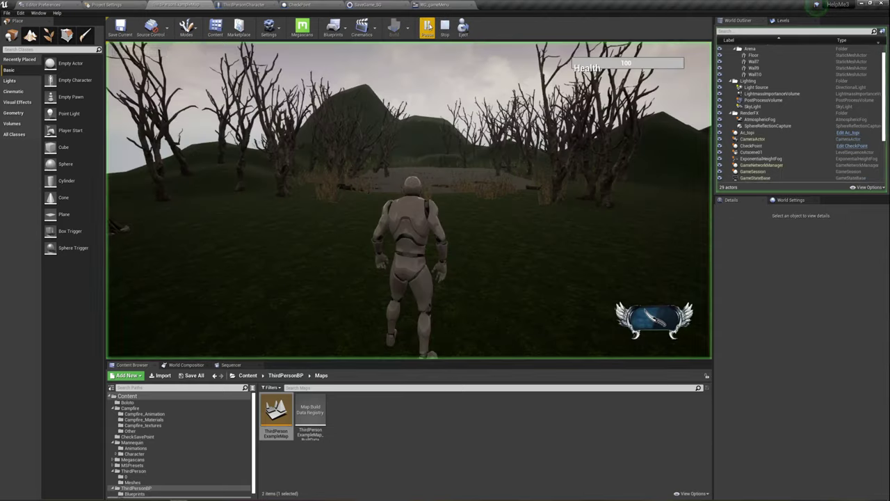
{"action": "left_click", "coordinate": [441, 144]}
{"action": "key", "text": "w"}
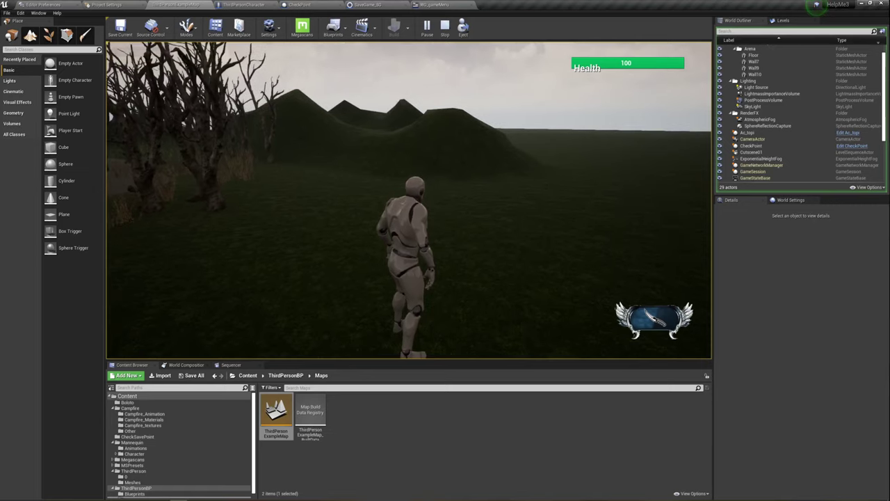
{"action": "key", "text": "Tab"}
{"action": "left_click", "coordinate": [209, 273]}
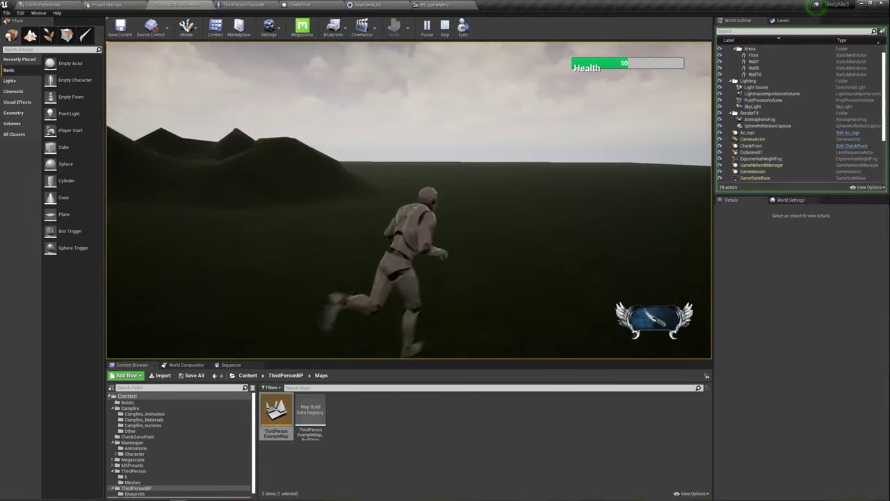
- Load the saved game once more from the pause menu, then run across the field
{"action": "key", "text": "Tab"}
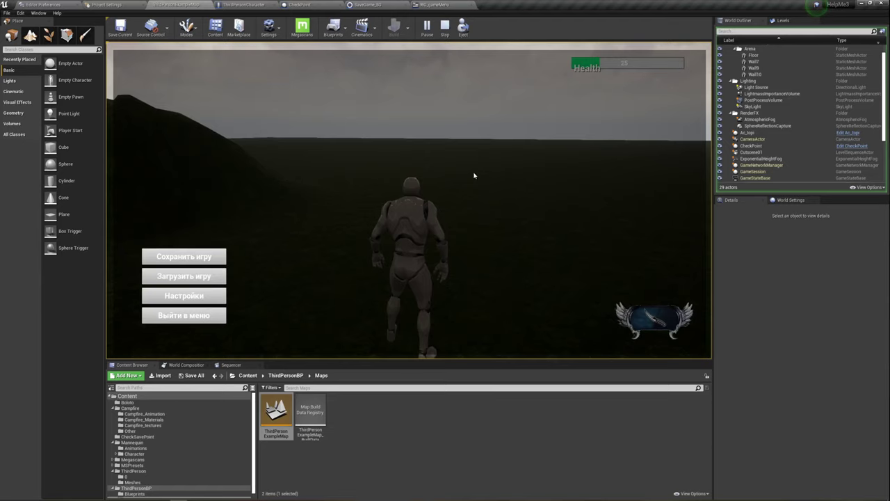
{"action": "left_click", "coordinate": [184, 277]}
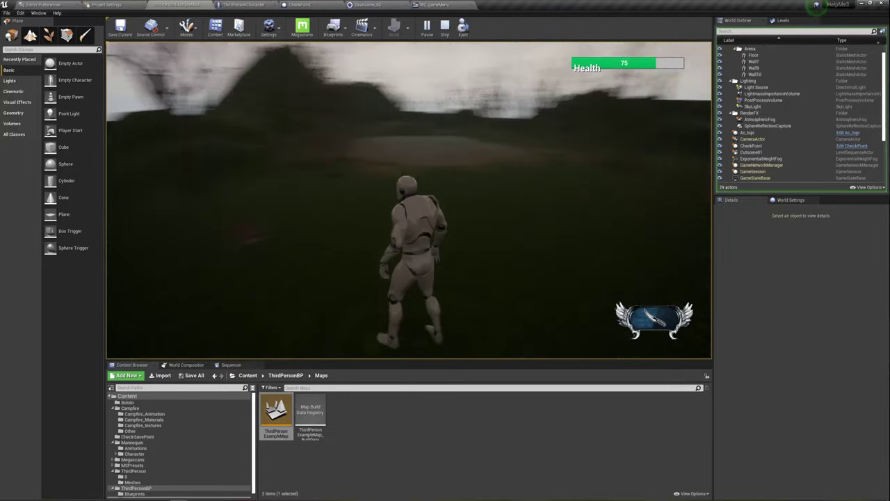
{"action": "key", "text": "d"}
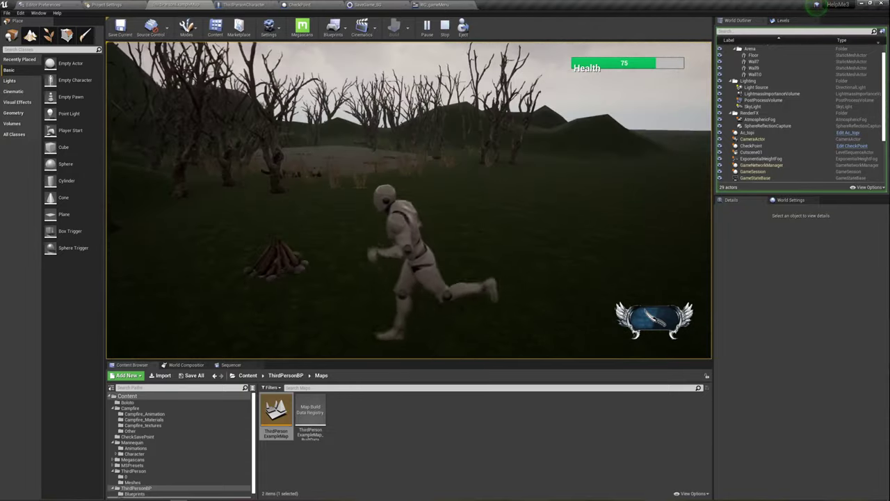